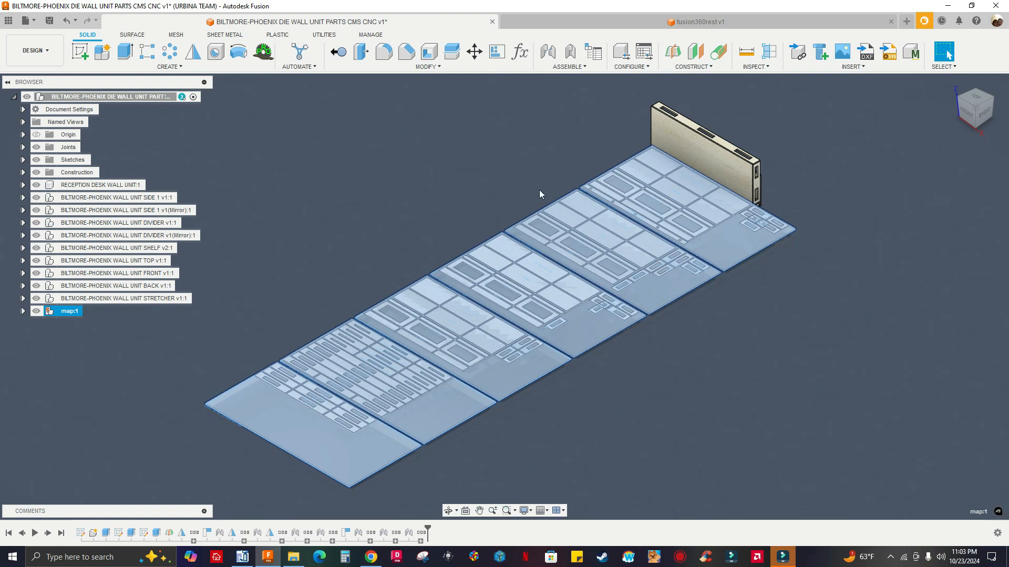
Step: Clear the map selection, and switch to the Manufacture workspace to compare its Milling and Fabrication tools
left_click(469, 201)
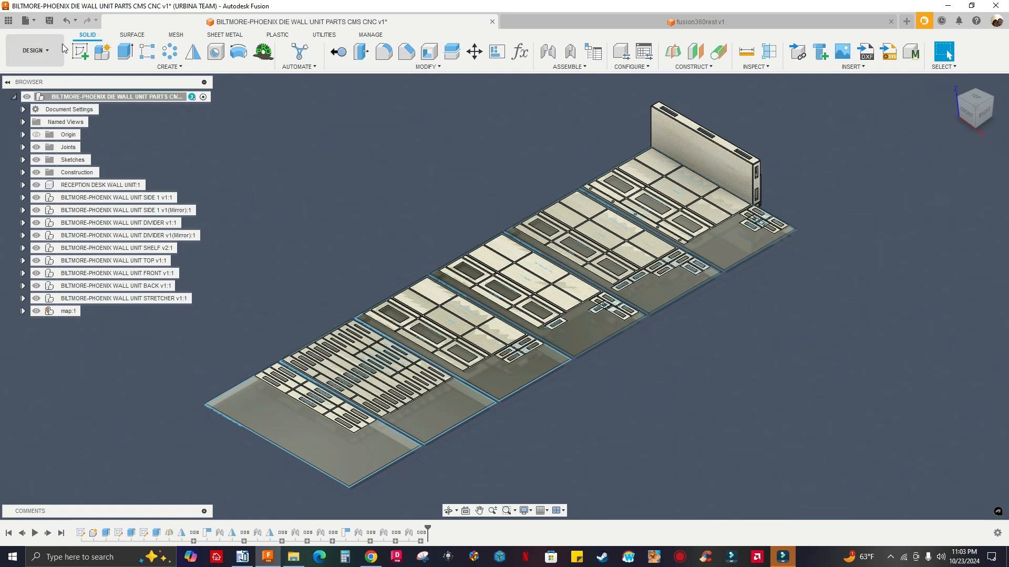
left_click(33, 50)
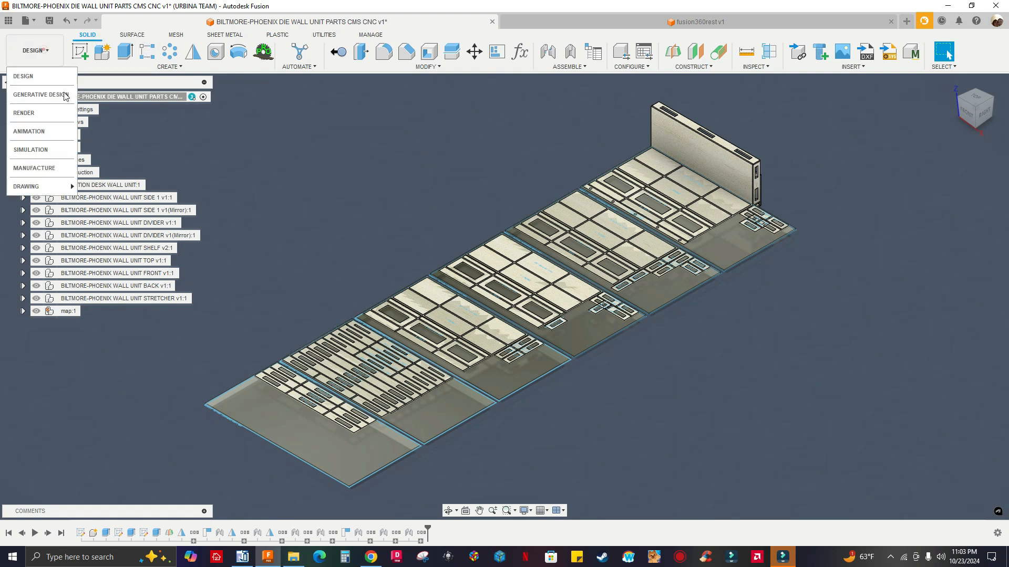
left_click(57, 164)
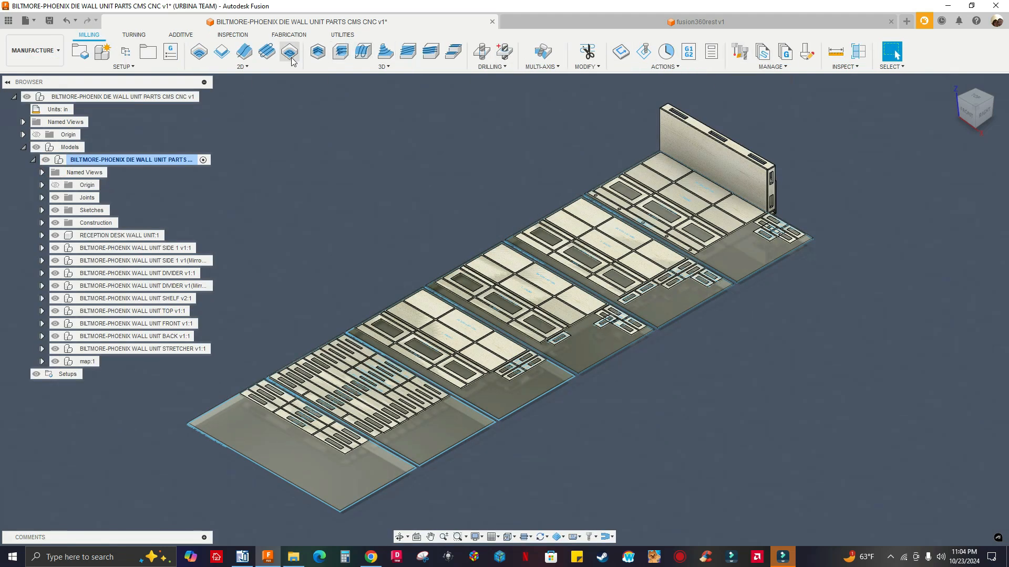
left_click(289, 34)
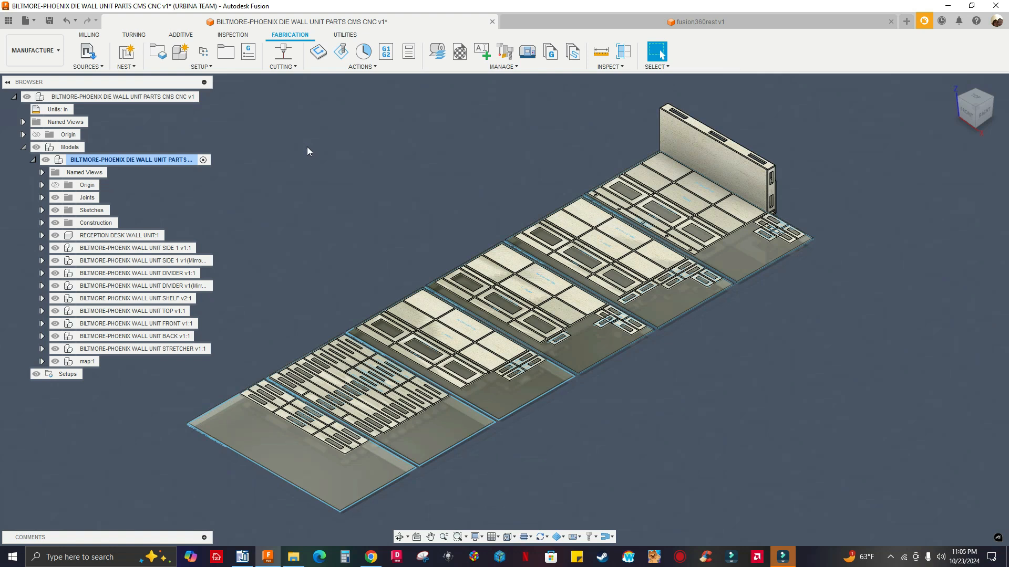
left_click(90, 35)
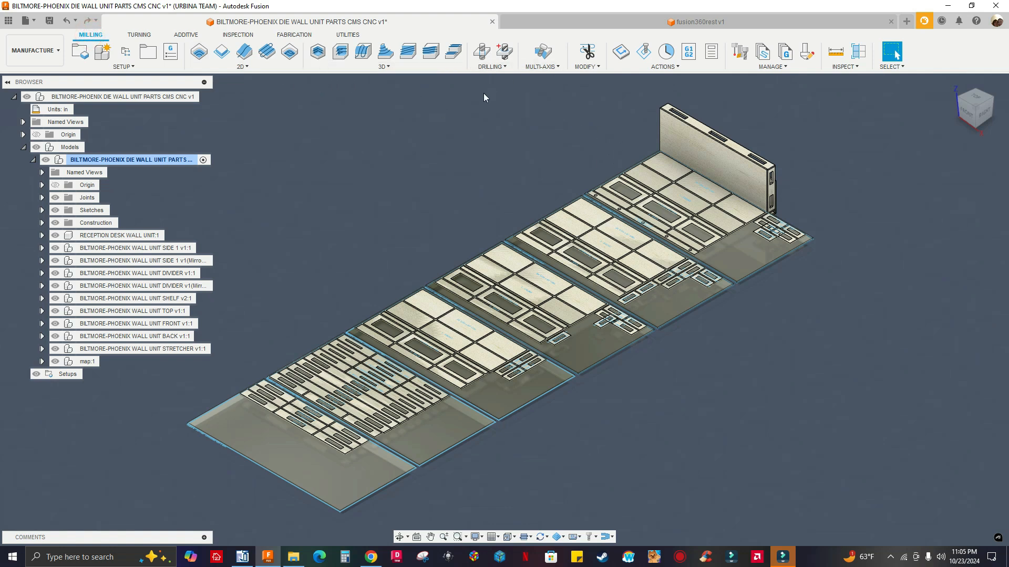
left_click(290, 35)
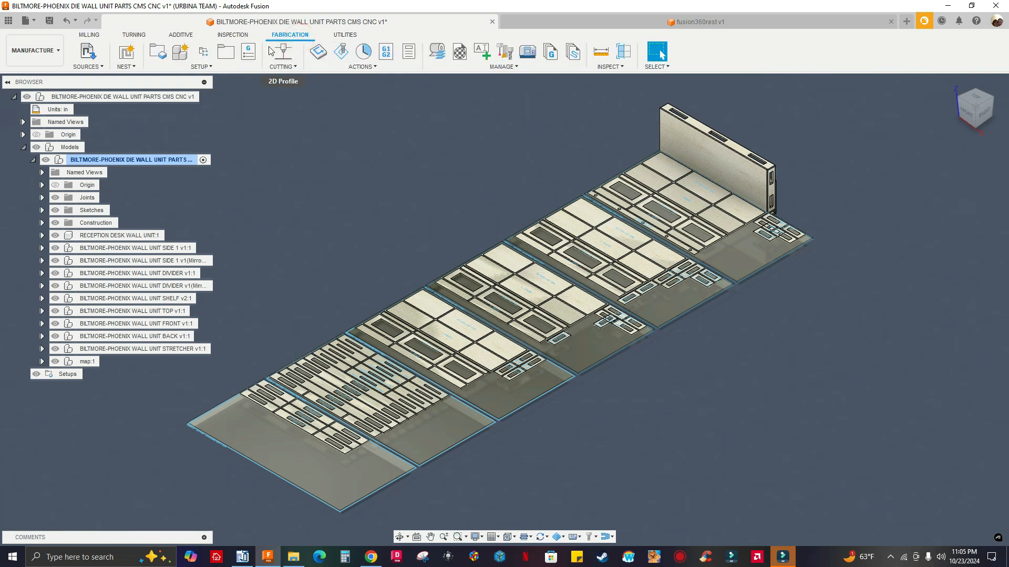
Step: Examine the nested parts, their cutouts and their labels on the mapped boards
scroll(427, 369, "up", 2)
scroll(427, 370, "up", 5)
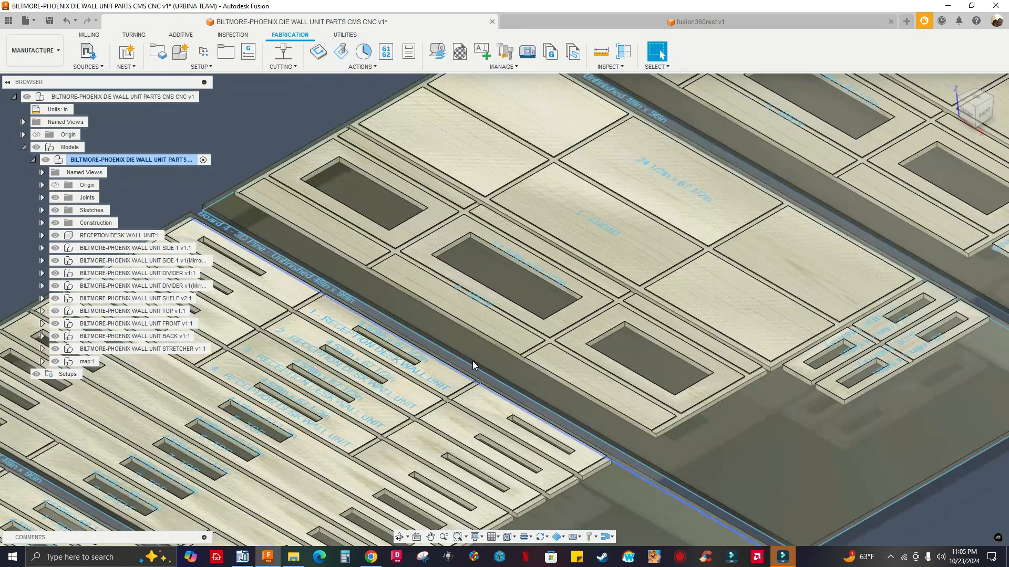
scroll(604, 258, "down", 3)
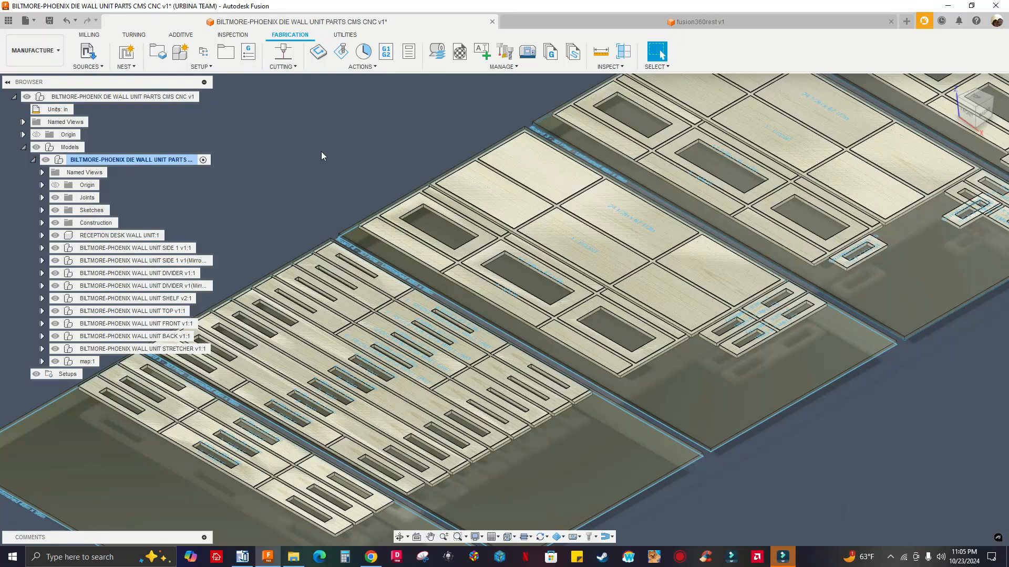
scroll(603, 288, "up", 3)
scroll(606, 281, "down", 4)
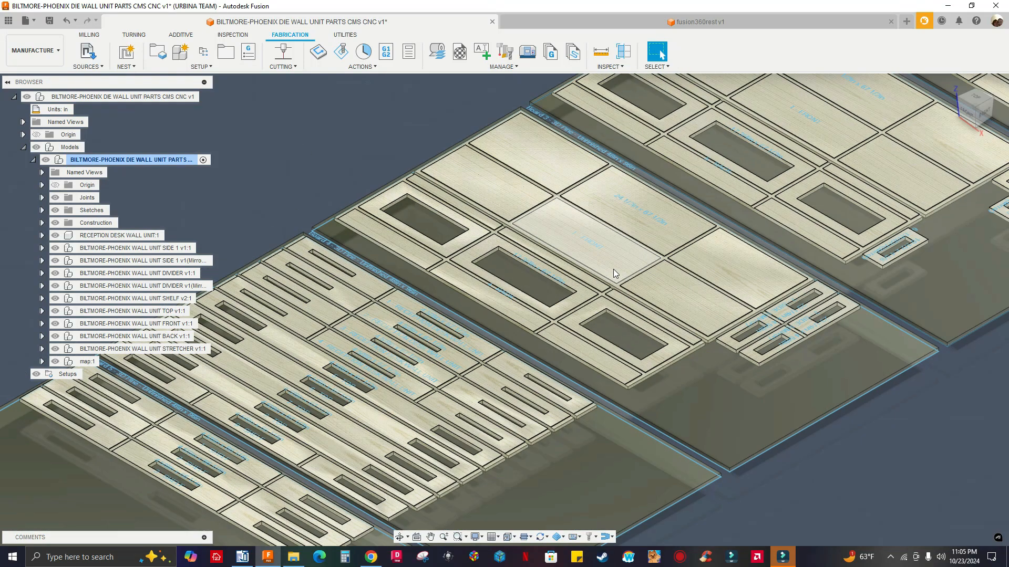
scroll(604, 265, "down", 5)
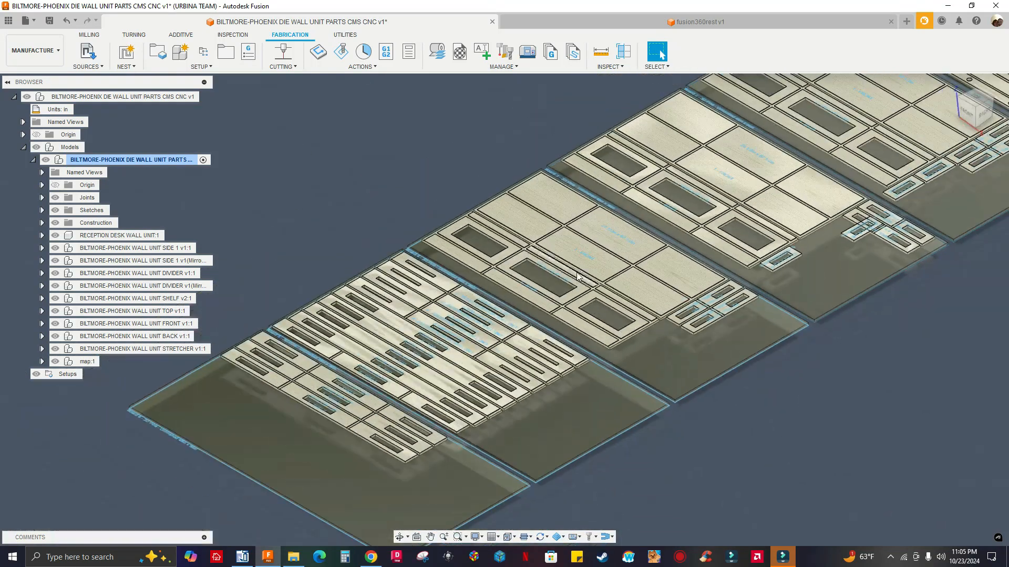
scroll(580, 274, "up", 4)
scroll(405, 214, "down", 4)
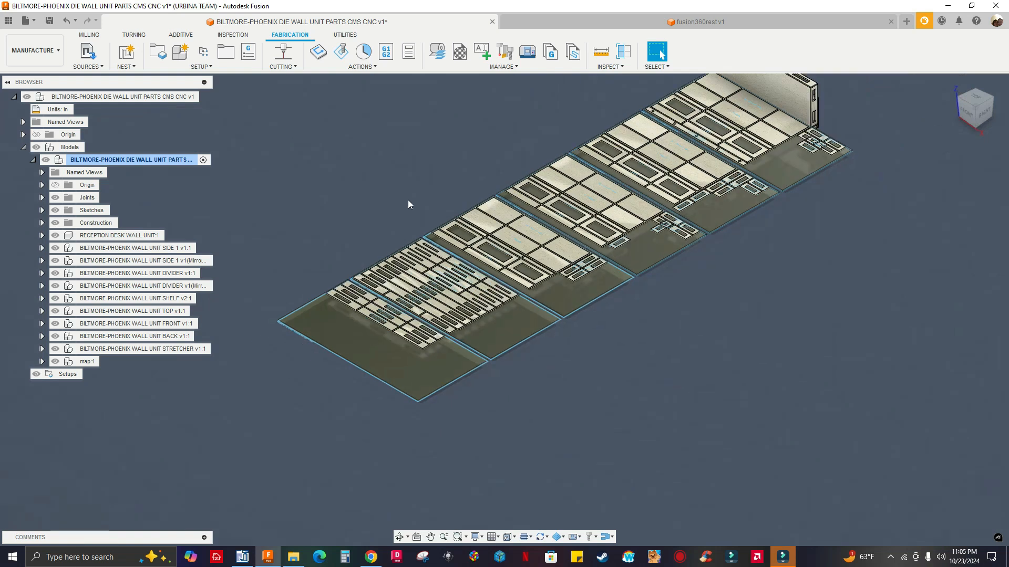
scroll(412, 209, "up", 1)
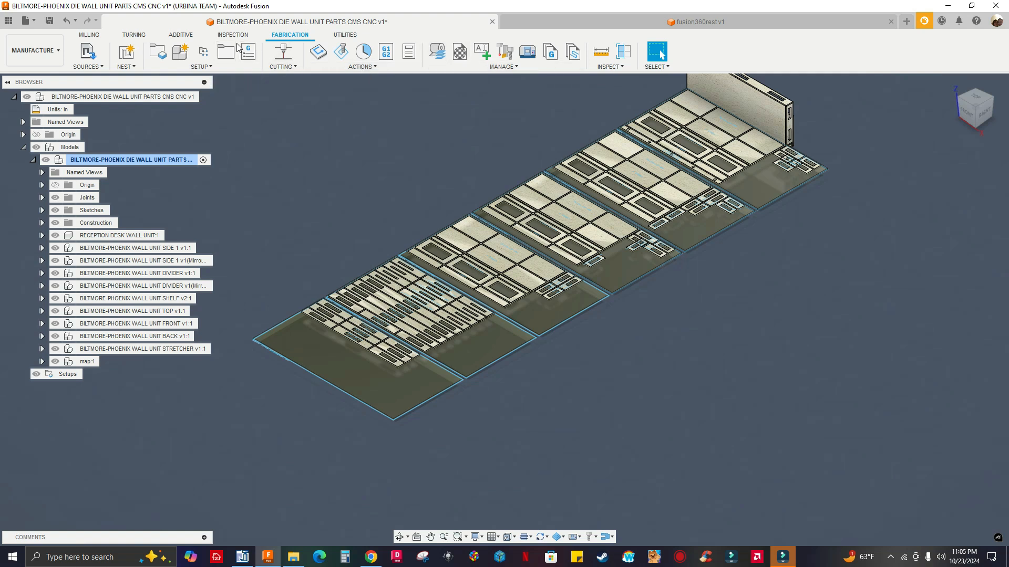
Step: Review the Milling toolset, including its Modify, Drilling and Multi-Axis operations
left_click(89, 35)
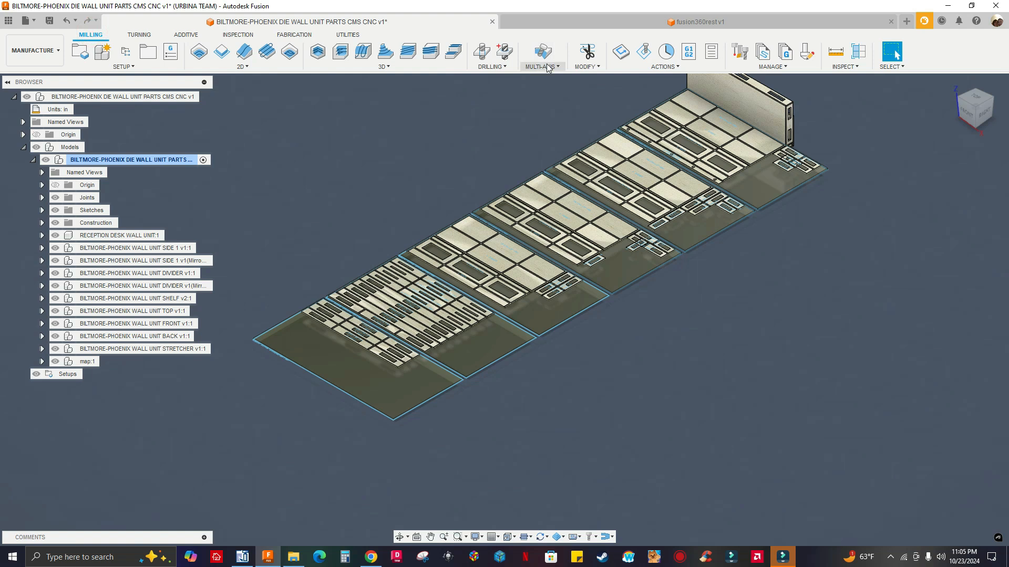
left_click(561, 68)
left_click(592, 67)
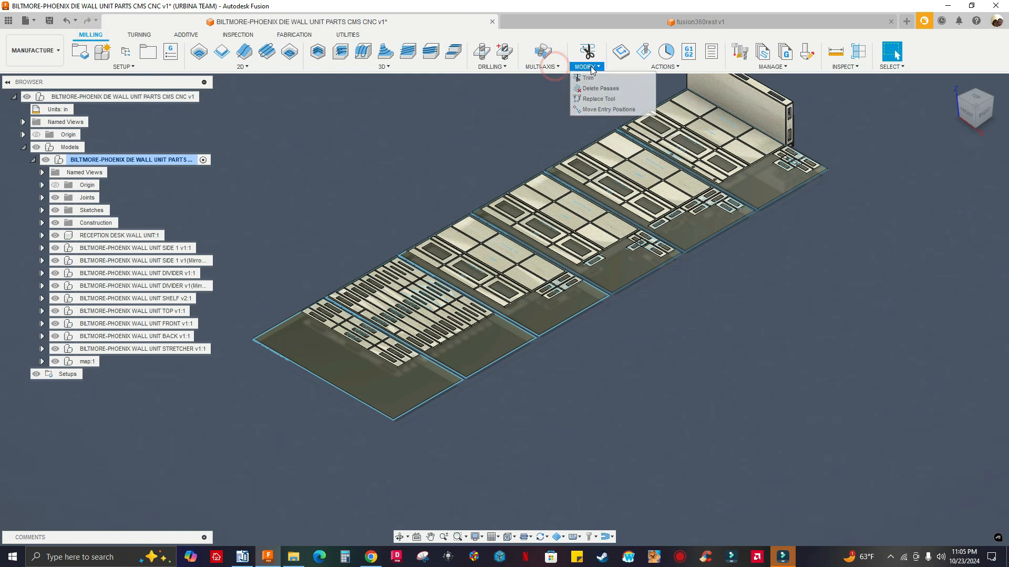
mouse_move(510, 54)
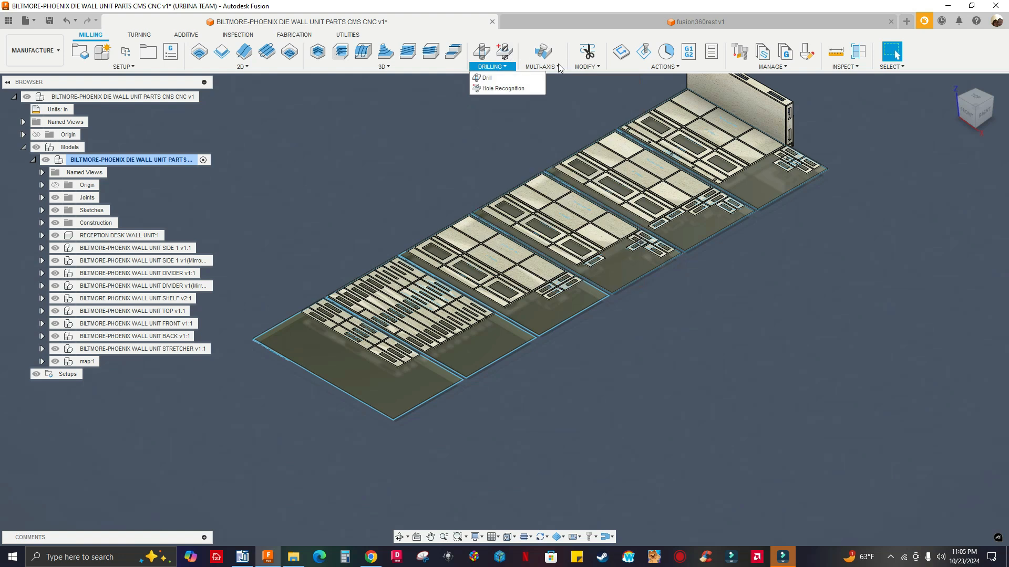
mouse_move(560, 67)
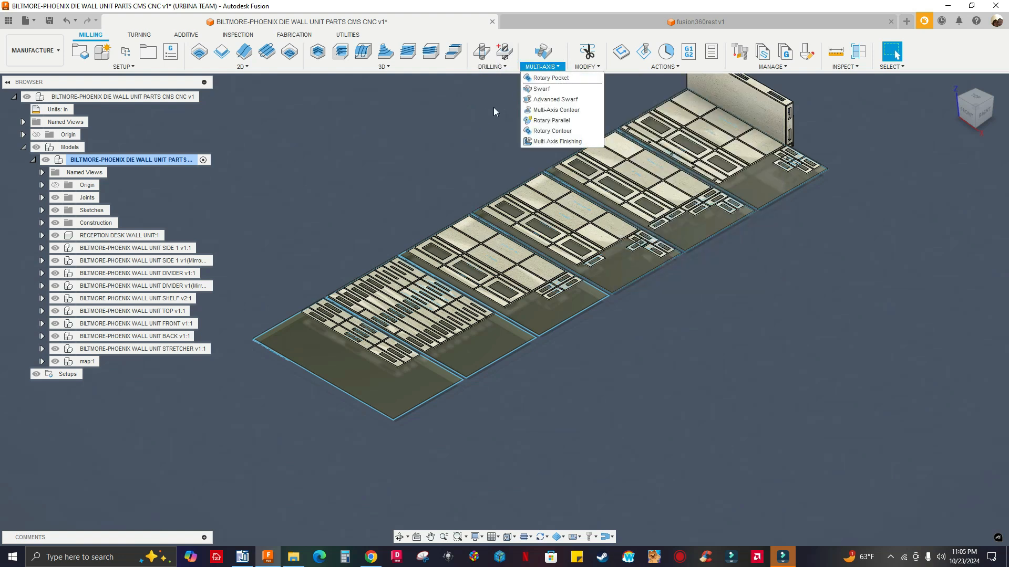
left_click(386, 114)
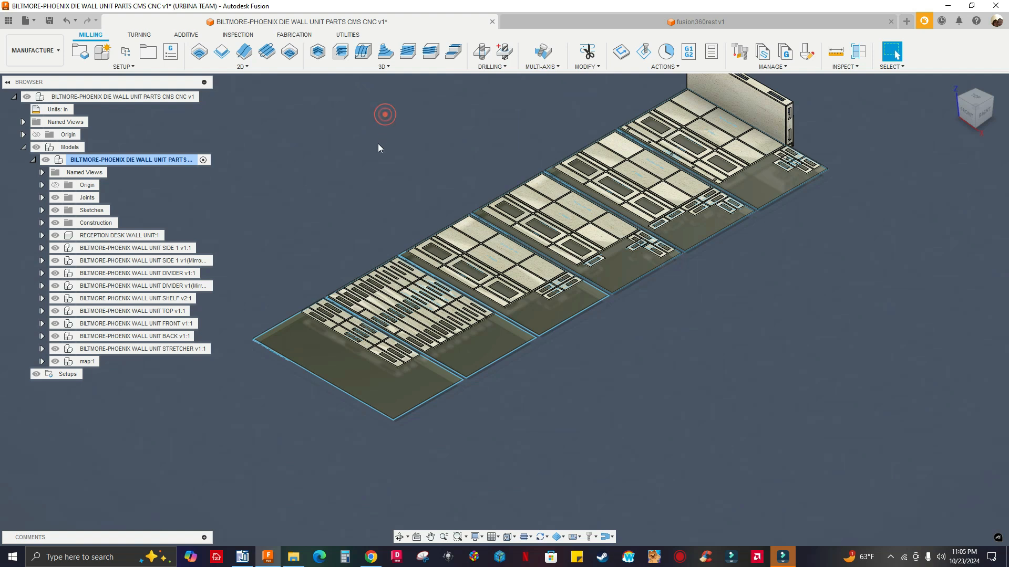
scroll(394, 162, "down", 1)
middle_click_drag(420, 170, 456, 194)
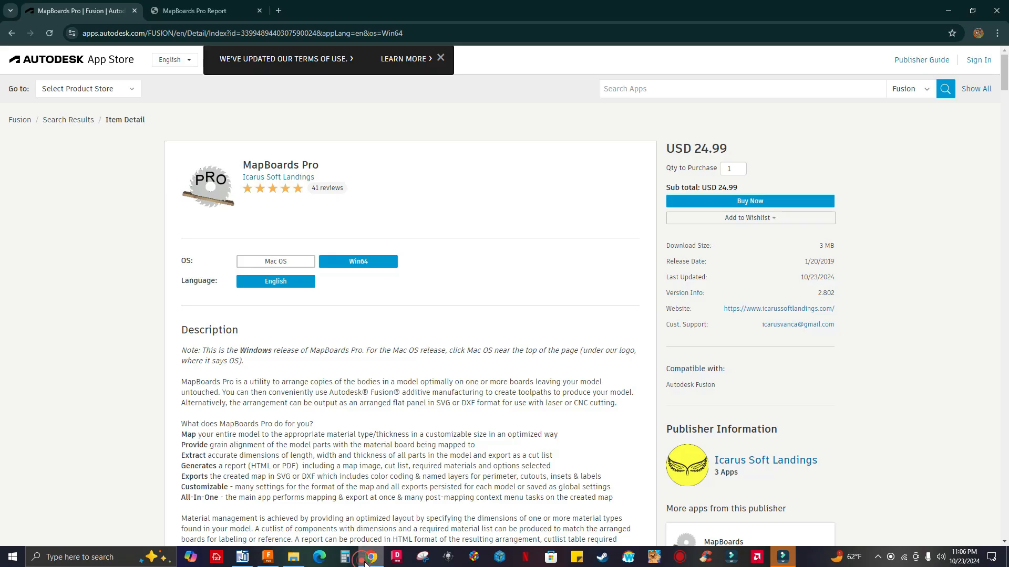
Step: View the MapBoards Pro page of the Autodesk App Store in Chrome, and return to the Design workspace in Fusion
left_click(371, 557)
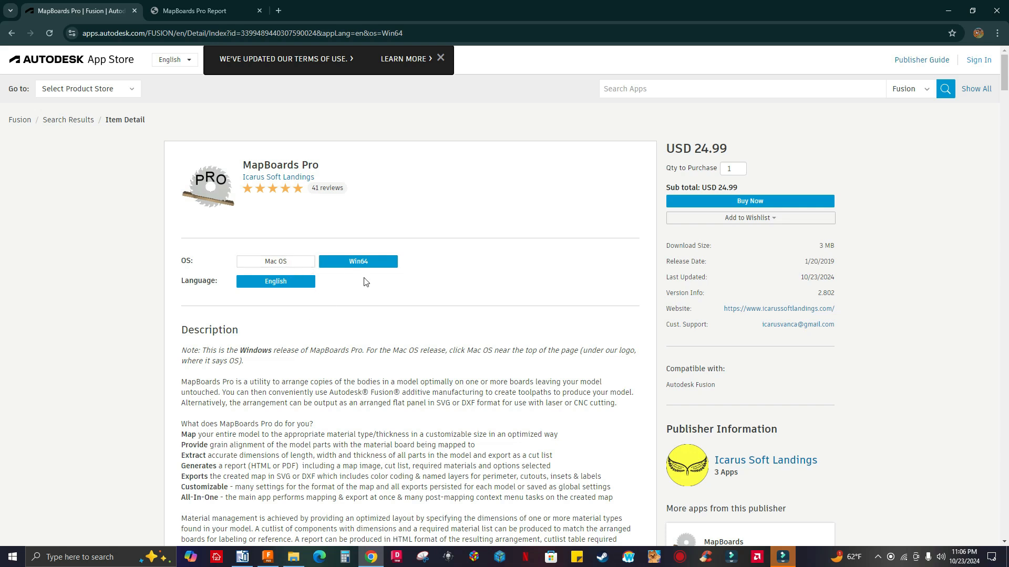
left_click(266, 558)
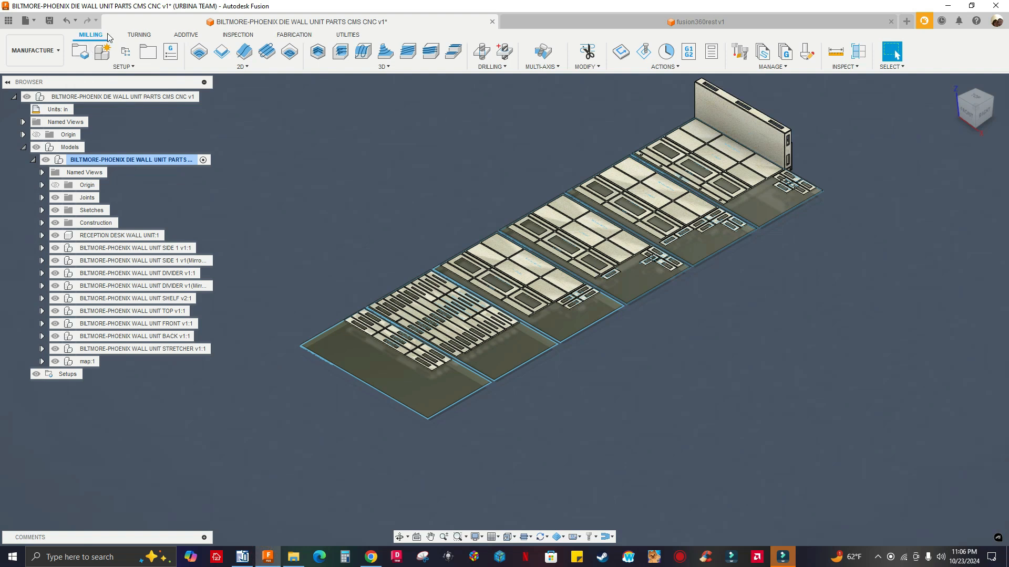
left_click(34, 51)
left_click(33, 74)
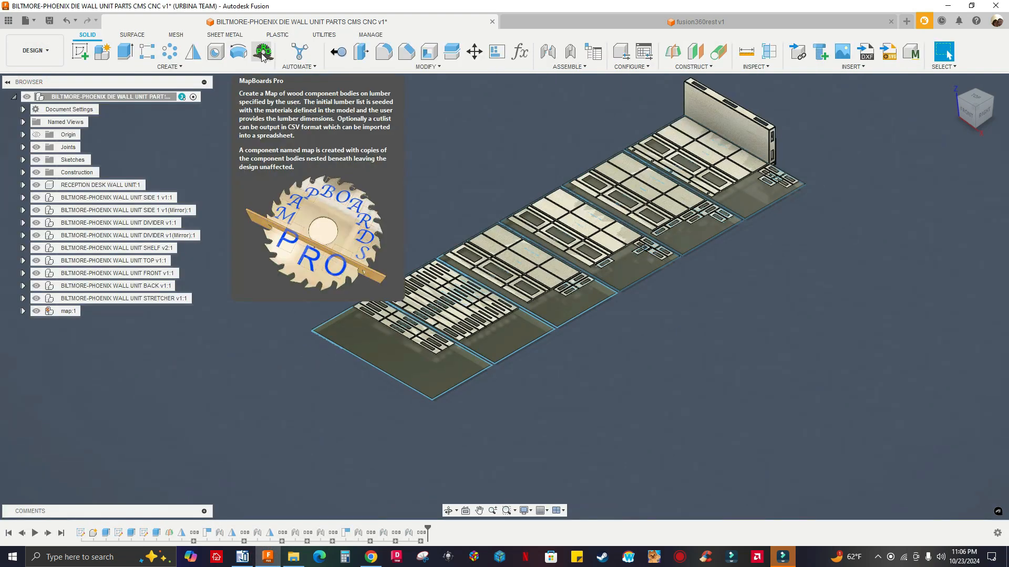
Step: Check the Pin to Toolbar option of the MapBoards Pro command
left_click(178, 67)
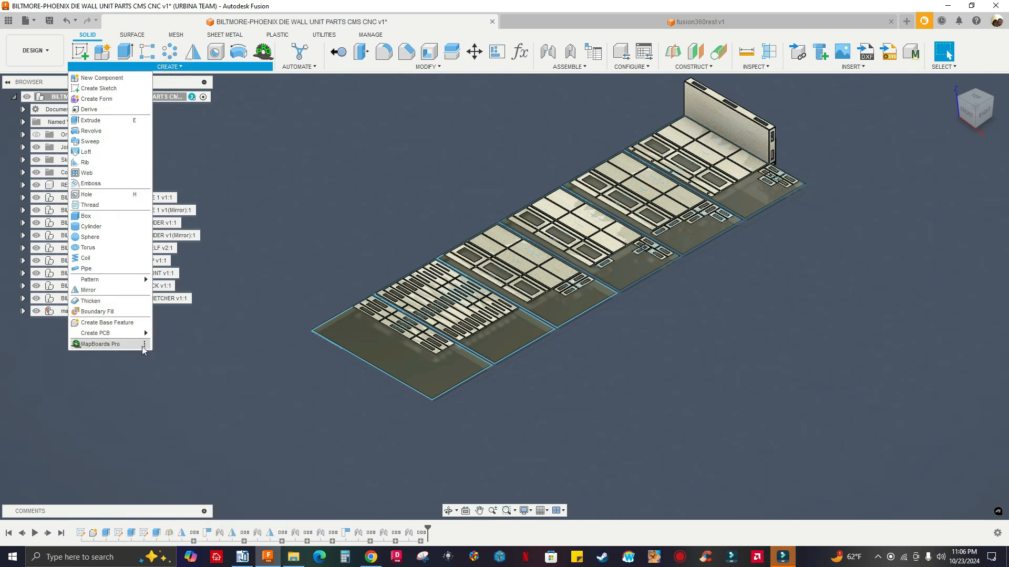
left_click(144, 344)
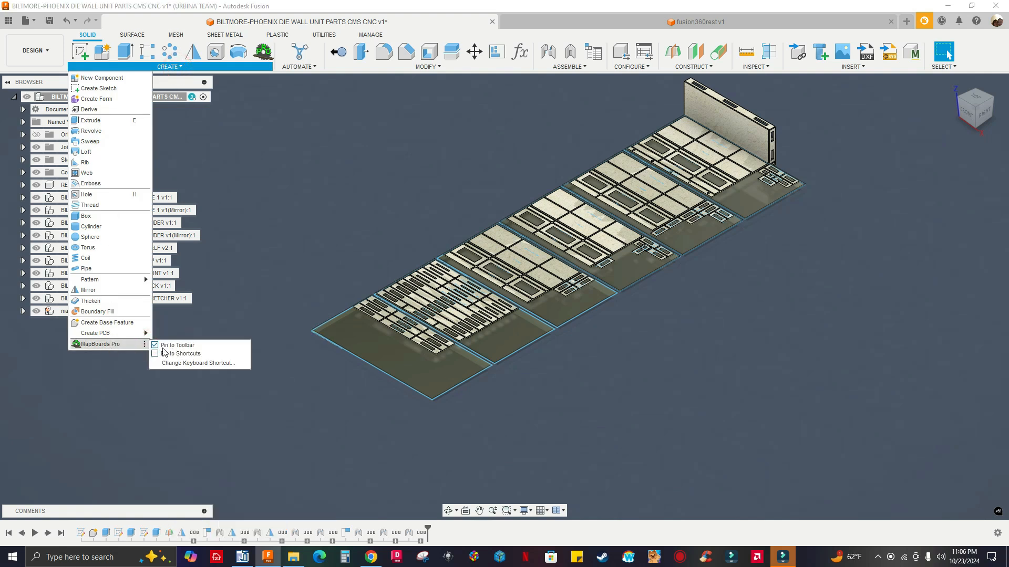
left_click(311, 221)
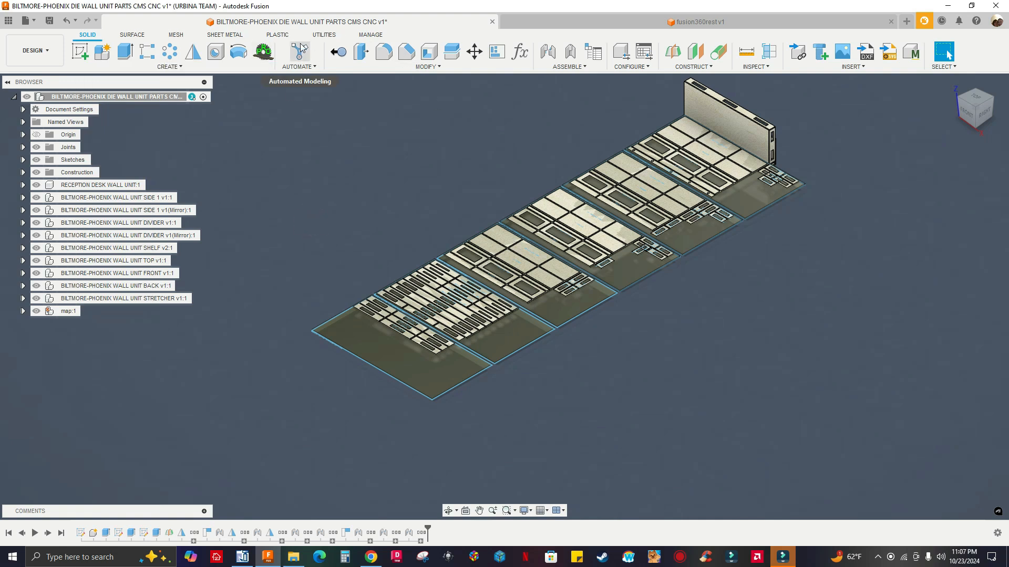
Step: Inspect the MapBoardsPro entry and its Run on Startup setting in the Scripts and Add-Ins manager, and close the manager
left_click(323, 37)
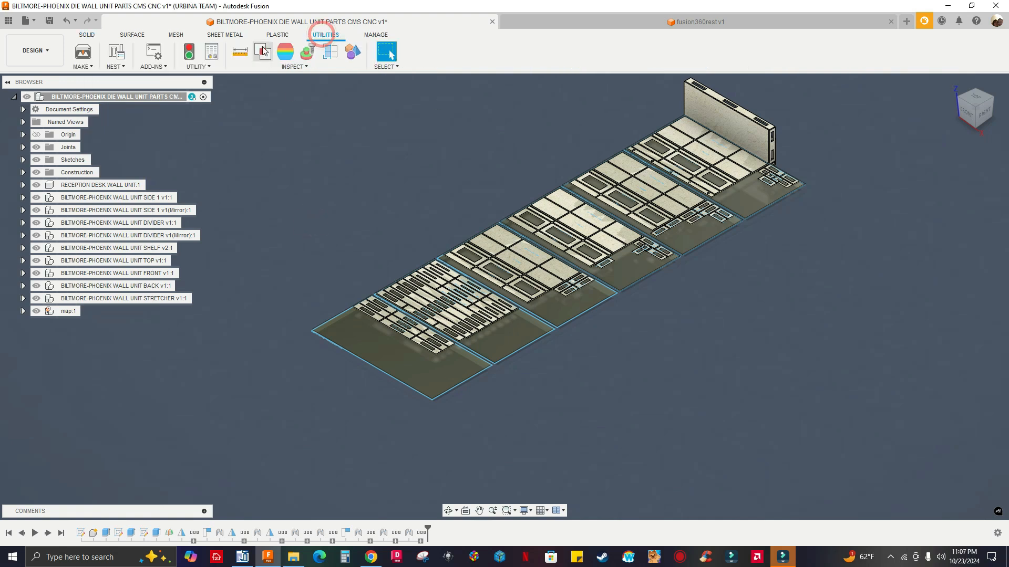
left_click(153, 67)
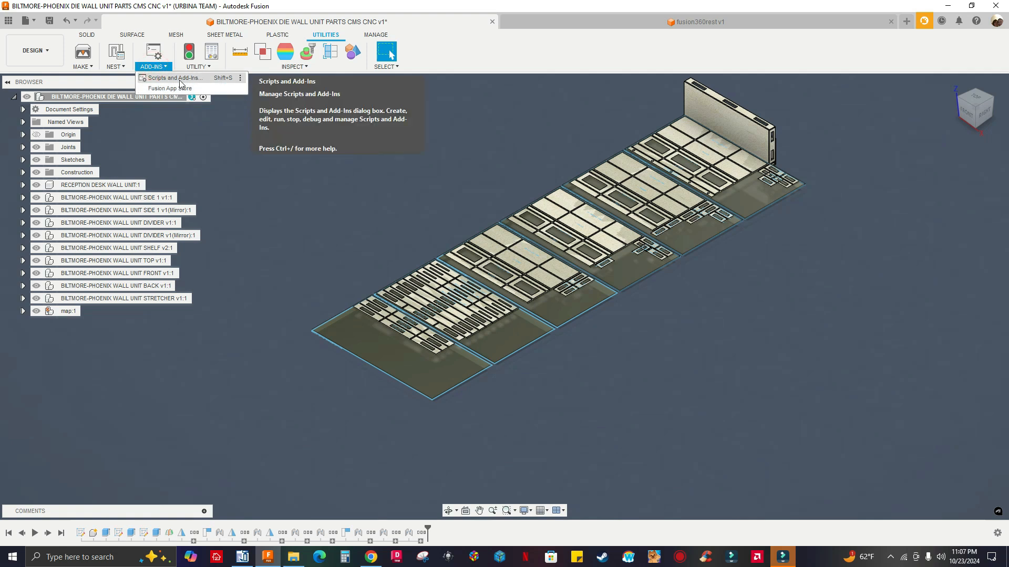
left_click(175, 77)
left_click(538, 215)
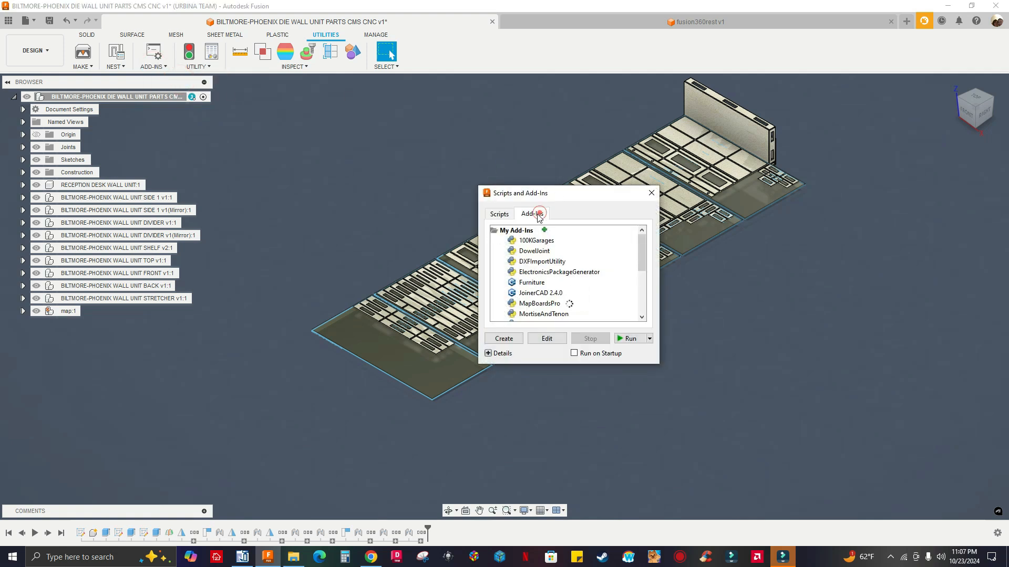
left_click(547, 304)
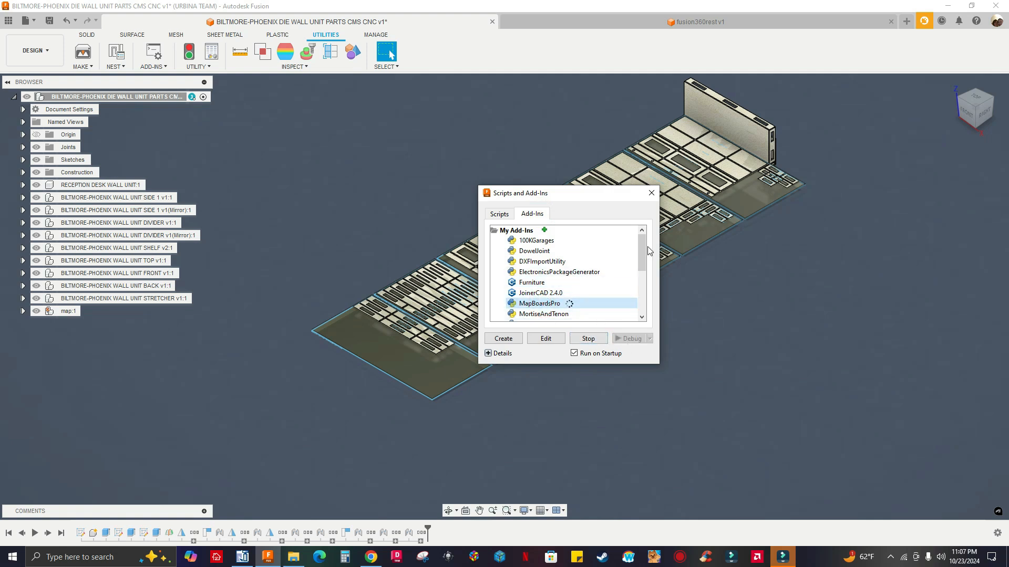
left_click(651, 193)
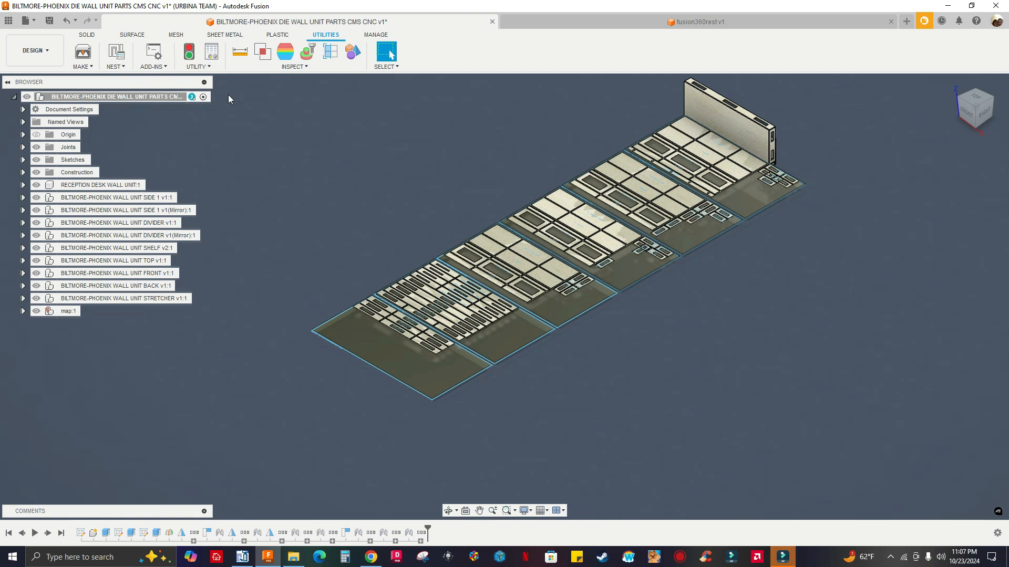
Step: Look at the add-in commands Scripts and Add-Ins and Fusion App Store, and return to the solid modelling tools
left_click(87, 34)
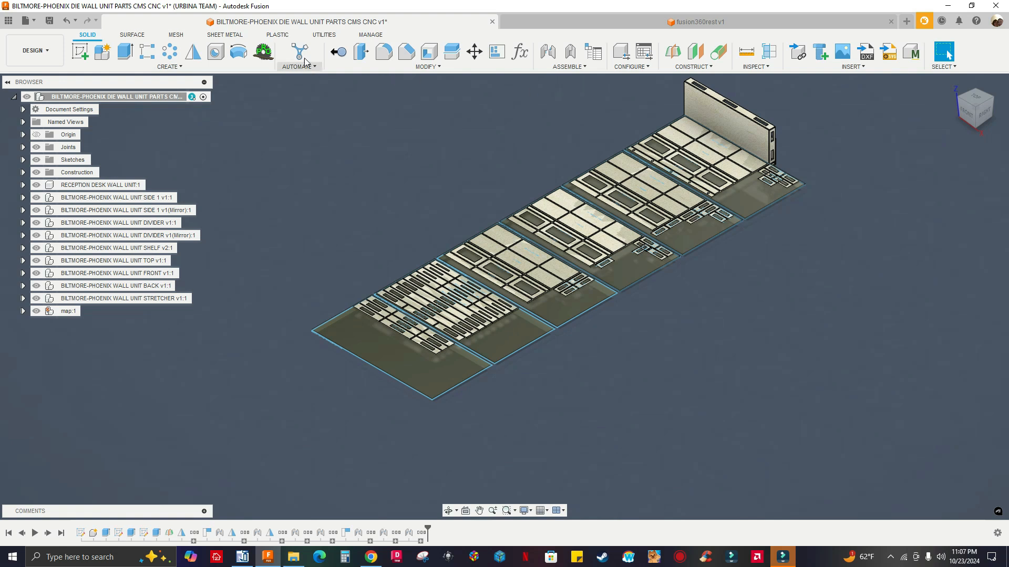
left_click(322, 36)
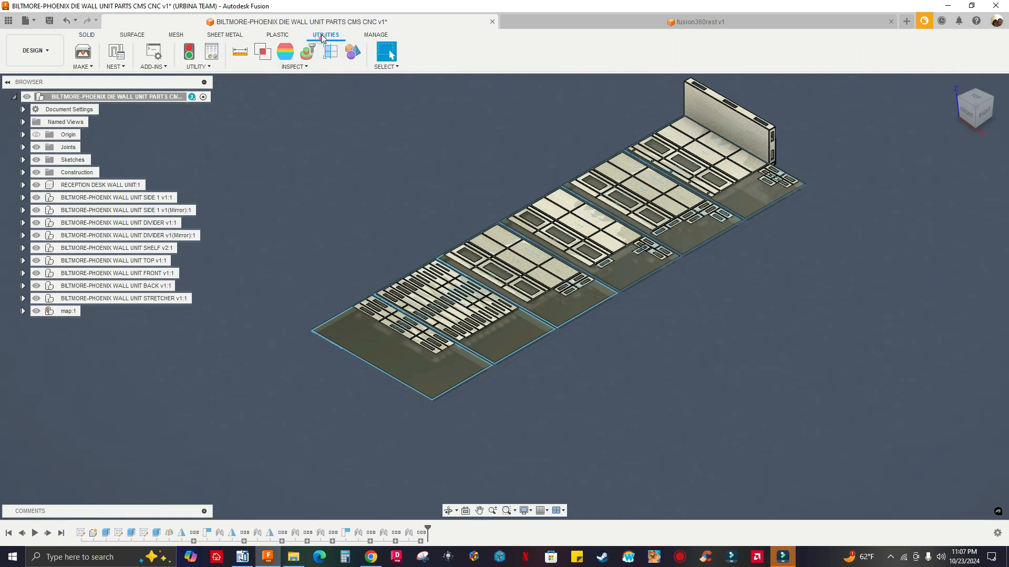
left_click(166, 67)
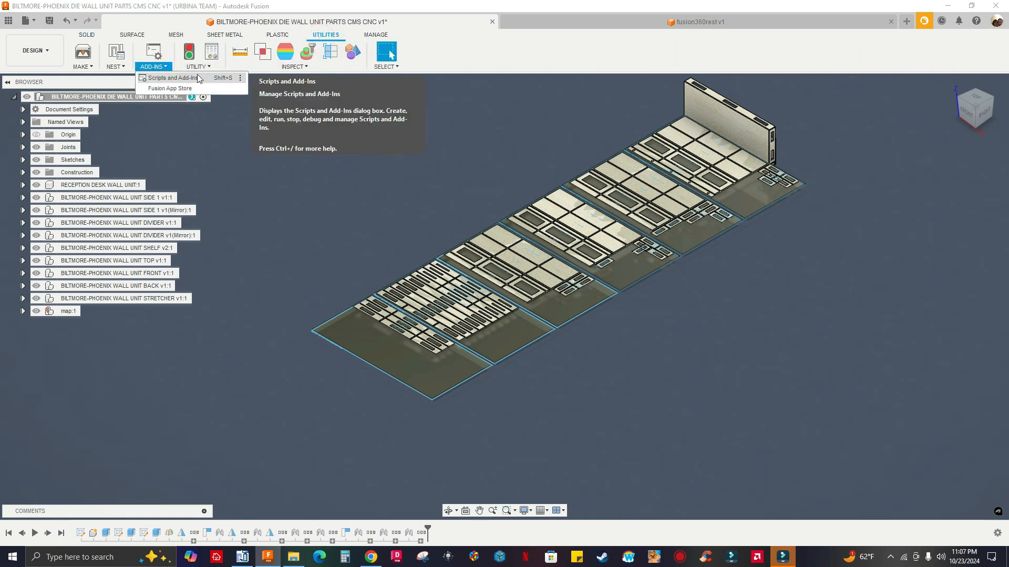
left_click(184, 78)
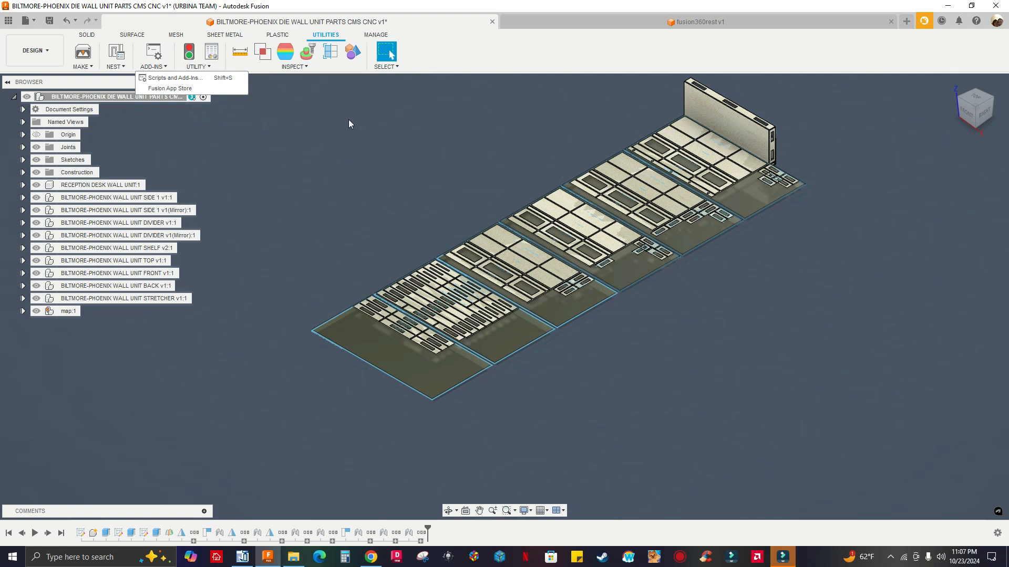
left_click(243, 85)
left_click(87, 35)
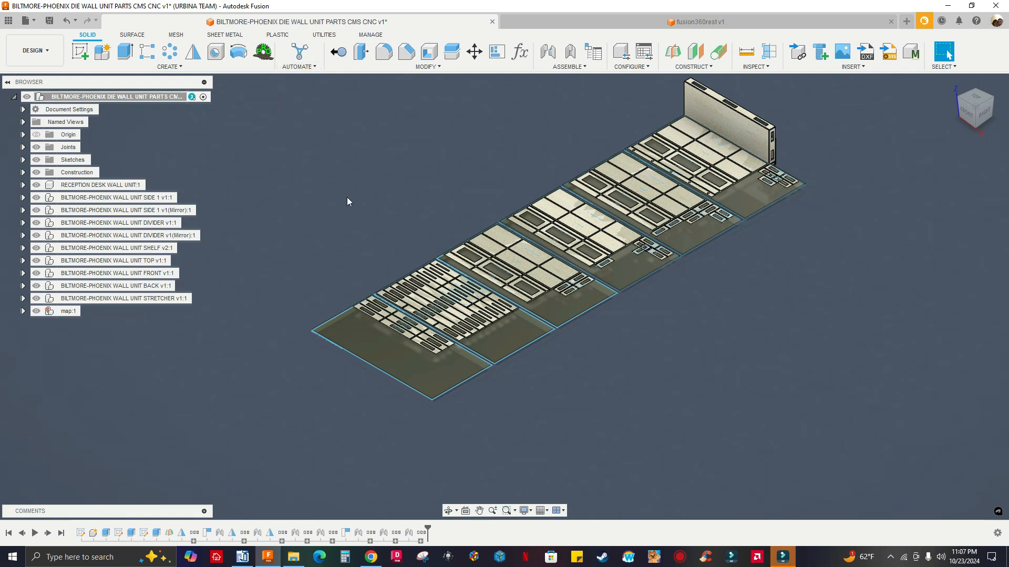
middle_click_drag(370, 214, 366, 220)
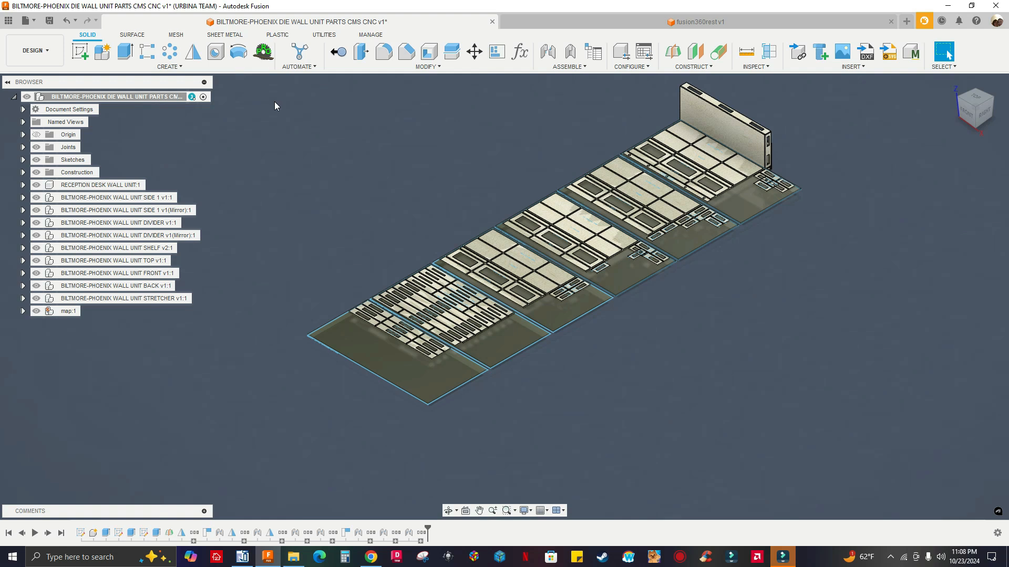
Step: Switch to the fusion360rest v1 document and look over the cabinet wall and island model
left_click(539, 23)
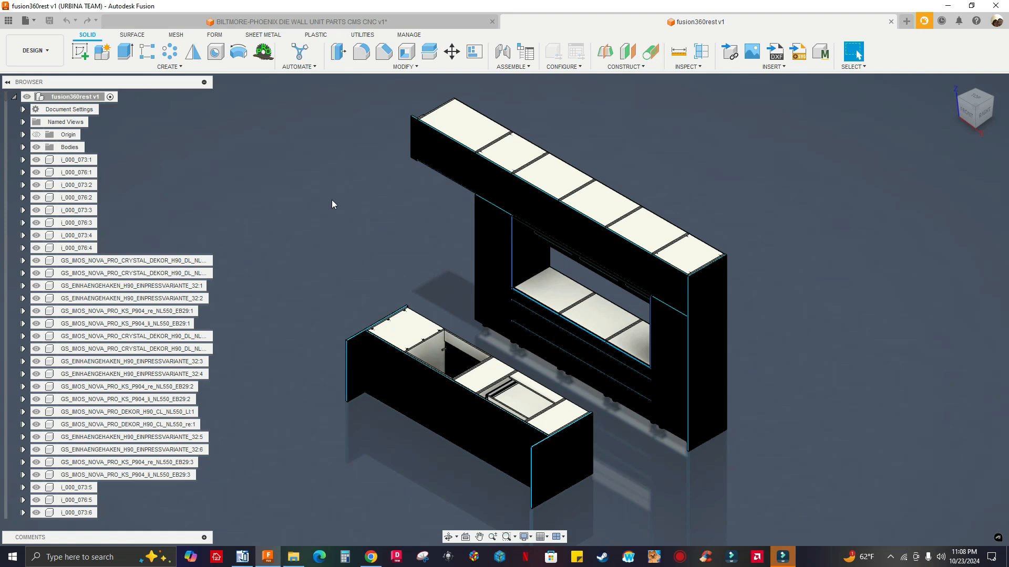
middle_click_drag(336, 202, 356, 194)
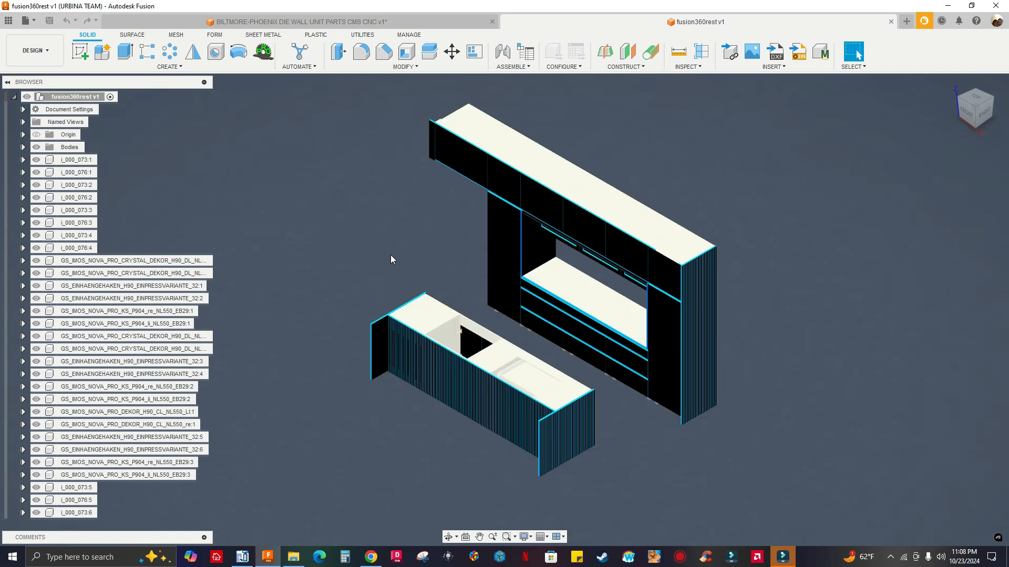
scroll(391, 254, "up", 5)
middle_click_drag(347, 251, 320, 239)
scroll(320, 239, "down", 1)
scroll(322, 241, "down", 3)
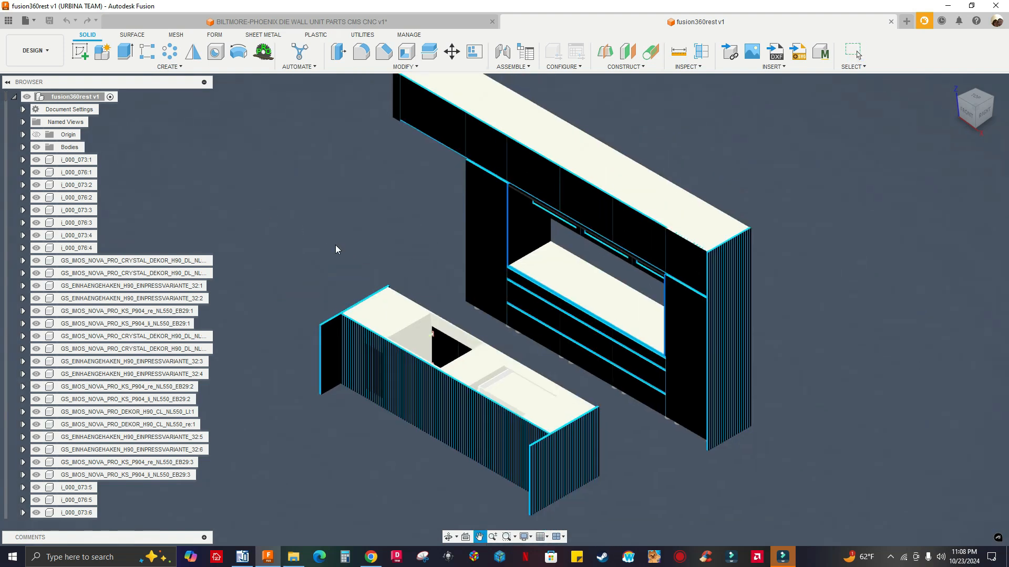
scroll(351, 244, "up", 2)
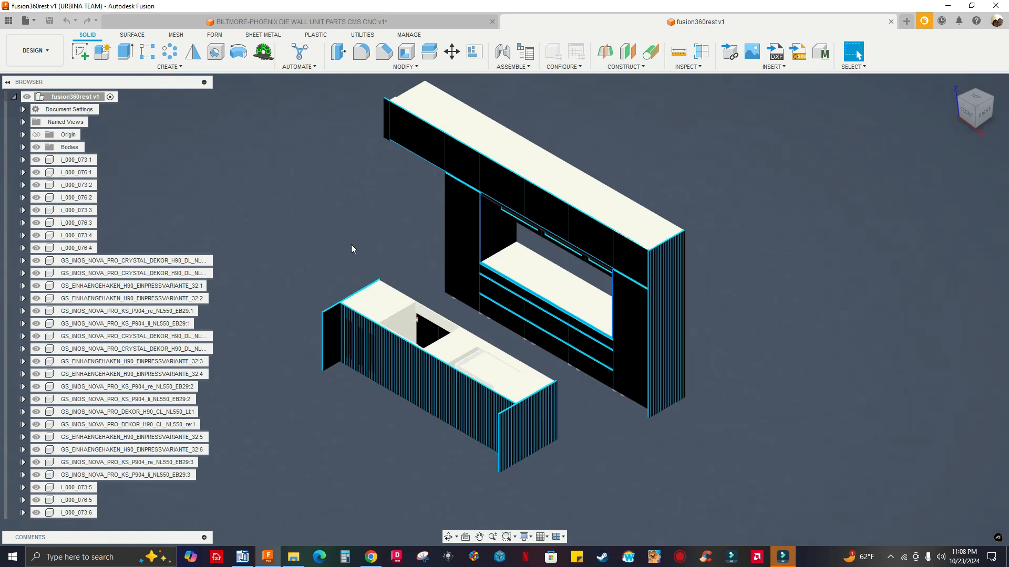
middle_click_drag(376, 280, 378, 289)
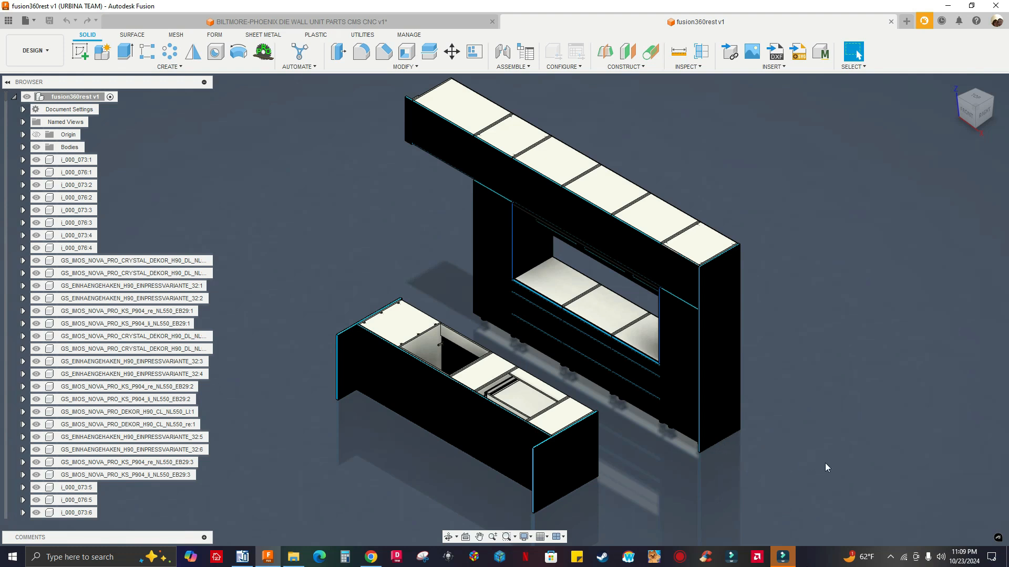
middle_click_drag(751, 338, 762, 346)
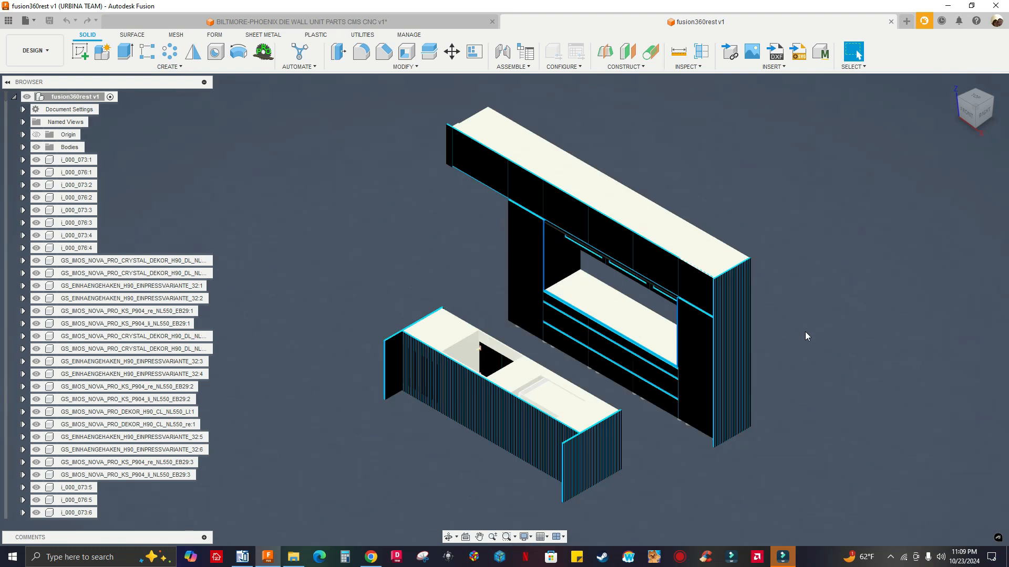
scroll(773, 375, "down", 1)
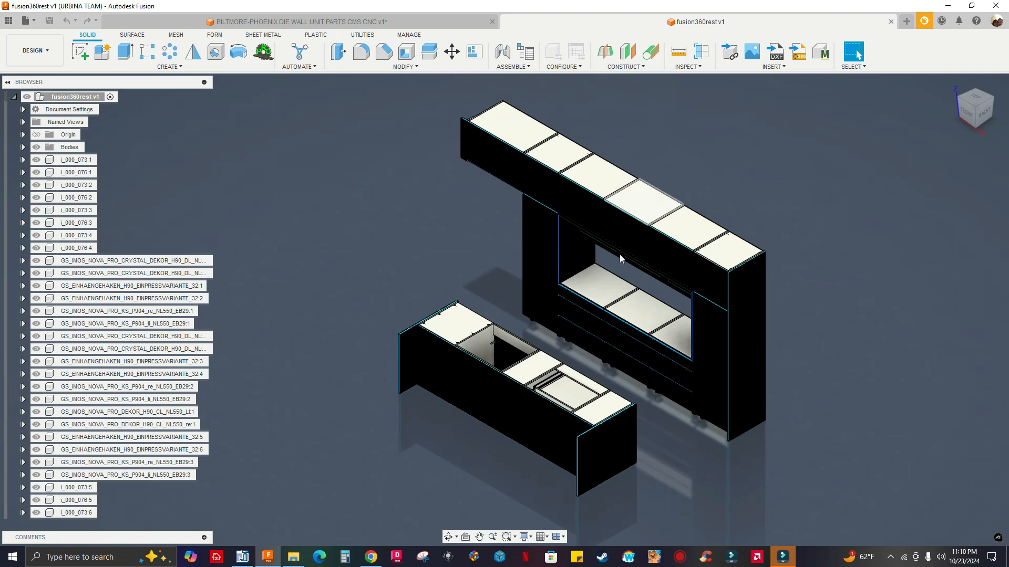
scroll(552, 247, "up", 1)
scroll(580, 276, "down", 3)
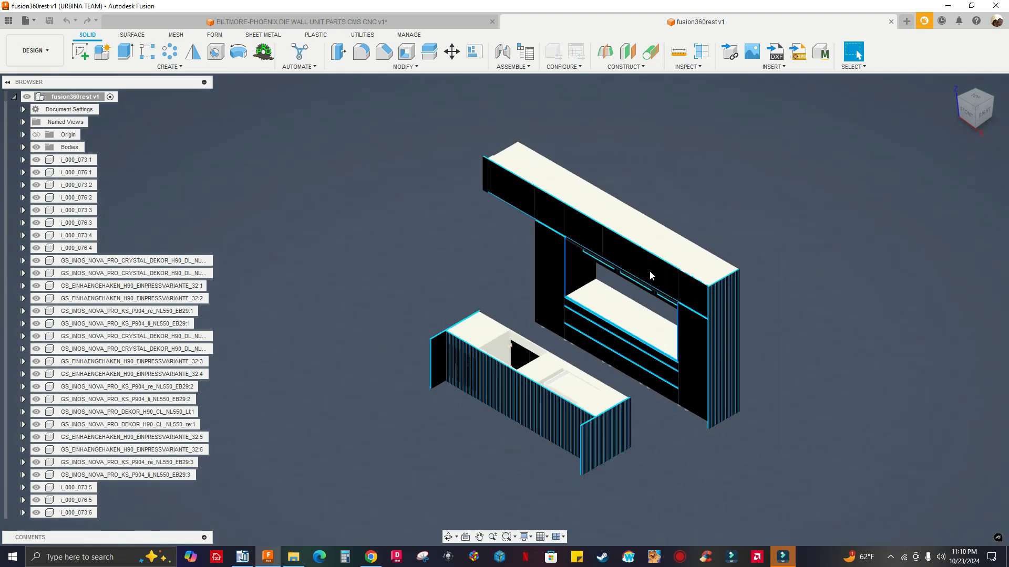
scroll(652, 272, "up", 3)
scroll(588, 268, "down", 2)
scroll(421, 258, "up", 3)
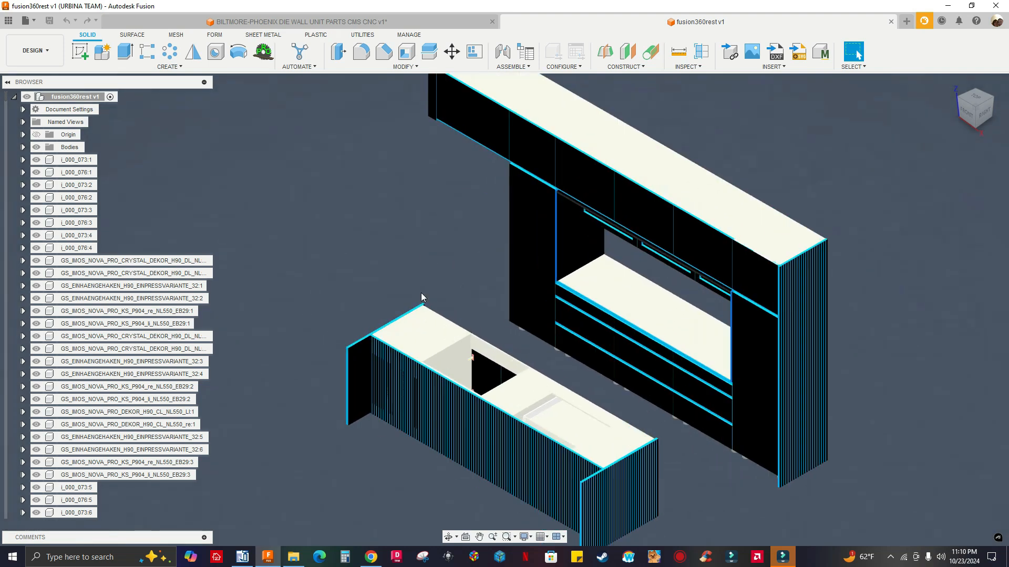
left_click(419, 254)
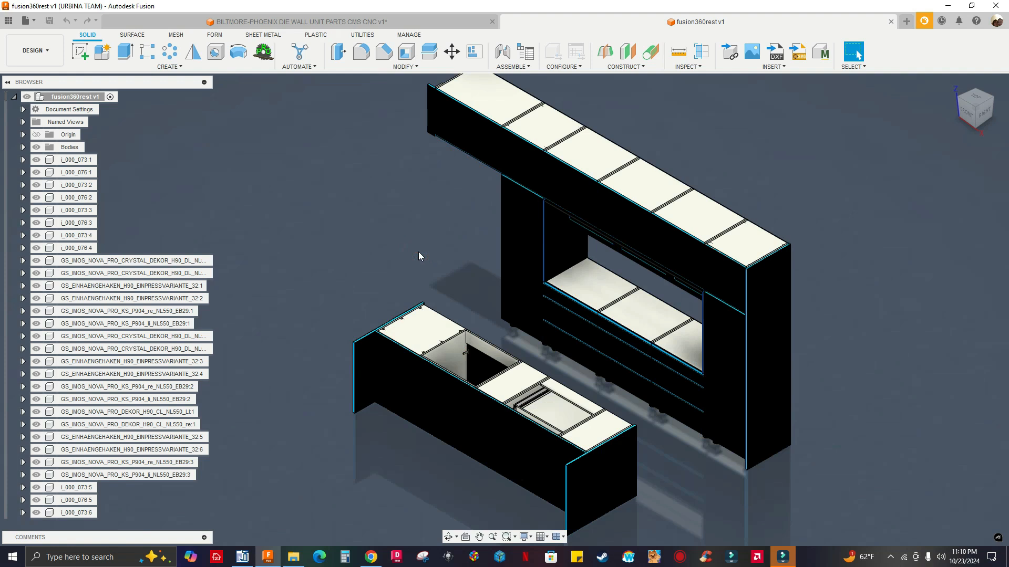
middle_click_drag(419, 256, 437, 253)
scroll(439, 256, "down", 1)
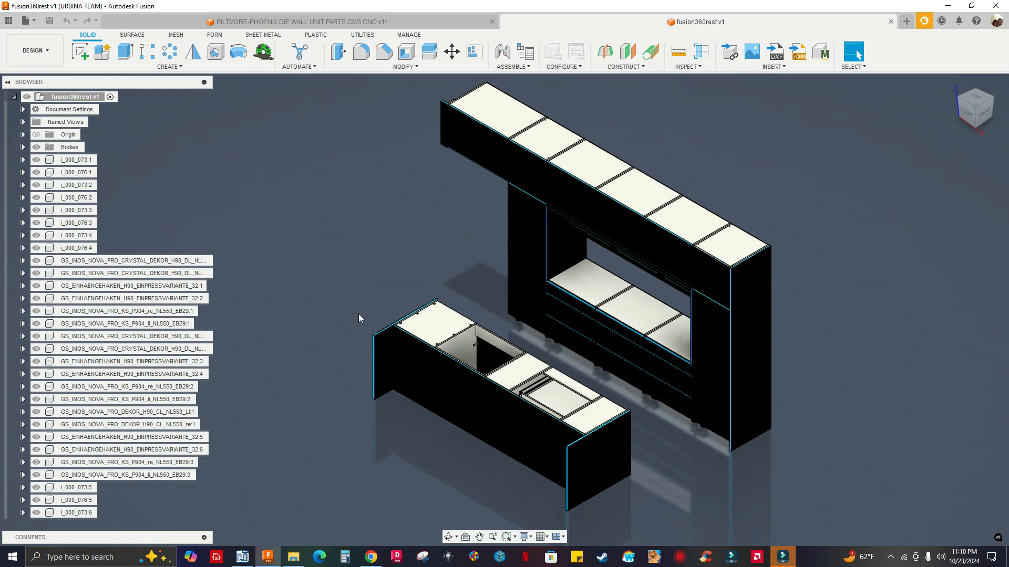
Step: Check the document's unit setting in the browser, and collapse Document Settings again
scroll(594, 484, "up", 5)
scroll(594, 485, "down", 5)
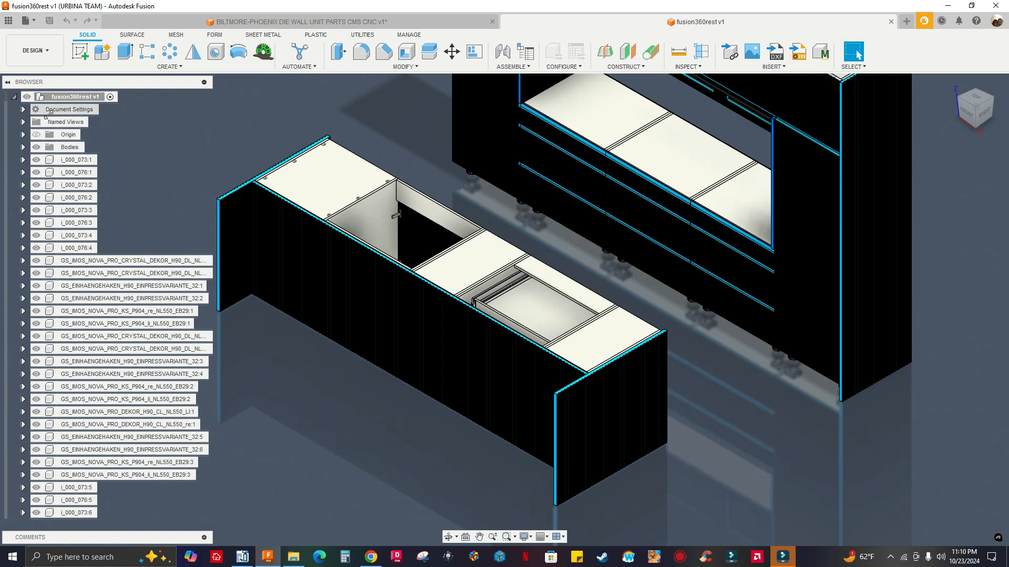
left_click(23, 110)
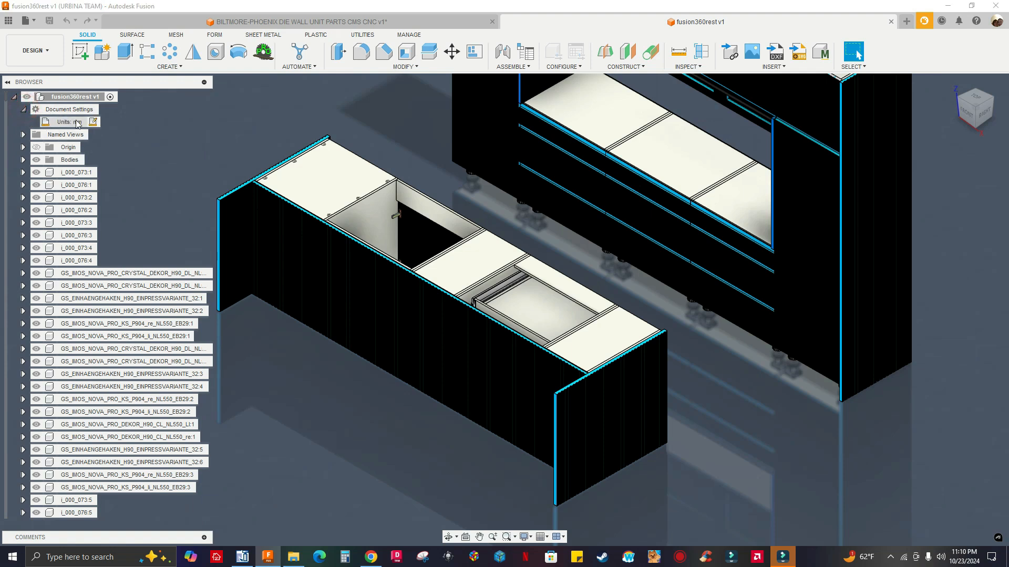
left_click(24, 110)
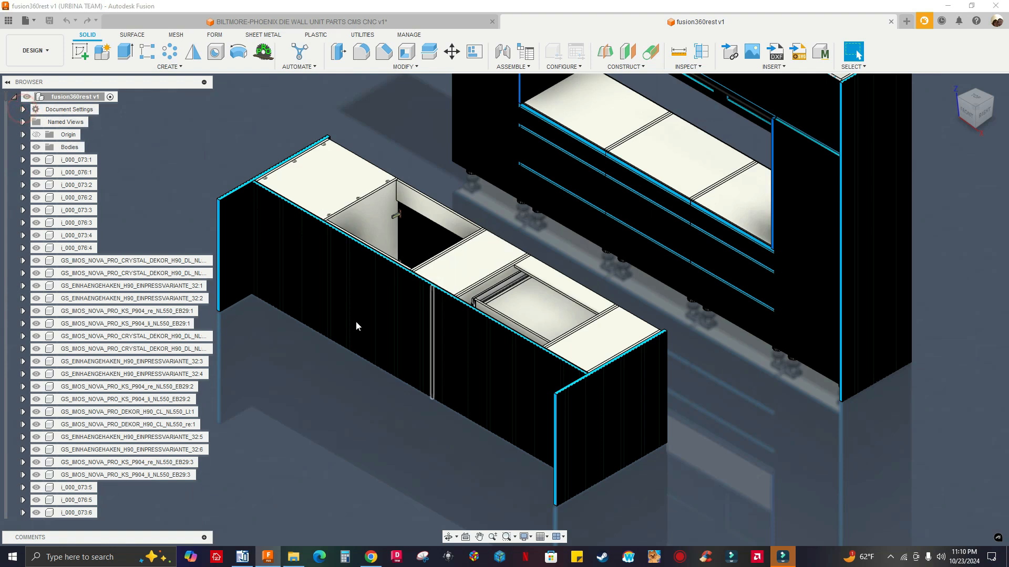
middle_click_drag(313, 342, 345, 337)
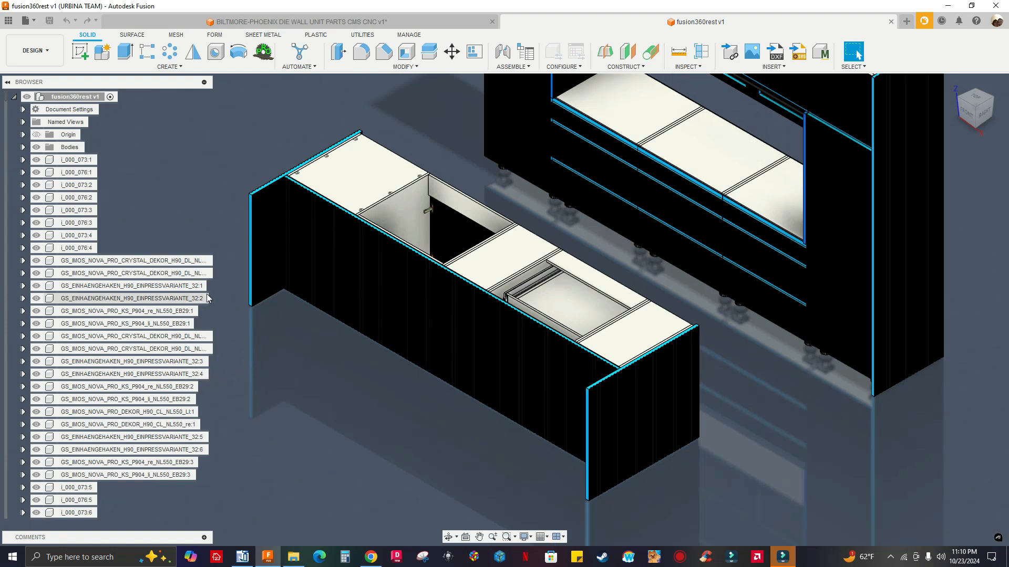
Step: Examine the island's ribbed end panel and the adjustable feet under the cabinets up close and from a low angle
scroll(491, 321, "down", 3)
scroll(650, 365, "up", 5)
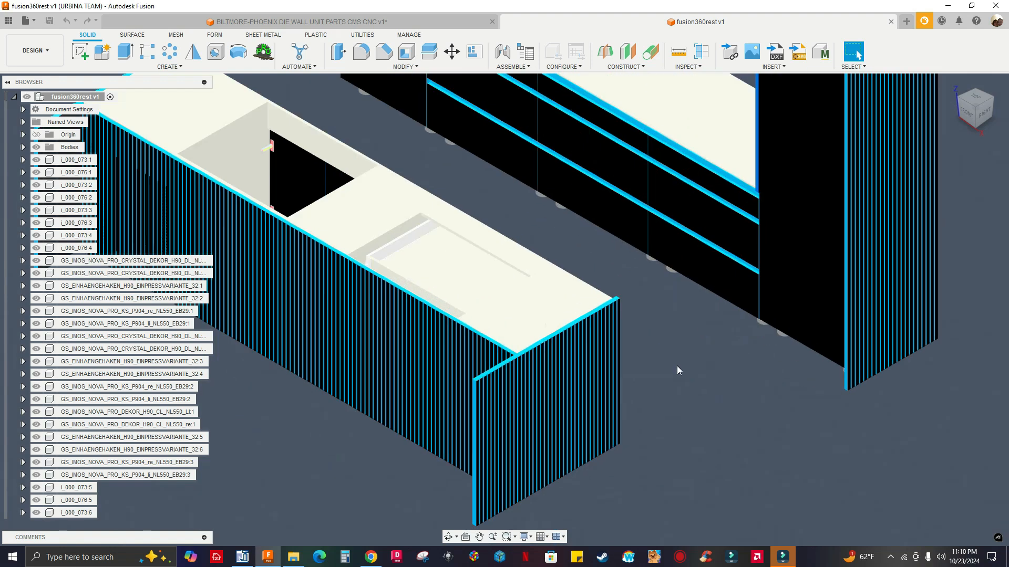
scroll(674, 364, "down", 5)
middle_click_drag(693, 360, 755, 383, "shift")
scroll(755, 383, "up", 10)
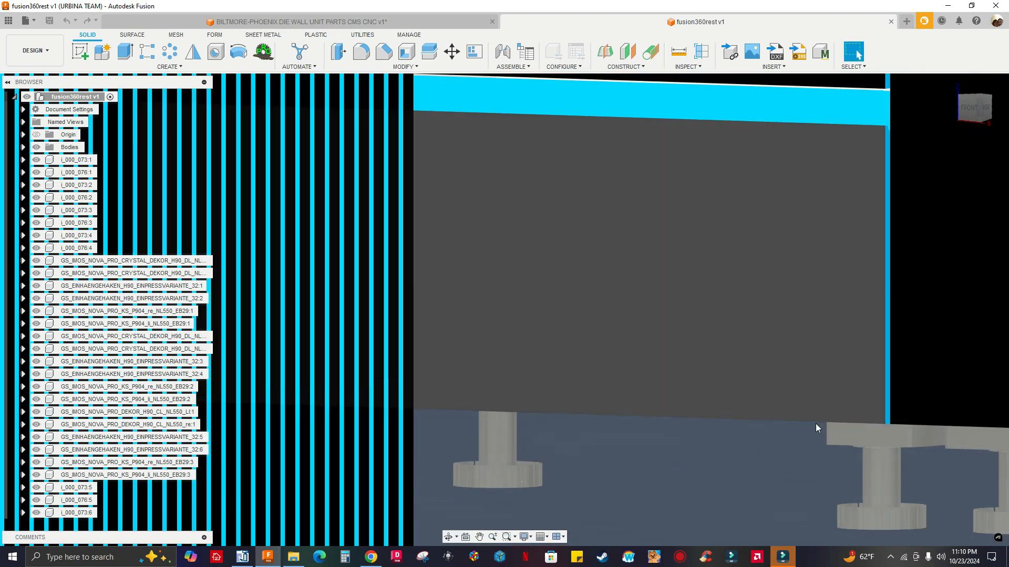
scroll(817, 428, "down", 8)
middle_click_drag(783, 411, 692, 380, "shift")
scroll(657, 363, "down", 4)
middle_click_drag(541, 363, 538, 439, "shift")
middle_click_drag(539, 438, 477, 450)
scroll(436, 494, "down", 3)
middle_click_drag(436, 494, 591, 347, "shift")
scroll(607, 447, "up", 2)
scroll(607, 447, "down", 2)
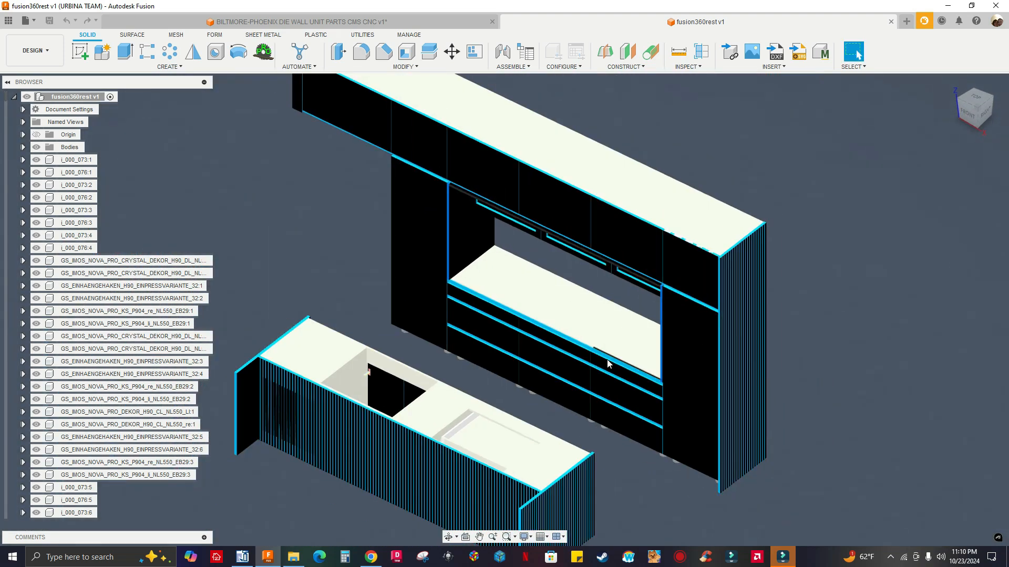
Step: Examine the overhanging end of the upper cabinets and the ribbed side panel of the tall unit
scroll(608, 362, "down", 2)
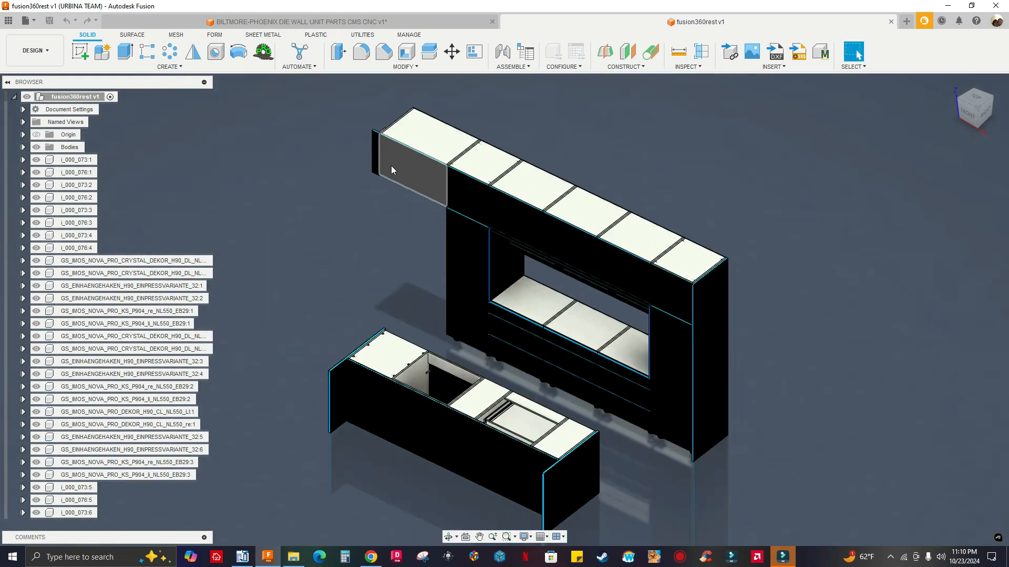
scroll(368, 143, "up", 3)
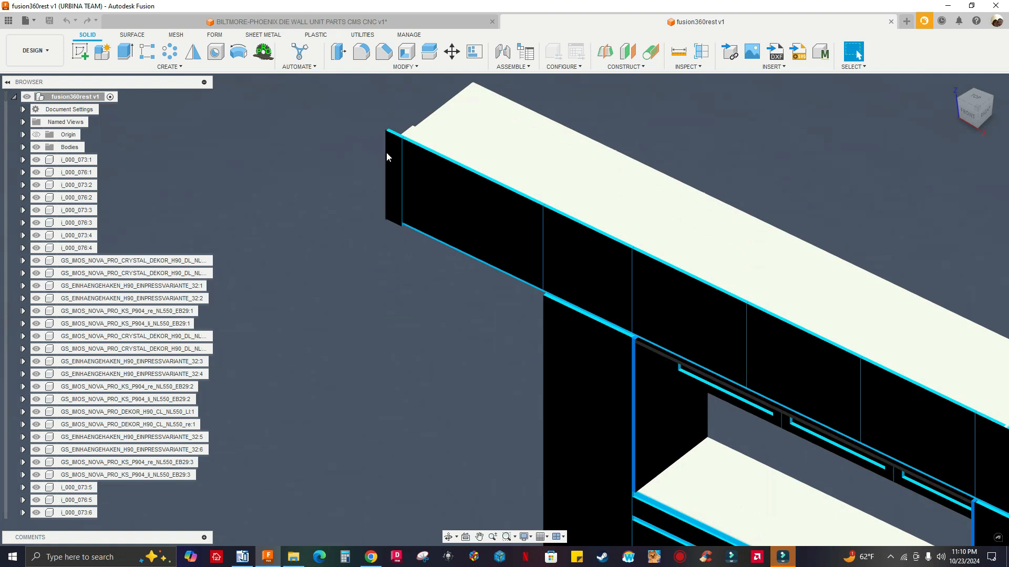
scroll(261, 142, "down", 2)
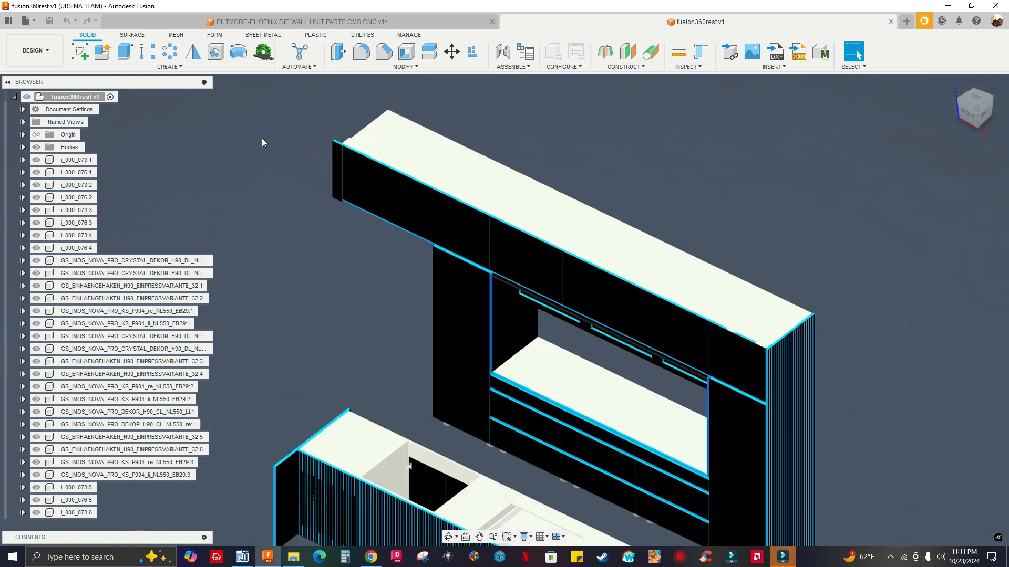
scroll(701, 414, "up", 6)
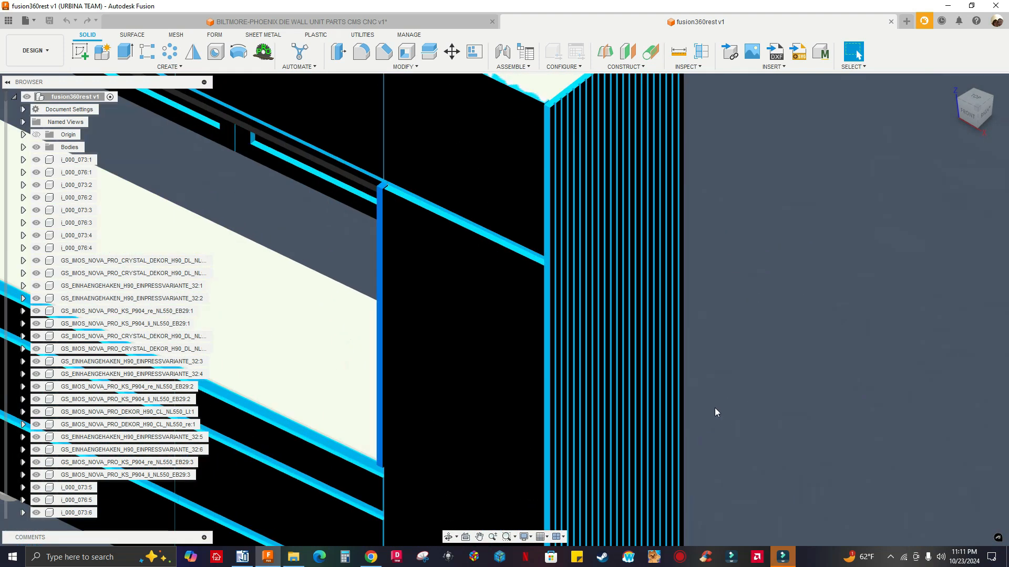
scroll(714, 412, "down", 3)
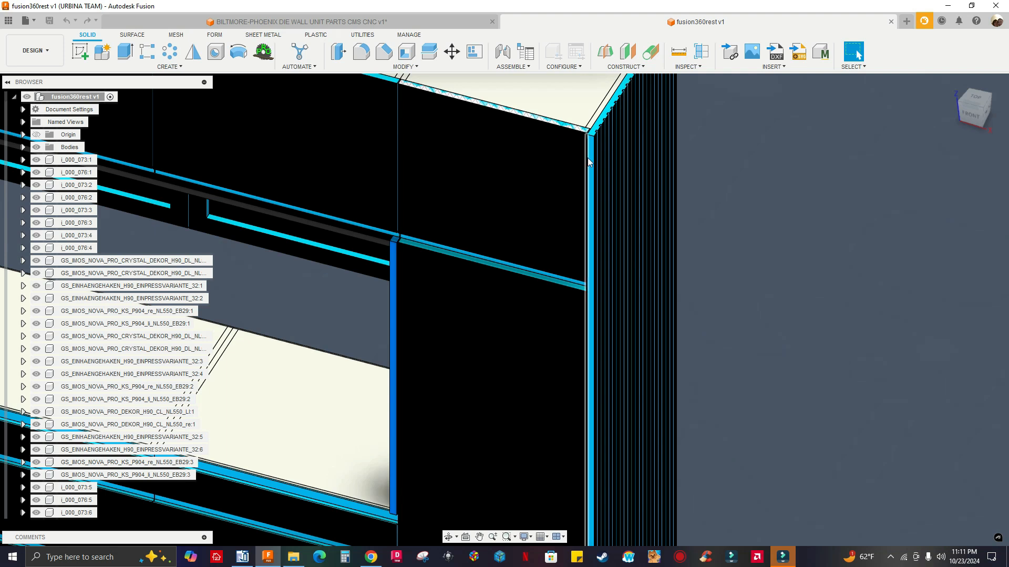
scroll(588, 161, "up", 4)
scroll(596, 162, "down", 3)
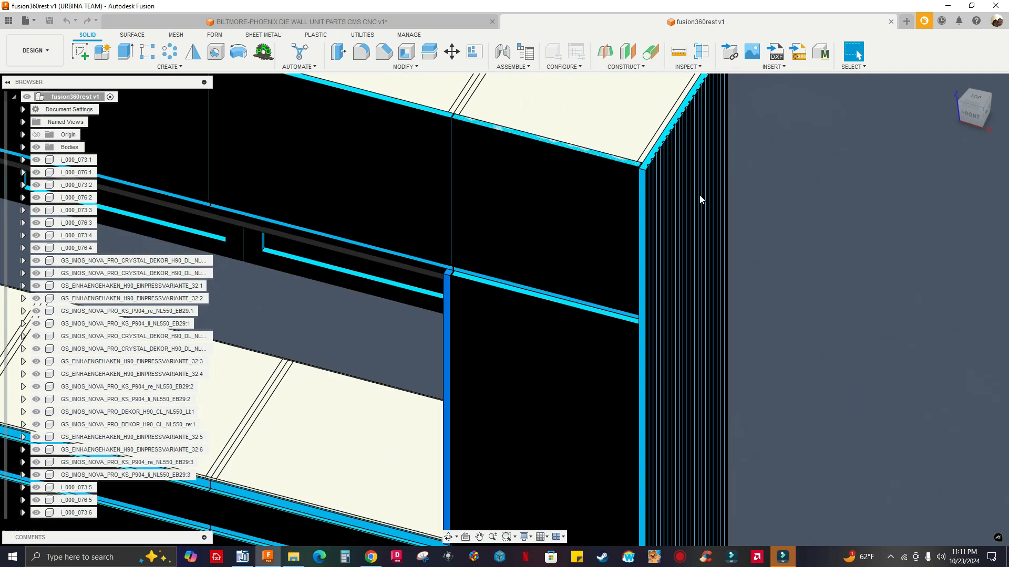
scroll(699, 198, "down", 5)
scroll(700, 287, "up", 3)
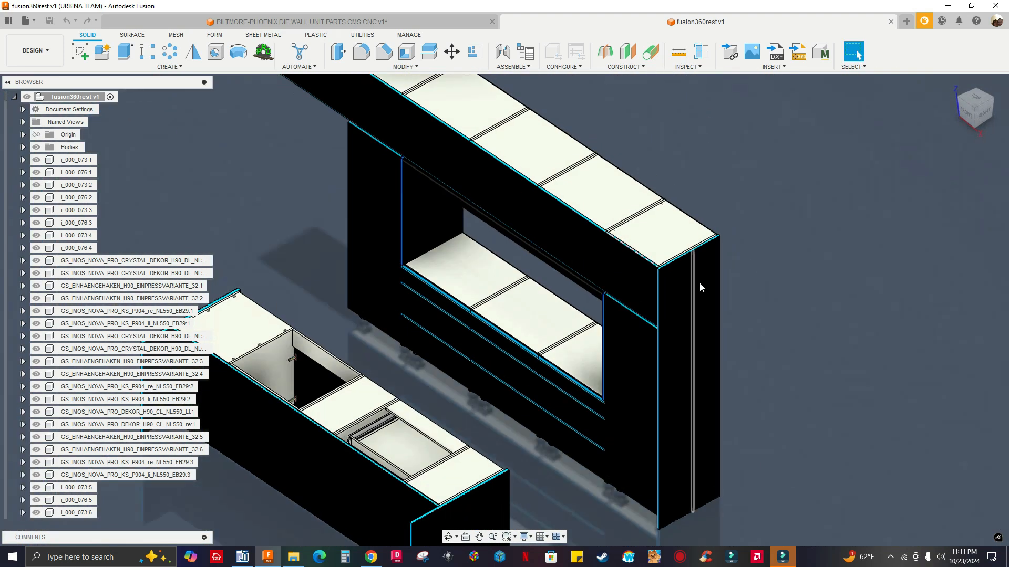
Step: Inspect the island's drawer side from behind, and return to the overall view of both cabinet groups
scroll(700, 287, "down", 4)
scroll(717, 487, "up", 5)
scroll(727, 453, "down", 3)
middle_click_drag(688, 445, 721, 378, "shift")
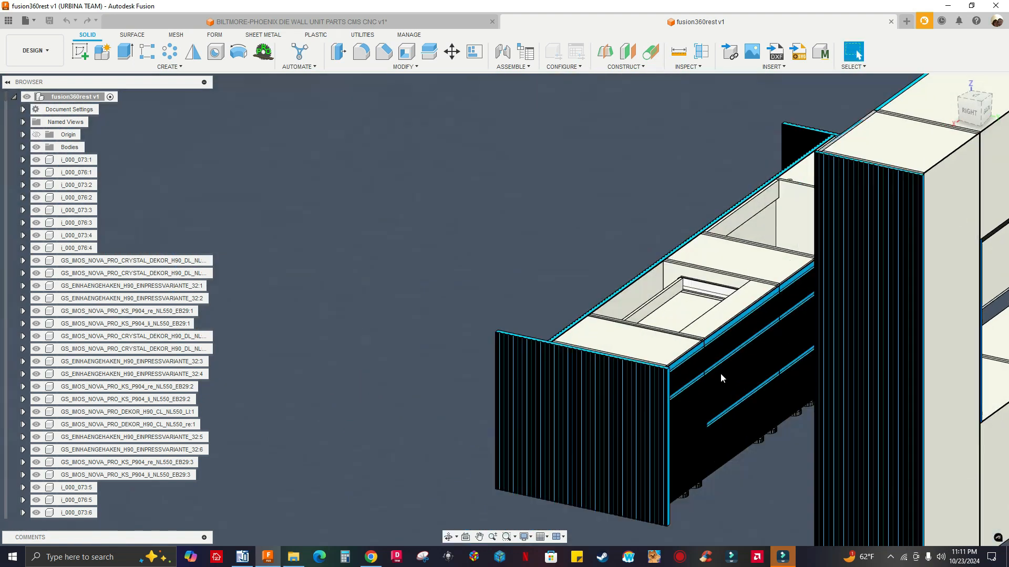
scroll(754, 437, "down", 5)
middle_click_drag(717, 416, 610, 387, "shift")
mouse_move(802, 407)
middle_mouse_down("shift")
mouse_move(705, 394)
mouse_move(800, 403)
middle_mouse_up("shift")
middle_click_drag(594, 367, 506, 378)
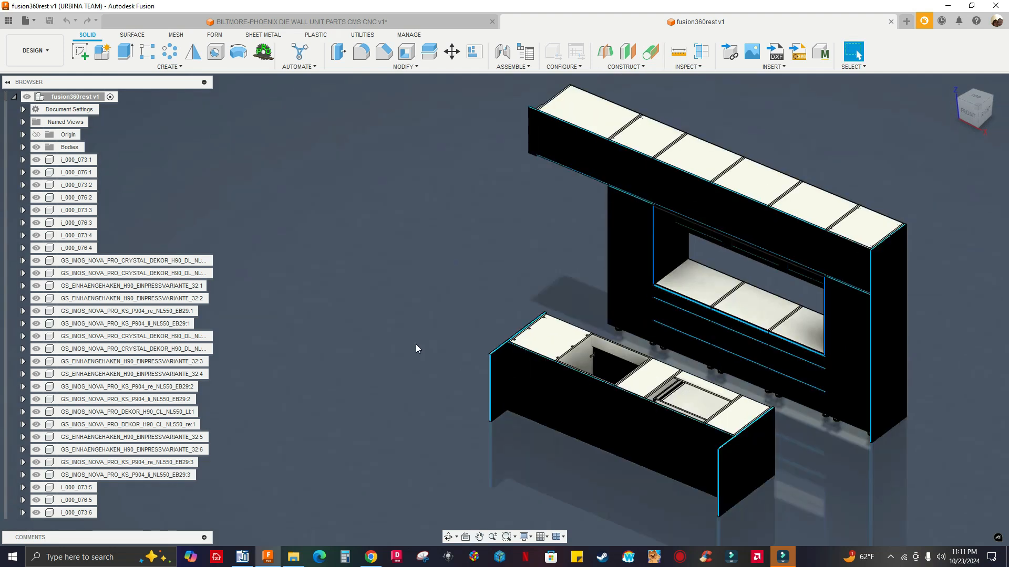
middle_click_drag(415, 345, 355, 358)
scroll(355, 358, "up", 1)
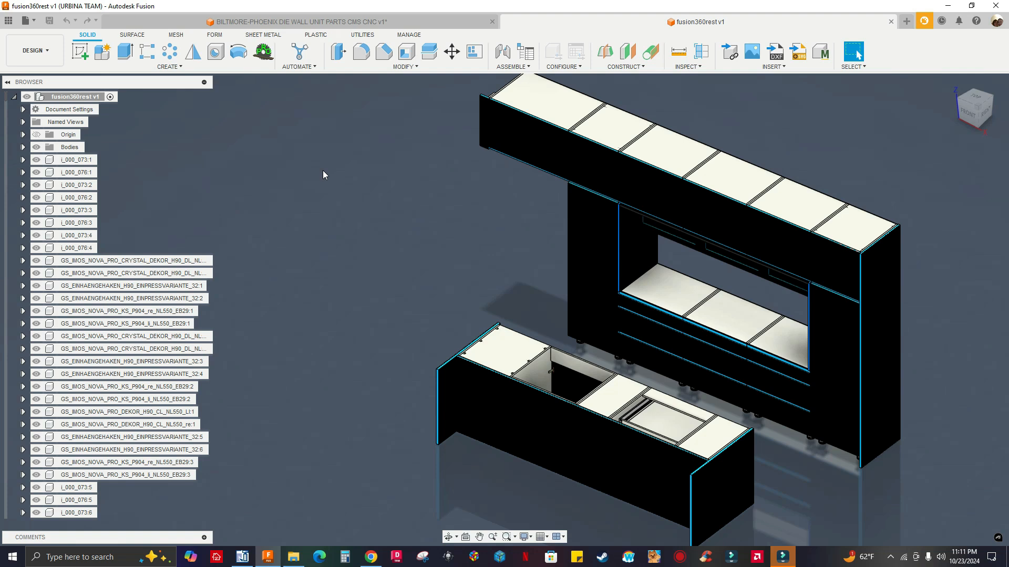
scroll(426, 247, "down", 2)
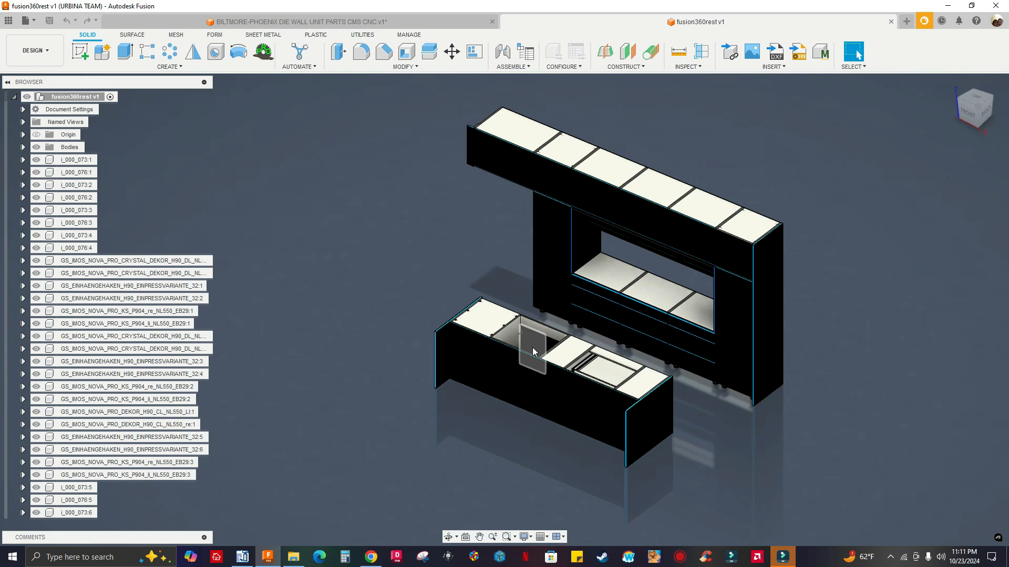
scroll(472, 382, "up", 1)
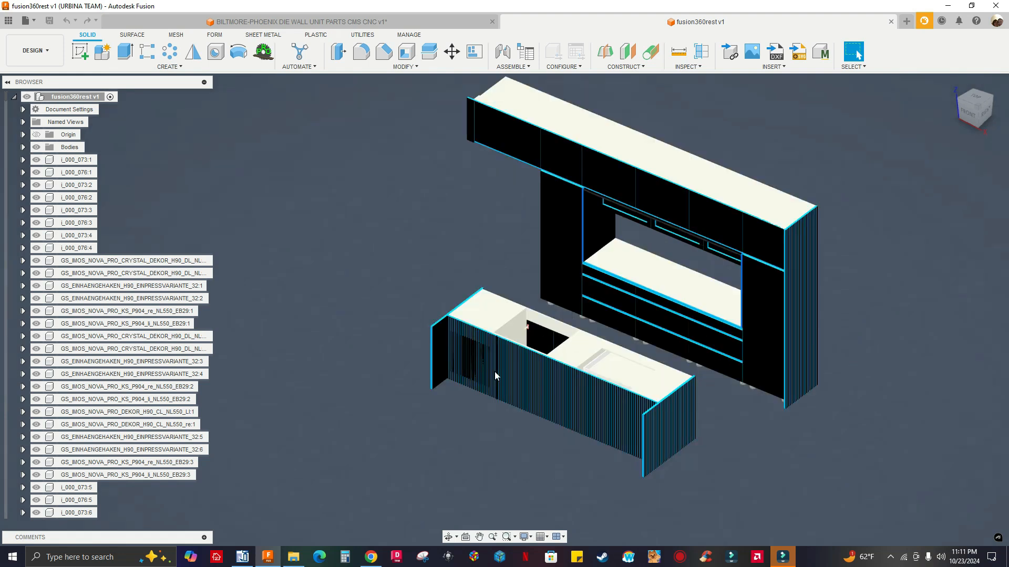
scroll(384, 339, "down", 1)
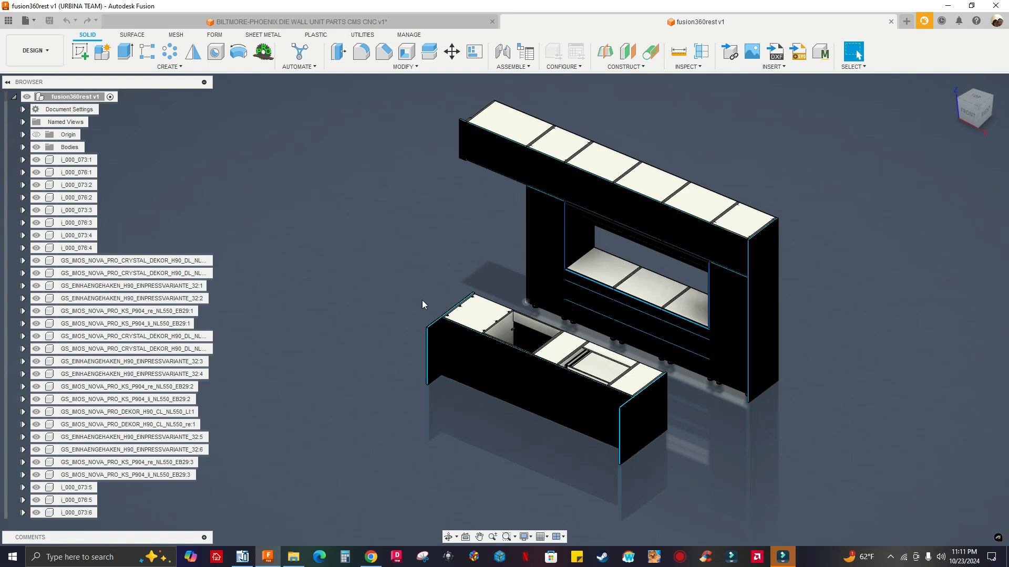
scroll(431, 300, "up", 1)
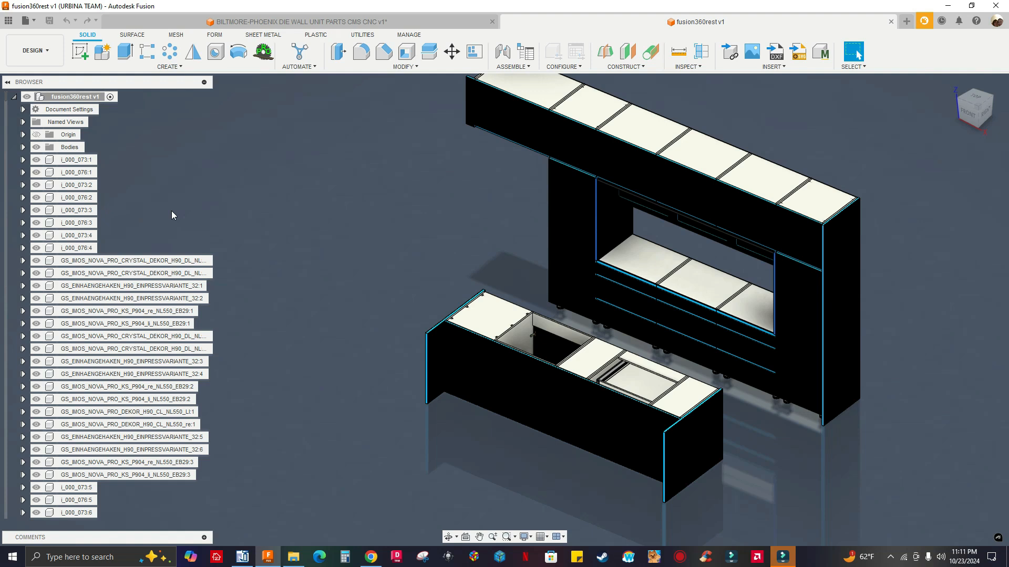
Step: Hide the Bodies folder of the fusion360rest v1 design so that only the hardware components are displayed
left_click(73, 161)
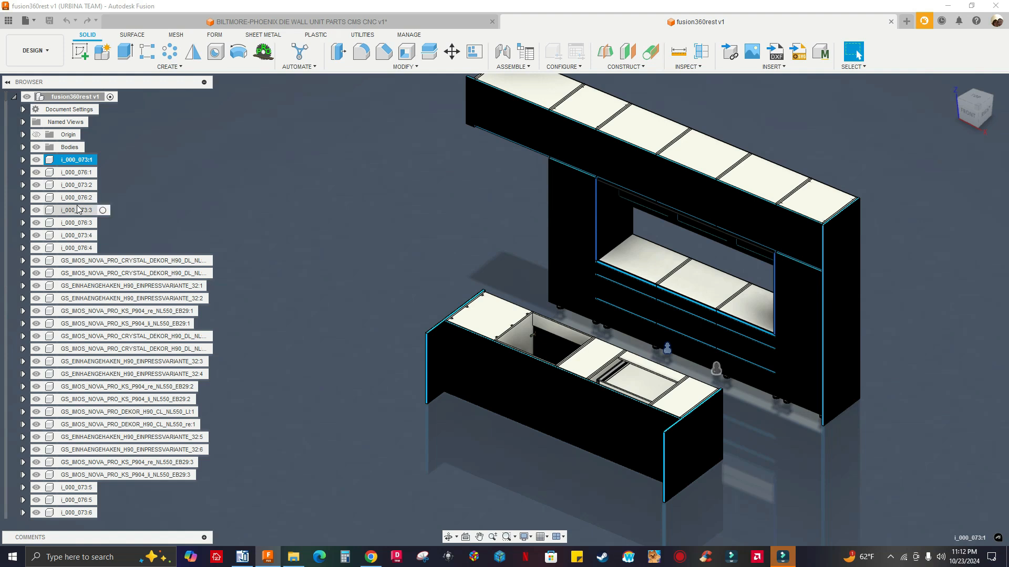
left_click(69, 147)
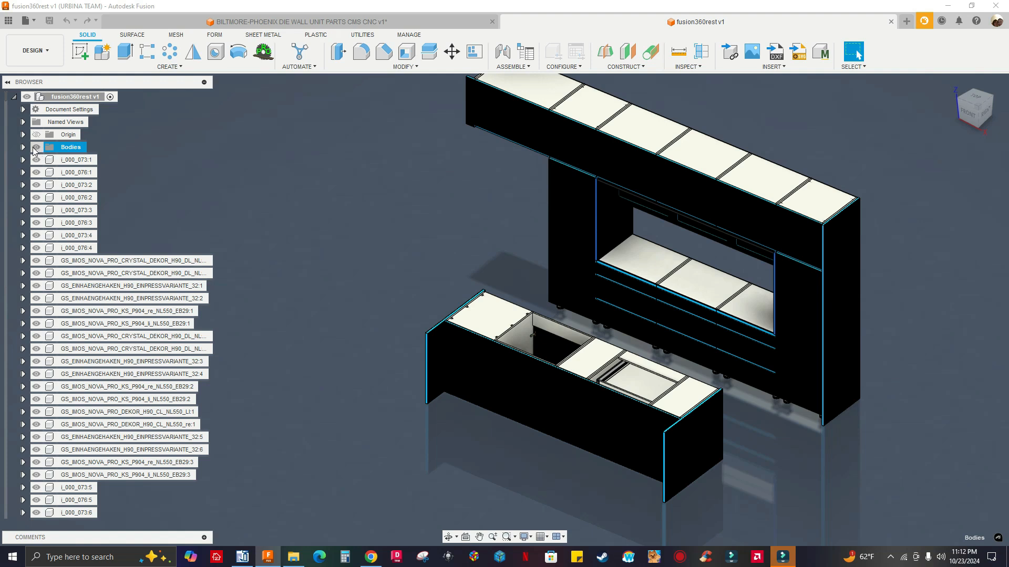
left_click(37, 147)
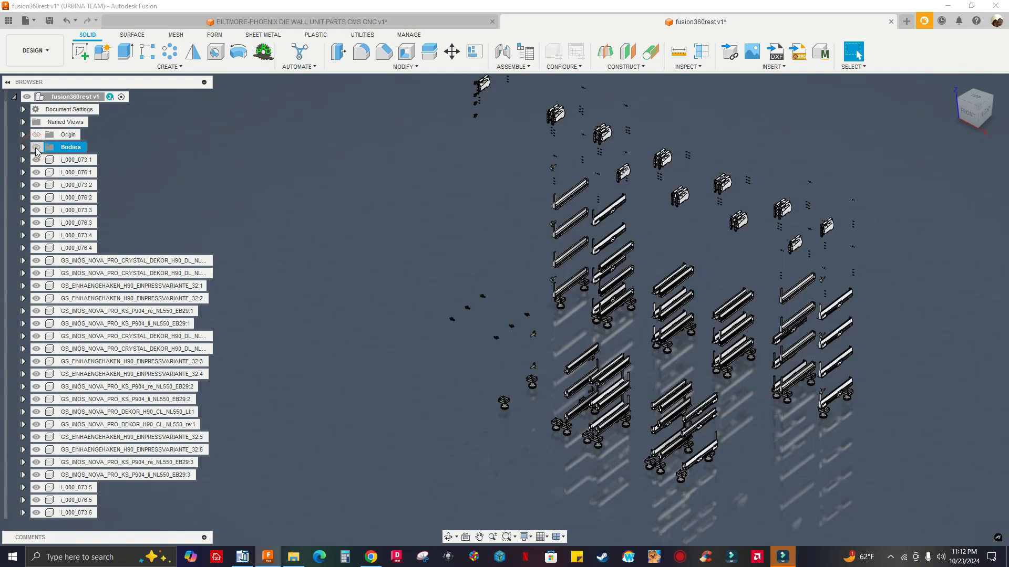
Step: Toggle the Bodies folder's visibility to compare hardware with panels, leaving the panel bodies shown
left_click(36, 148)
left_click(36, 147)
left_click(37, 147)
left_click(36, 147)
middle_click_drag(732, 318, 685, 417, "shift")
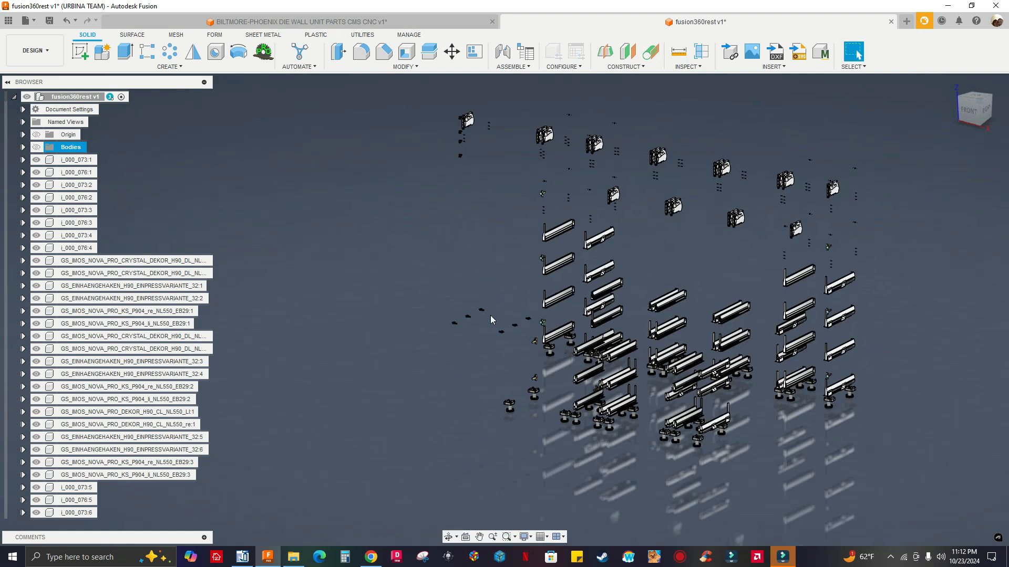
left_click(37, 147)
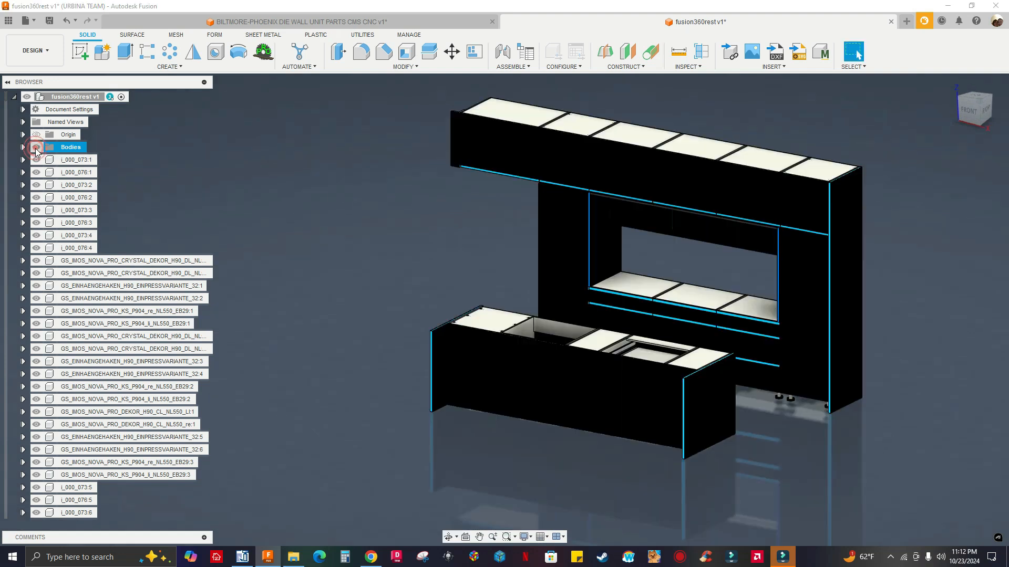
Step: Delete all hardware components from i_000_073:1 through i_000_055:10, keeping only the Bodies folder of the cabinet model
left_click(66, 160)
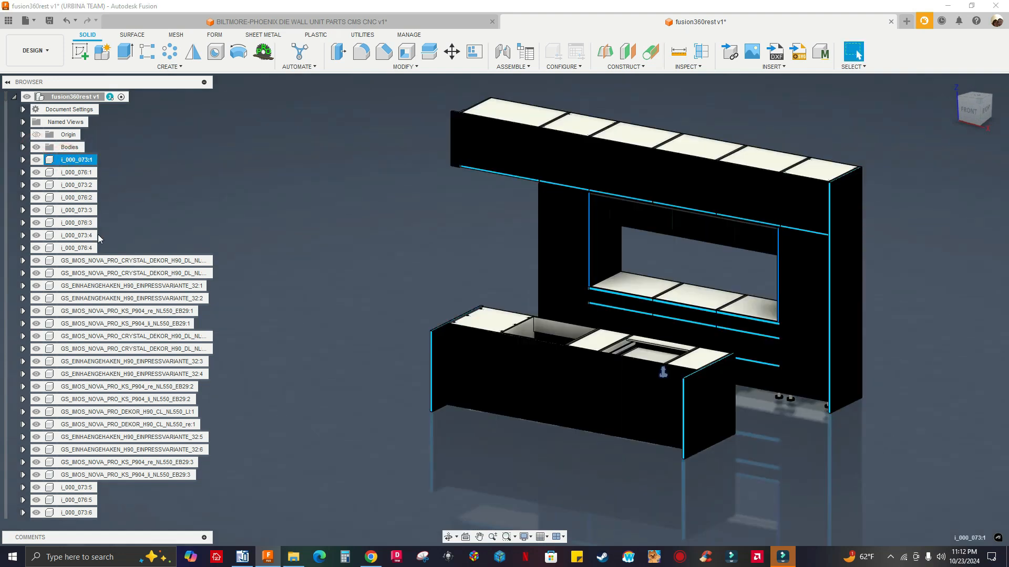
scroll(96, 248, "down", 13)
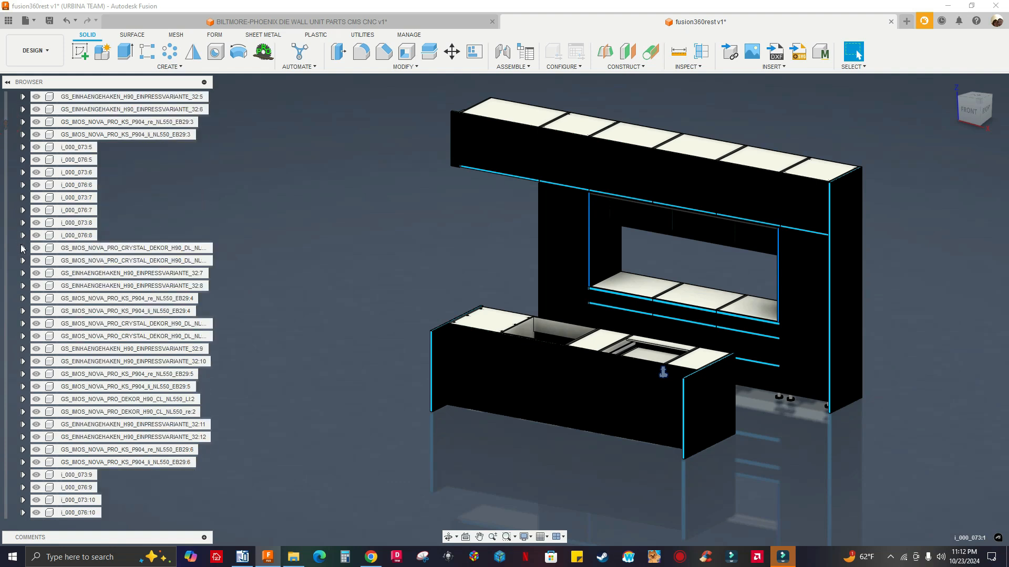
left_click_drag(11, 381, 8, 519)
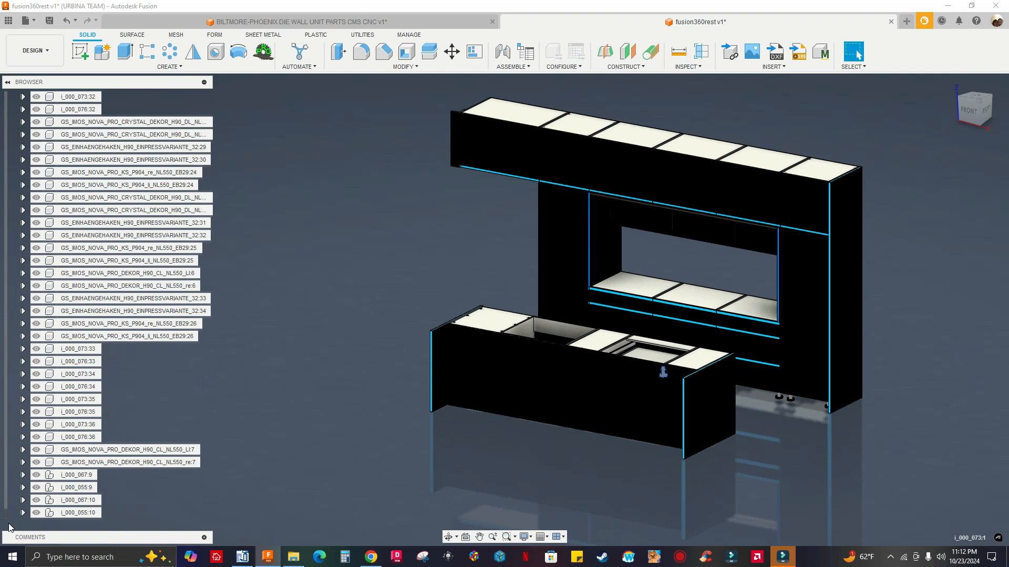
left_click(74, 513, "shift")
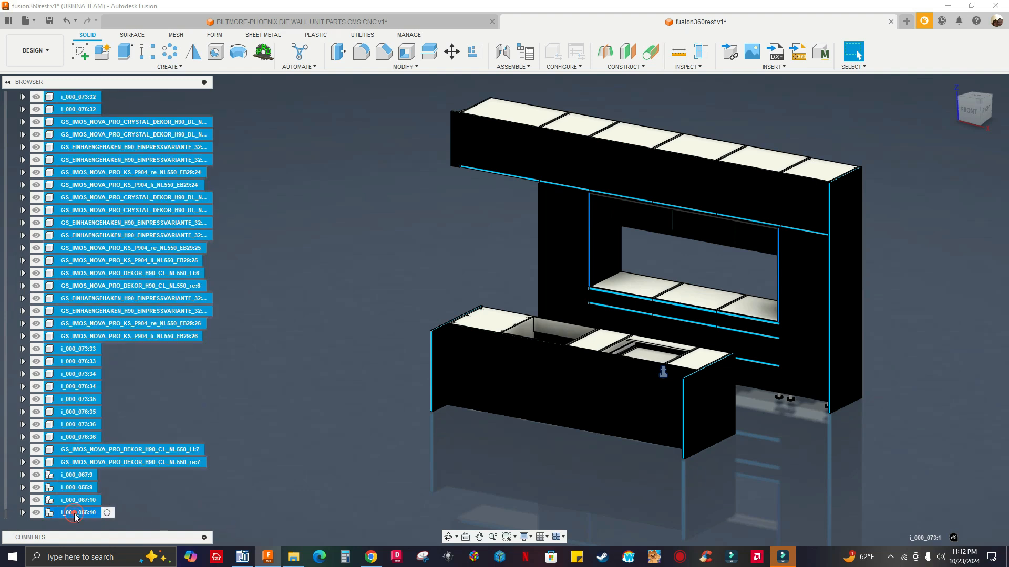
scroll(180, 308, "up", 1)
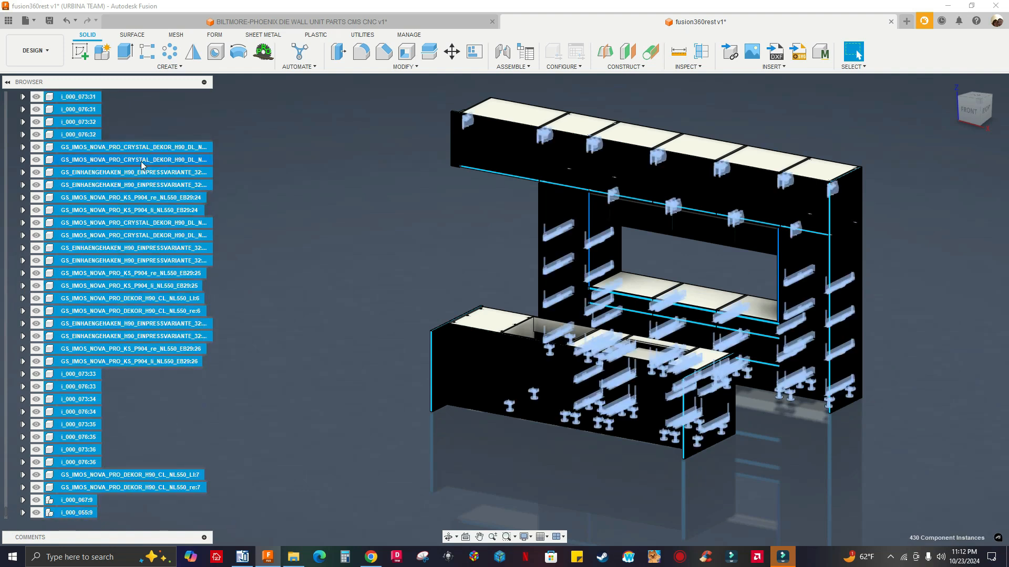
scroll(92, 166, "up", 3)
scroll(90, 173, "up", 6)
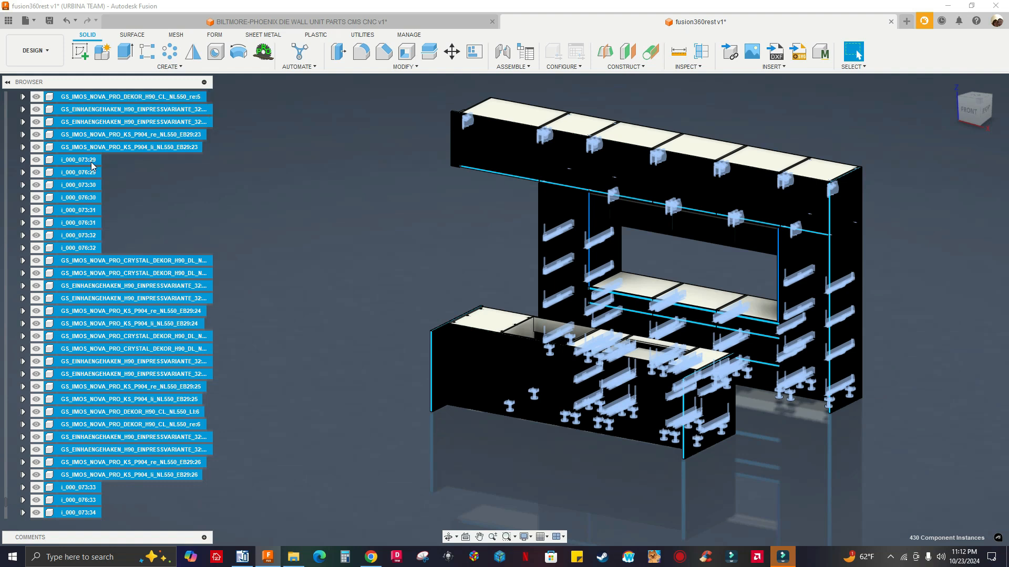
right_click(88, 185)
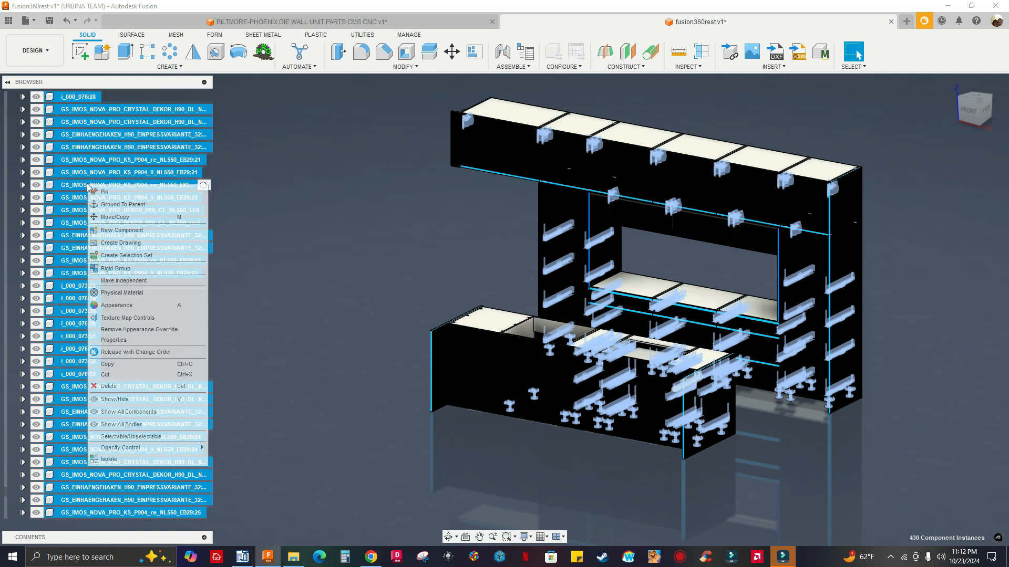
left_click(113, 390)
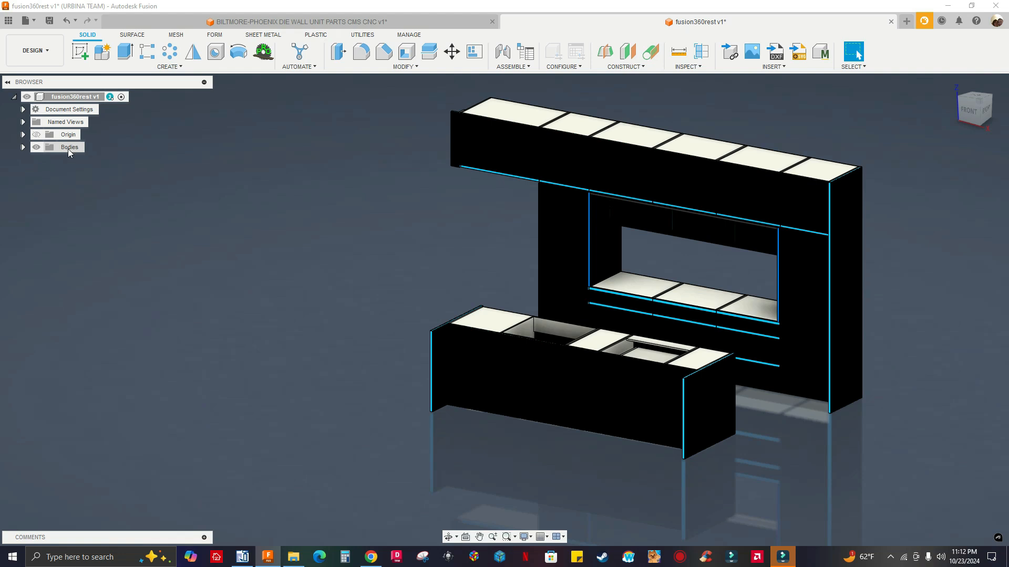
Step: Turn on design history capture for the fusion360rest v1 root component
middle_click_drag(221, 203, 211, 209, "shift")
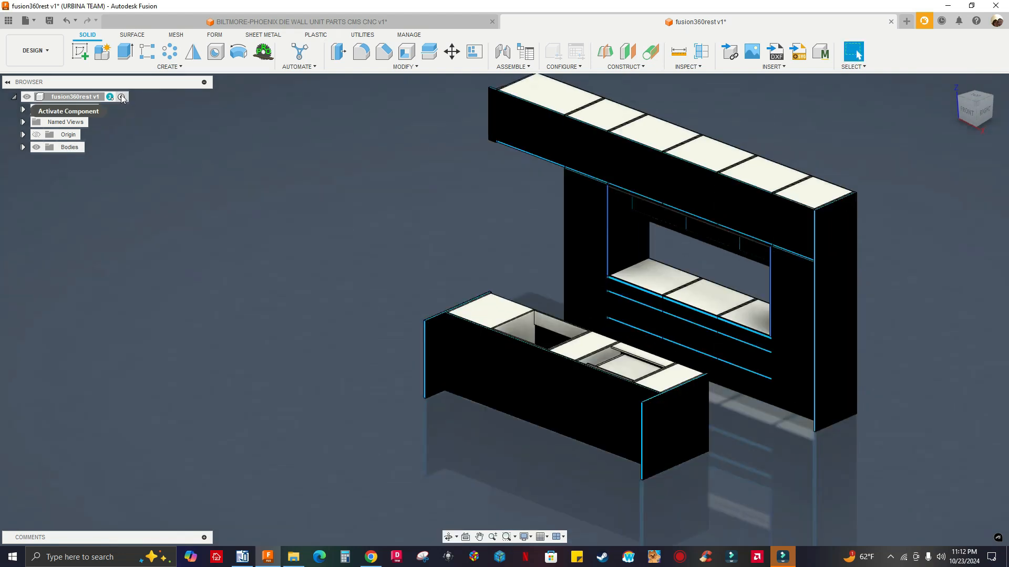
right_click(72, 100)
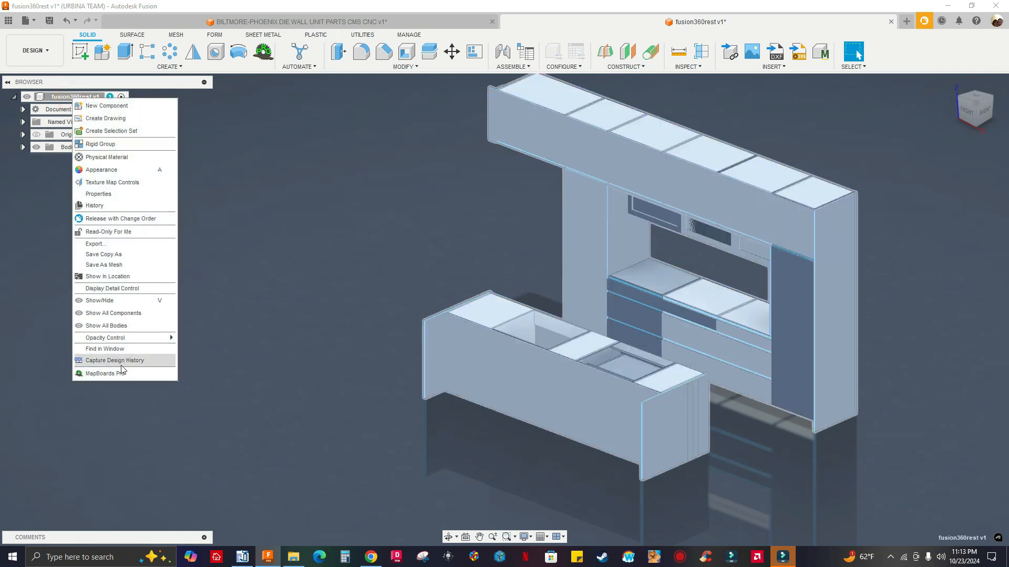
left_click(121, 361)
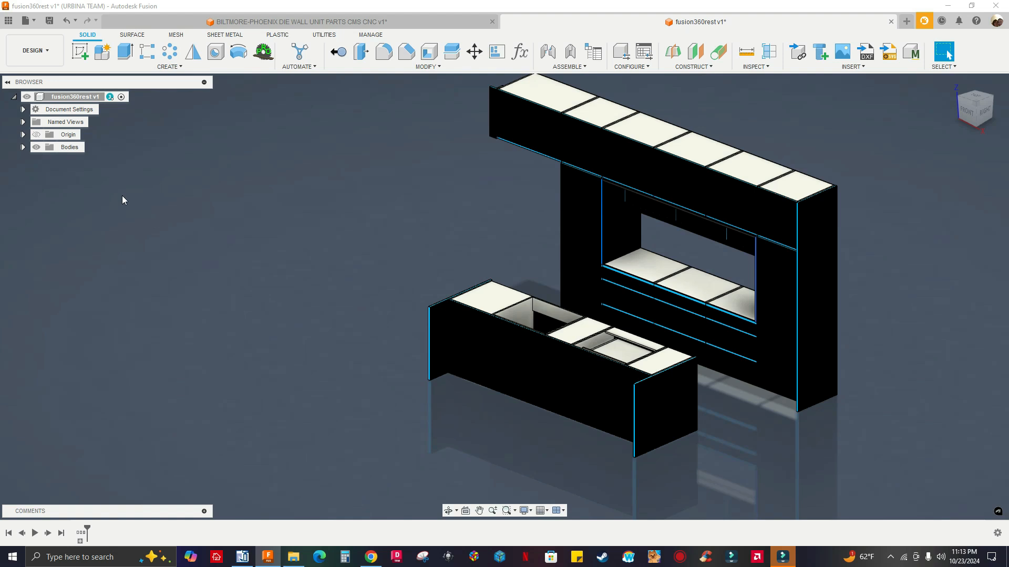
Step: Create components from all panel bodies in the Bodies folder
left_click(69, 149)
right_click(69, 152)
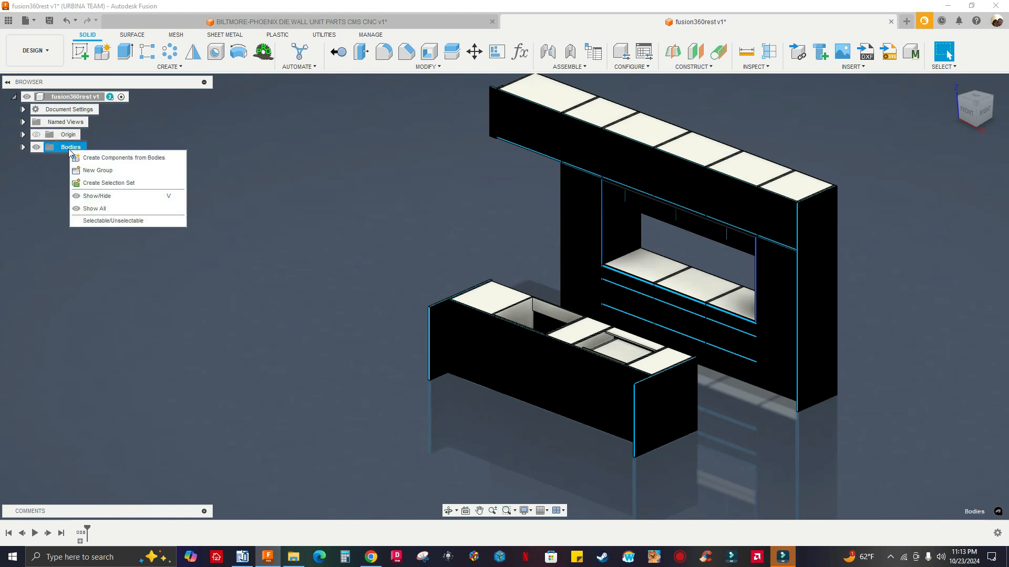
left_click(124, 162)
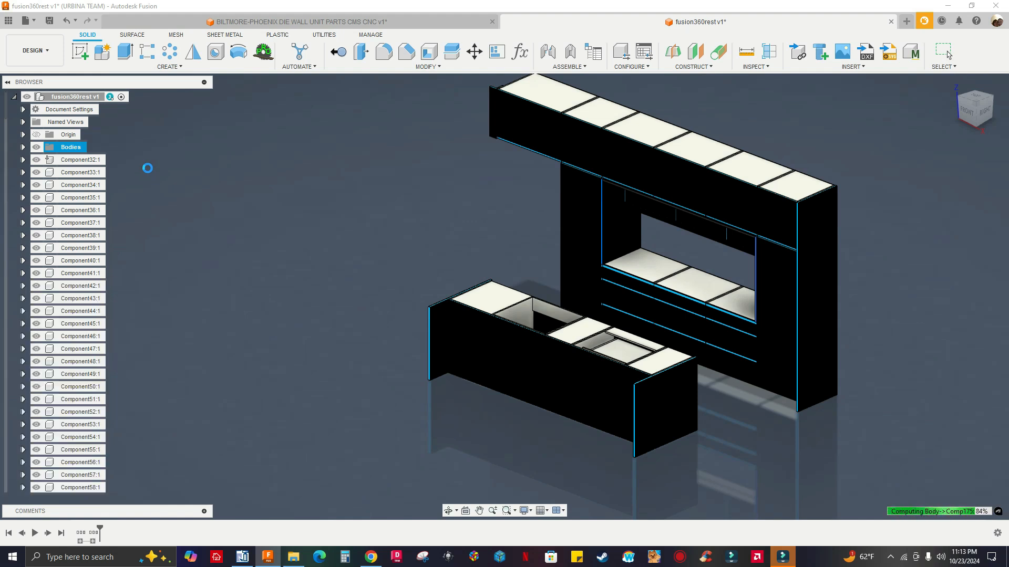
Step: Examine the island and the tall wall unit from above after the conversion to components
scroll(288, 263, "down", 2)
scroll(288, 264, "up", 5)
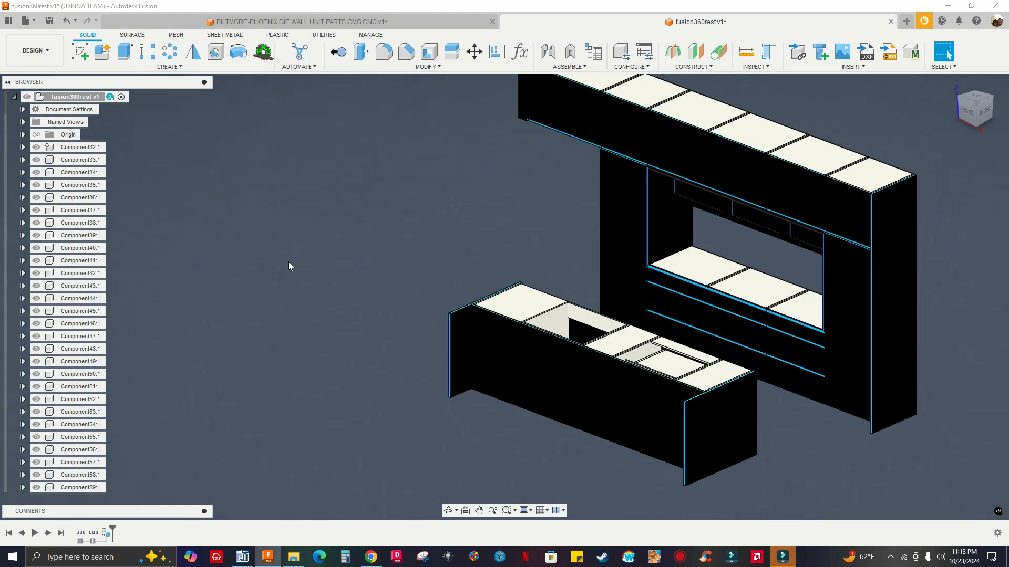
scroll(363, 317, "down", 4)
middle_click_drag(303, 284, 713, 417, "shift")
scroll(620, 418, "up", 2)
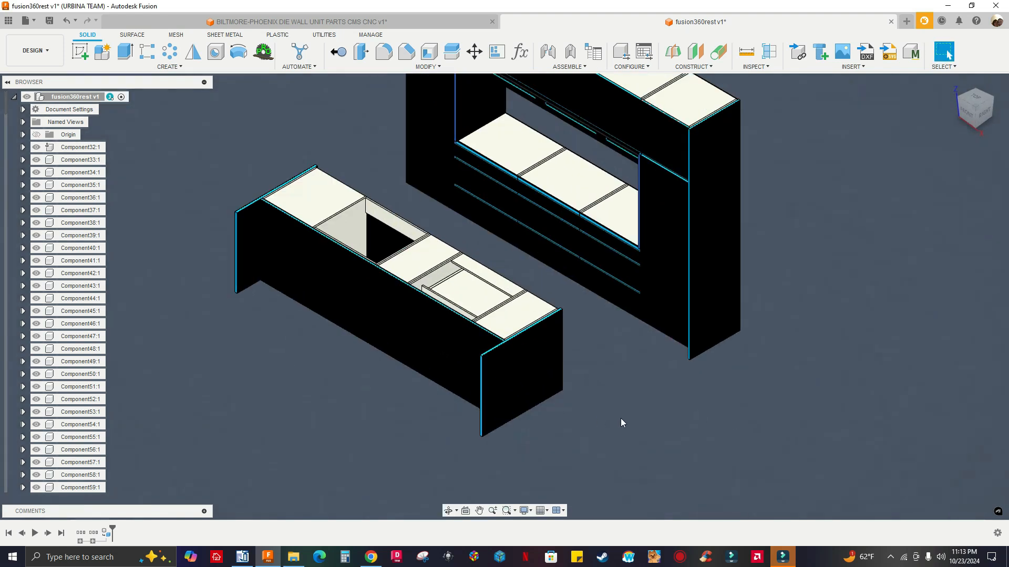
scroll(625, 358, "down", 2)
scroll(626, 336, "up", 3)
middle_click_drag(691, 363, 645, 404, "shift")
middle_click_drag(675, 439, 691, 400)
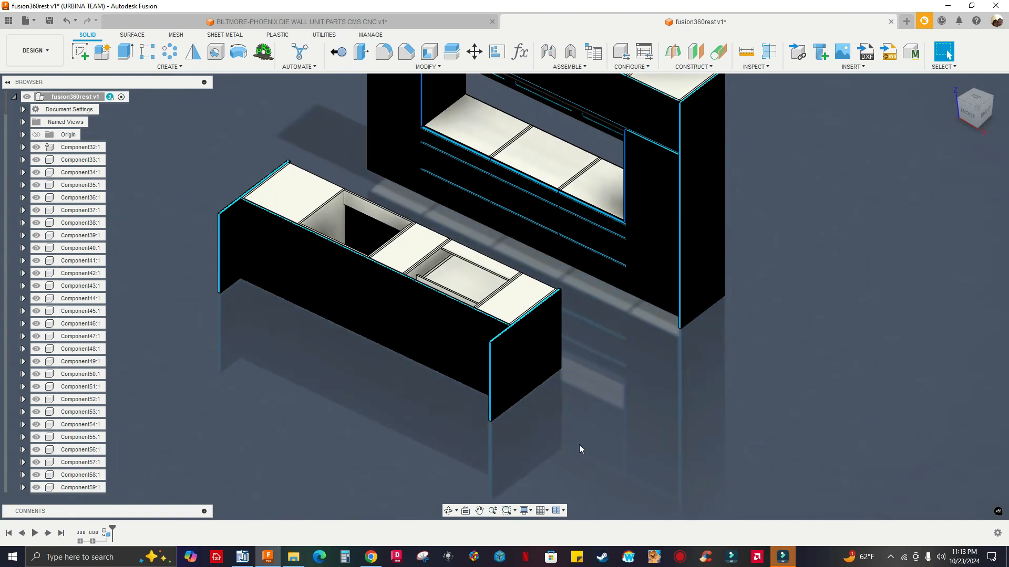
Step: Review the display effects options and look over both cabinet groups from their end side
left_click(526, 512)
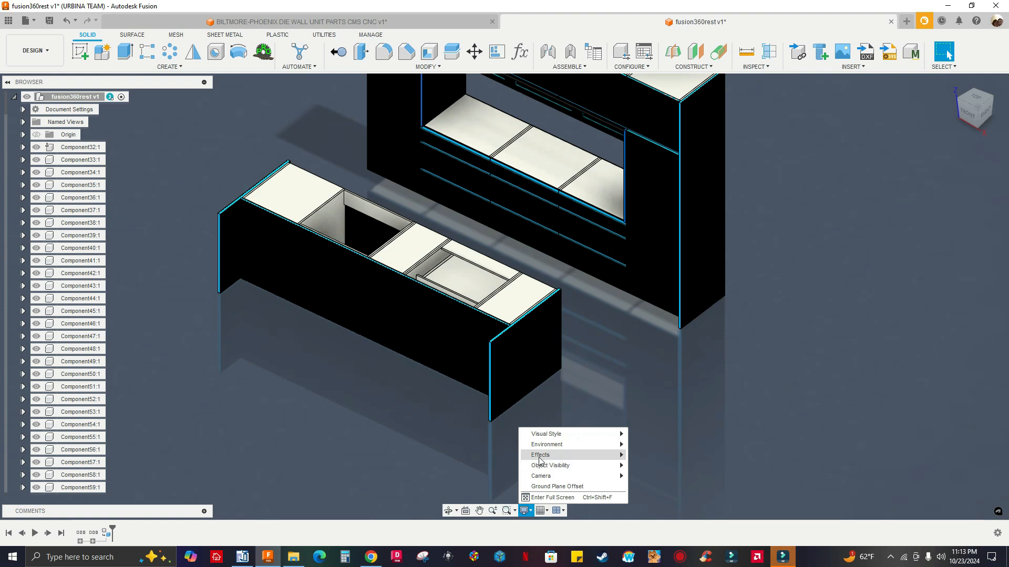
mouse_move(540, 460)
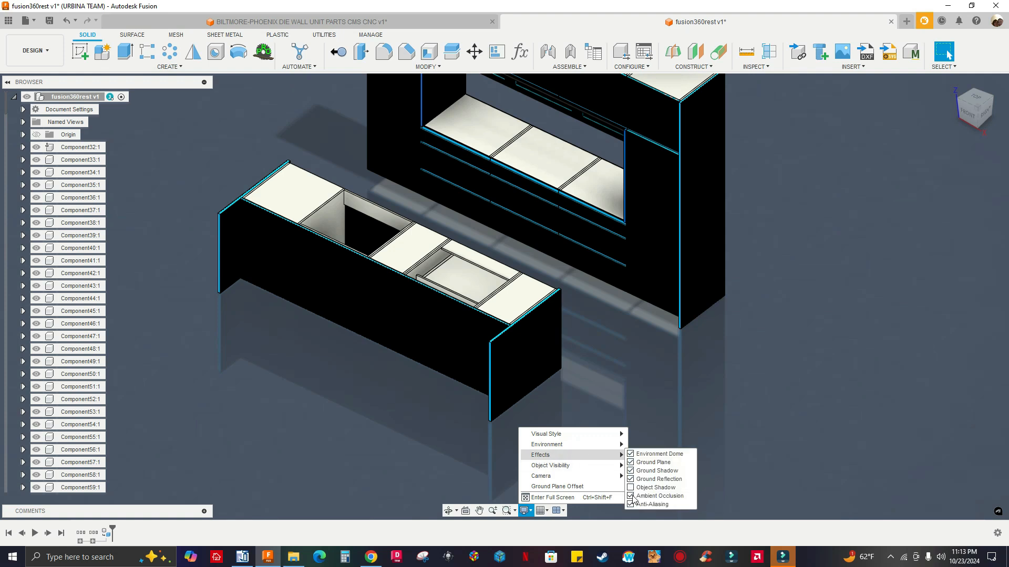
left_click(795, 327)
scroll(609, 351, "down", 3)
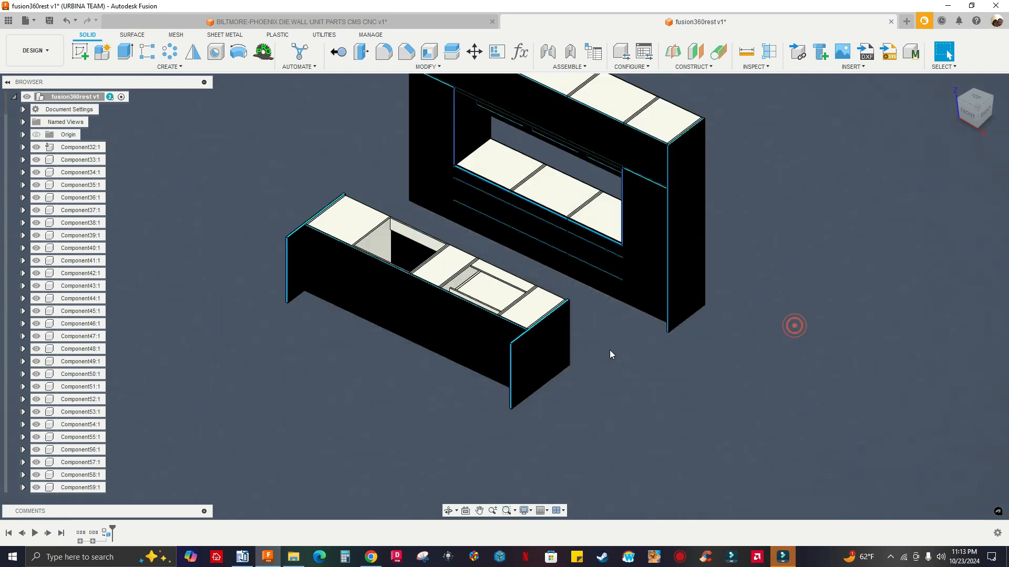
scroll(609, 350, "up", 2)
middle_click_drag(610, 351, 587, 386)
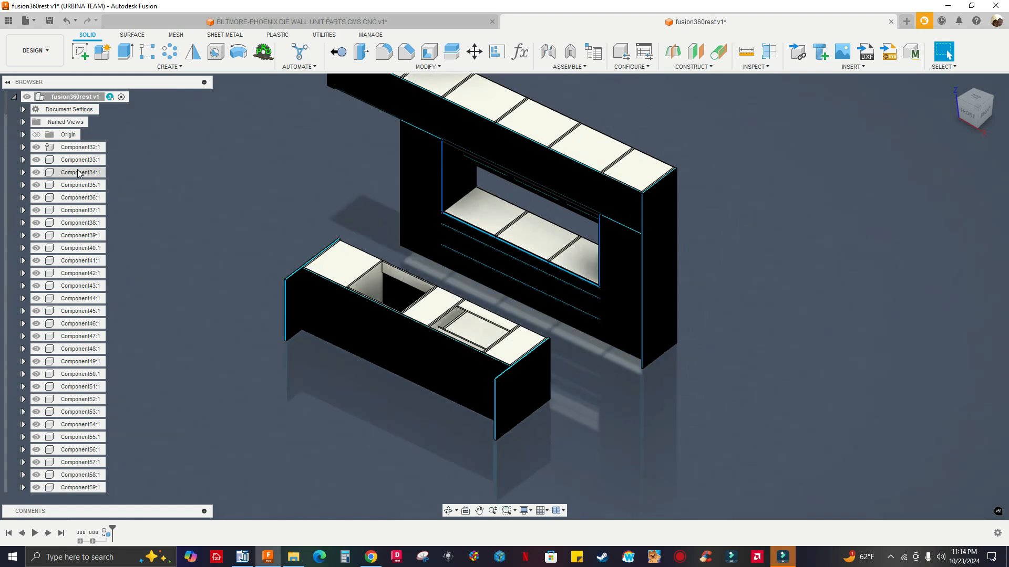
middle_click_drag(647, 368, 628, 356, "shift")
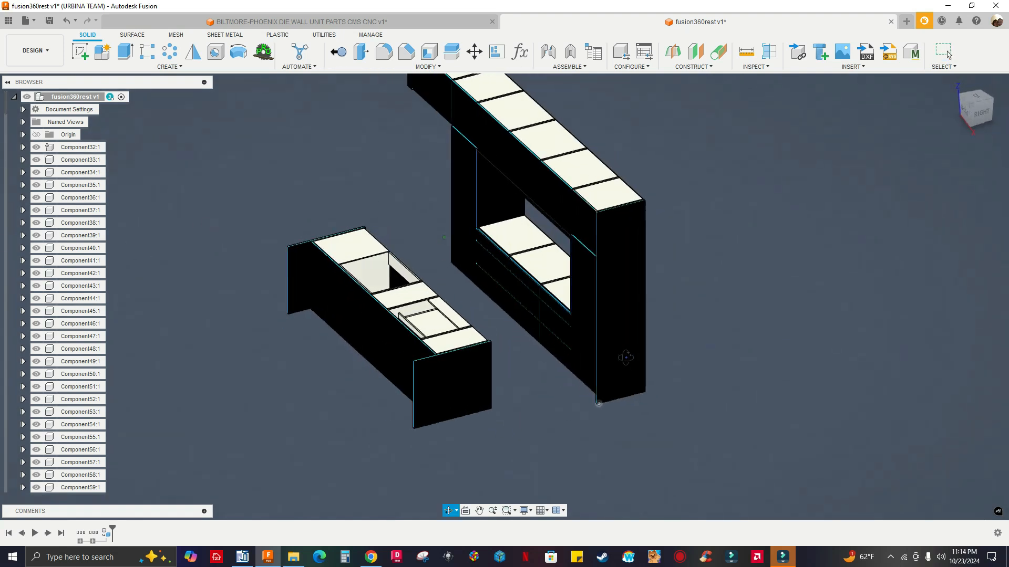
scroll(719, 363, "down", 3)
scroll(720, 362, "down", 1)
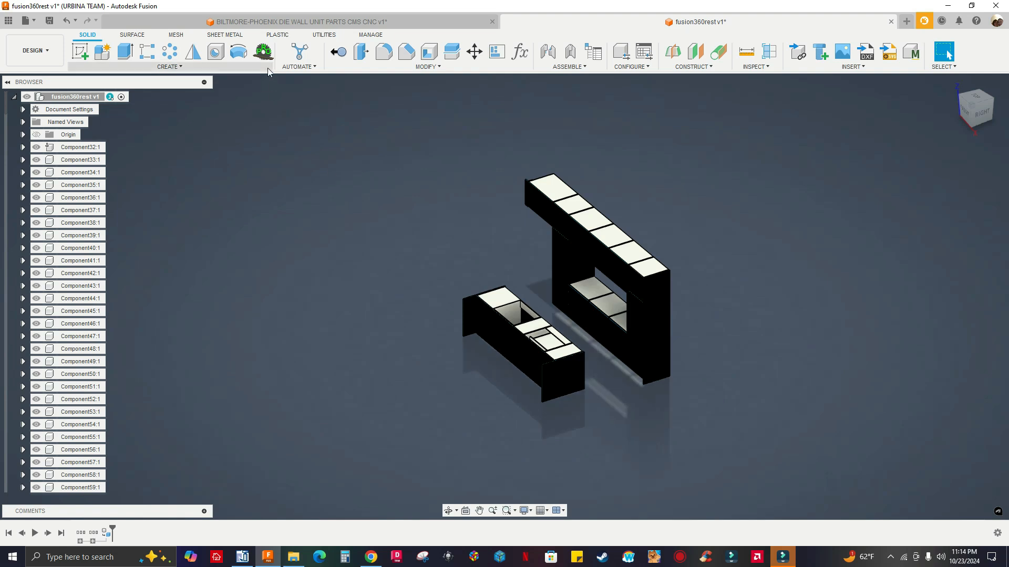
Step: Start MapBoards Pro for the entire model and review the board materials, widths and lengths in its lumber list
left_click(266, 52)
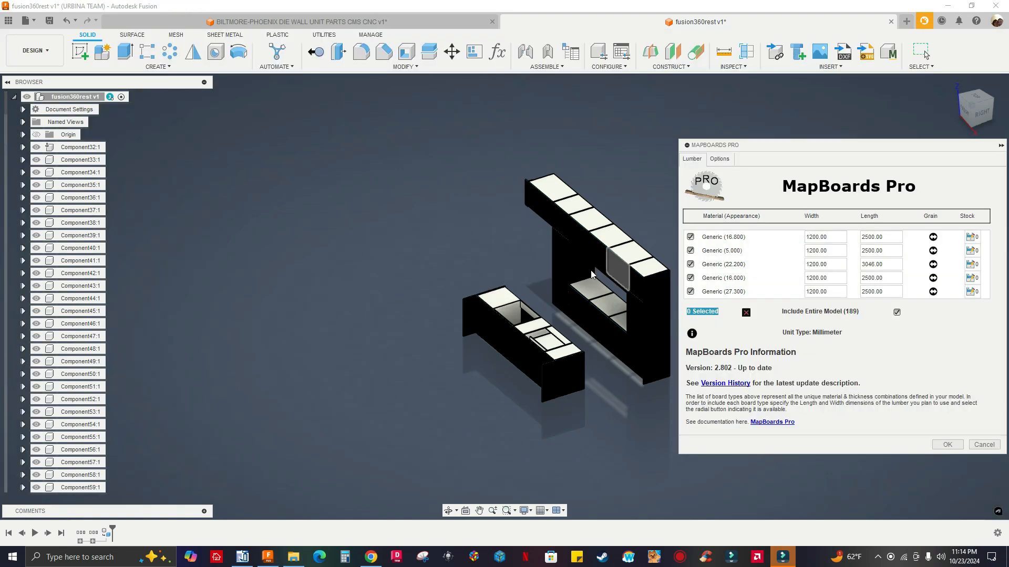
middle_click_drag(429, 220, 377, 201)
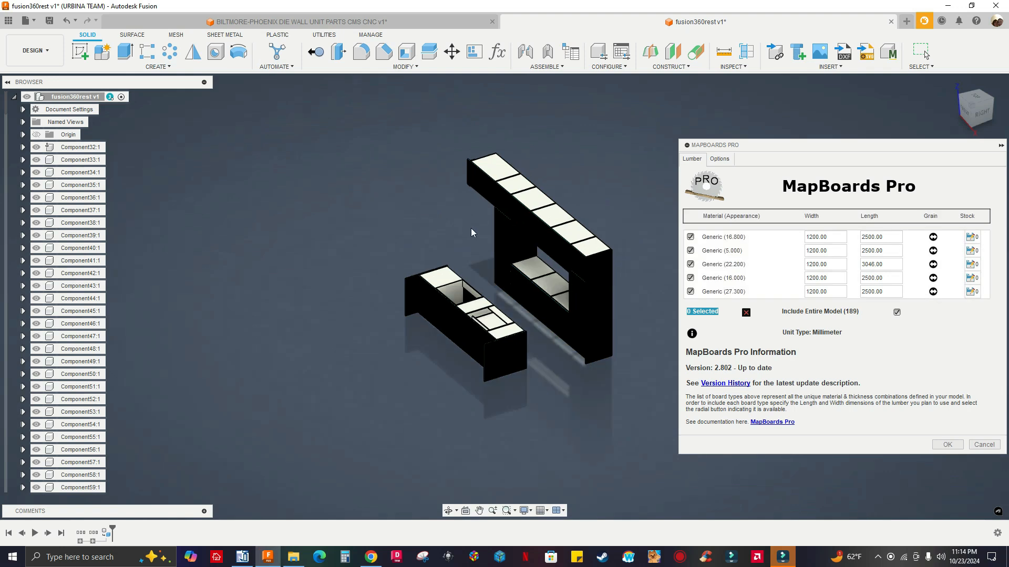
scroll(473, 232, "up", 4)
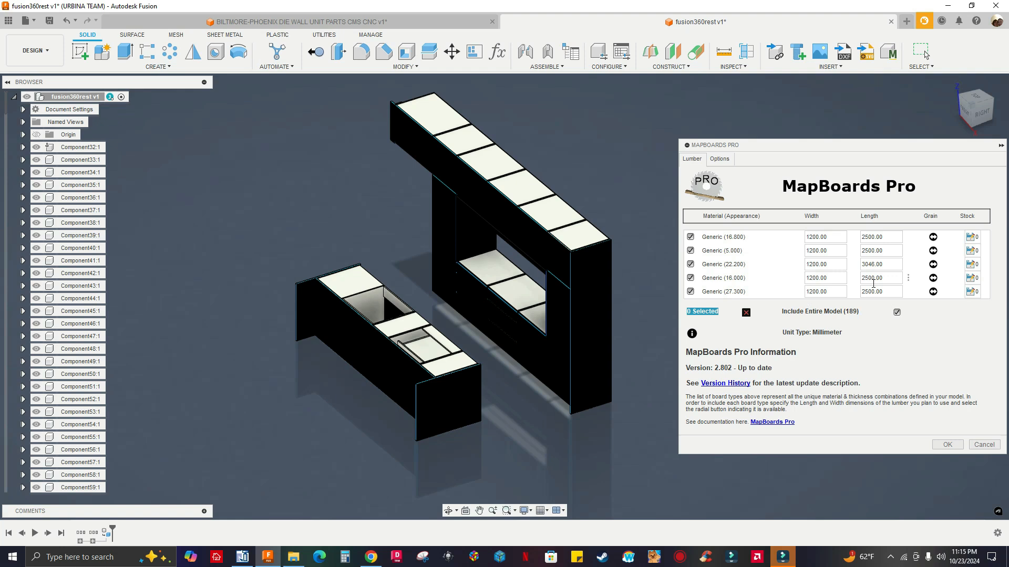
Step: Set the trim on board edge to 12 mm in the MapBoards Pro options and check the component spacing
left_click(720, 159)
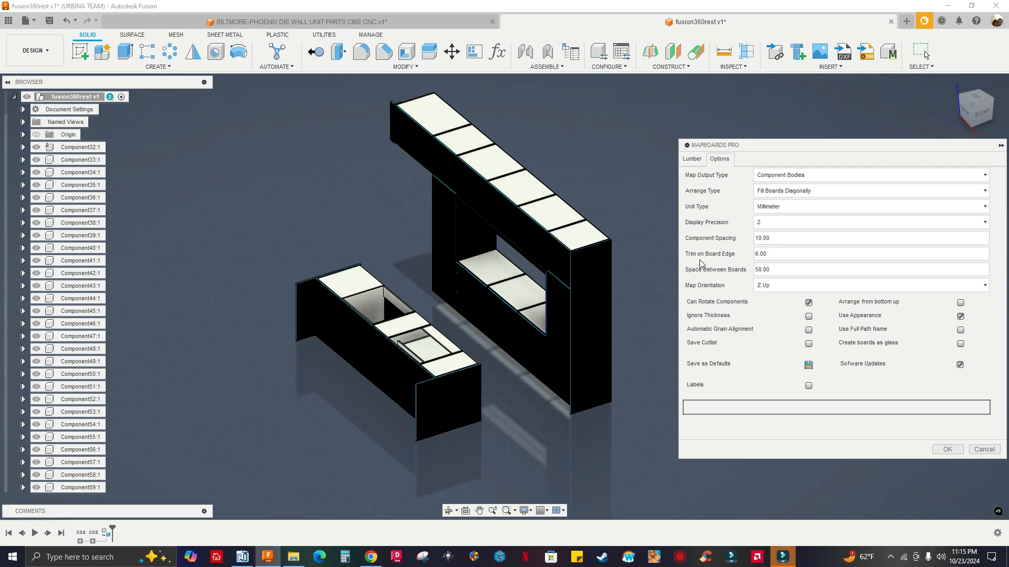
double_click(762, 256)
double_click(768, 239)
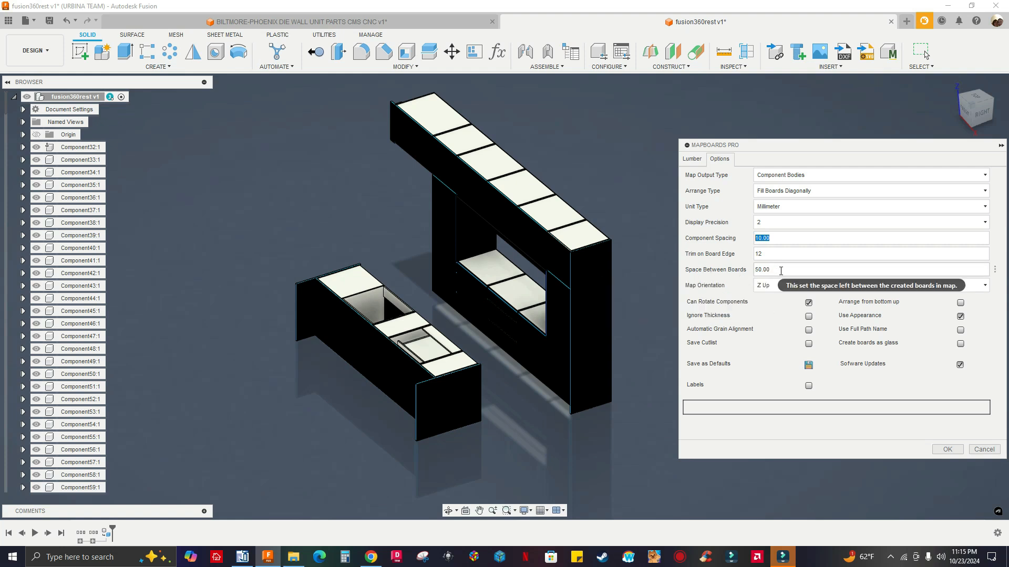
Step: Review the available map output types and board arrangement types for the nesting
left_click(775, 178)
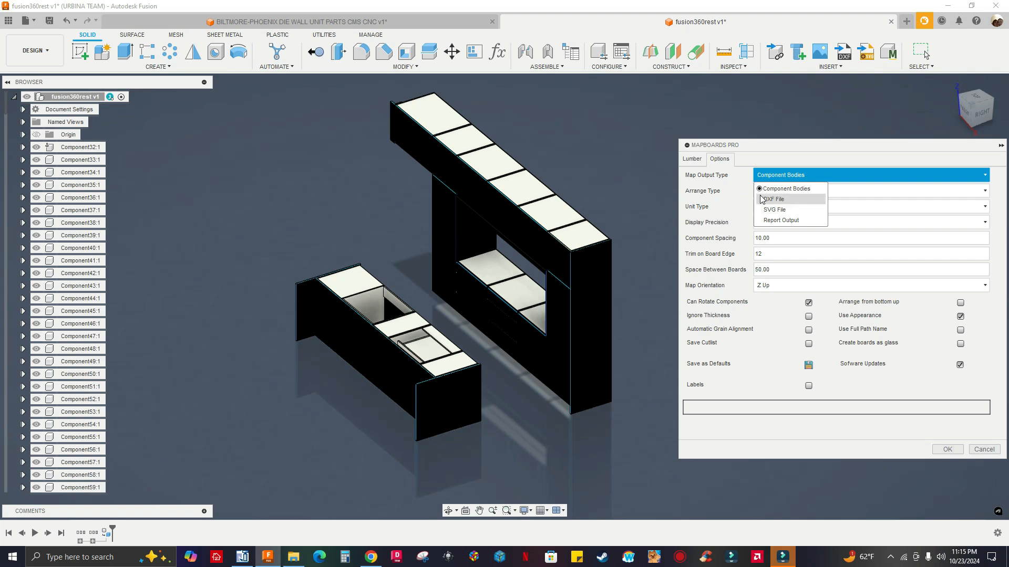
left_click(779, 158)
left_click(782, 191)
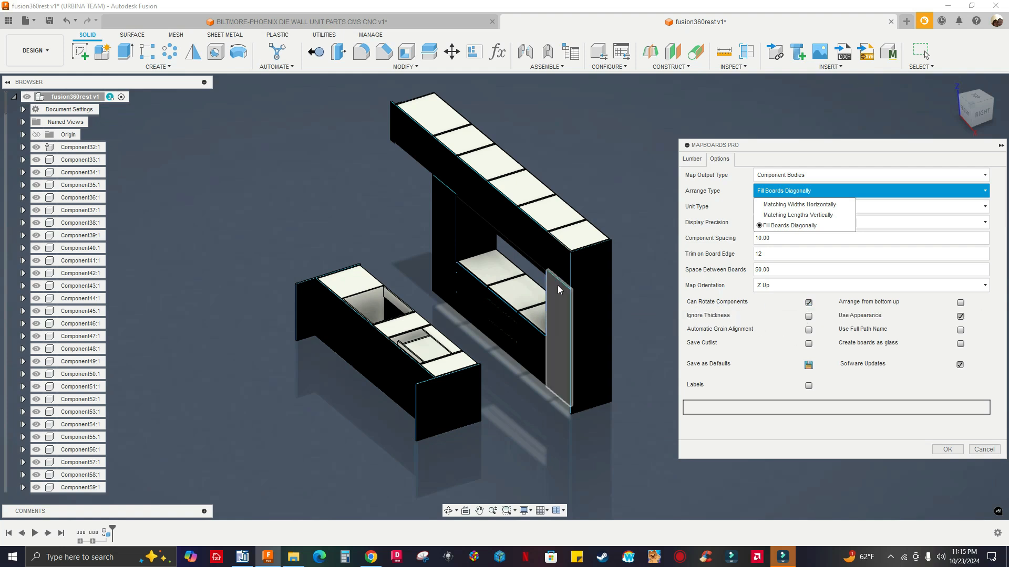
Step: Examine the wall unit's front panels and ribbed end panel up close, and review the grain alignment option
scroll(573, 297, "up", 10)
scroll(473, 251, "down", 5)
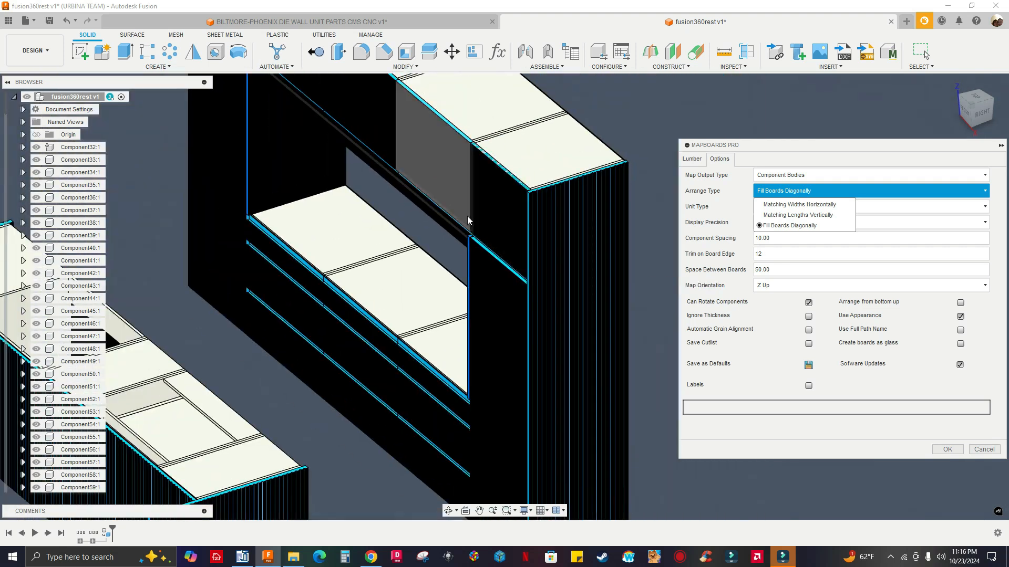
scroll(472, 221, "up", 5)
scroll(484, 300, "down", 5)
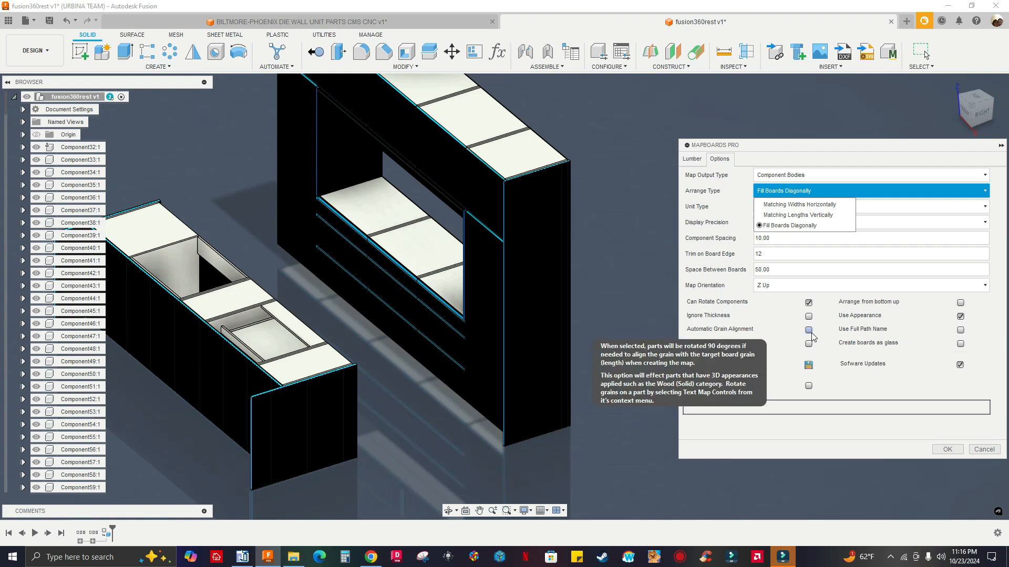
scroll(504, 261, "up", 5)
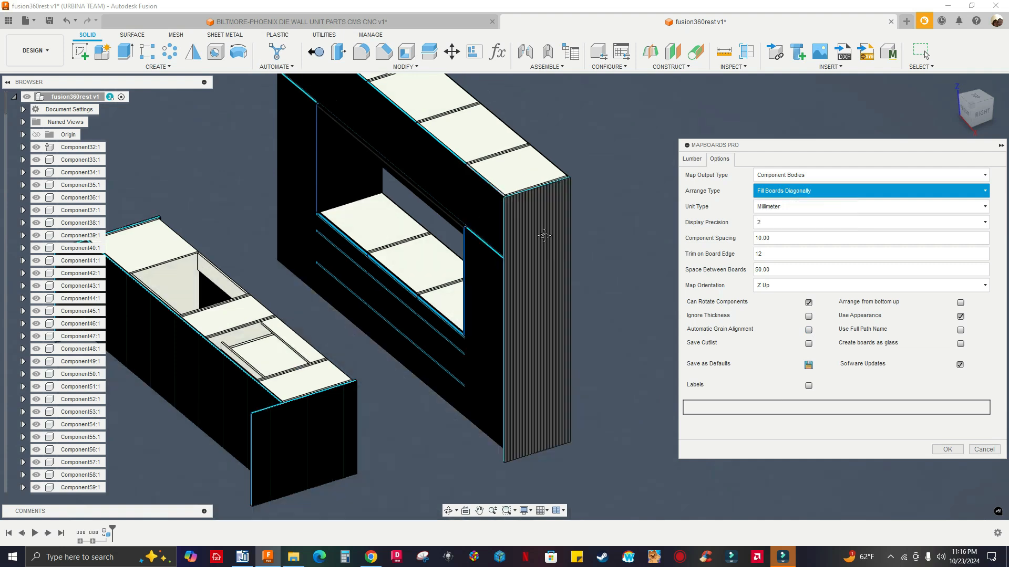
scroll(387, 255, "down", 2)
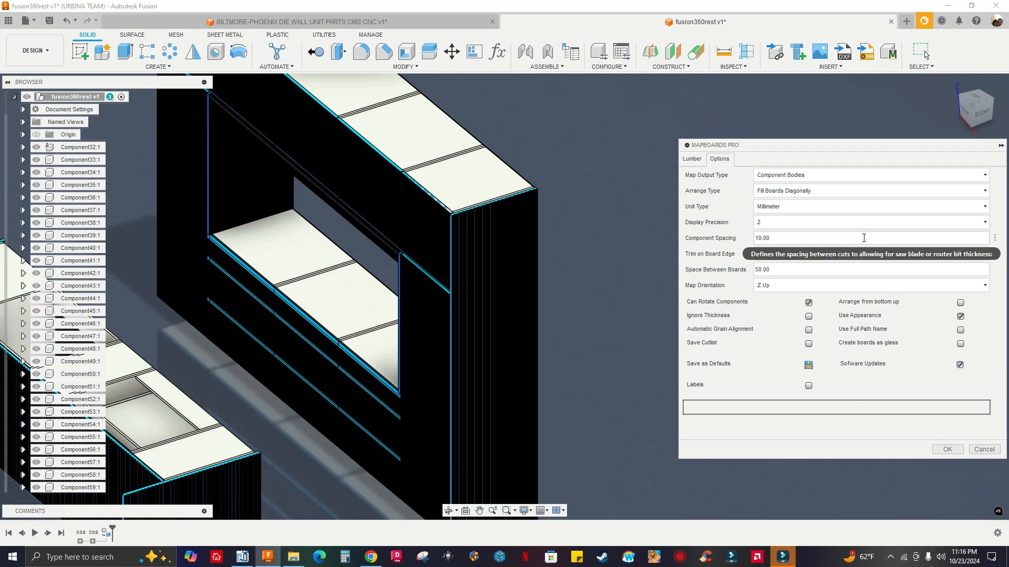
Step: Generate the nested board layout for the whole model with the current MapBoards Pro options
left_click(944, 452)
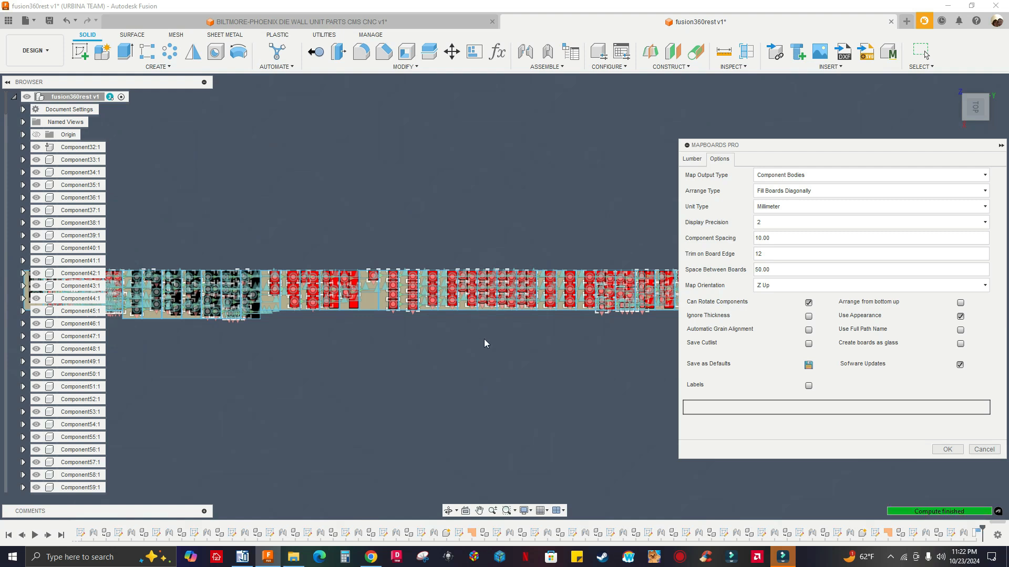
key("Return")
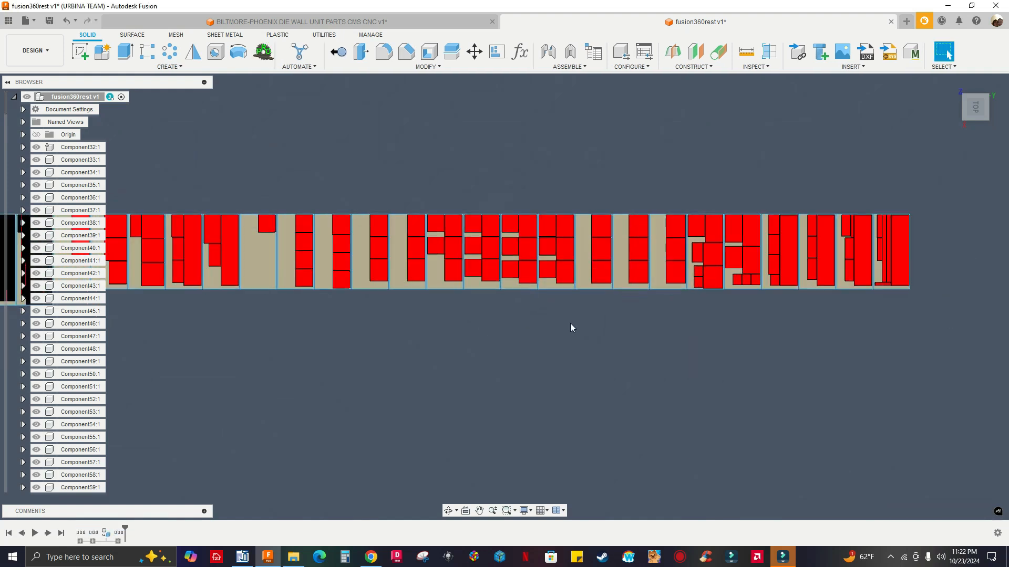
Step: Examine the generated row of nested boards from the red panels at one end to the ribbed panel at the other
scroll(681, 355, "down", 5)
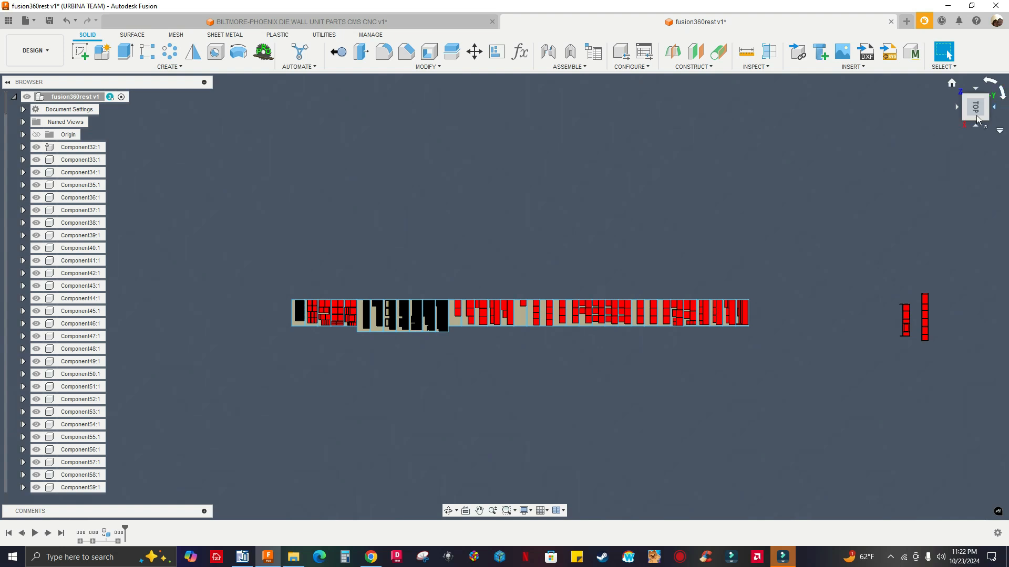
scroll(897, 336, "up", 10)
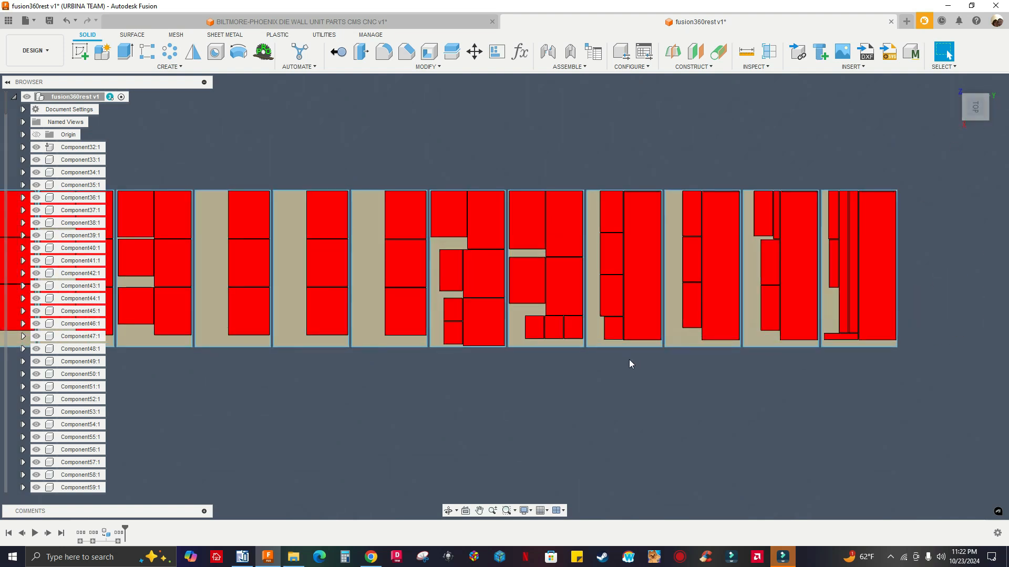
scroll(664, 367, "down", 8)
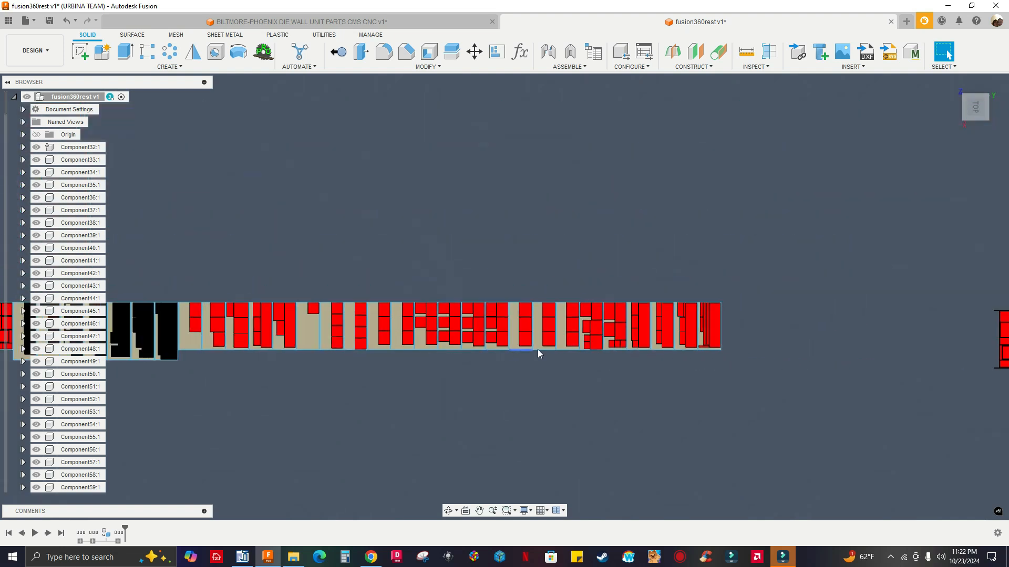
middle_click_drag(358, 347, 537, 345)
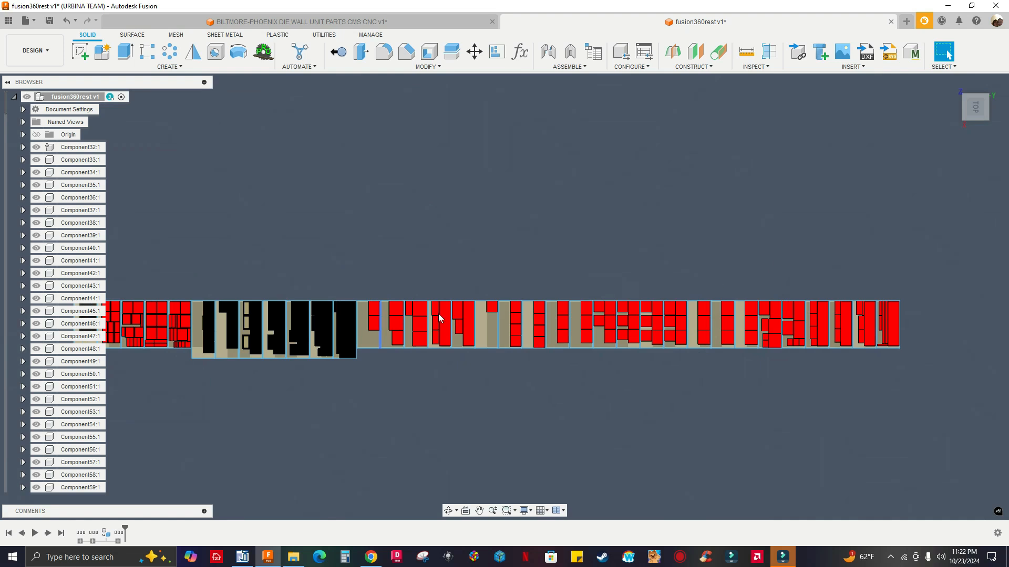
scroll(457, 343, "up", 2)
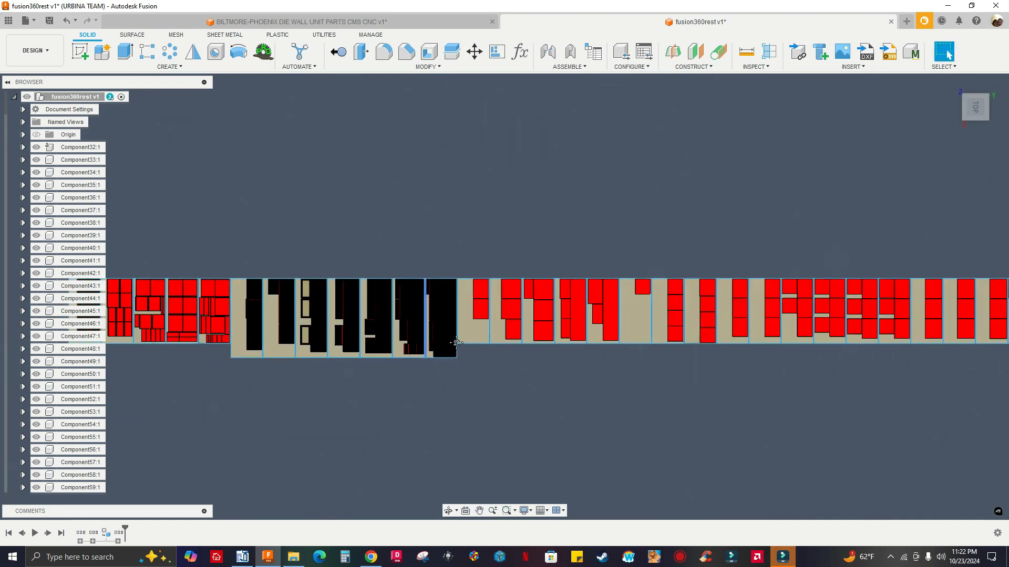
middle_click_drag(456, 343, 548, 335)
scroll(156, 282, "up", 7)
middle_click_drag(354, 411, 478, 436)
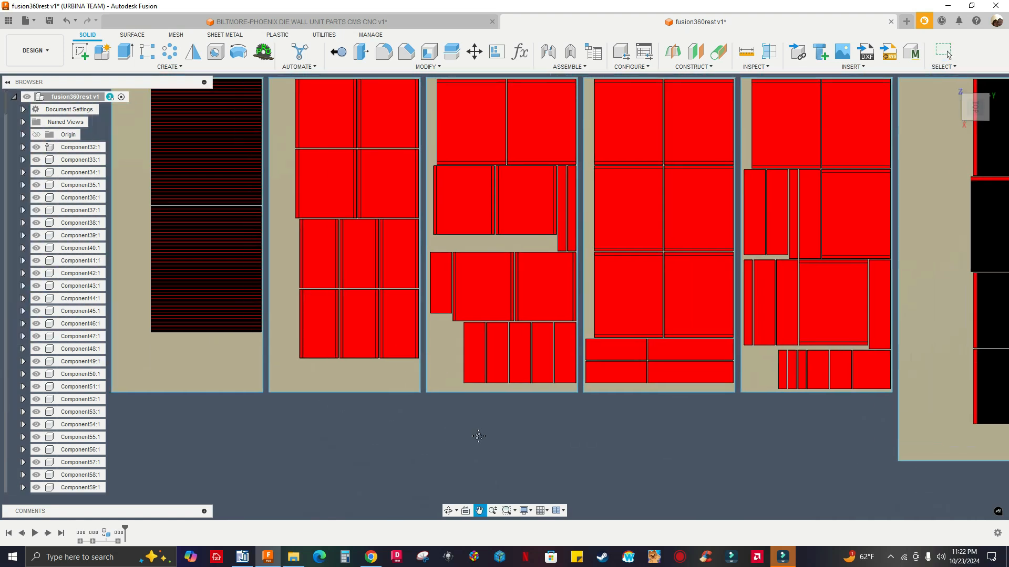
scroll(464, 417, "down", 1)
key("Escape")
scroll(465, 416, "down", 1)
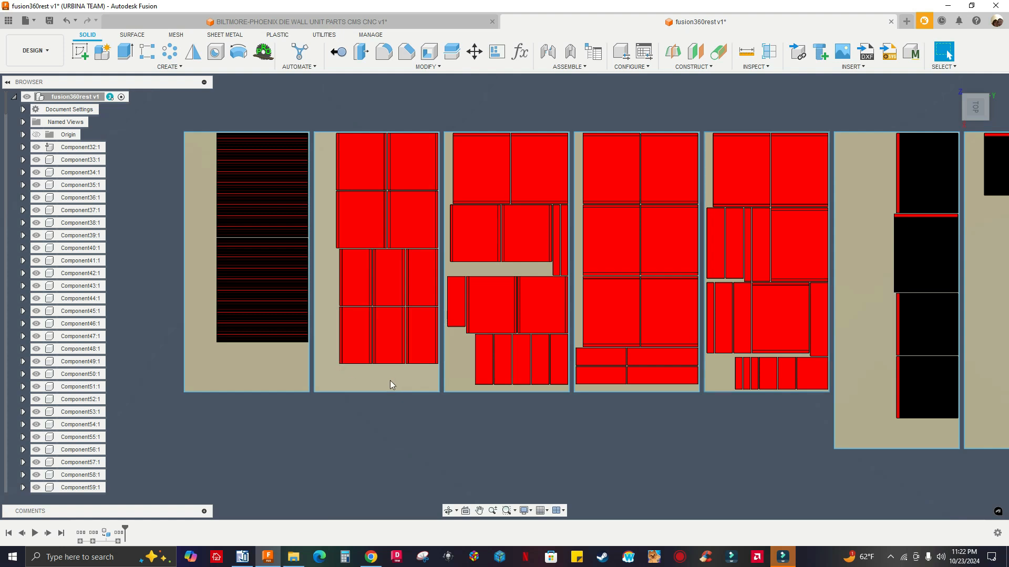
Step: Compare the panel arrangement on the first five boards with the longer boards holding the black panels
scroll(390, 384, "down", 4)
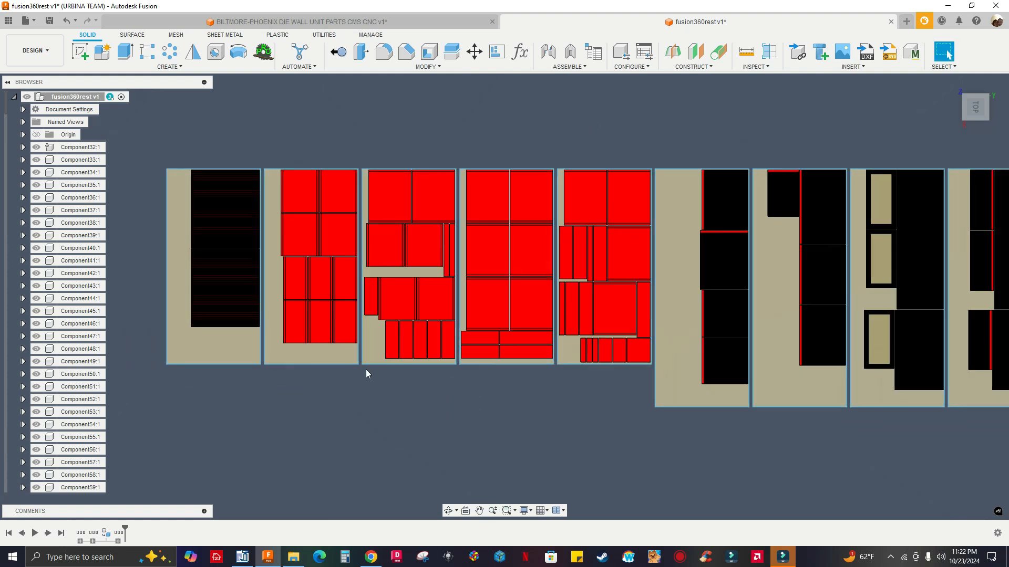
scroll(428, 383, "up", 2)
scroll(461, 388, "down", 5)
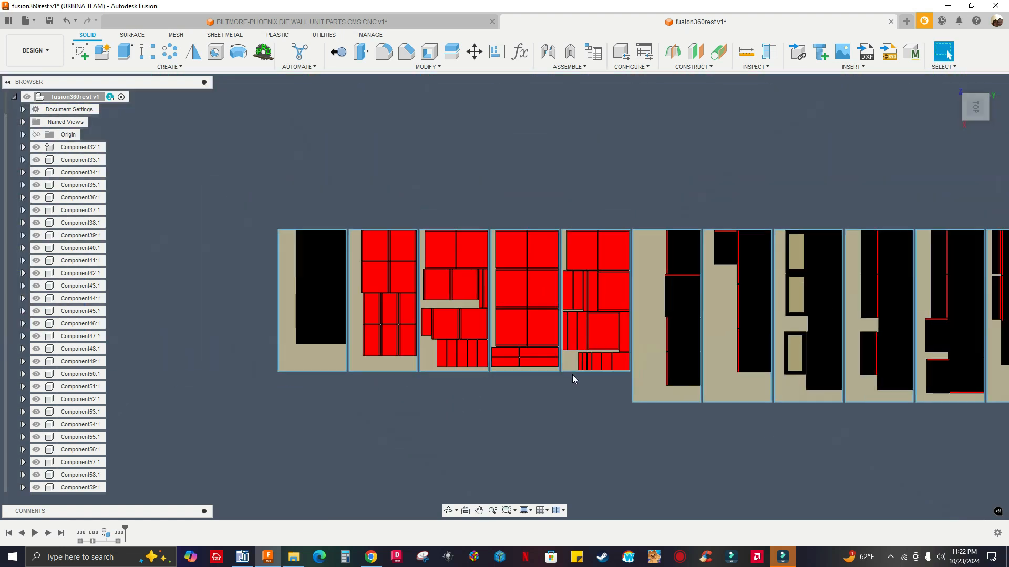
scroll(573, 378, "down", 2)
scroll(604, 430, "up", 6)
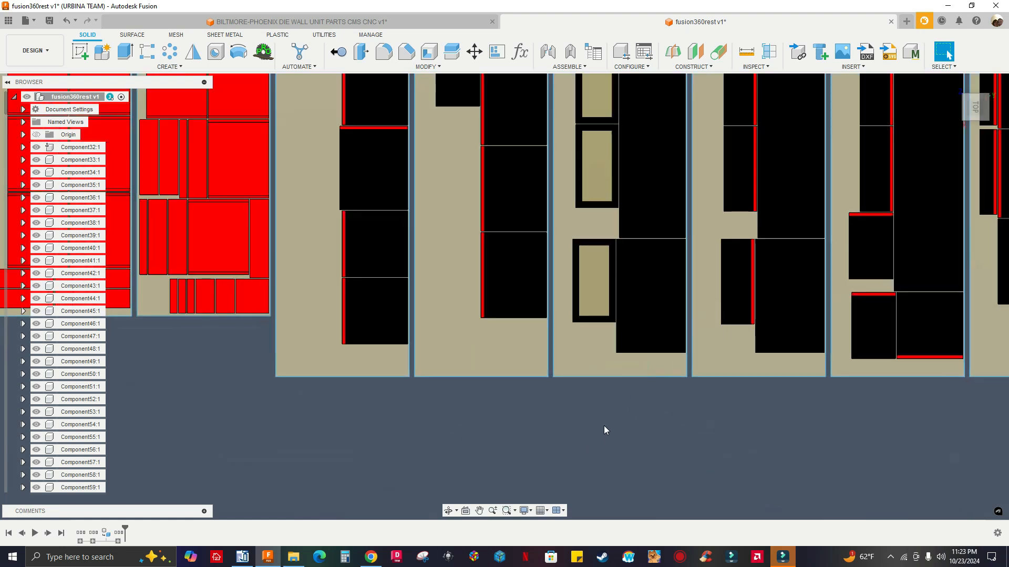
scroll(664, 345, "down", 4)
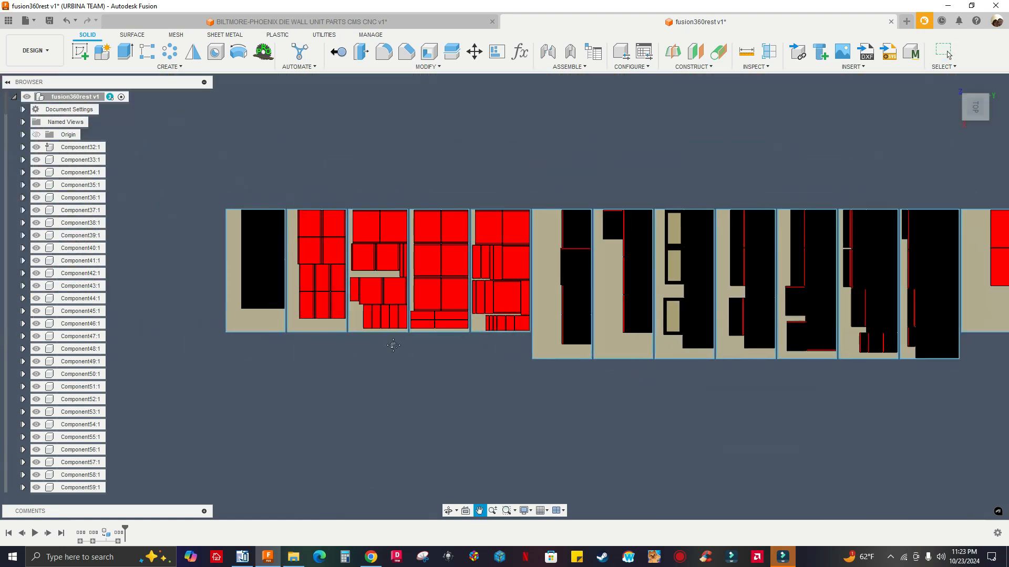
scroll(313, 309, "up", 6)
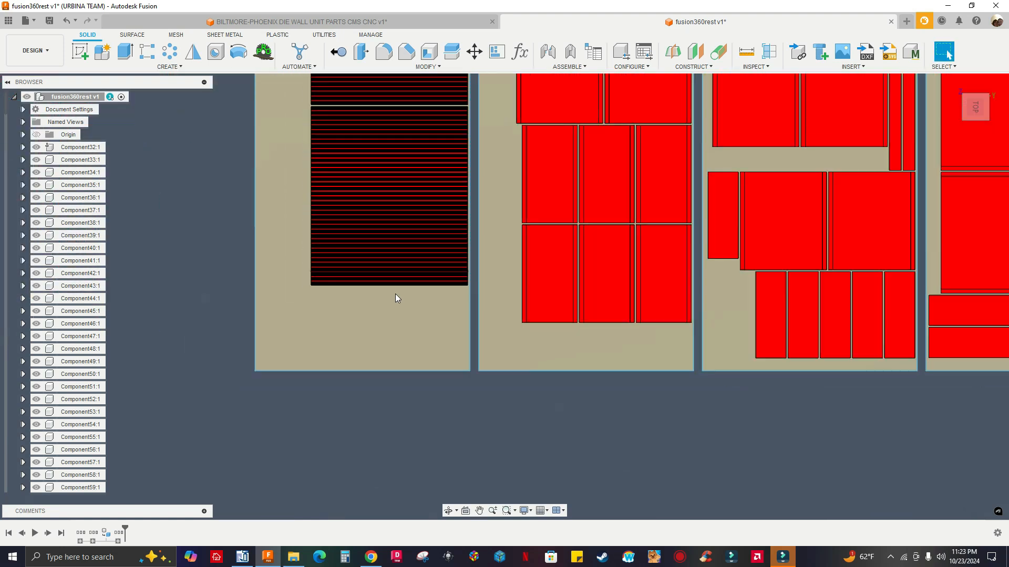
scroll(396, 299, "down", 5)
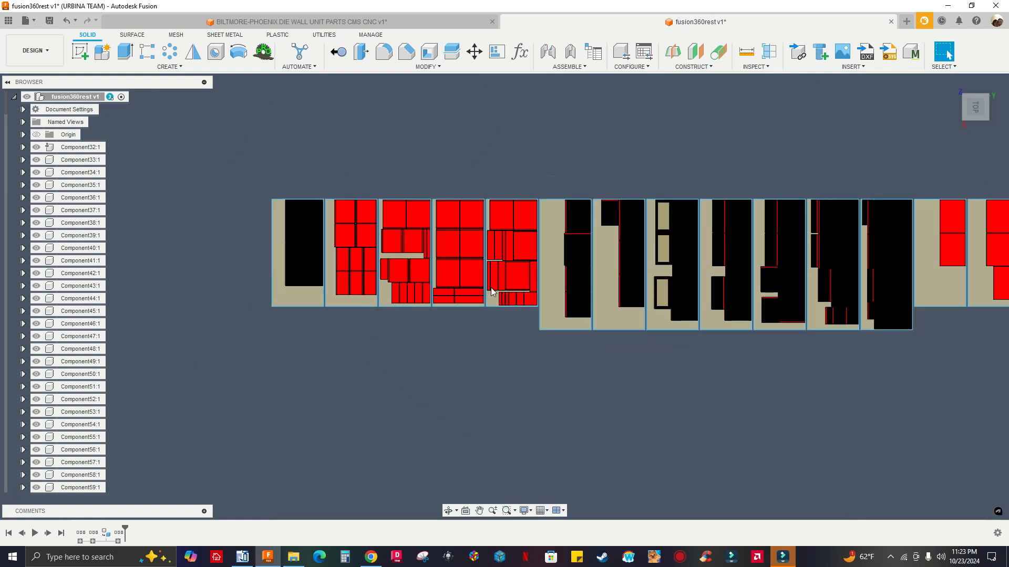
scroll(820, 315, "up", 4)
scroll(730, 383, "down", 2)
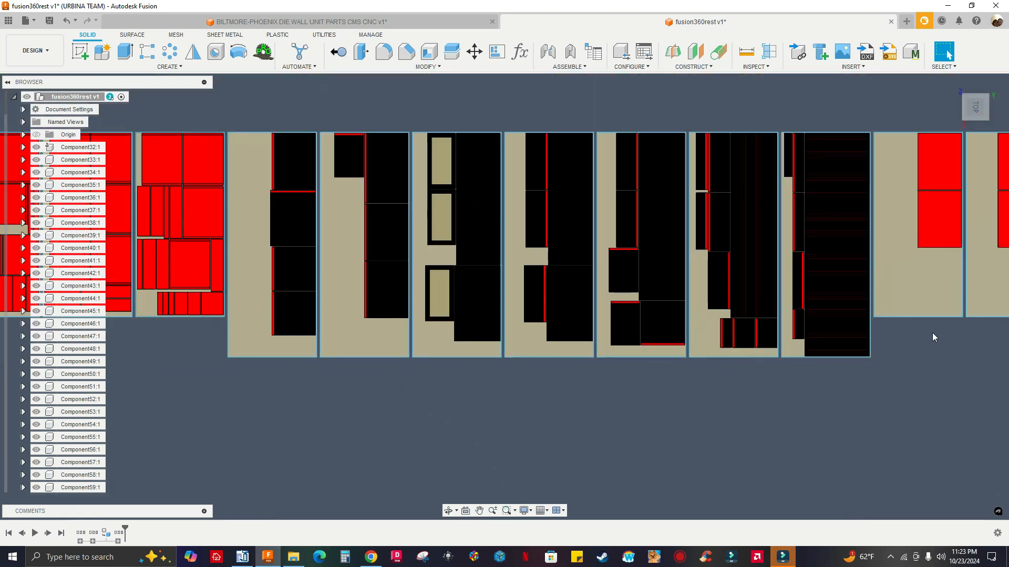
scroll(933, 338, "down", 2)
middle_click_drag(561, 304, 833, 304)
scroll(494, 290, "up", 6)
scroll(337, 302, "down", 4)
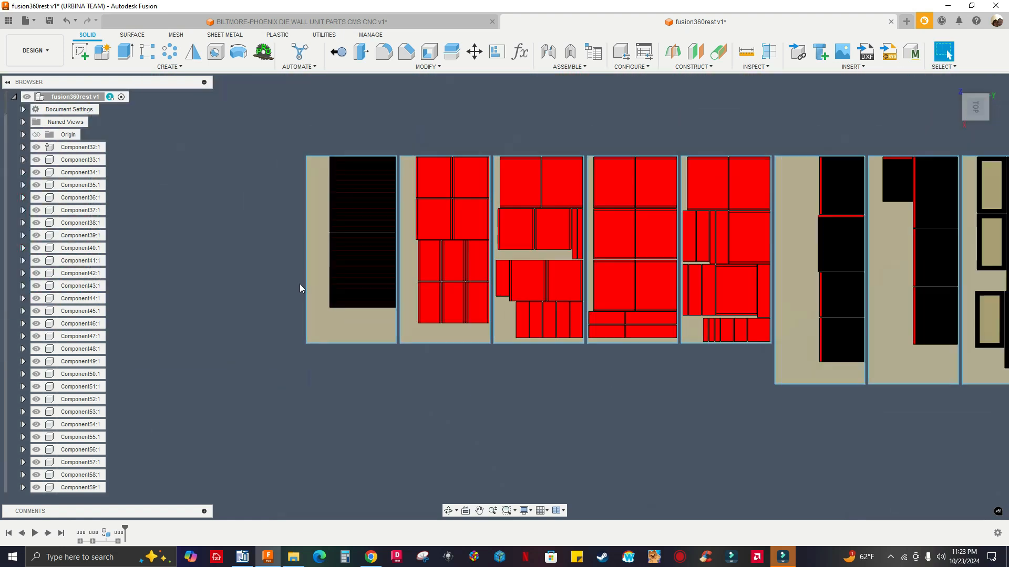
Step: Review how the nested panels are grouped into separate board sets along the whole row
scroll(300, 288, "down", 4)
middle_click_drag(683, 324, 266, 344)
middle_click_drag(587, 363, 620, 263)
scroll(619, 263, "down", 3)
scroll(383, 253, "up", 5)
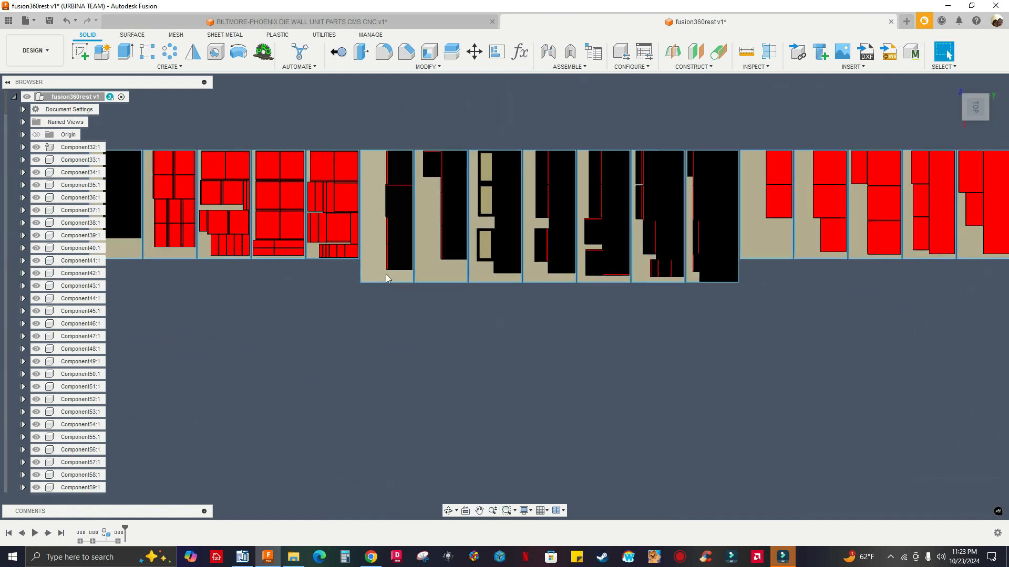
middle_click_drag(387, 278, 399, 356)
scroll(336, 358, "up", 2)
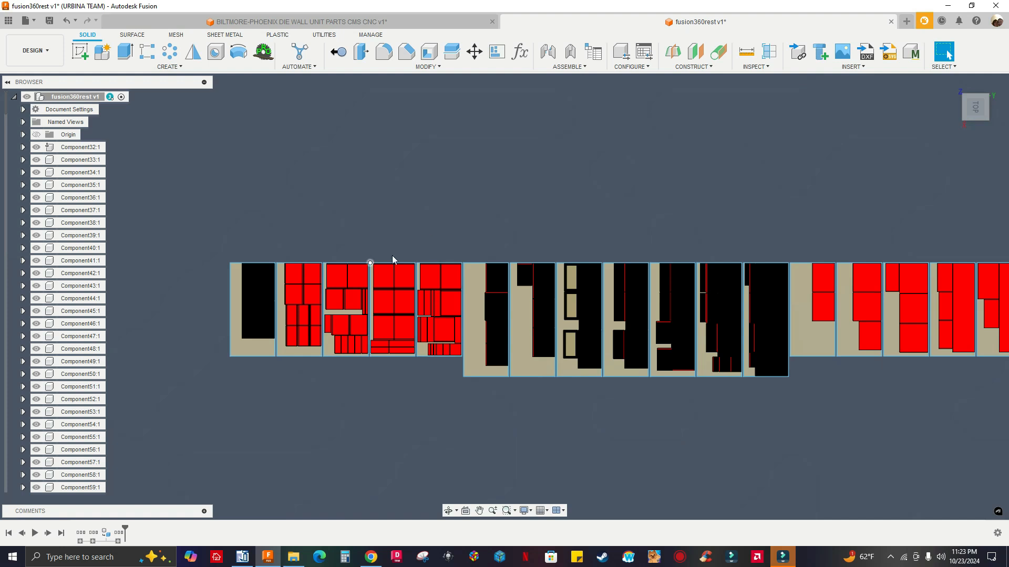
scroll(387, 254, "down", 1)
middle_click_drag(382, 252, 357, 216)
scroll(357, 216, "up", 2)
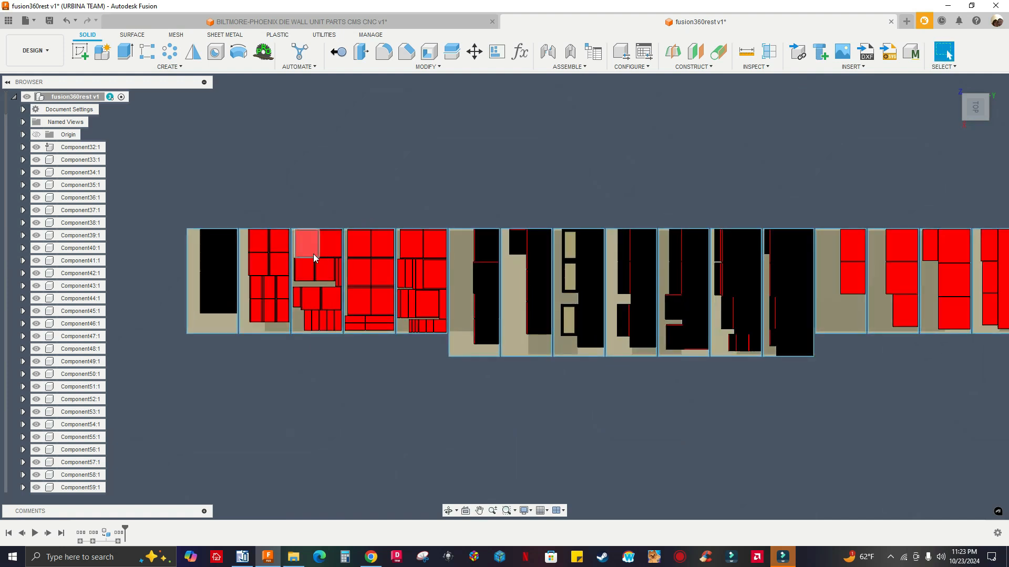
scroll(399, 217, "down", 1)
middle_click_drag(489, 219, 469, 212)
scroll(540, 208, "down", 1)
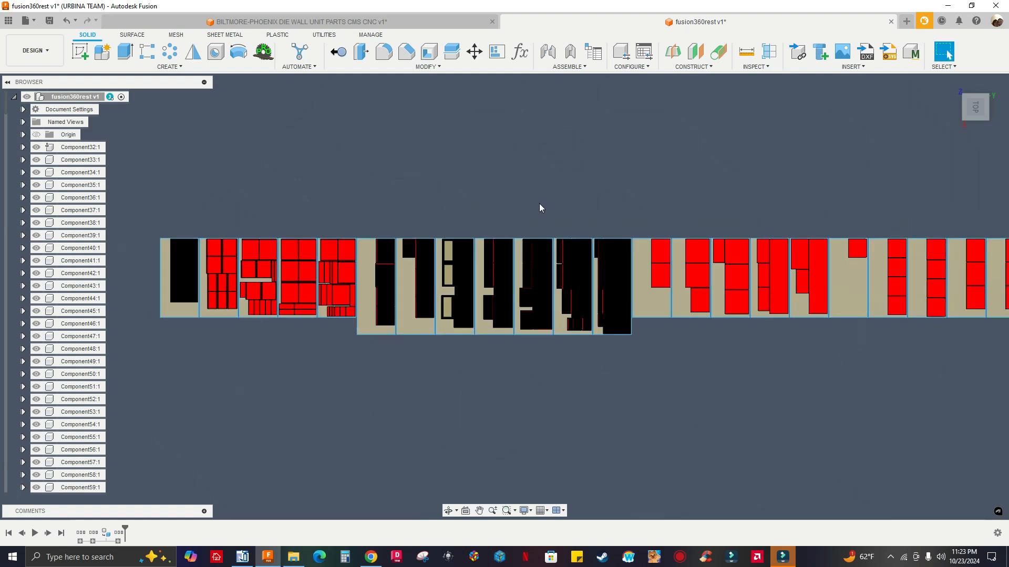
scroll(260, 231, "up", 1)
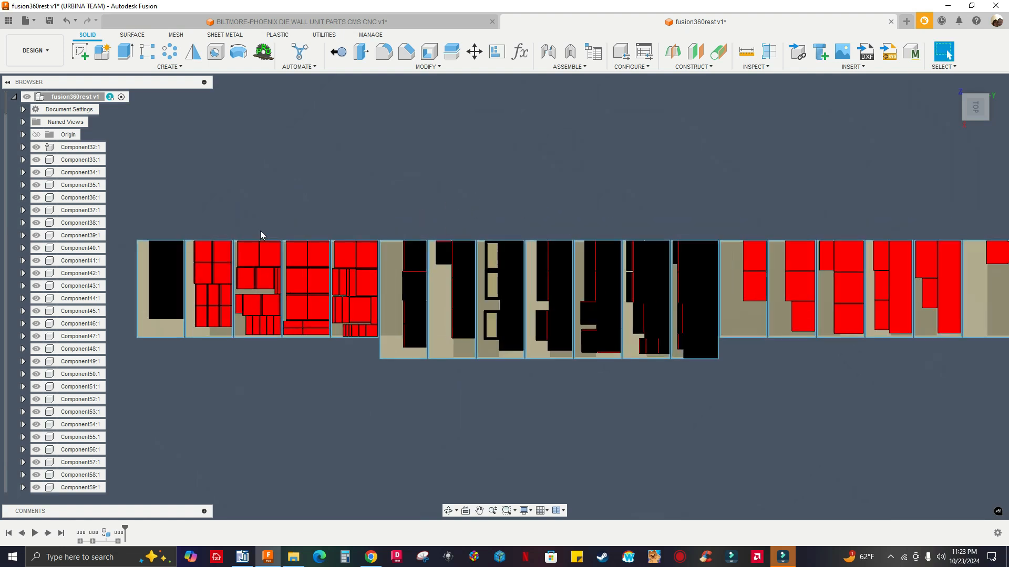
scroll(456, 197, "down", 2)
scroll(503, 200, "down", 2)
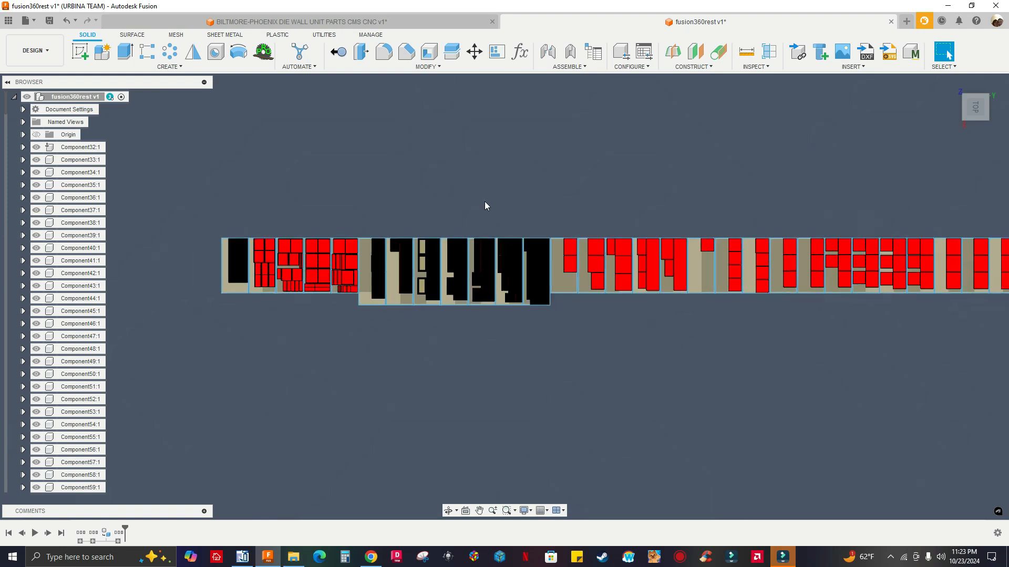
Step: Measure the thickness of the ribbed panel on the first board by selecting its vertical corner edge
scroll(210, 295, "up", 10)
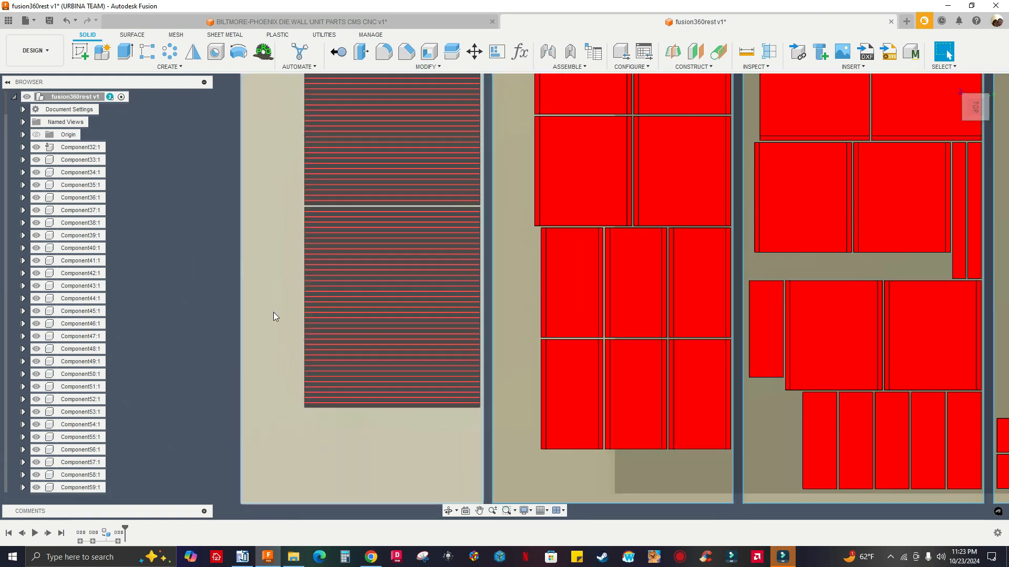
middle_click_drag(273, 312, 333, 371, "shift")
scroll(334, 371, "up", 3)
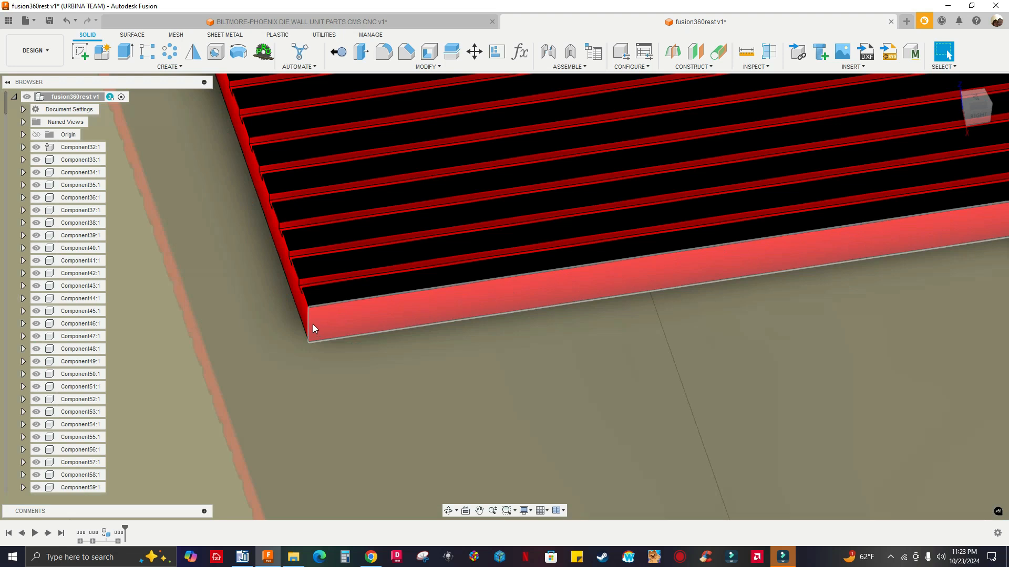
left_click(308, 319)
scroll(271, 318, "down", 2)
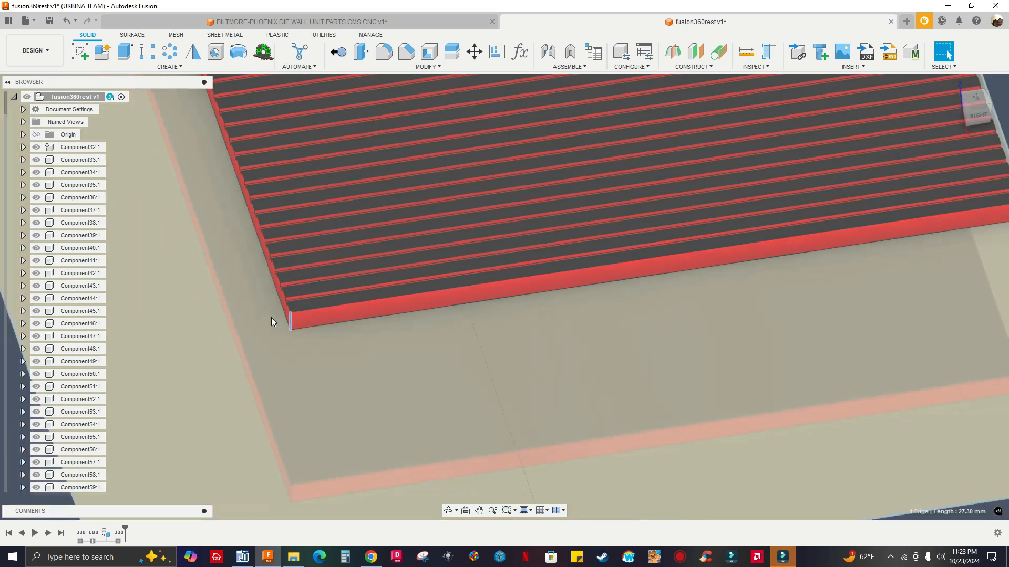
scroll(271, 318, "down", 8)
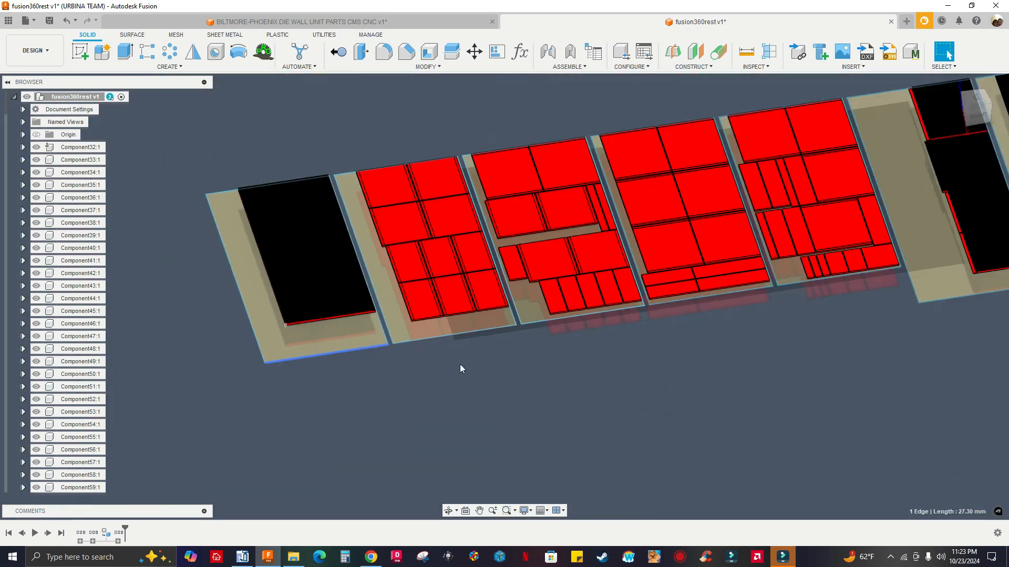
Step: Inspect the black-panel boards and the following red-panel boards from an angled view
left_click(657, 395)
middle_click_drag(662, 393, 411, 404)
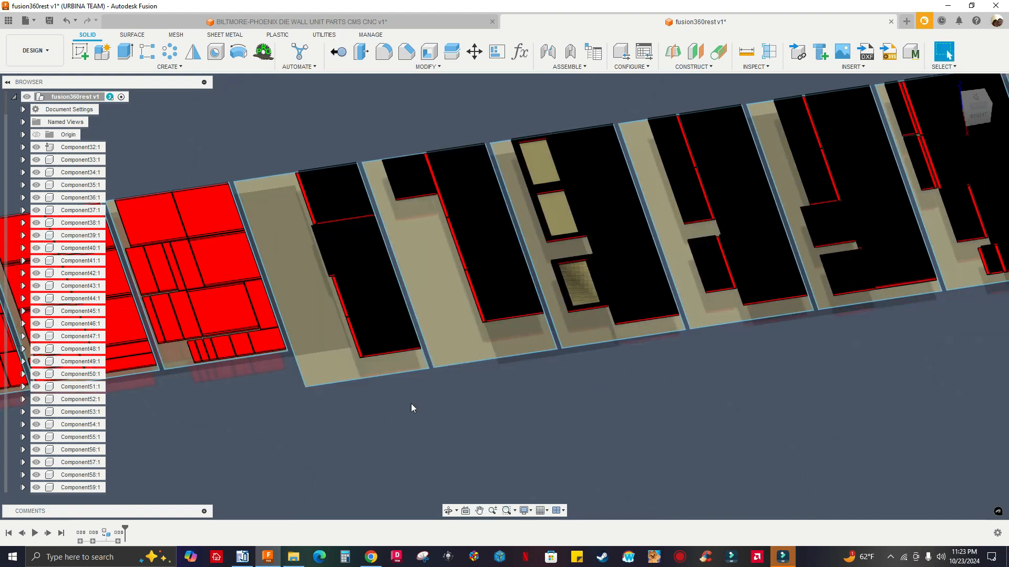
middle_click_drag(624, 394, 415, 422)
scroll(415, 422, "up", 4)
scroll(473, 362, "down", 8)
middle_click_drag(683, 342, 368, 390)
middle_click_drag(745, 310, 518, 365)
middle_click_drag(700, 311, 639, 334)
scroll(512, 270, "up", 1)
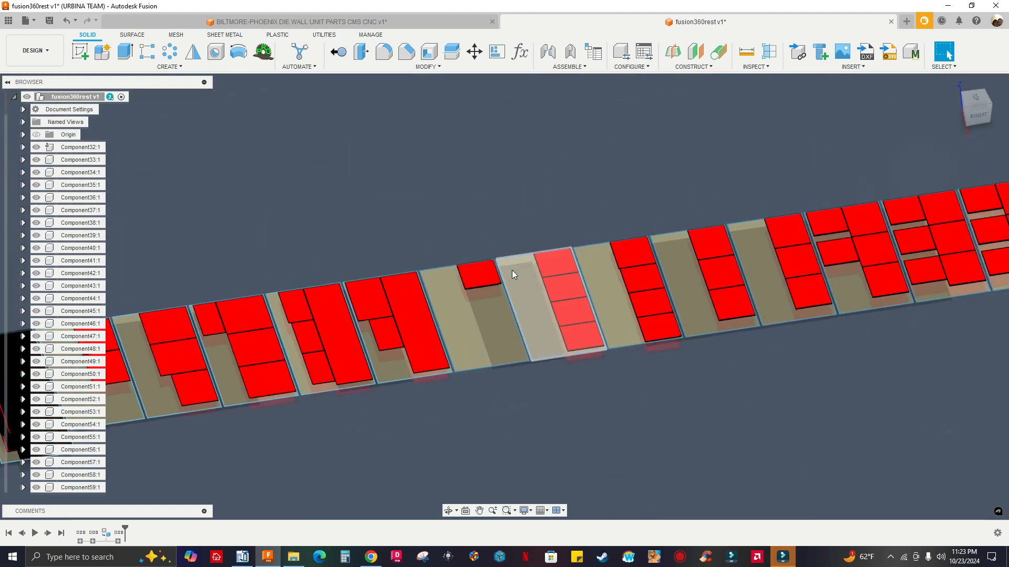
Step: Examine up close the single-panel board and the neighbouring boards with three or four stacked red panels
scroll(512, 270, "up", 3)
scroll(503, 334, "up", 2)
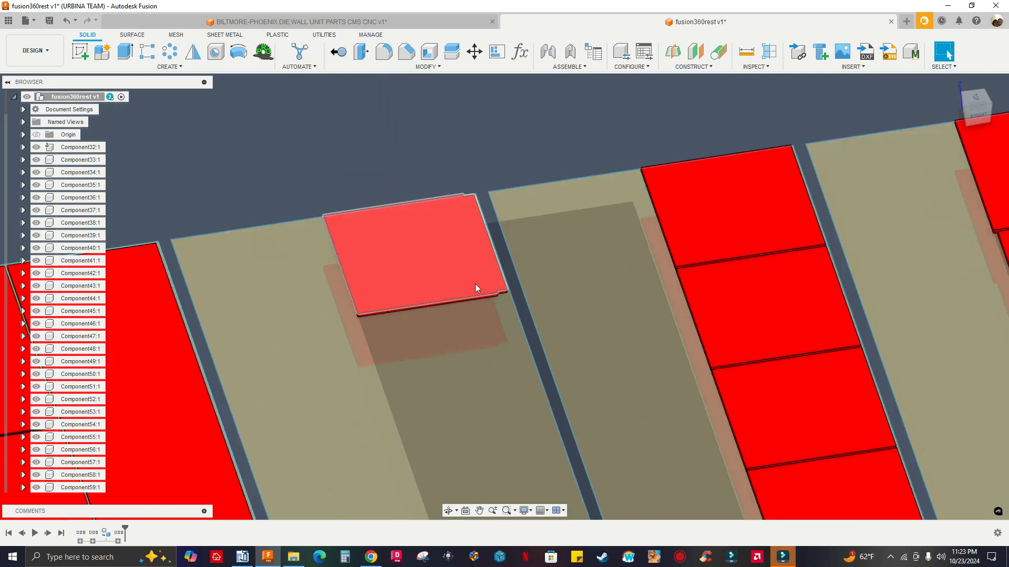
scroll(475, 283, "down", 5)
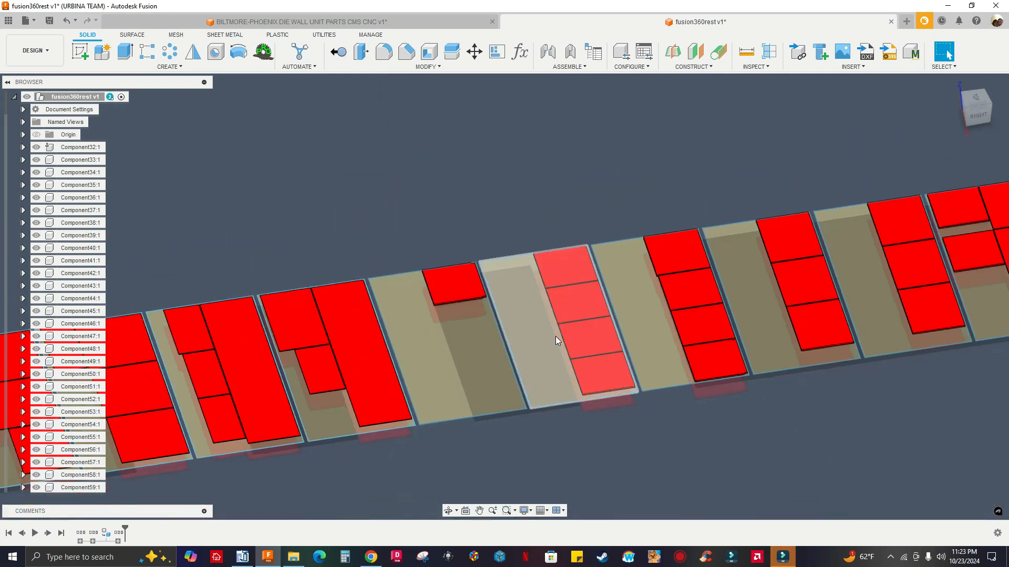
scroll(507, 351, "down", 3)
scroll(793, 359, "up", 5)
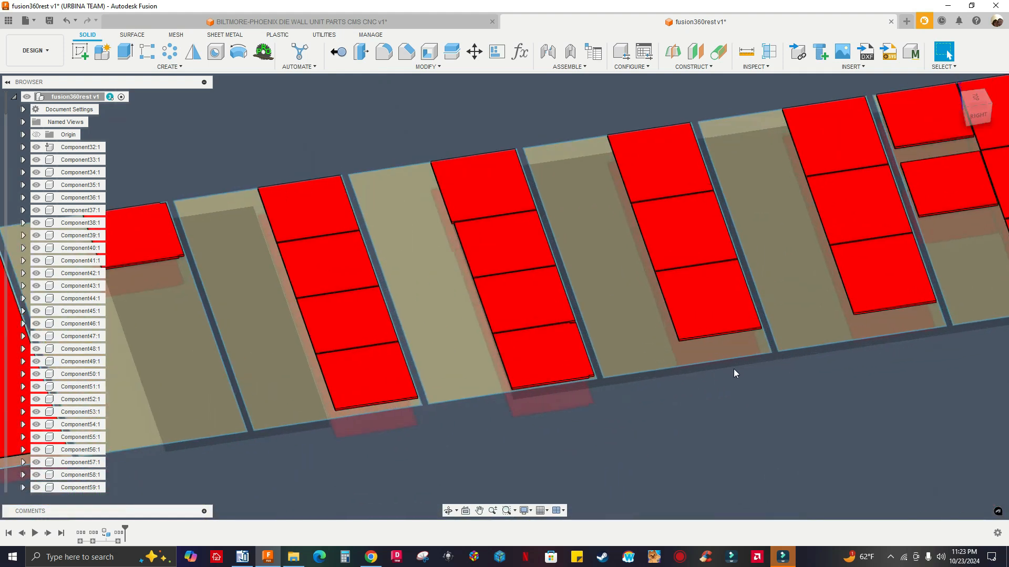
scroll(733, 369, "up", 2)
middle_click_drag(675, 364, 662, 354, "shift")
scroll(494, 363, "up", 2)
scroll(489, 363, "down", 2)
middle_click_drag(488, 363, 818, 364)
scroll(568, 230, "down", 3)
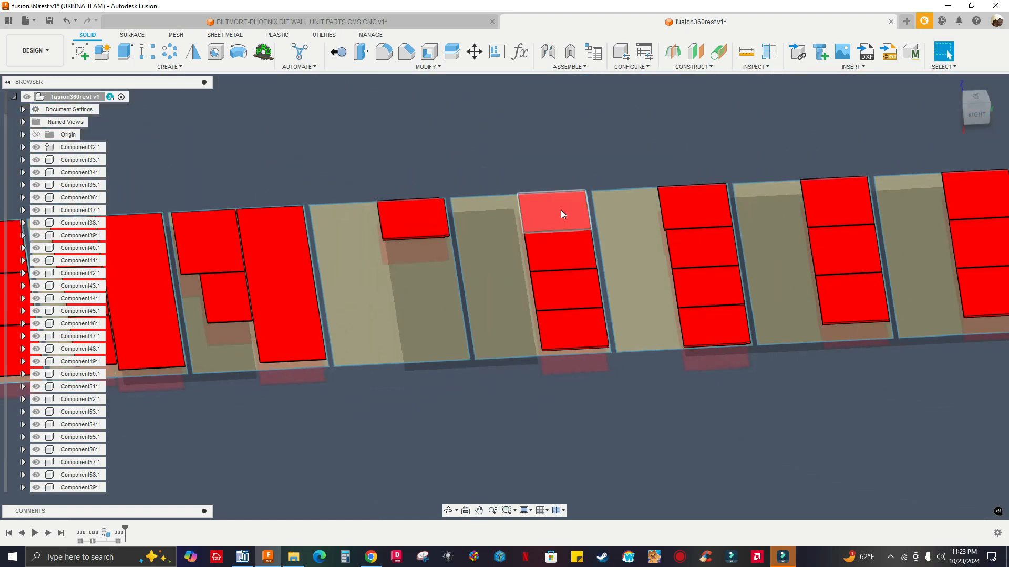
scroll(560, 209, "down", 2)
middle_click_drag(496, 250, 509, 248)
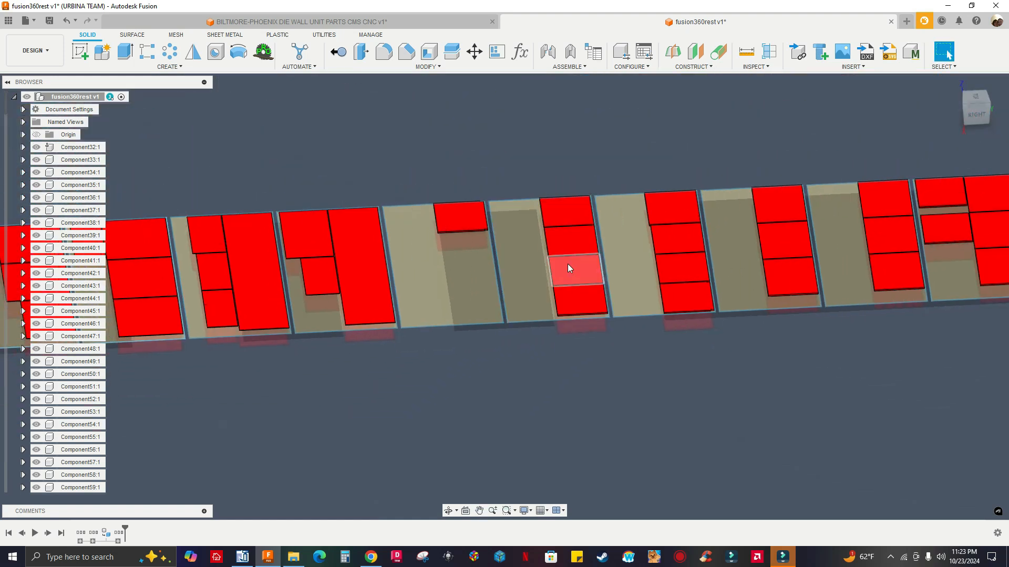
scroll(575, 260, "up", 5)
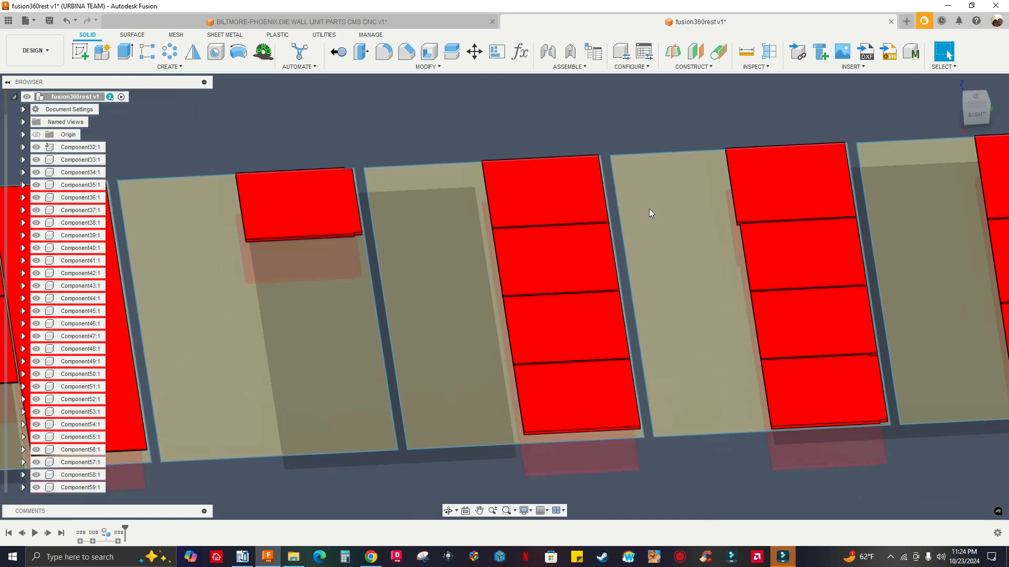
Step: Measure the thickness of the red panel on the single-panel board by selecting its vertical corner edge
middle_click_drag(676, 210, 691, 227, "shift")
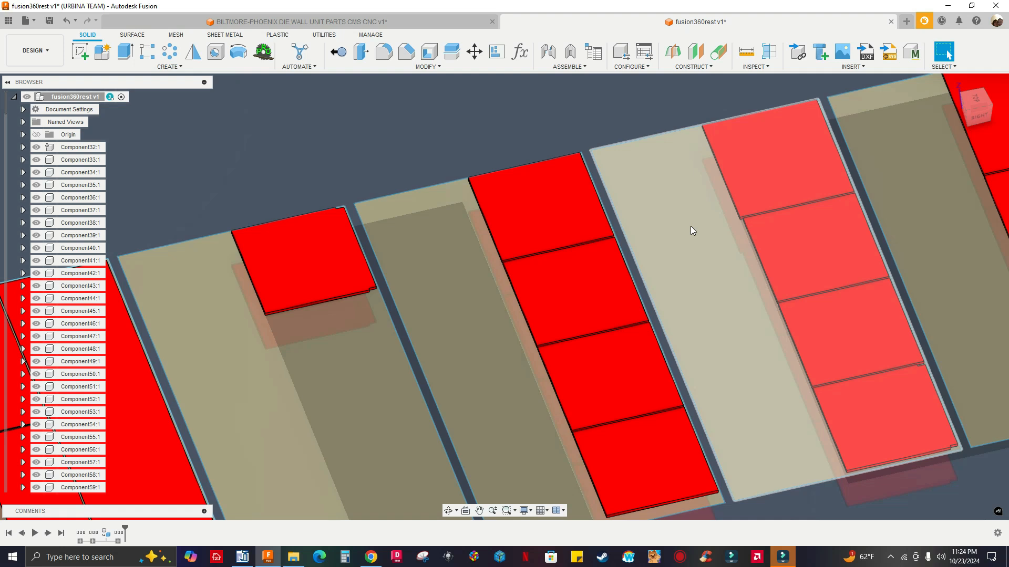
scroll(341, 267, "up", 4)
scroll(482, 264, "down", 3)
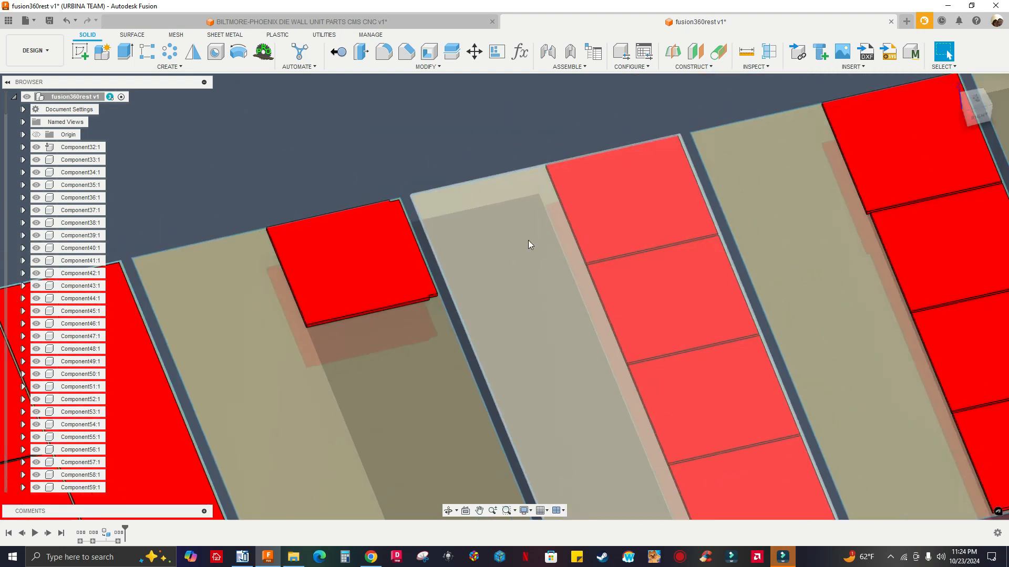
middle_click_drag(528, 241, 455, 70)
middle_click_drag(382, 205, 554, 265)
scroll(366, 217, "up", 5)
middle_click_drag(417, 213, 411, 197, "shift")
scroll(412, 198, "up", 5)
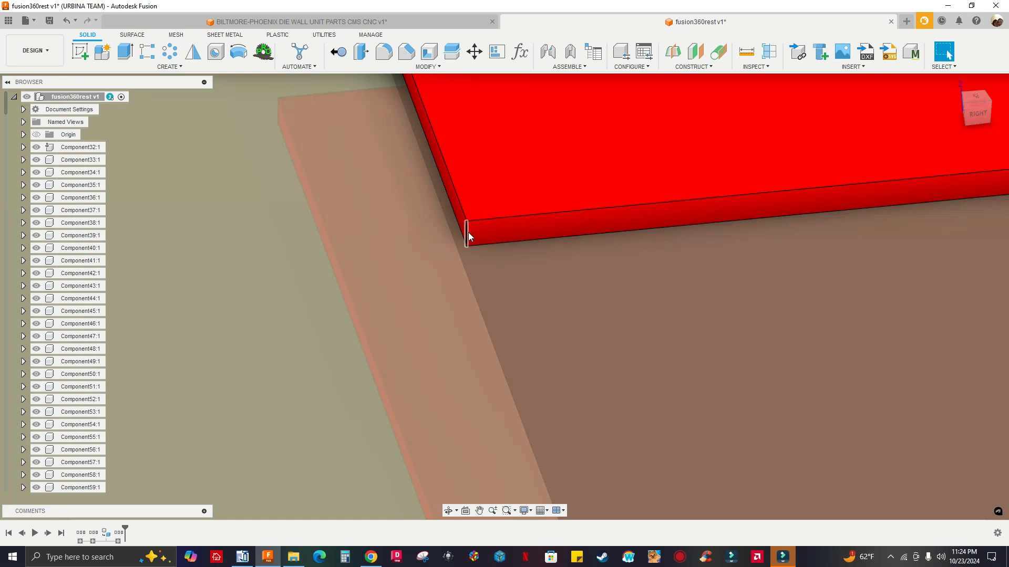
left_click(467, 235)
scroll(392, 225, "down", 10)
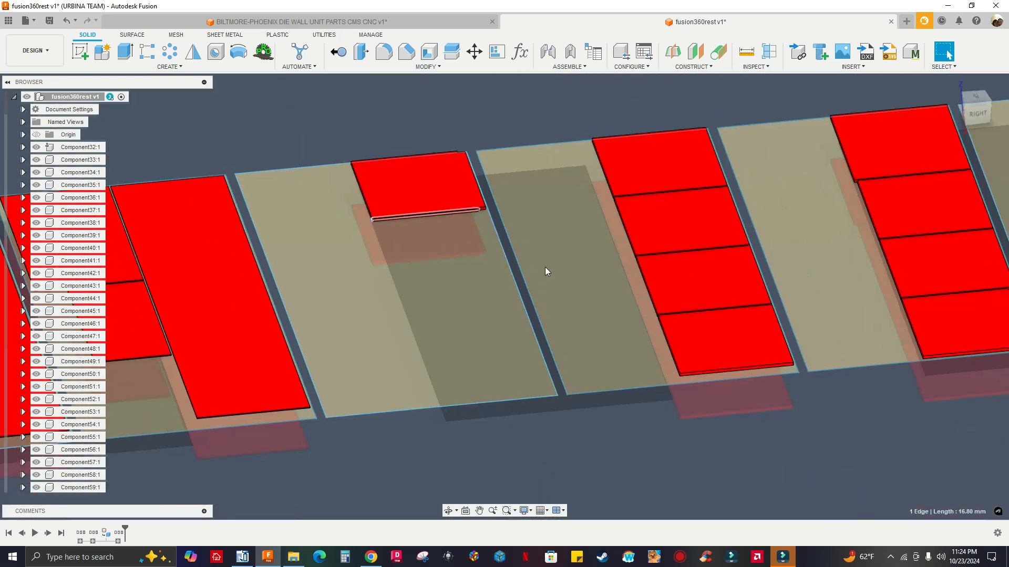
key("Escape")
Step: Measure the thickness of the lowest panel on the adjacent four-panel board by selecting its vertical corner edge
scroll(705, 364, "up", 10)
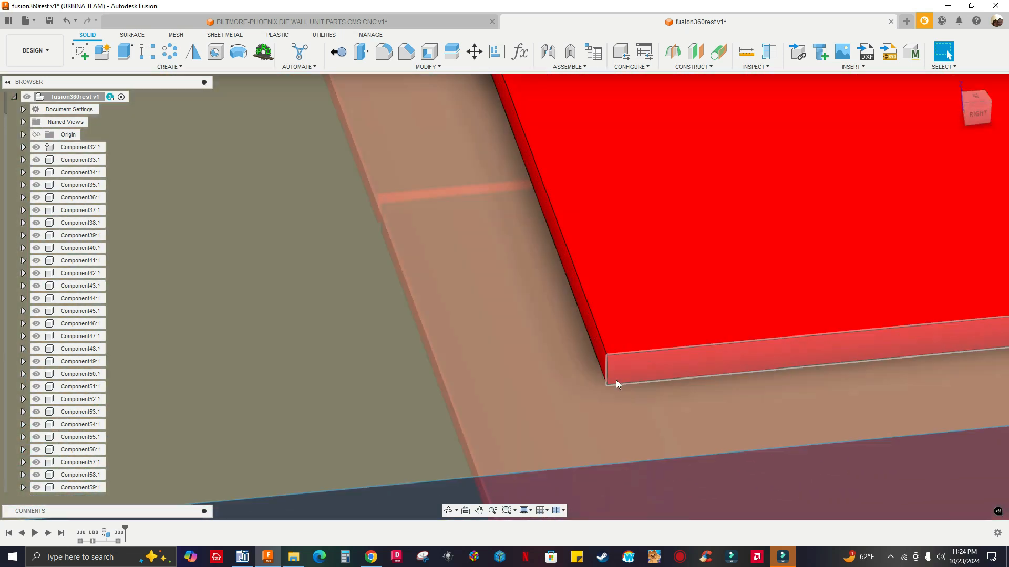
scroll(613, 377, "down", 2)
left_click(595, 368)
scroll(595, 367, "down", 4)
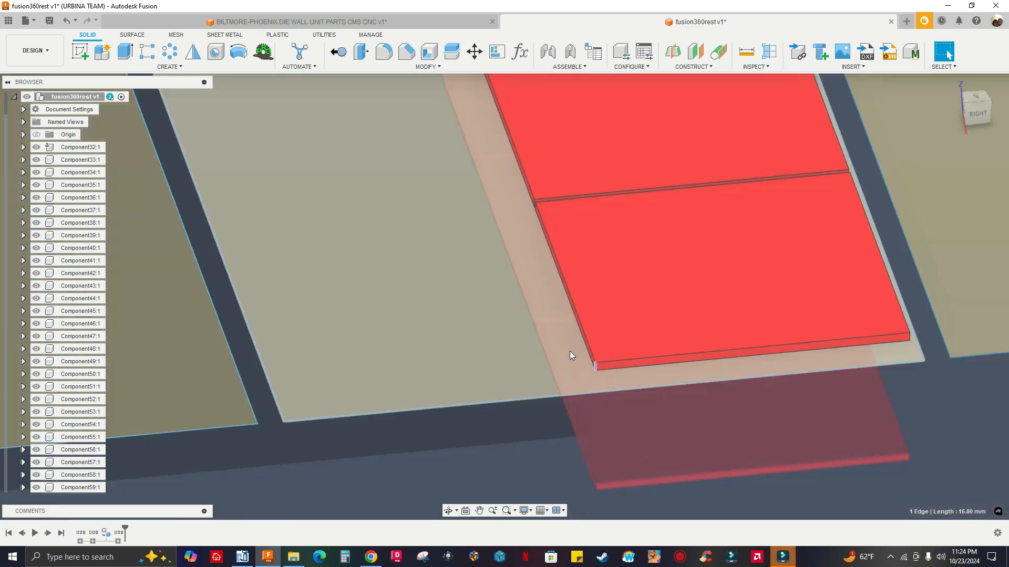
scroll(569, 351, "down", 5)
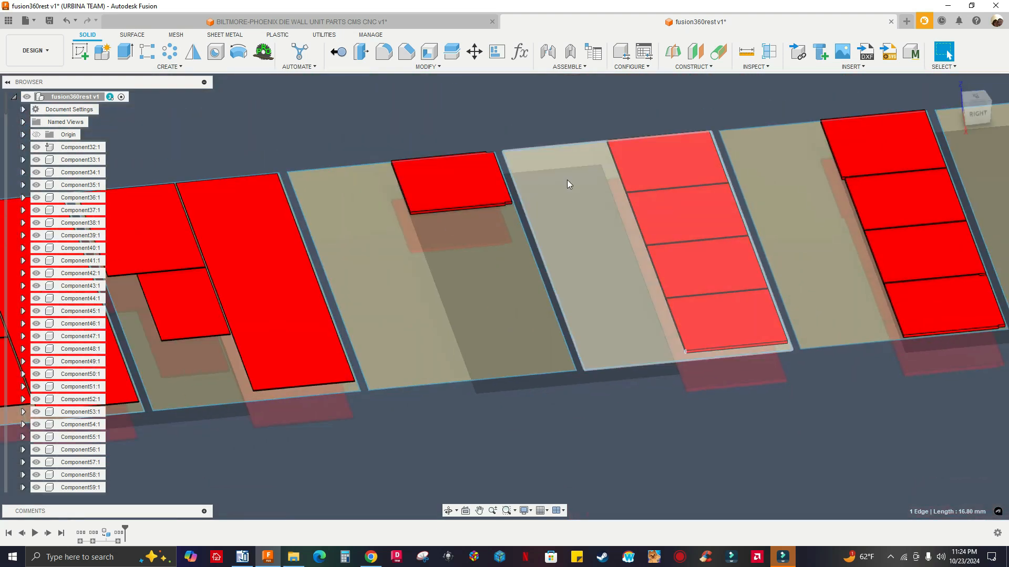
Step: Check the panel thickness at the lower corner of the second four-panel board
scroll(514, 207, "down", 2)
scroll(569, 336, "down", 2)
middle_click_drag(567, 339, 462, 367)
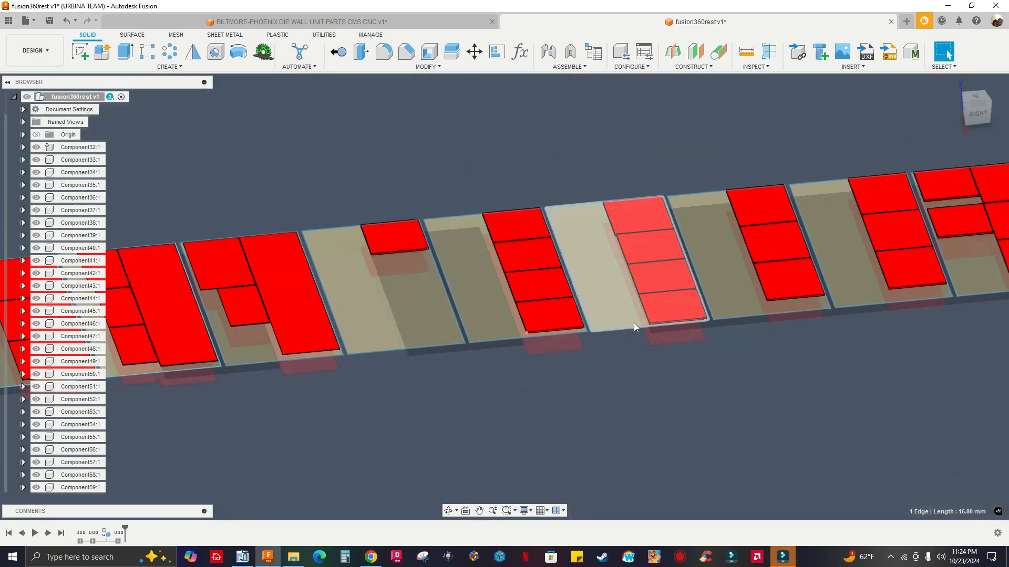
scroll(634, 323, "up", 10)
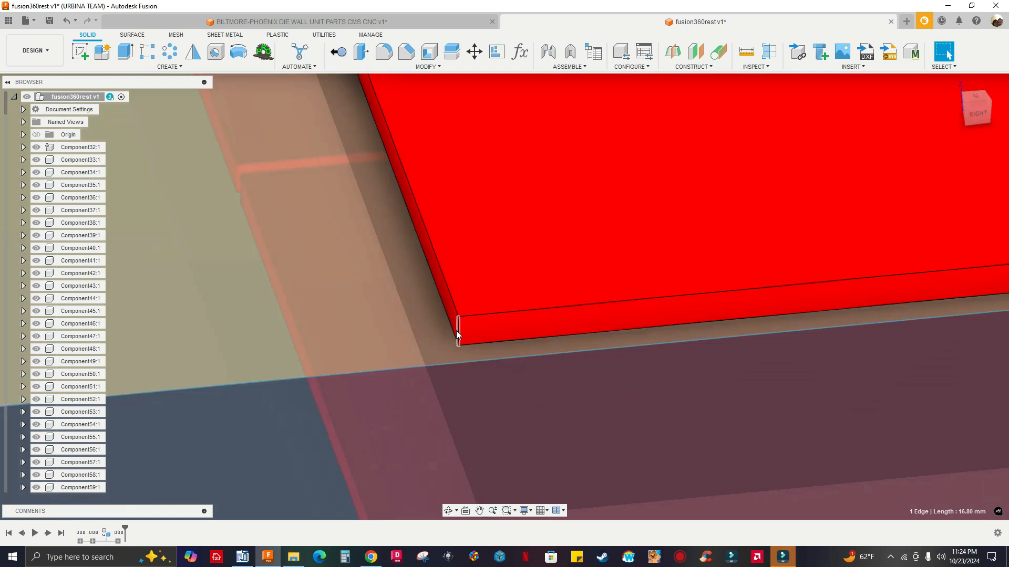
scroll(457, 335, "down", 6)
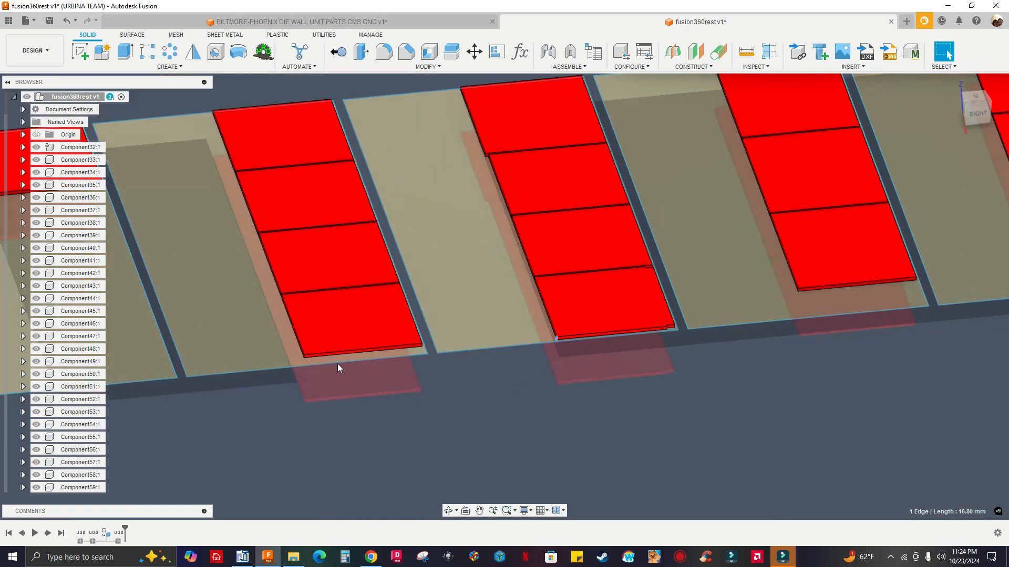
Step: Measure the length of the lowest panel's front edge on the first four-panel board
scroll(338, 363, "up", 3)
left_click(366, 330)
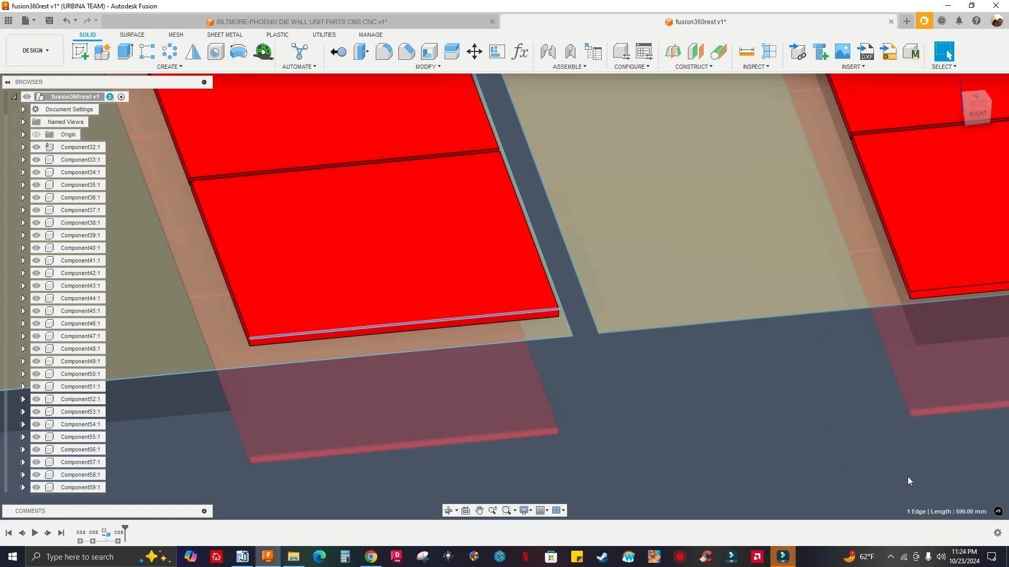
scroll(863, 484, "down", 5)
scroll(796, 427, "up", 2)
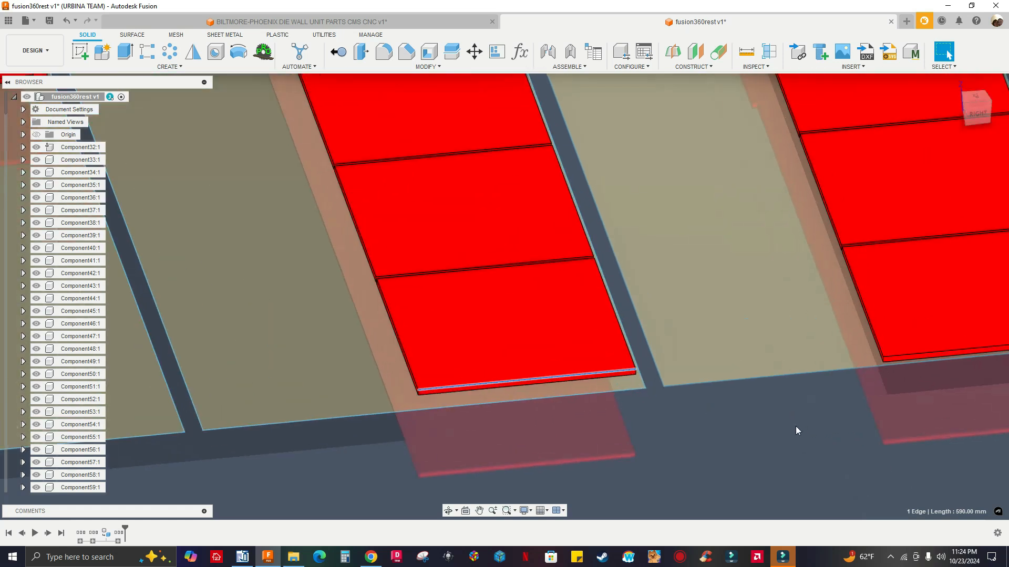
middle_click_drag(796, 427, 696, 448)
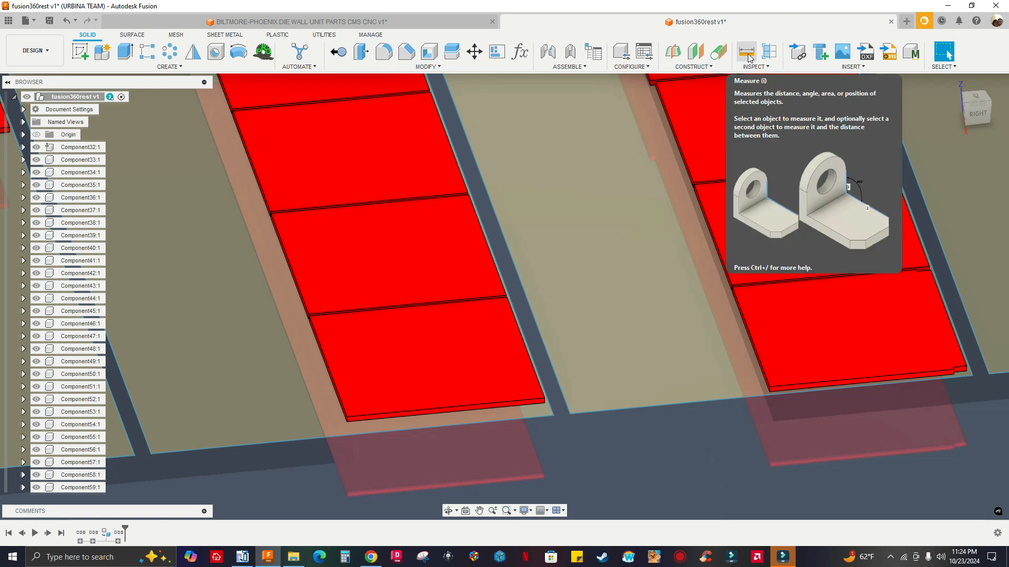
Step: Measure the leftover width on the second four-panel board, from the lowest panel's side edge to the far board outline
key("i")
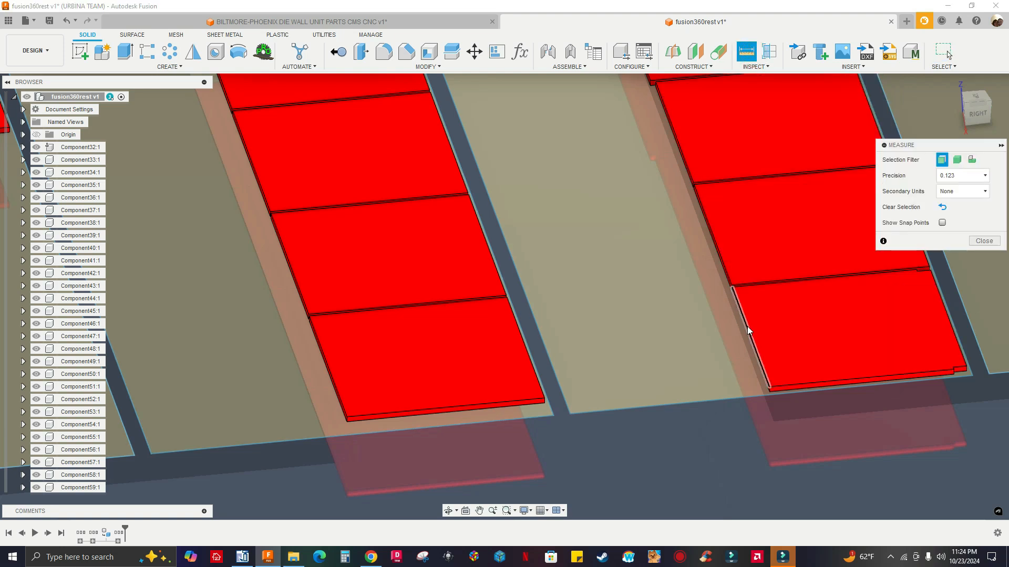
scroll(751, 337, "up", 5)
left_click(752, 337)
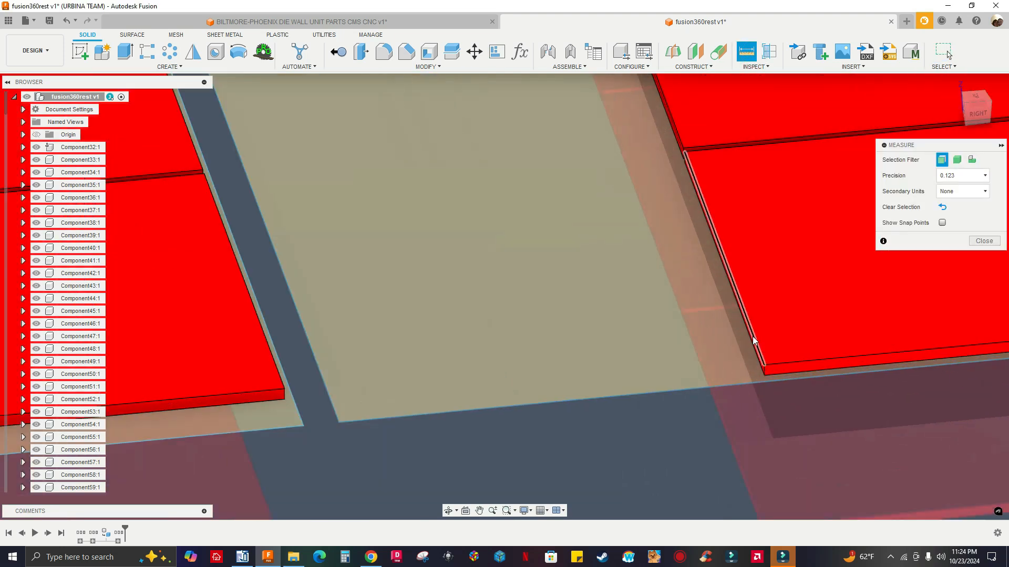
left_click(320, 379)
scroll(344, 364, "down", 5)
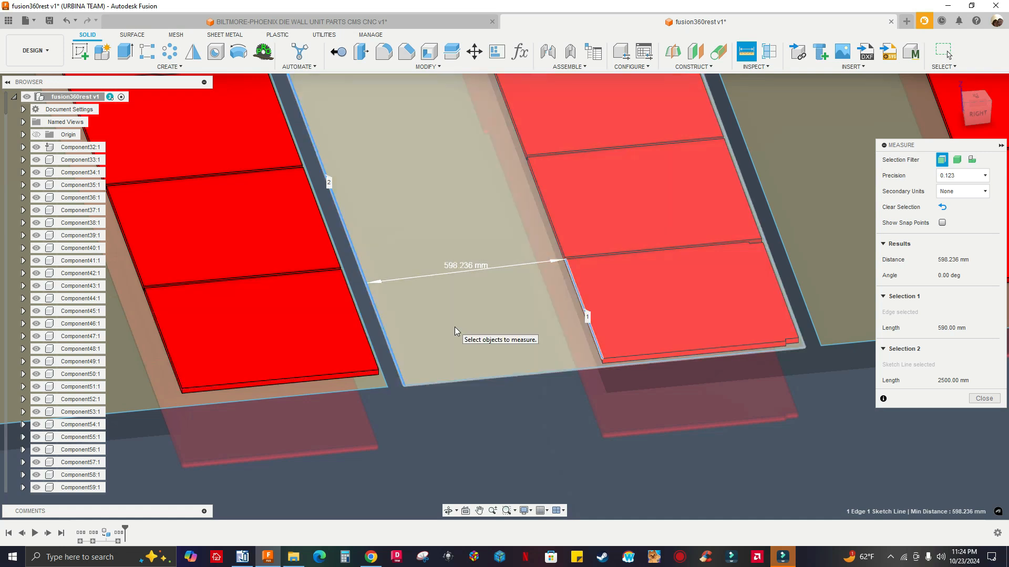
scroll(455, 328, "down", 8)
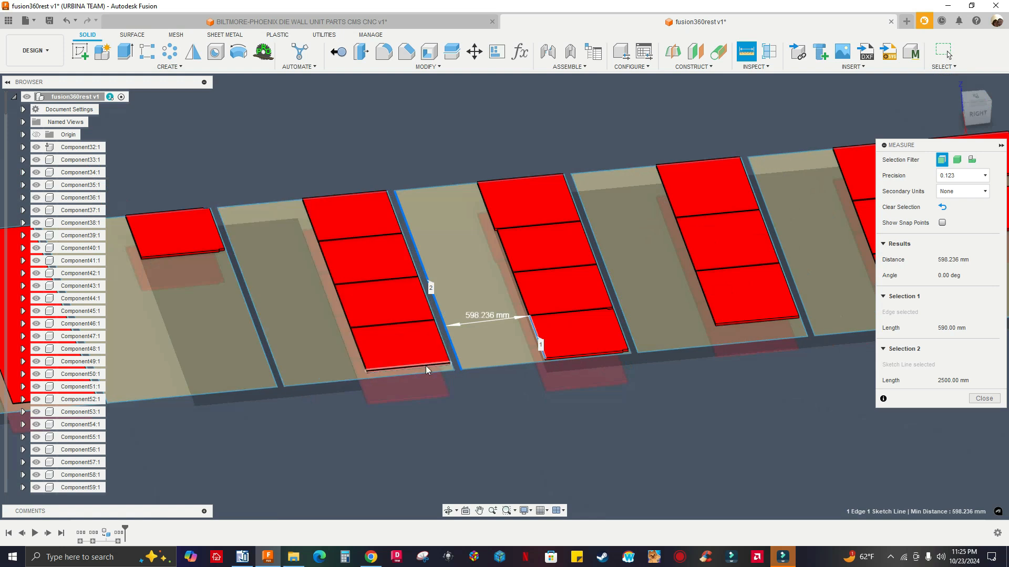
Step: Close the measurement and recheck the length of the front edge of the first four-panel board's lowest panel
scroll(428, 368, "up", 10)
key("Escape")
left_click(421, 334)
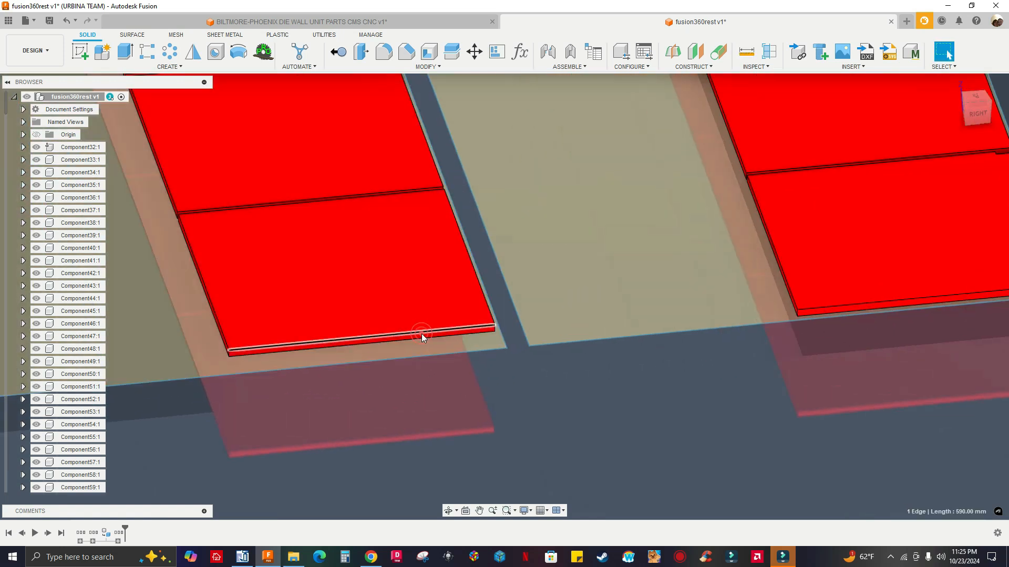
scroll(421, 333, "down", 3)
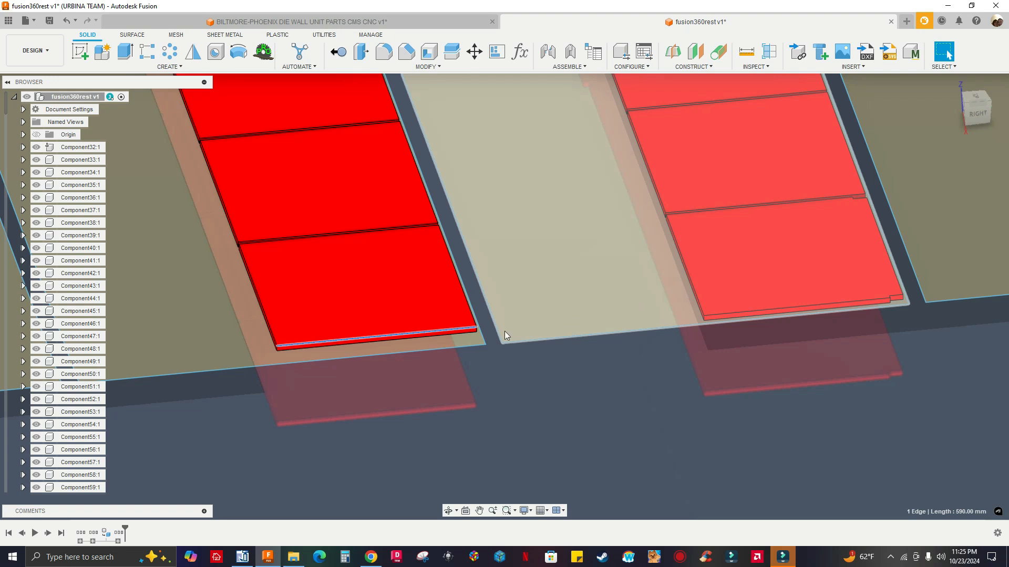
Step: Examine the three- and four-panel boards and the mixed-panel boards that follow them along the row
scroll(573, 327, "down", 10)
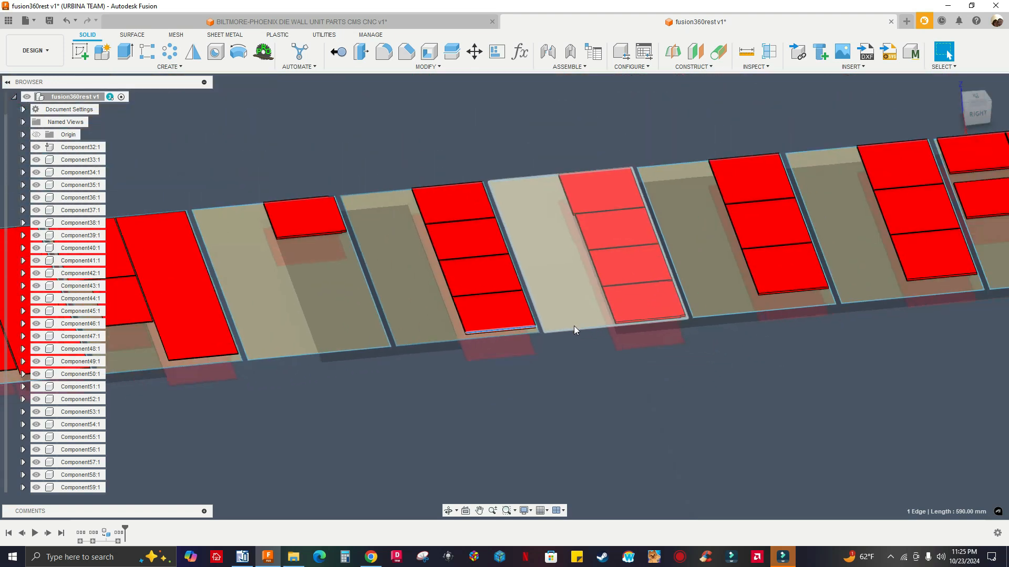
scroll(414, 298, "down", 5)
scroll(393, 277, "up", 8)
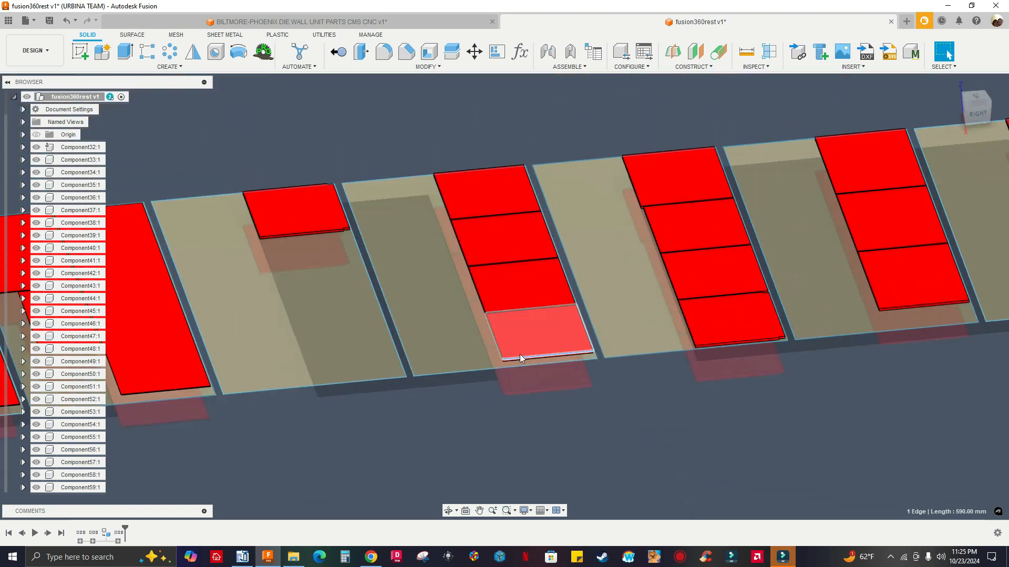
scroll(510, 367, "up", 1)
middle_click_drag(500, 383, 533, 377)
scroll(431, 278, "down", 3)
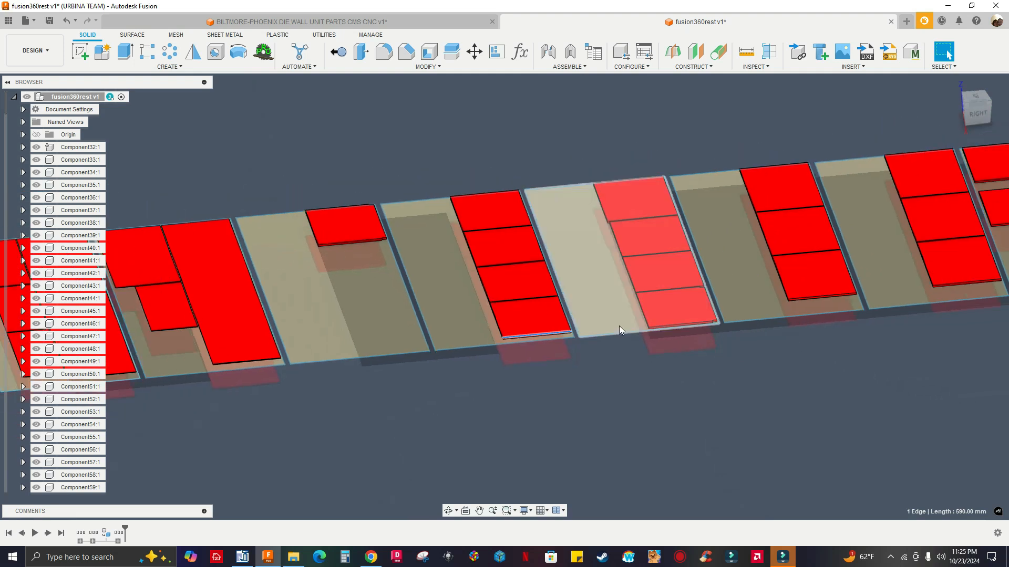
scroll(620, 326, "down", 2)
middle_click_drag(611, 295, 361, 345)
scroll(622, 289, "down", 3)
scroll(487, 296, "up", 1)
scroll(558, 285, "down", 3)
scroll(579, 296, "up", 5)
scroll(609, 304, "down", 2)
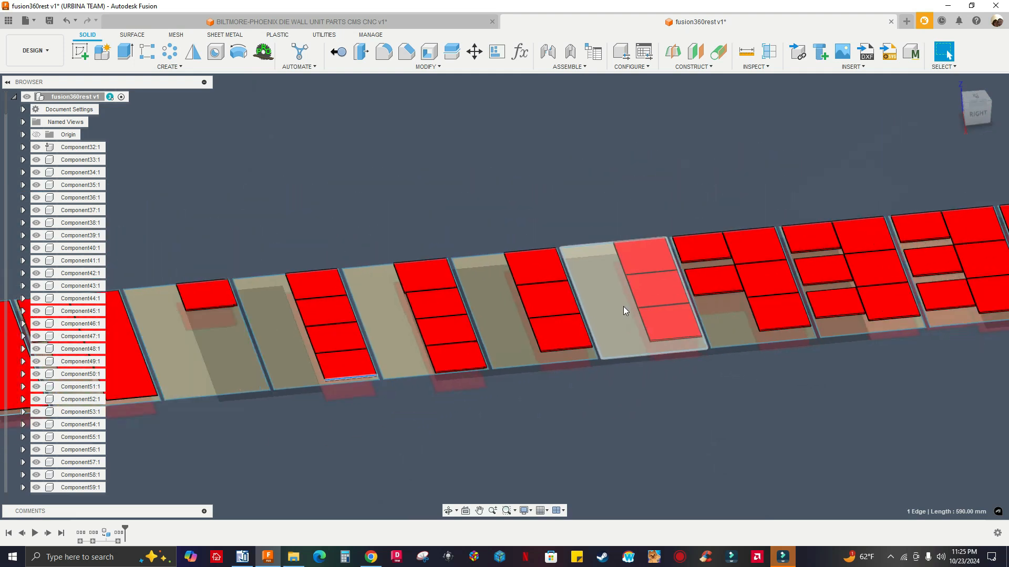
scroll(620, 313, "down", 4)
scroll(799, 292, "down", 2)
scroll(844, 310, "up", 1)
scroll(844, 307, "down", 1)
Step: Measure the panel thickness on the last board of the row by selecting its outer vertical corner edge
scroll(907, 254, "up", 6)
scroll(883, 361, "up", 2)
scroll(739, 322, "up", 7)
scroll(747, 317, "up", 1)
left_click(709, 279)
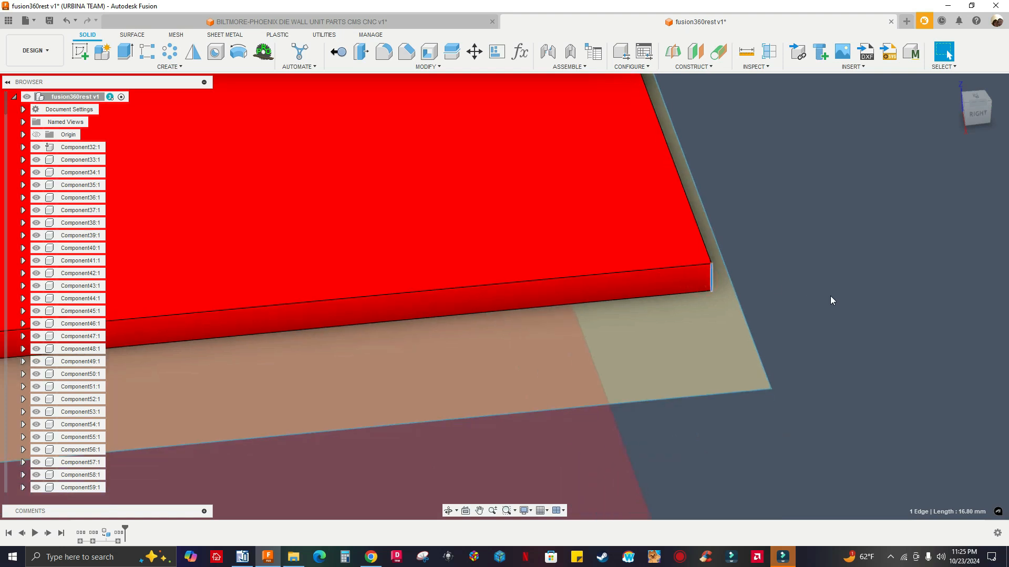
scroll(830, 299, "down", 10)
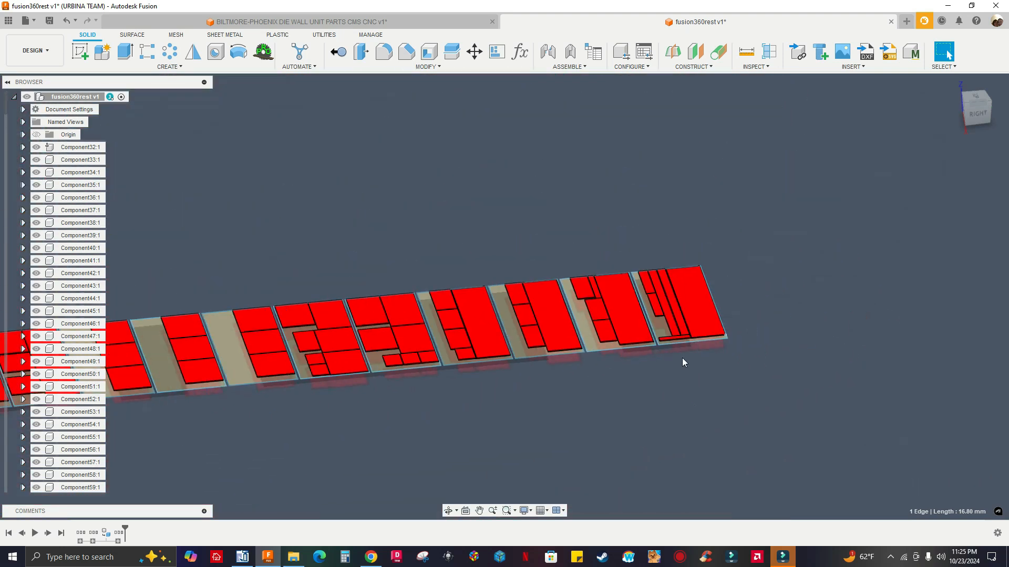
scroll(683, 359, "down", 2)
Step: Measure the thickness of the black panel on the board next to the red-panel boards by selecting its corner edge
middle_click_drag(683, 358, 778, 325)
middle_click_drag(575, 319, 736, 288)
middle_click_drag(379, 321, 631, 289)
middle_click_drag(347, 290, 491, 284)
scroll(449, 311, "up", 5)
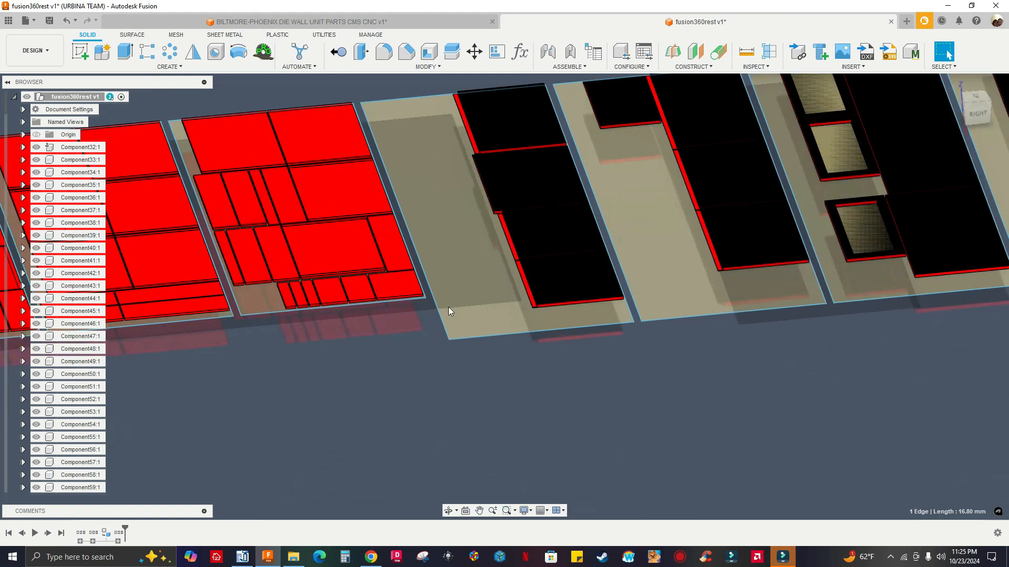
scroll(602, 298, "up", 10)
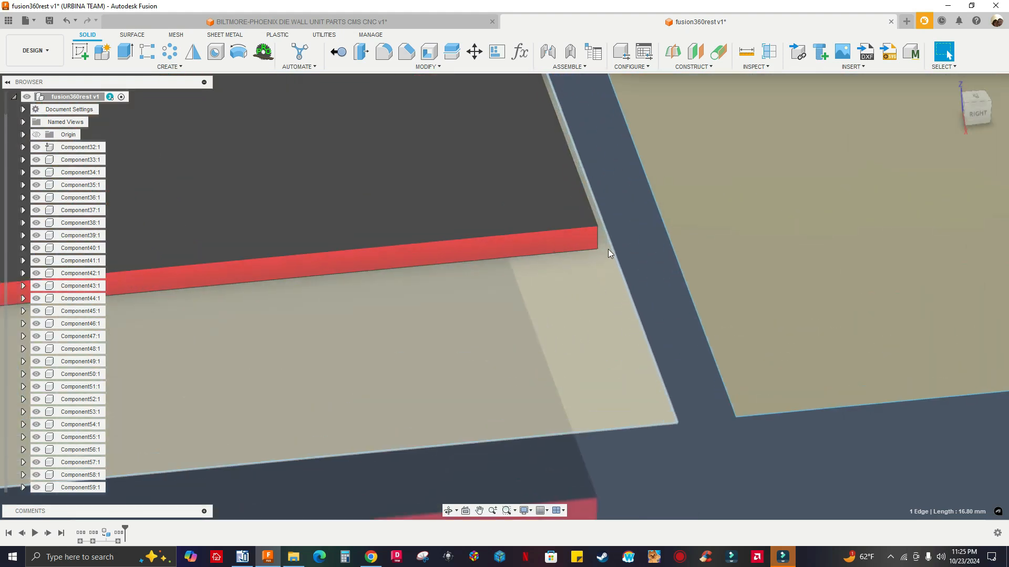
scroll(599, 244, "up", 2)
scroll(594, 234, "down", 10)
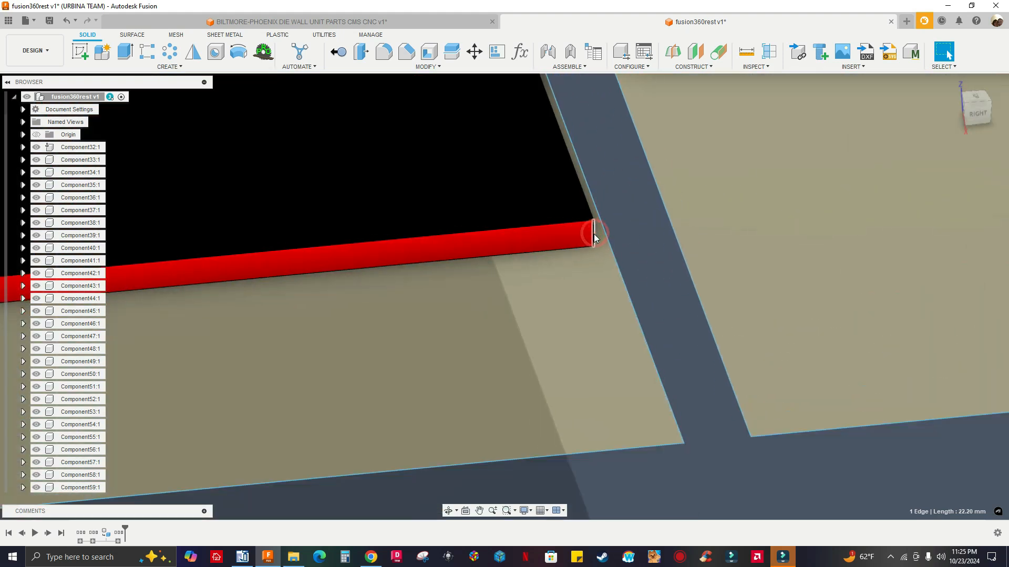
scroll(253, 301, "down", 5)
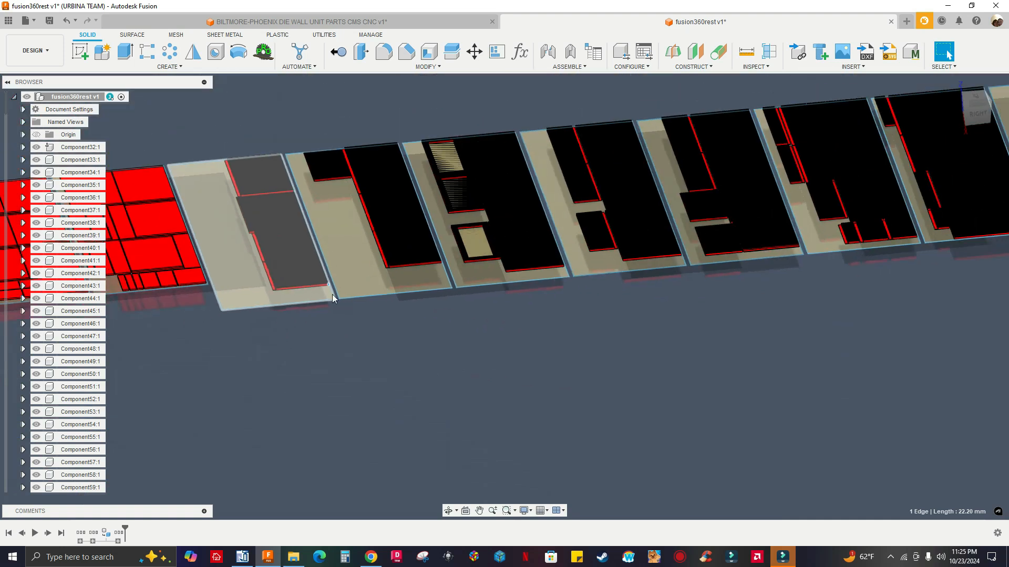
Step: Measure the thickness of the lowest long strip on the red-panel board by selecting its vertical corner edge
scroll(507, 281, "up", 8)
scroll(709, 297, "down", 6)
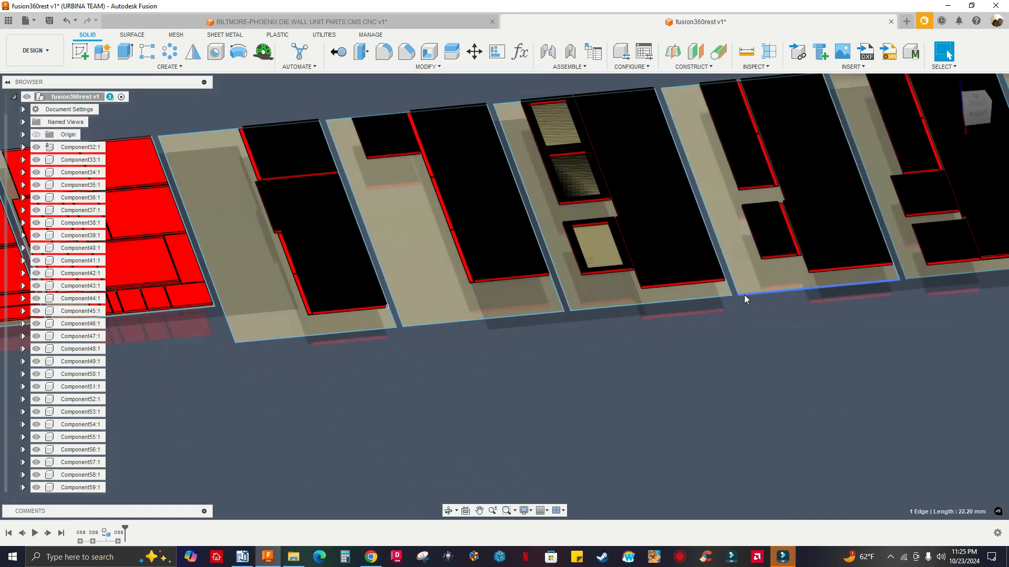
scroll(463, 333, "up", 4)
scroll(394, 297, "up", 4)
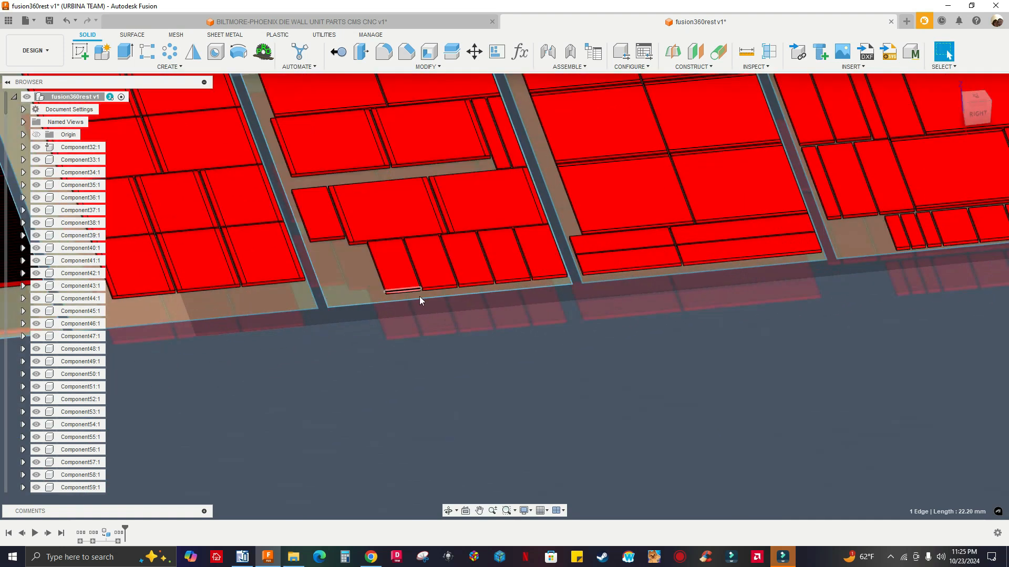
scroll(663, 270, "up", 5)
scroll(604, 329, "up", 2)
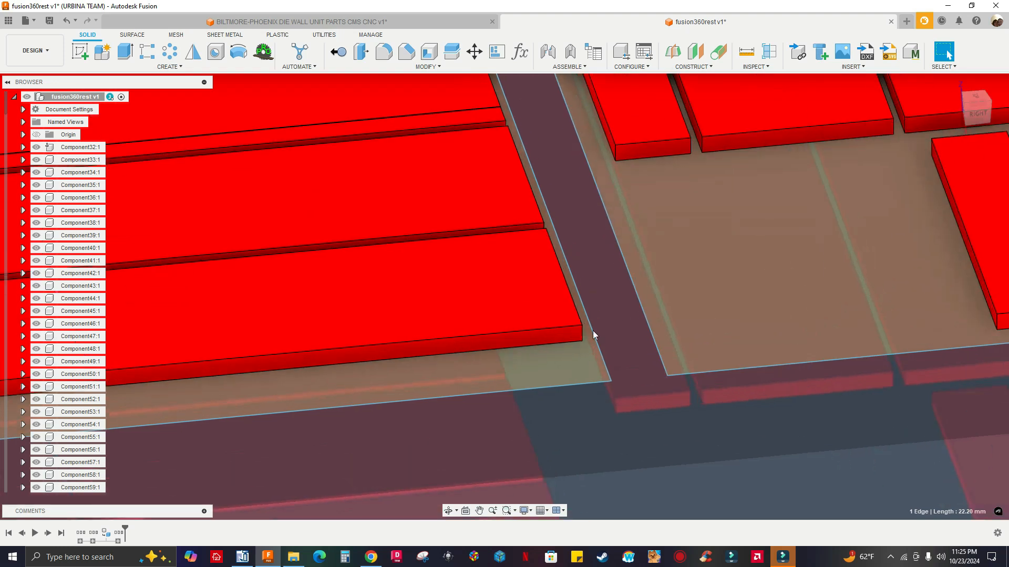
scroll(581, 332, "down", 2)
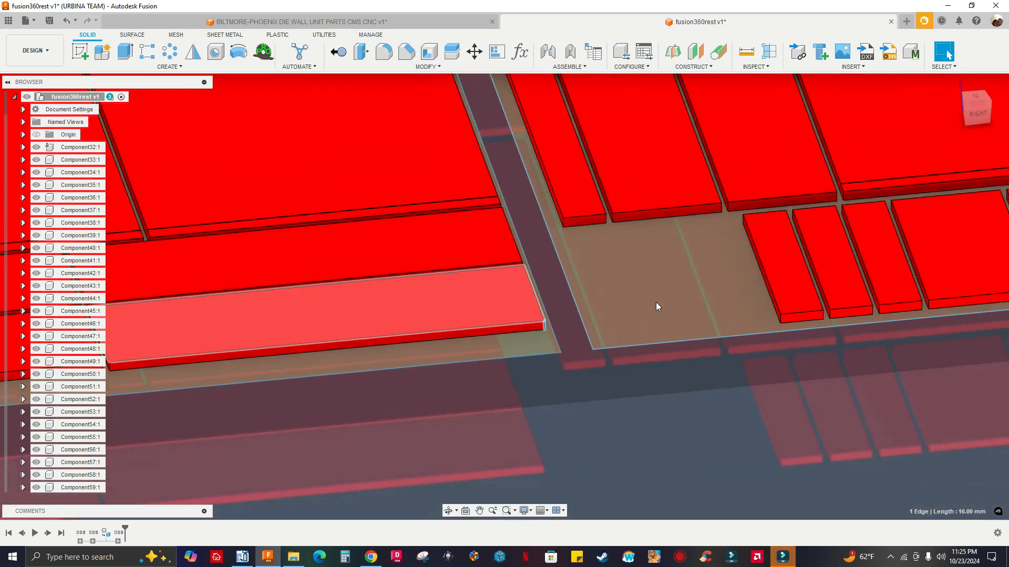
Step: Measure the thickness of the first small narrow panel on the neighbouring red-panel board at its corner edge
scroll(765, 321, "up", 5)
scroll(718, 320, "down", 10)
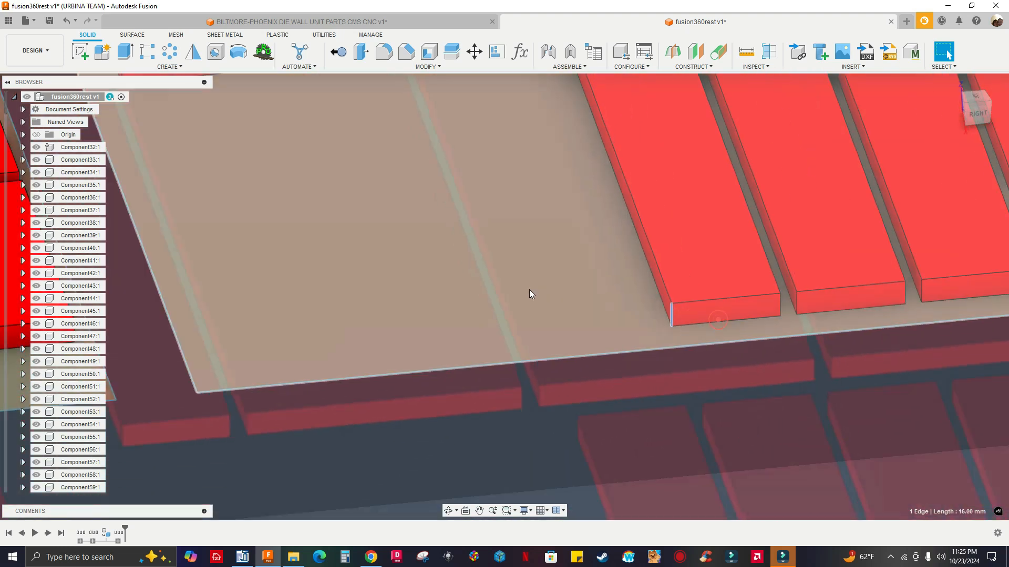
scroll(536, 246, "down", 4)
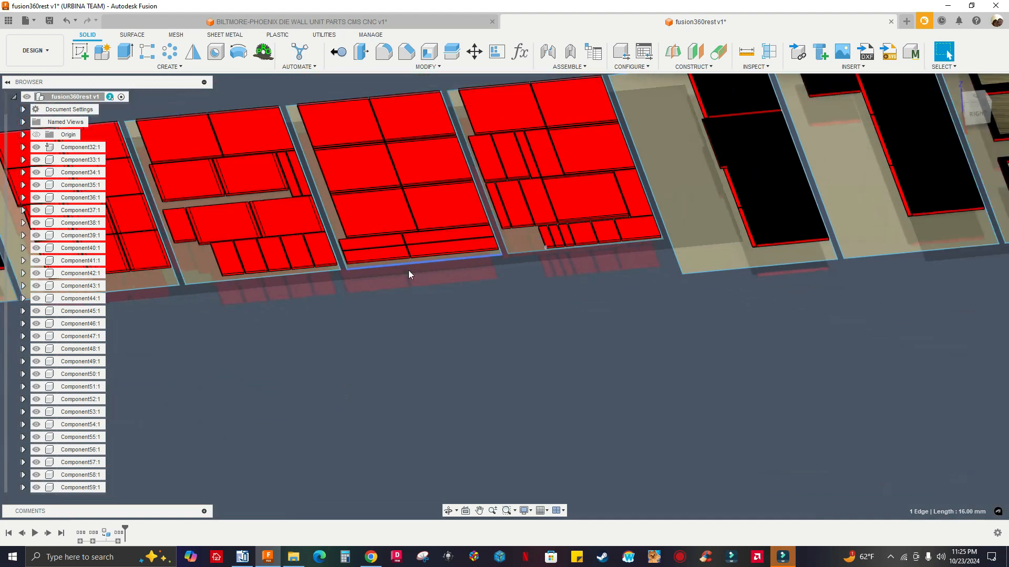
Step: Try to measure the thickness of the last panel in the lowest row on the red-panel board beside the single-black-panel board
middle_click_drag(353, 262, 534, 244)
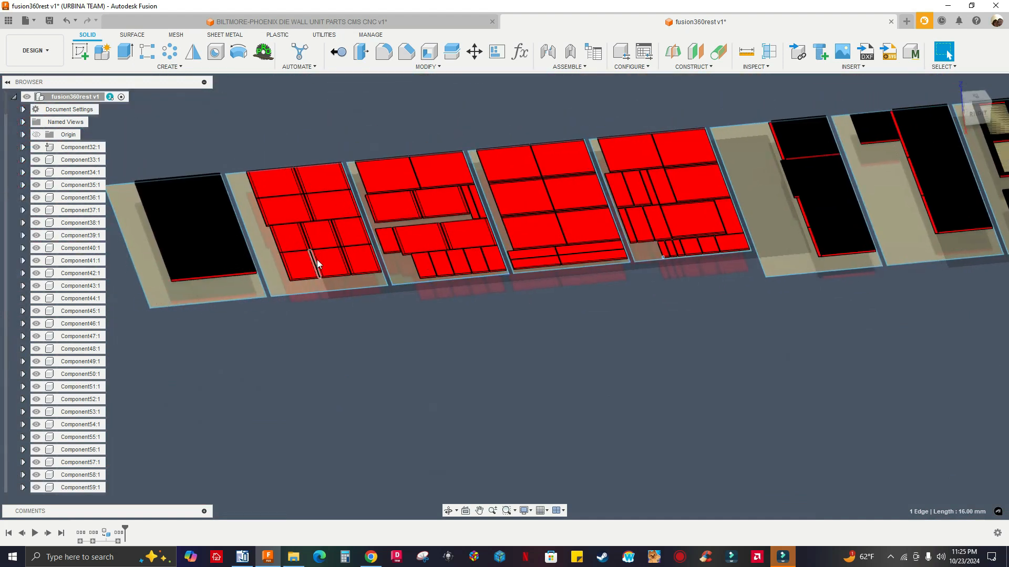
scroll(317, 260, "up", 10)
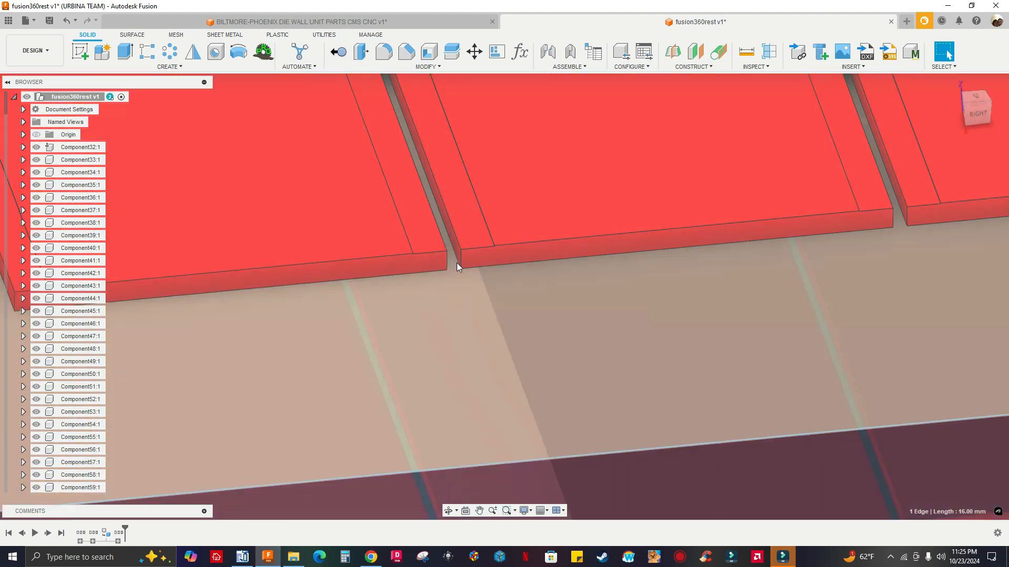
middle_click_drag(554, 254, 452, 275)
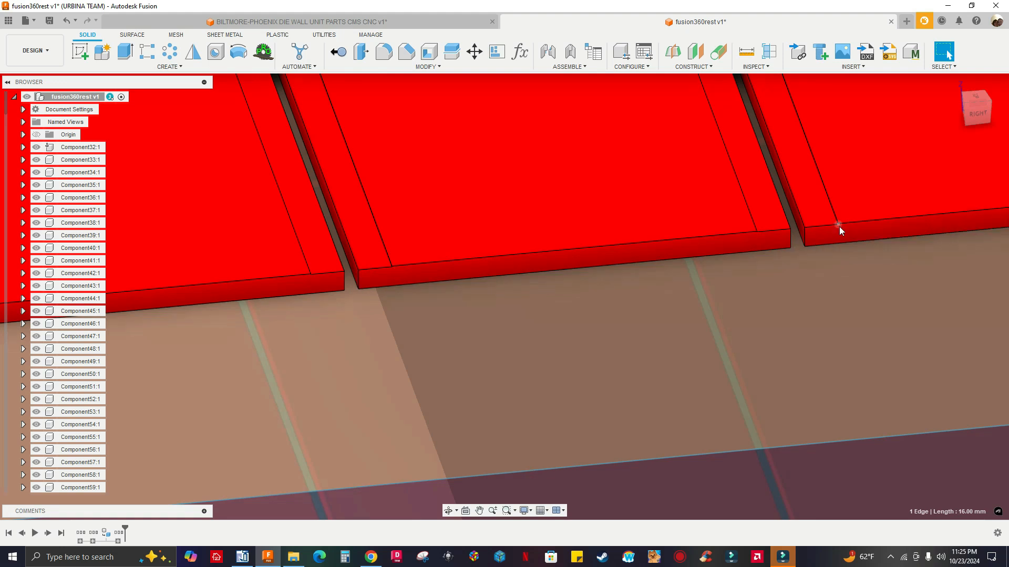
middle_click_drag(840, 226, 595, 239)
scroll(362, 243, "down", 4)
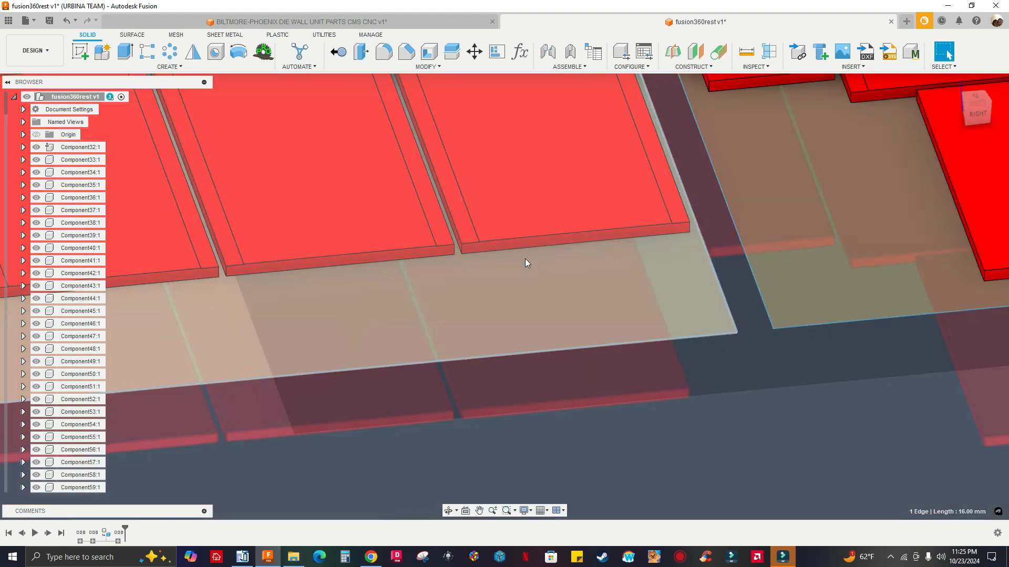
left_click(748, 56)
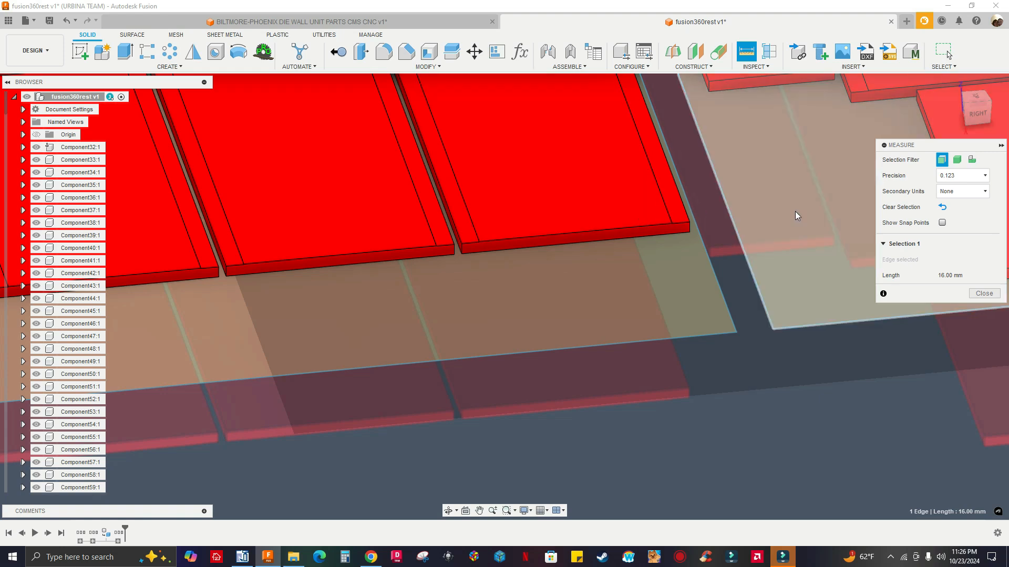
scroll(605, 250, "up", 2)
scroll(606, 251, "up", 2)
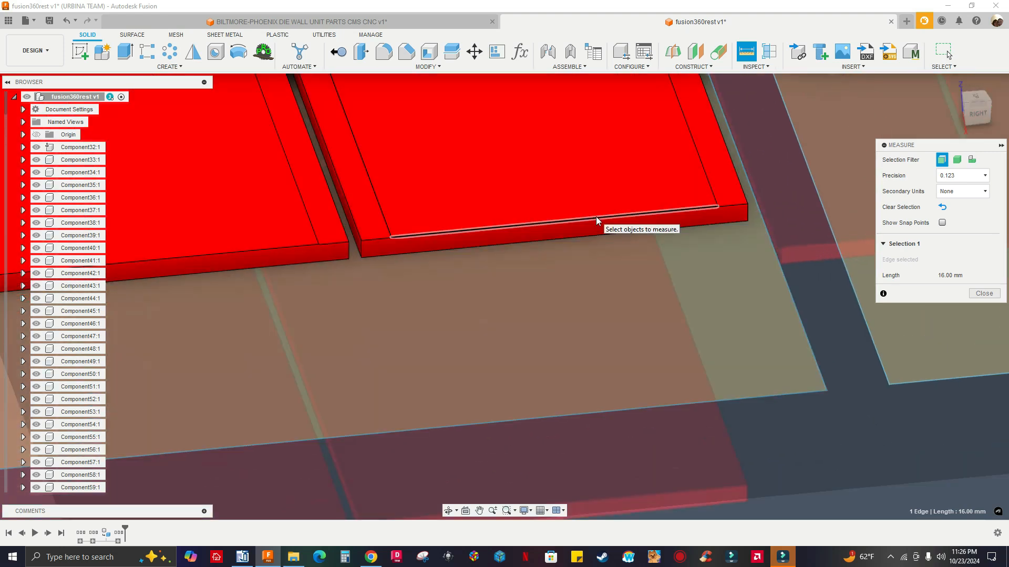
left_click(596, 217)
left_click(591, 237)
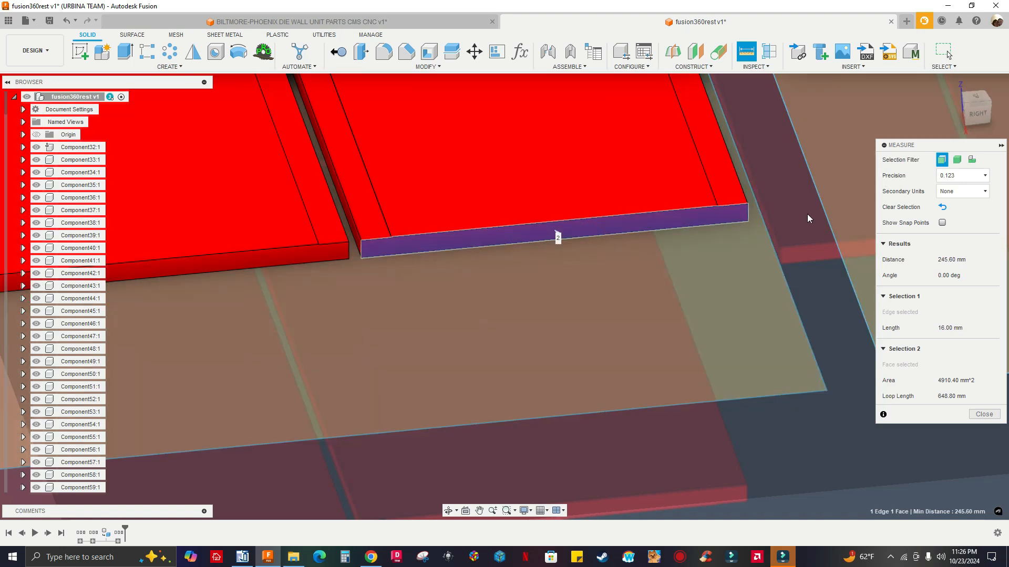
key("Escape")
Step: Measure that end panel's thickness between the inner line along its front on the upper face and its lower front edge
key("i")
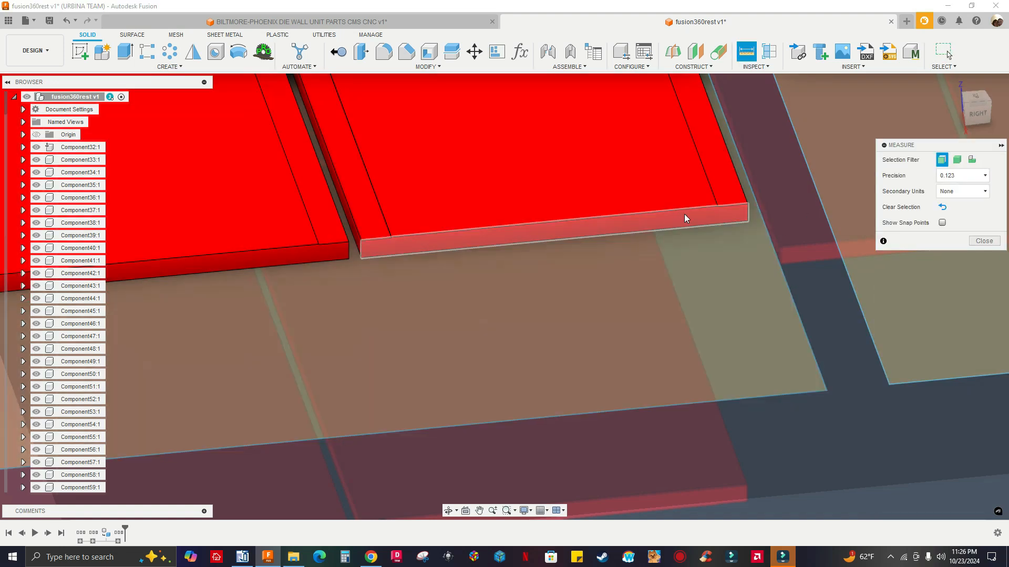
left_click(570, 221)
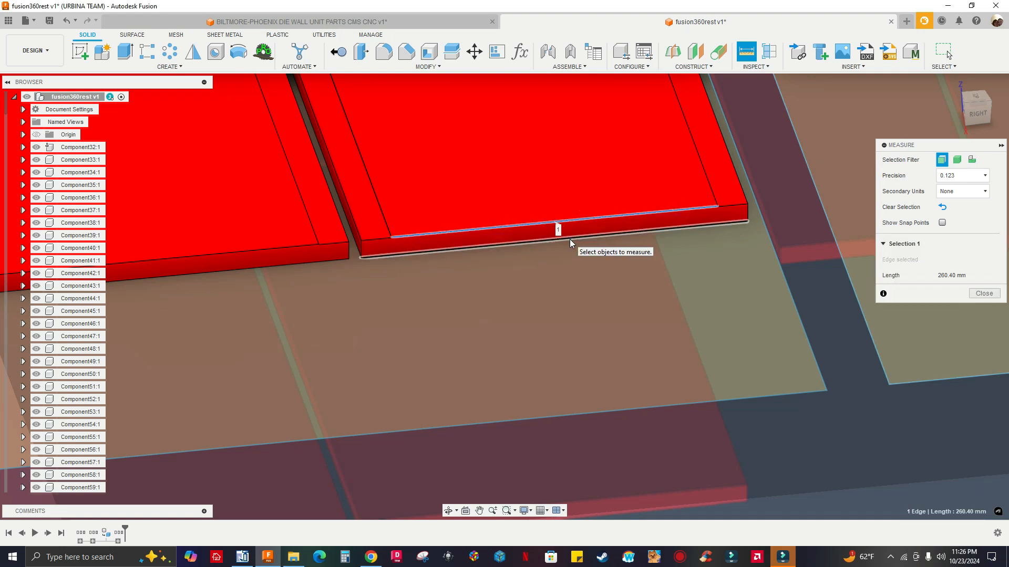
left_click(570, 239)
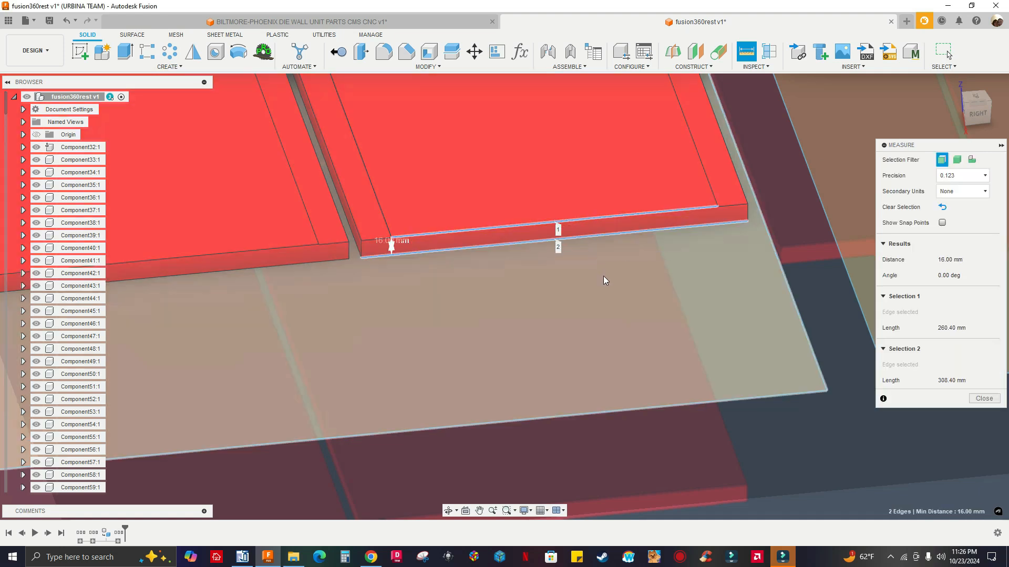
scroll(477, 285, "down", 6)
key("Escape")
Step: Examine the black grooved panels and their layout on the boards in the middle of the row
scroll(525, 305, "down", 3)
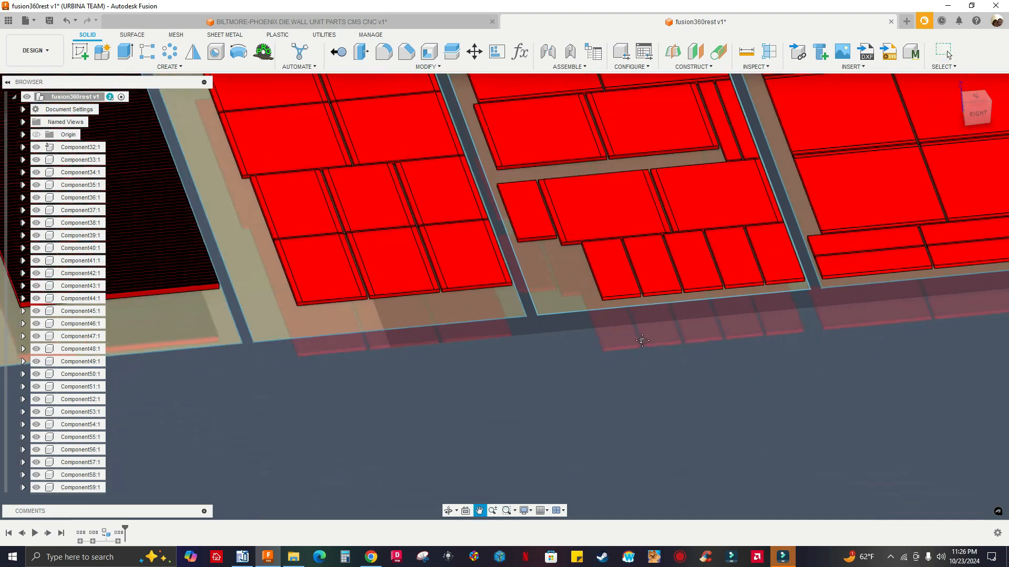
middle_click_drag(699, 241, 336, 347)
scroll(462, 349, "down", 4)
middle_click_drag(605, 329, 367, 332)
middle_click_drag(652, 340, 380, 367)
middle_click_drag(557, 354, 357, 360)
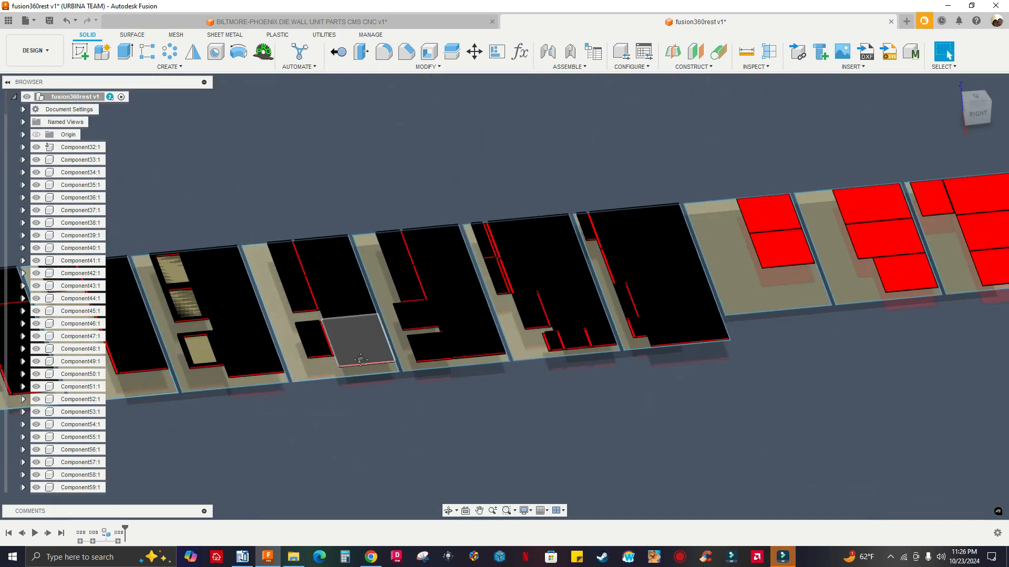
scroll(667, 326, "up", 3)
scroll(761, 397, "up", 3)
scroll(562, 392, "up", 3)
scroll(288, 364, "up", 3)
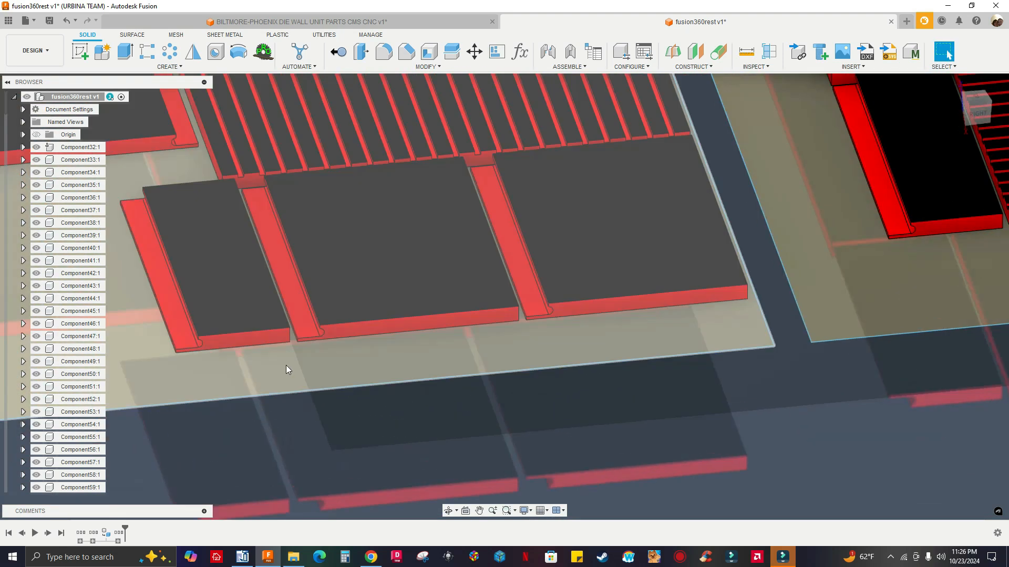
scroll(577, 342, "up", 2)
scroll(530, 345, "up", 2)
scroll(528, 343, "down", 8)
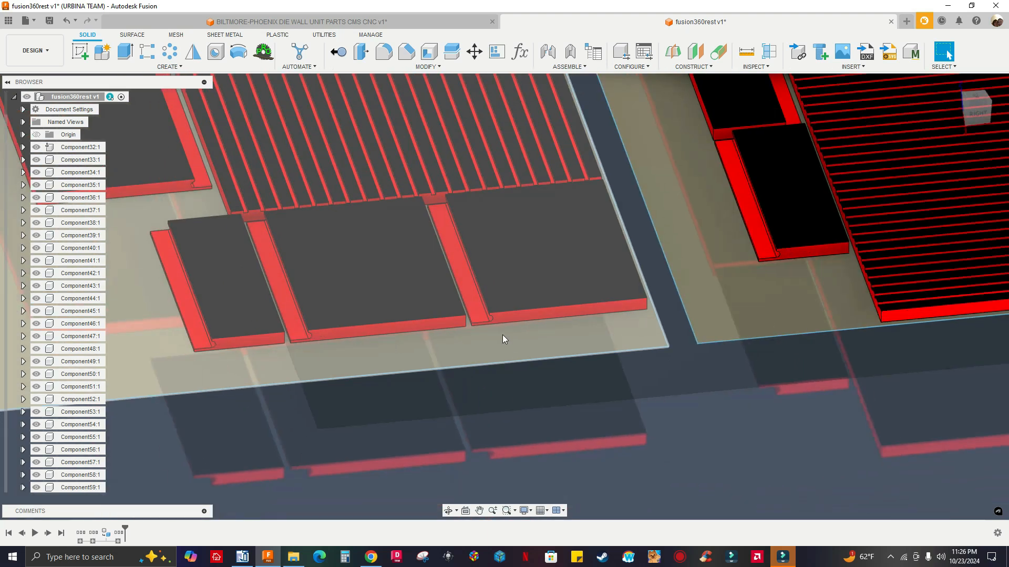
middle_click_drag(555, 357, 381, 426)
scroll(457, 391, "down", 2)
Step: Examine the red-panel boards beyond the black ones, up to the last board of the row
middle_click_drag(605, 374, 477, 386)
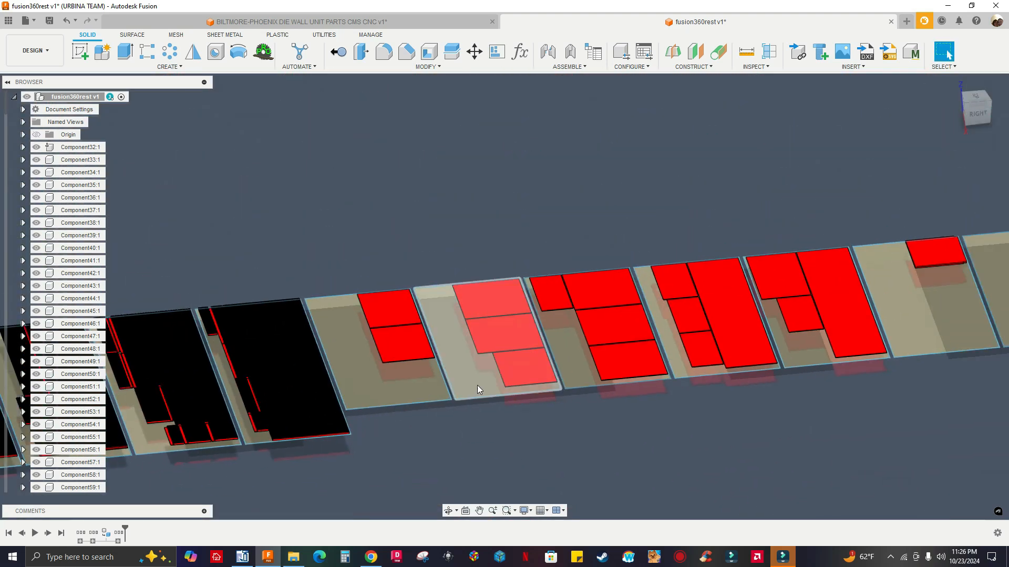
middle_click_drag(609, 368, 369, 366)
mouse_move(660, 375)
middle_mouse_down()
mouse_move(394, 410)
mouse_move(254, 395)
middle_mouse_up()
scroll(871, 319, "up", 3)
scroll(871, 320, "up", 2)
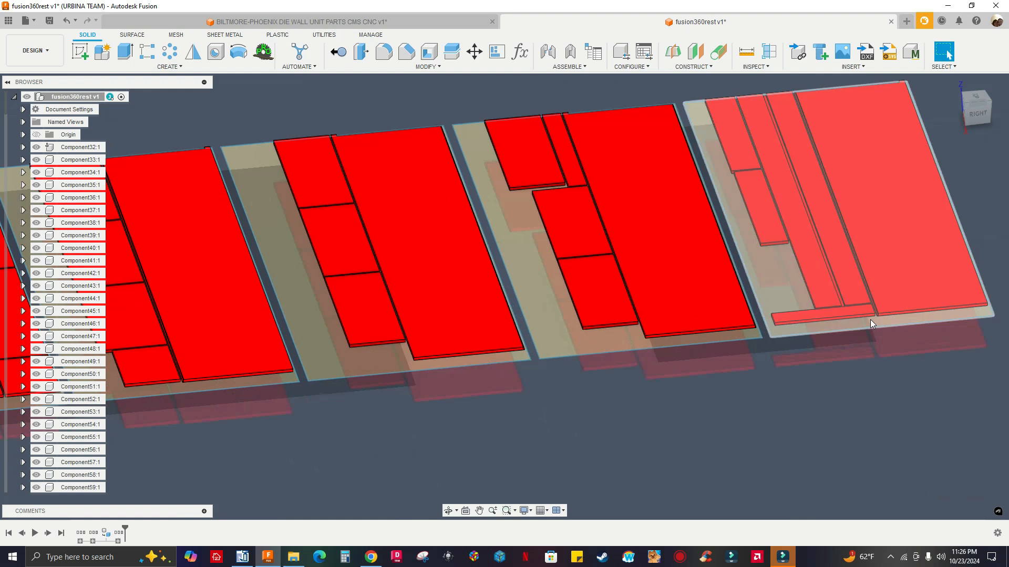
scroll(870, 320, "down", 4)
scroll(799, 304, "down", 3)
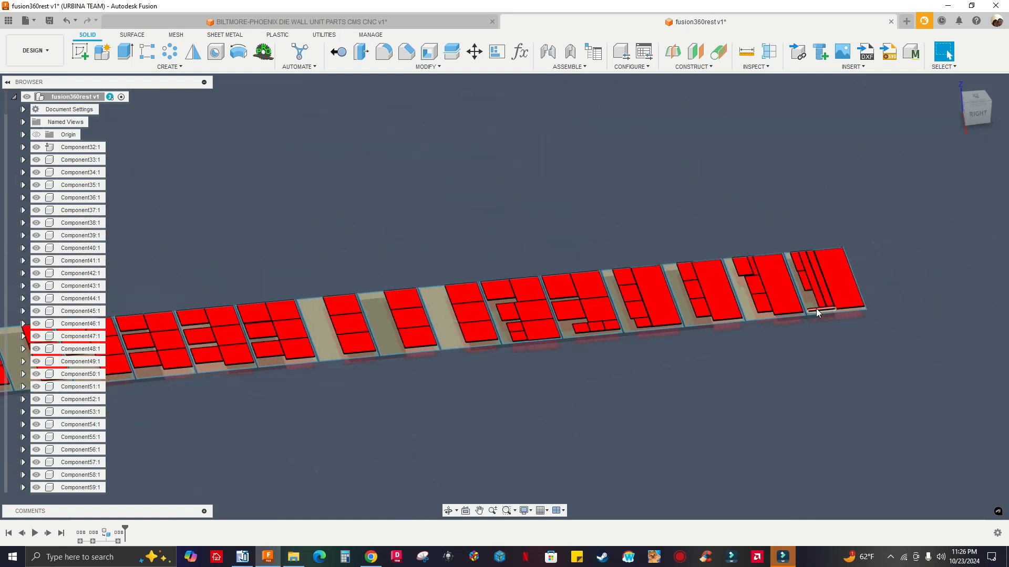
Step: Review the nested boards back from the red end past the black-panel boards, comparing layouts and leftover material across the row
scroll(578, 357, "up", 2)
middle_click_drag(622, 348, 783, 311)
scroll(620, 330, "down", 1)
middle_click_drag(551, 328, 705, 320)
scroll(413, 329, "up", 3)
scroll(504, 317, "down", 2)
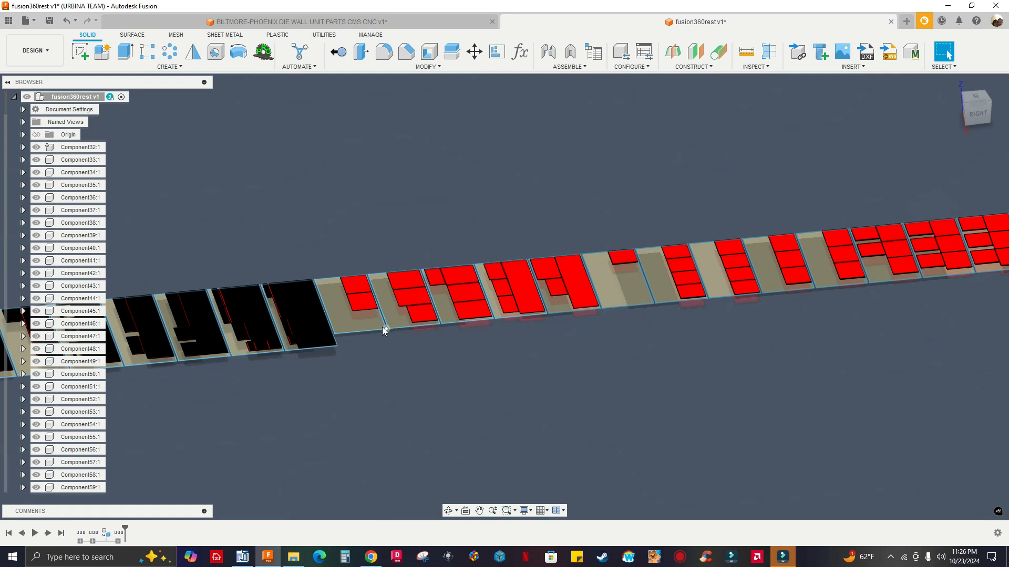
scroll(475, 366, "down", 2)
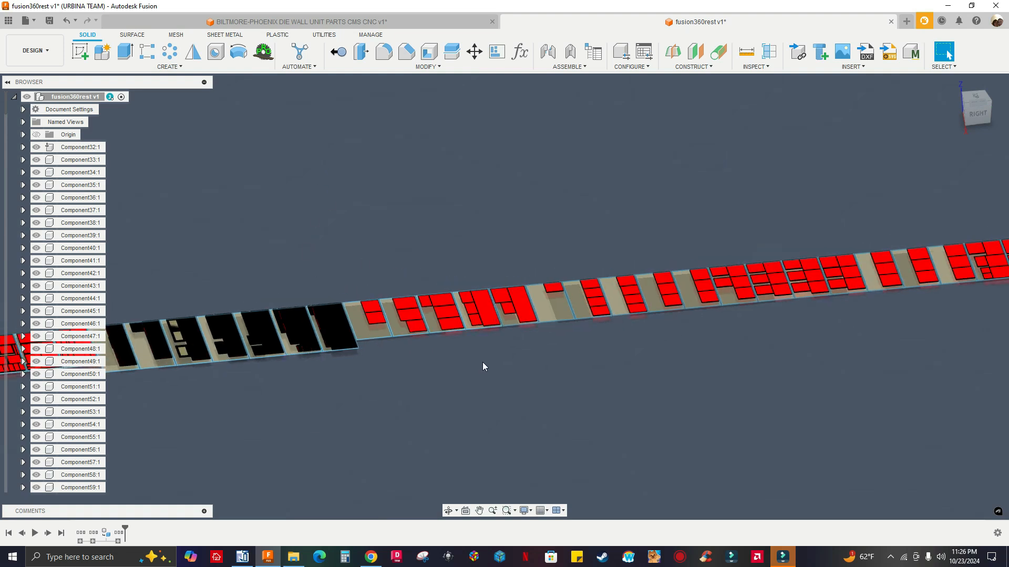
scroll(482, 361, "down", 1)
middle_click_drag(417, 378, 573, 366)
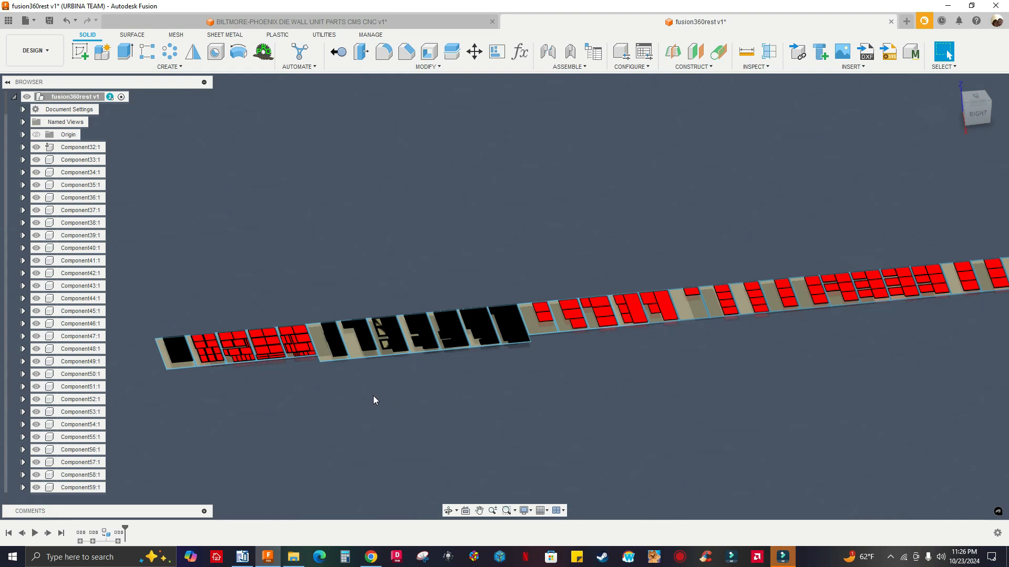
scroll(531, 410, "up", 3)
scroll(477, 387, "down", 2)
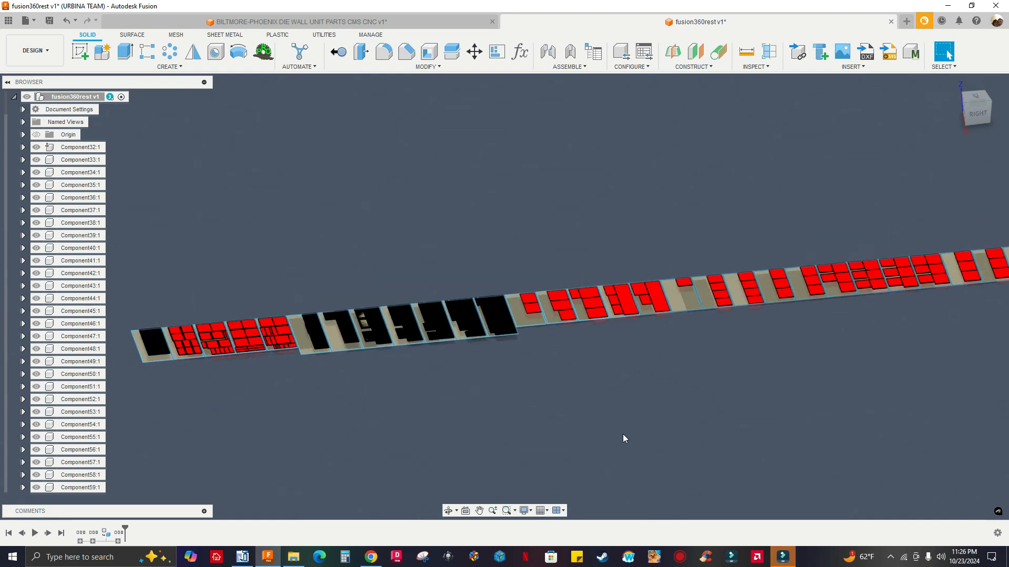
scroll(581, 421, "down", 2)
scroll(443, 398, "up", 3)
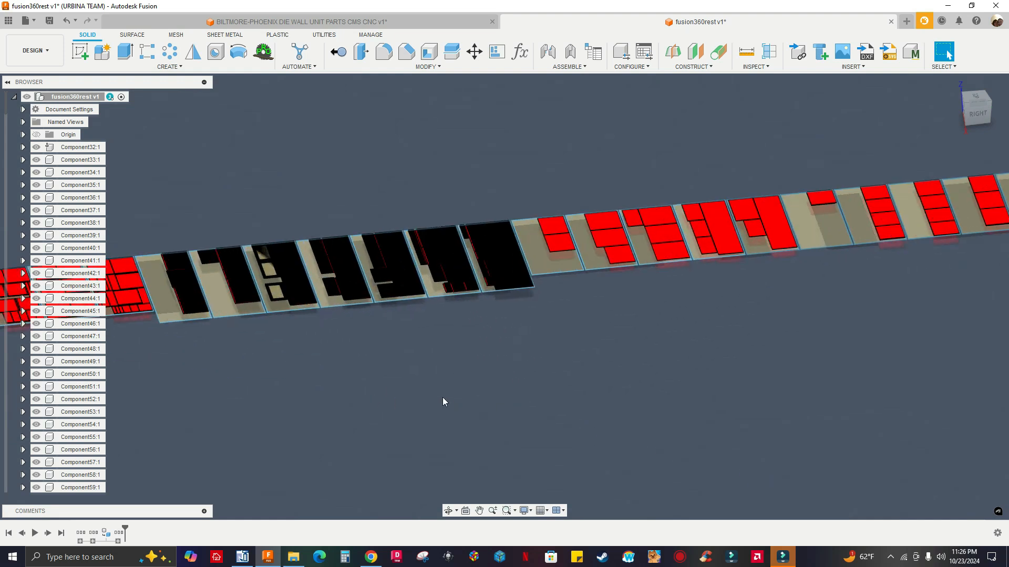
scroll(591, 392, "down", 2)
scroll(525, 341, "down", 3)
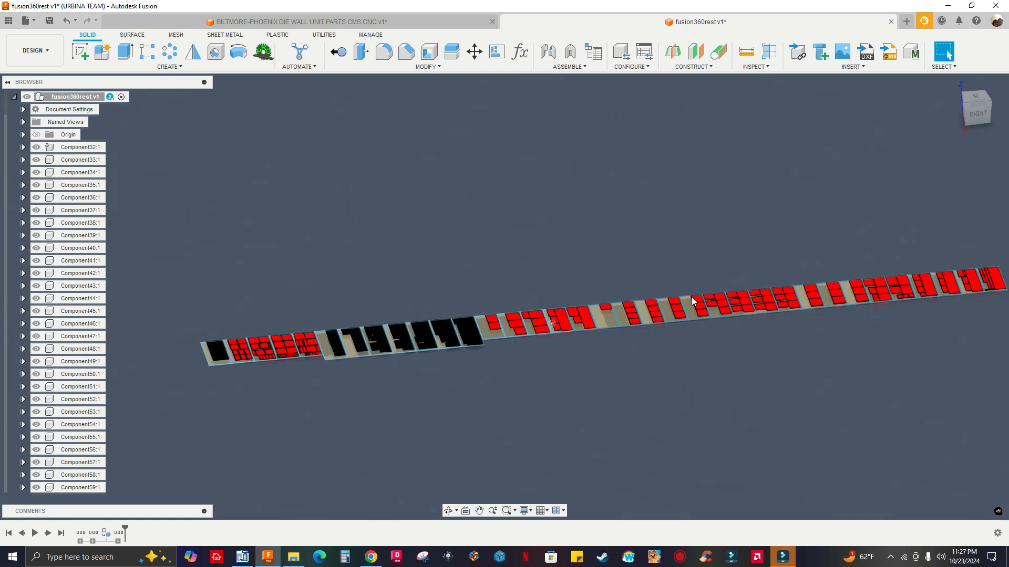
Step: Switch to the Top view, rotate it so the row of boards stands upright, and examine the nesting from above
left_click(972, 97)
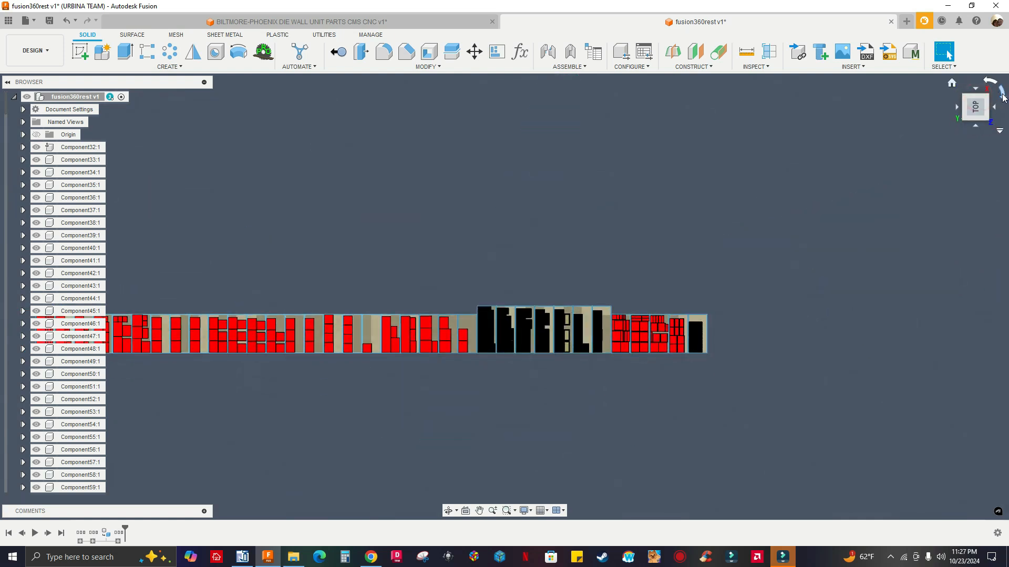
left_click(994, 95)
left_click(634, 256)
middle_click_drag(610, 219, 566, 436)
middle_click_drag(509, 213, 536, 378)
scroll(471, 231, "up", 4)
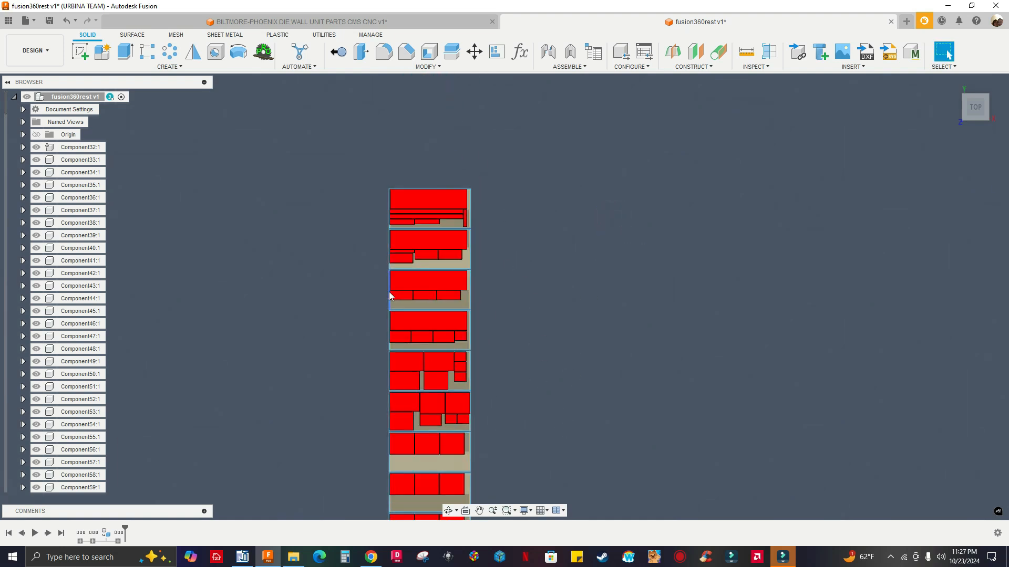
scroll(390, 294, "down", 10)
Step: Inspect the assembled wall unit and low cabinet in a tilted 3D view
scroll(578, 168, "up", 8)
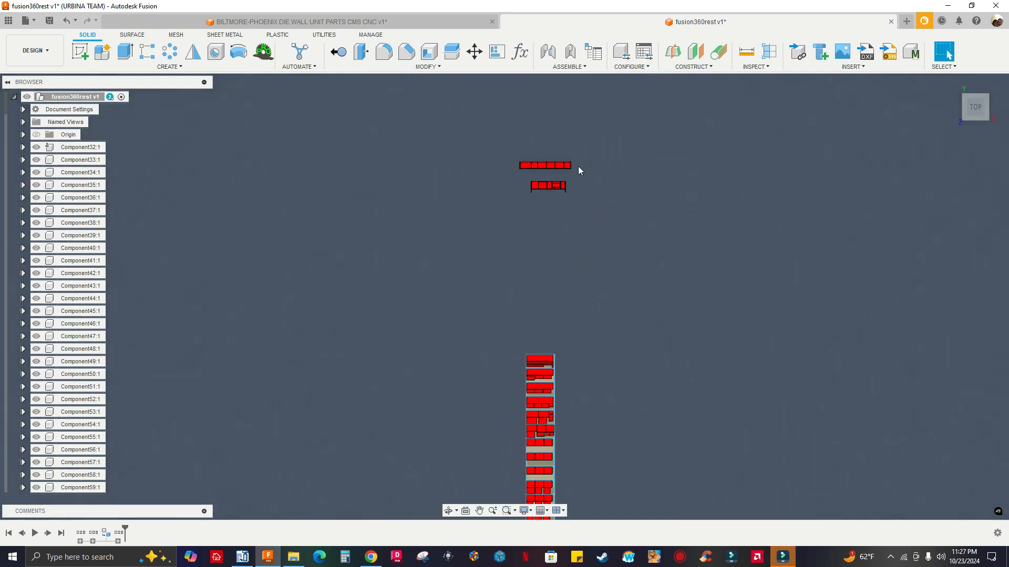
middle_click_drag(557, 250, 550, 314, "shift")
scroll(575, 267, "up", 7)
scroll(718, 374, "down", 3)
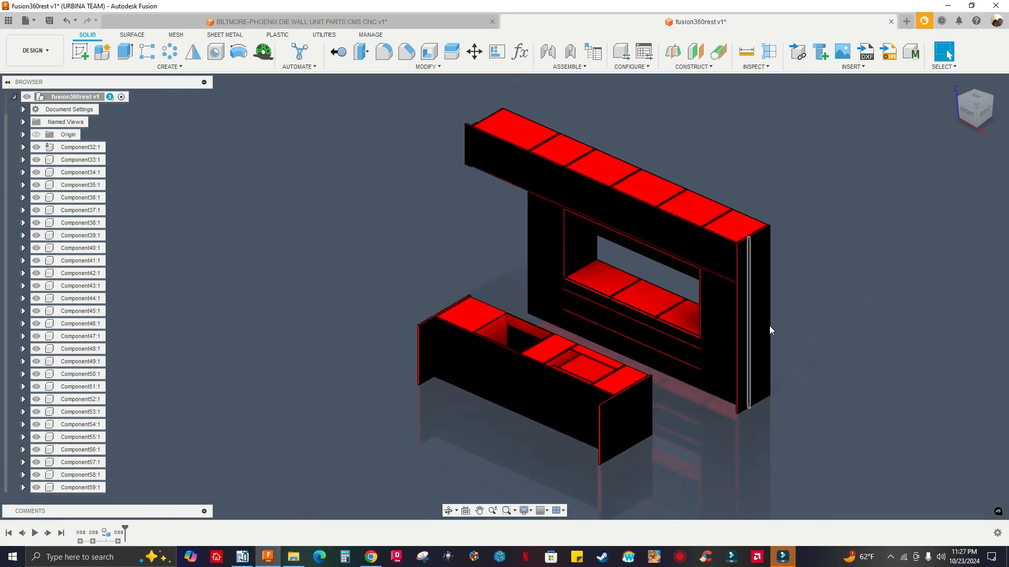
mouse_move(767, 348)
middle_mouse_down("shift")
mouse_move(688, 337)
mouse_move(756, 341)
mouse_move(759, 331)
middle_mouse_up("shift")
Step: Return from the cabinet model to the nested boards and examine the row in the tilted view from end to end
scroll(753, 320, "down", 7)
middle_click_drag(543, 339, 775, 199)
scroll(375, 336, "up", 3)
middle_click_drag(376, 336, 742, 272)
middle_click_drag(325, 368, 573, 281)
middle_click_drag(314, 351, 431, 329)
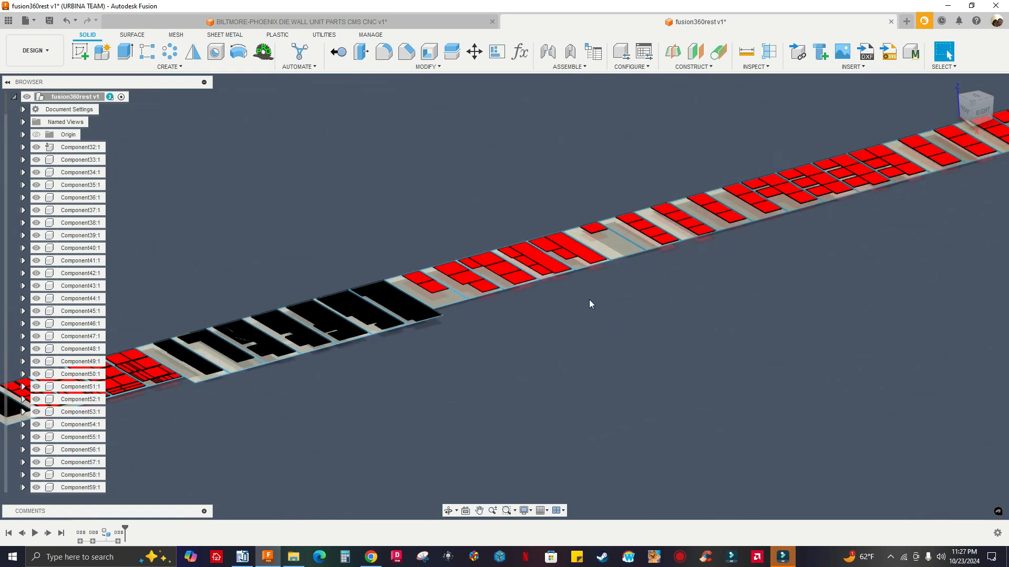
scroll(591, 299, "down", 6)
mouse_move(392, 386)
middle_mouse_down("shift")
mouse_move(399, 394)
mouse_move(392, 382)
middle_mouse_up("shift")
middle_click_drag(476, 375, 361, 411)
scroll(494, 361, "up", 1)
middle_click_drag(494, 360, 349, 409)
Step: Examine up close the strips, large panel and leftover material on the last red-panel board
scroll(765, 212, "up", 7)
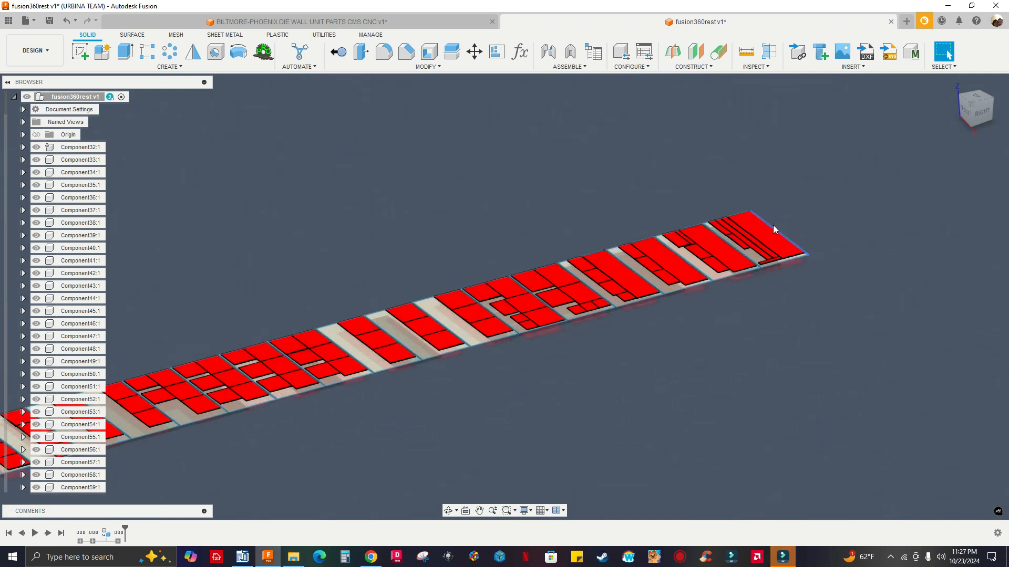
scroll(774, 225, "up", 8)
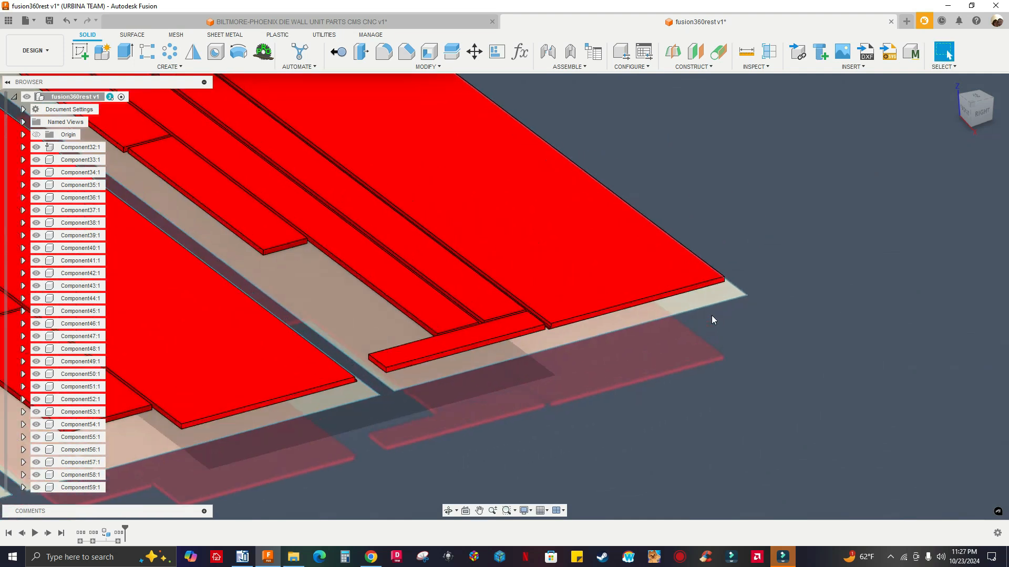
scroll(730, 311, "up", 2)
scroll(735, 297, "down", 4)
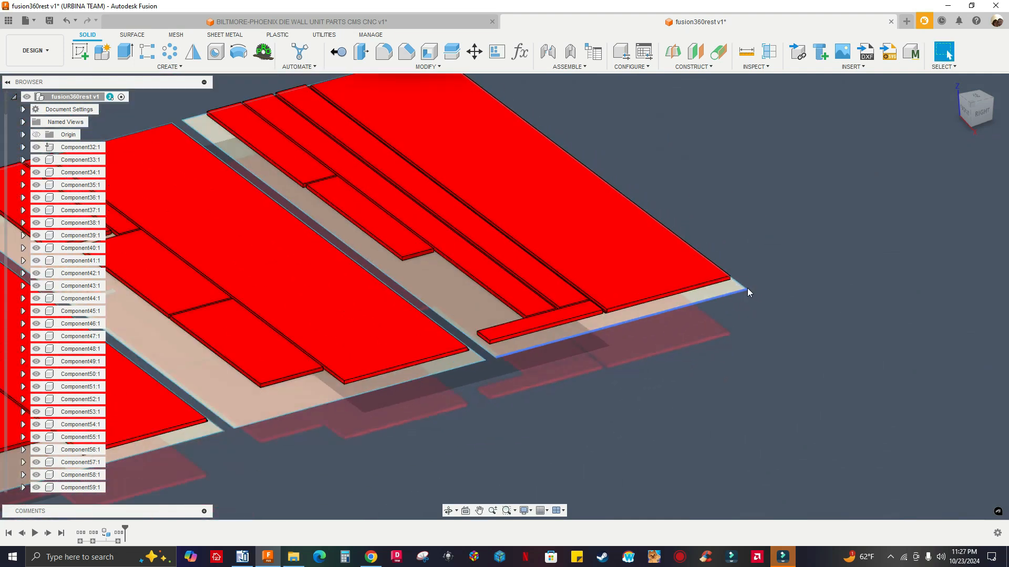
scroll(752, 299, "down", 3)
scroll(729, 320, "down", 8)
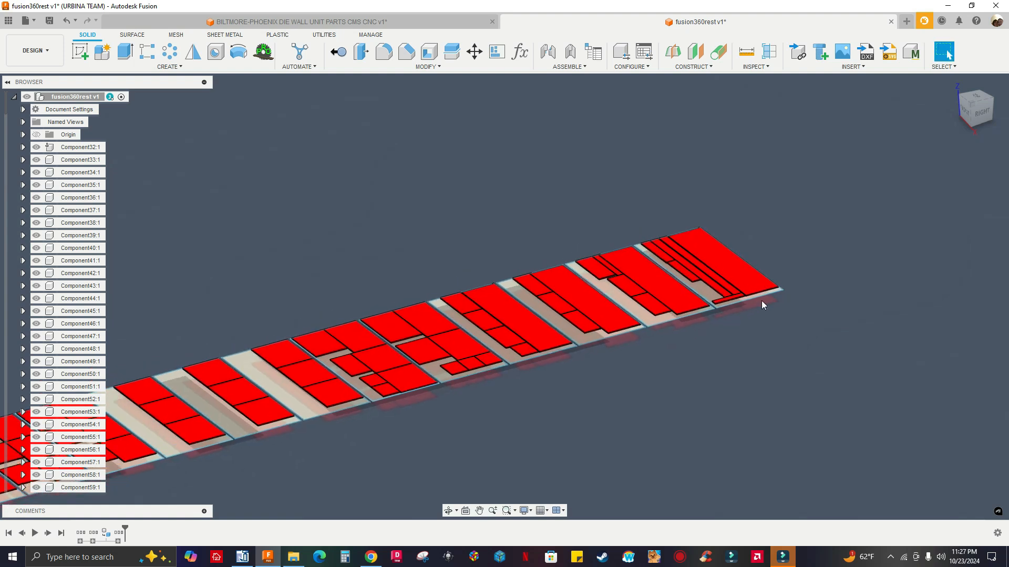
Step: Bring the complete row of nested boards into view and check the MapBoards Pro command description
scroll(801, 299, "down", 1)
scroll(547, 281, "down", 3)
middle_click_drag(409, 169, 460, 173)
middle_click_drag(433, 228, 518, 227)
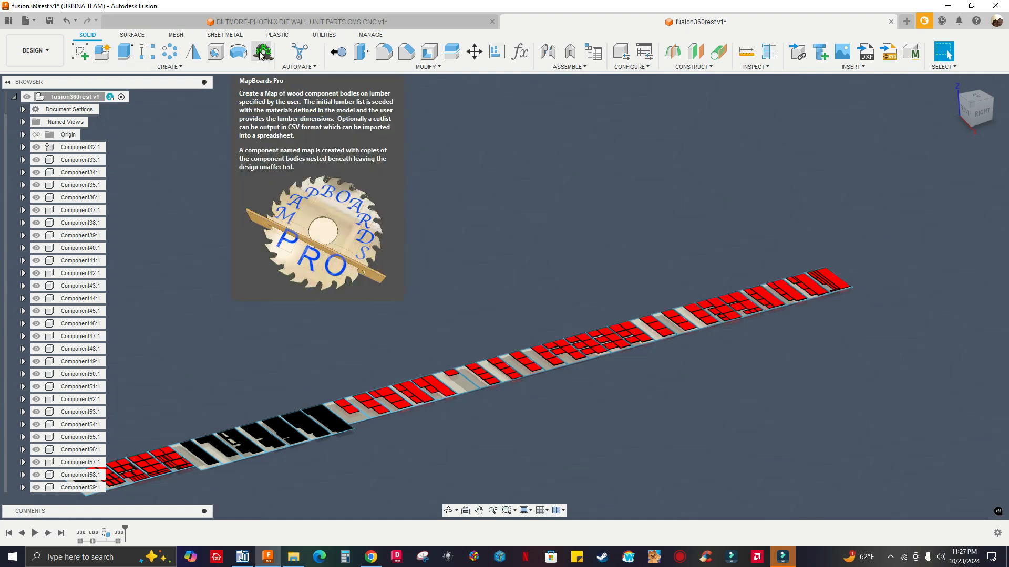
middle_click_drag(352, 150, 367, 115)
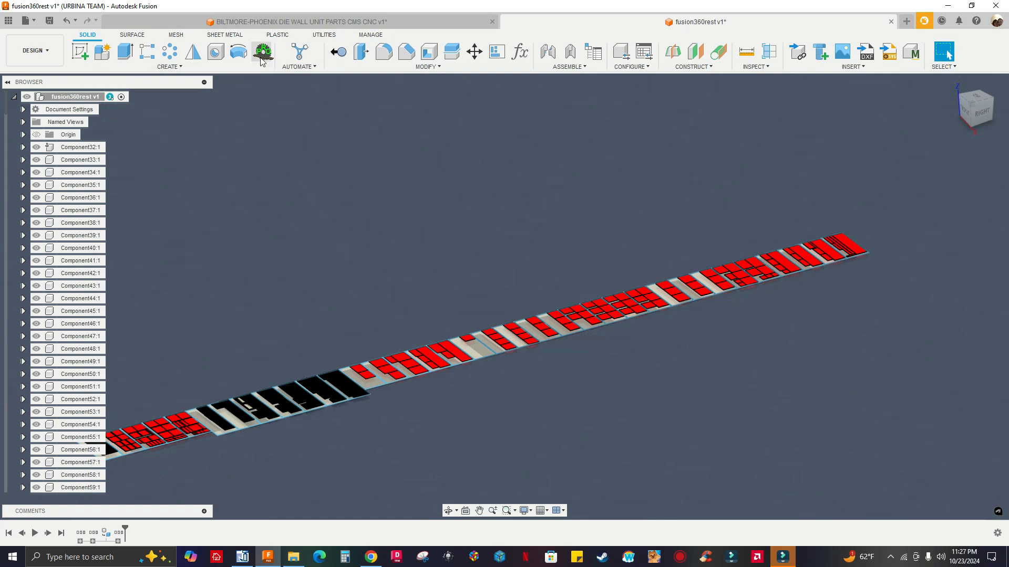
middle_click_drag(471, 230, 544, 216)
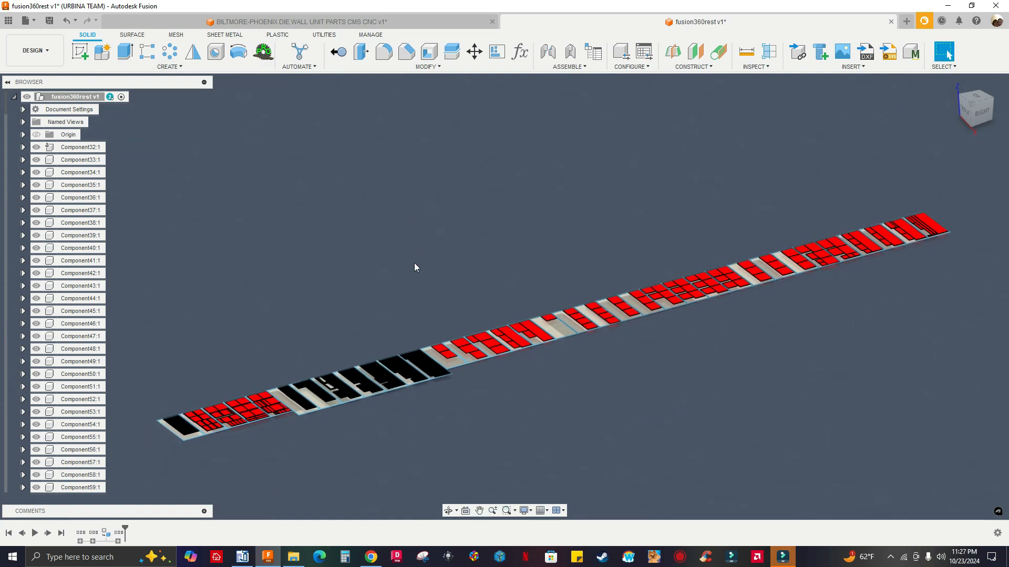
Step: Examine the row of nested boards from end to end and compare it with the assembled cabinets
scroll(428, 299, "up", 3)
middle_click_drag(651, 378, 497, 369)
middle_click_drag(656, 329, 472, 384)
scroll(723, 309, "down", 5)
middle_click_drag(398, 408, 456, 339)
scroll(315, 276, "down", 3)
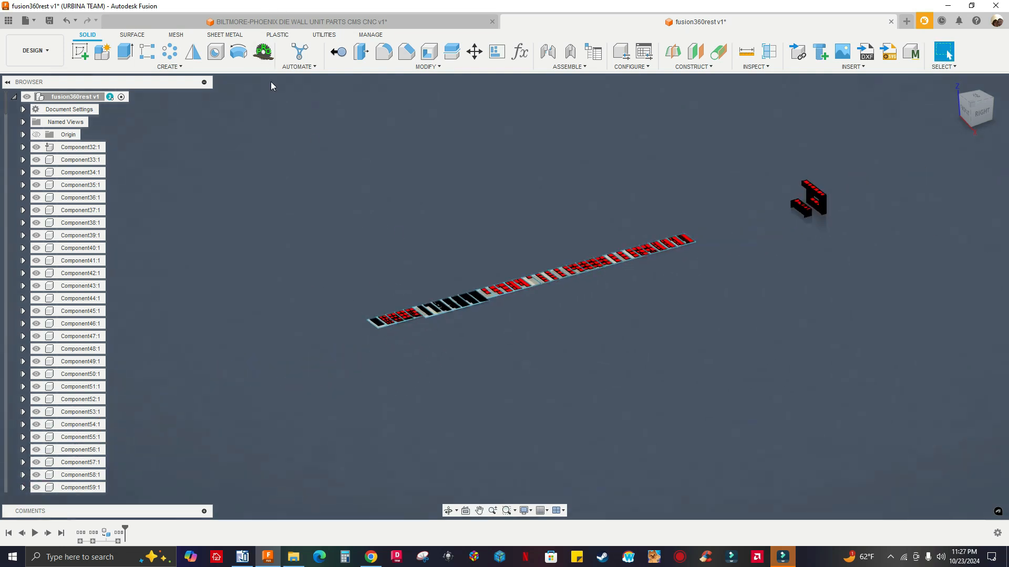
scroll(453, 313, "up", 2)
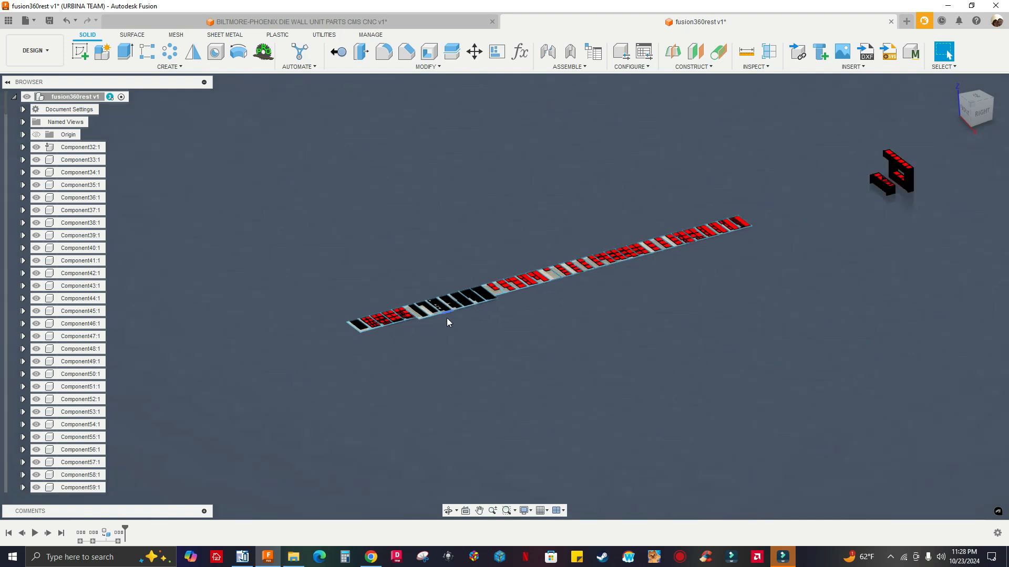
scroll(580, 309, "up", 2)
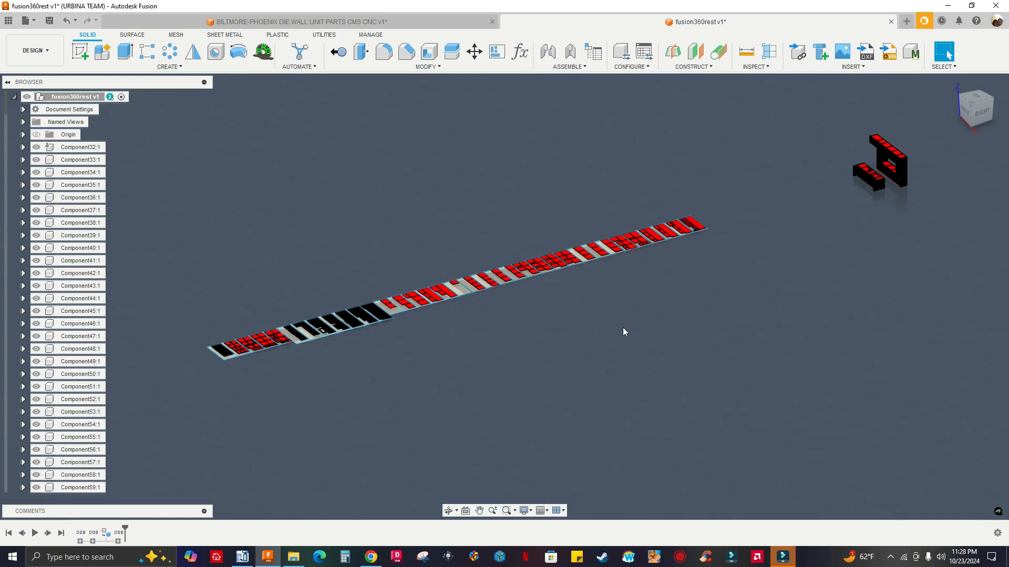
scroll(560, 374, "down", 2)
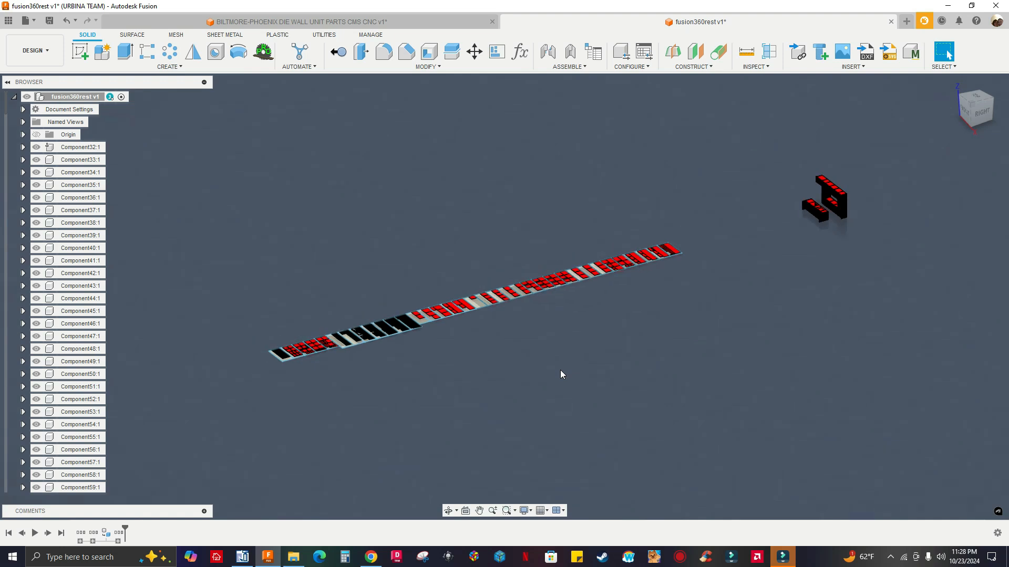
scroll(473, 400, "down", 4)
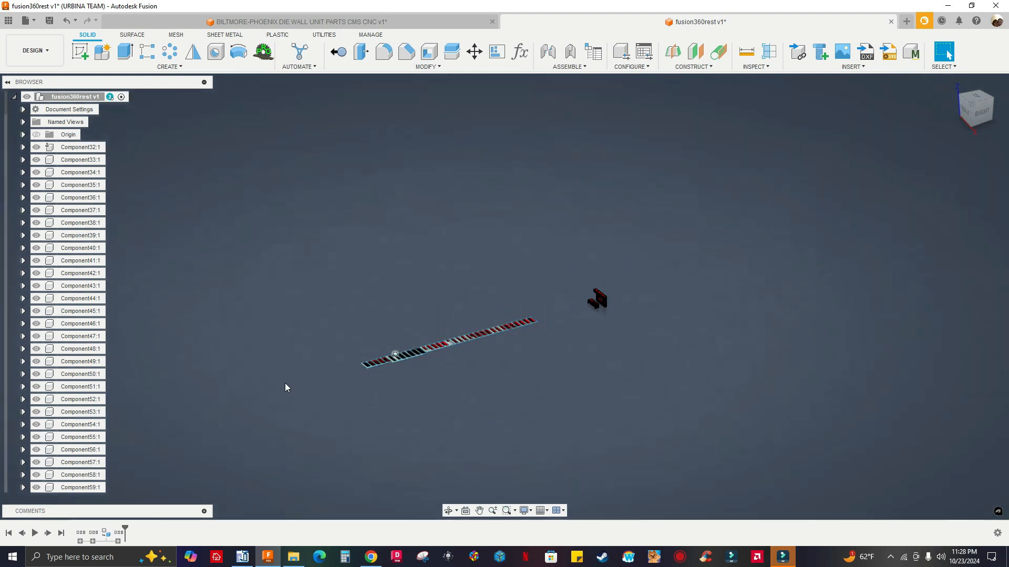
Step: Delete the map component containing the nested boards and return to the home view of the cabinets
scroll(53, 341, "down", 2)
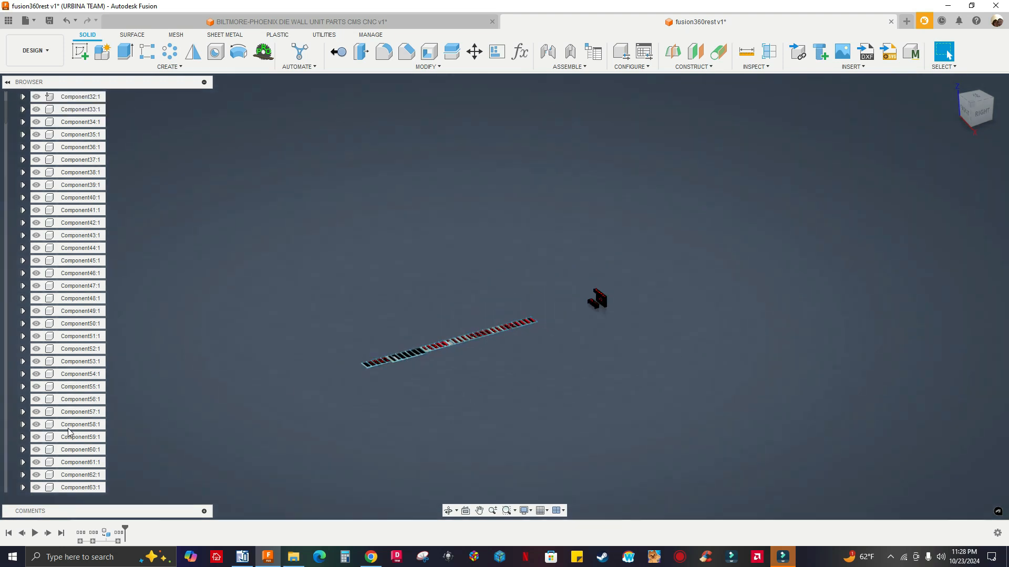
left_click_drag(6, 114, 13, 505)
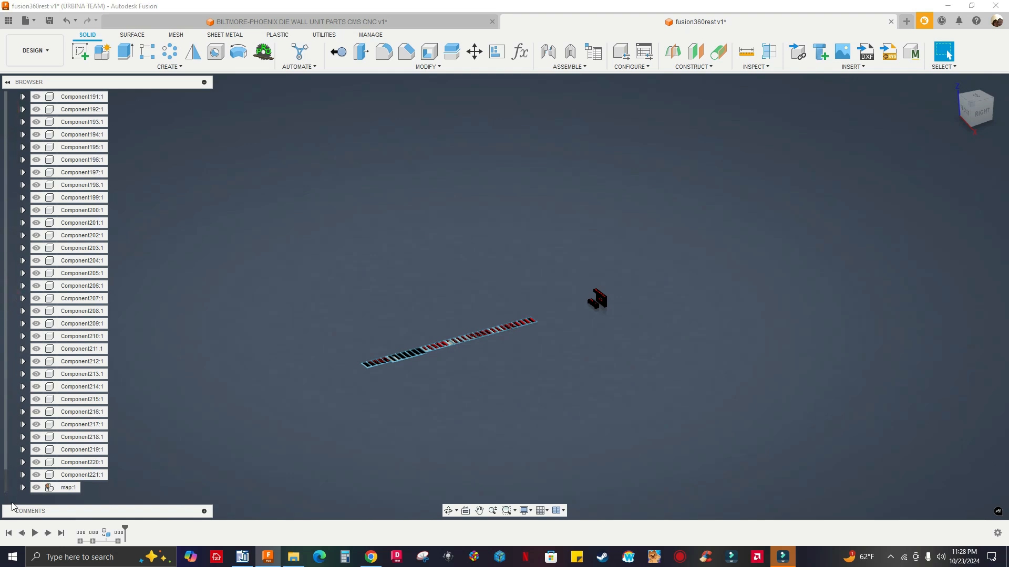
right_click(76, 494)
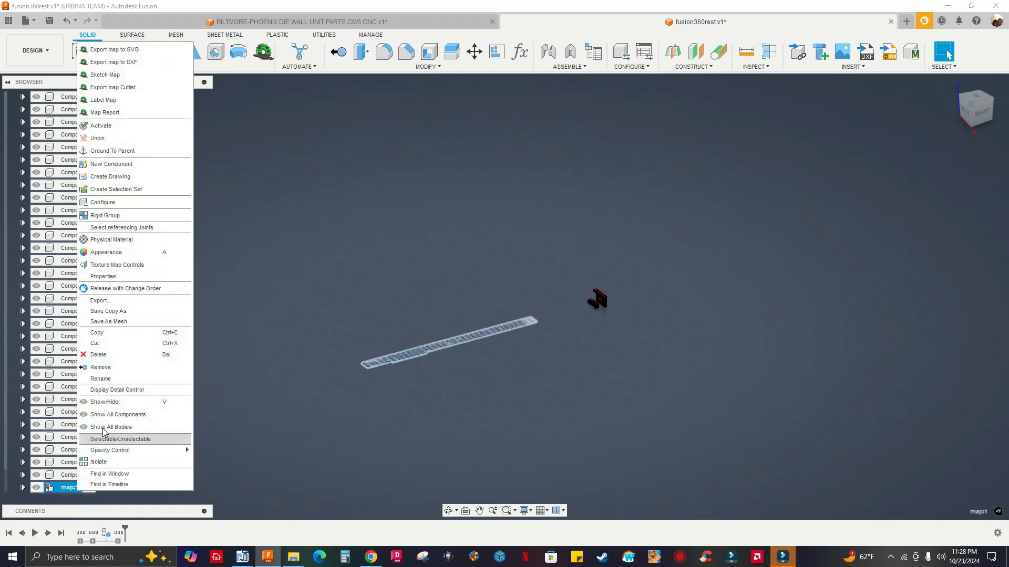
left_click(109, 354)
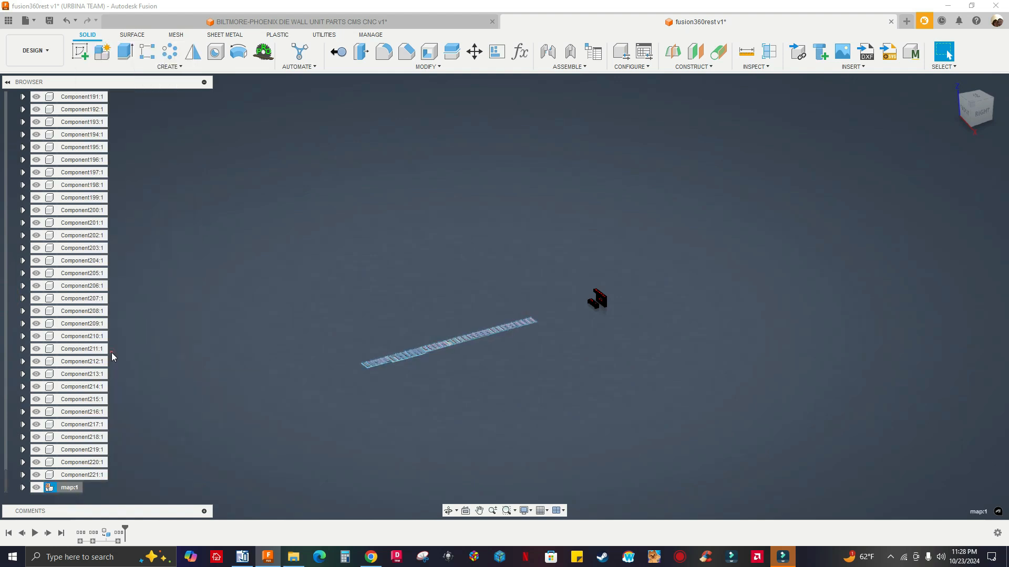
left_click(450, 299)
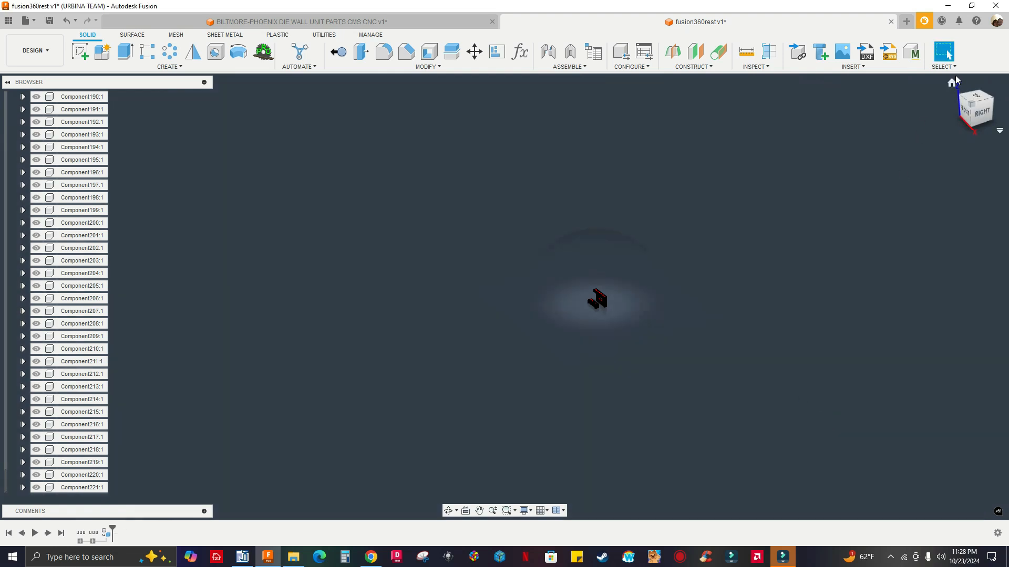
left_click(952, 82)
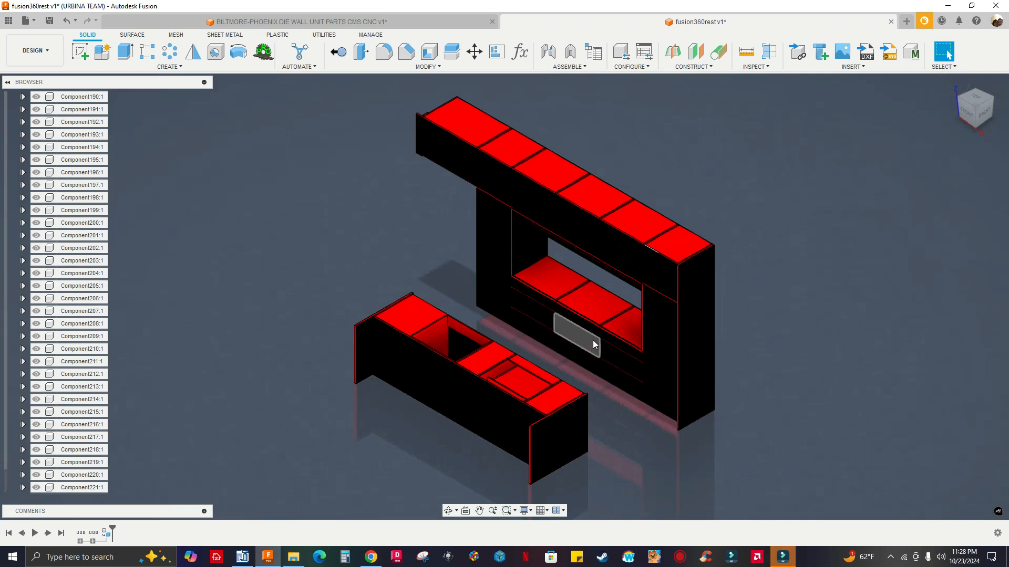
scroll(616, 411, "down", 4)
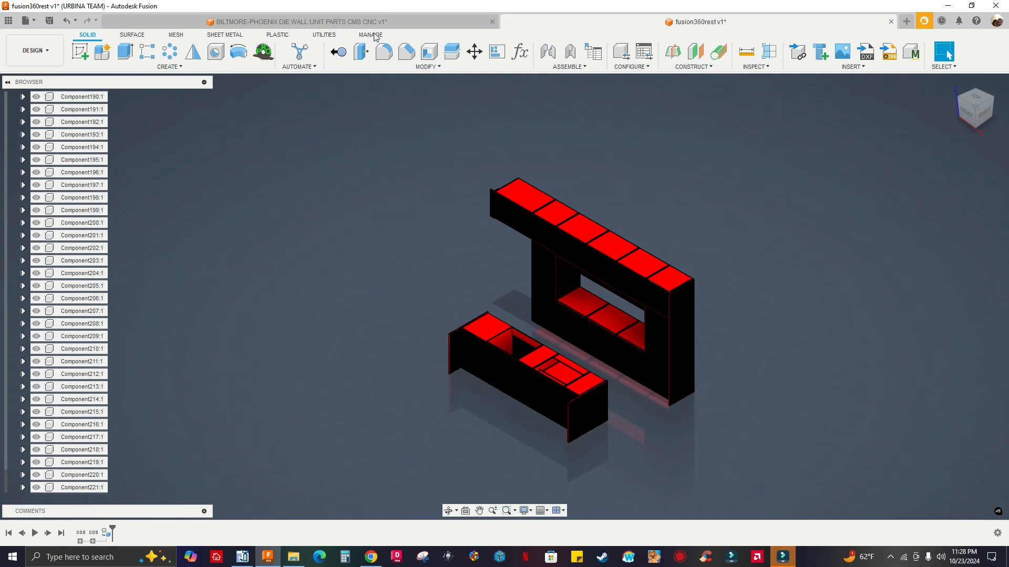
Step: Run nest preparation on the cabinet components with sketches ignored, reviewing the component list before accepting it
left_click(325, 35)
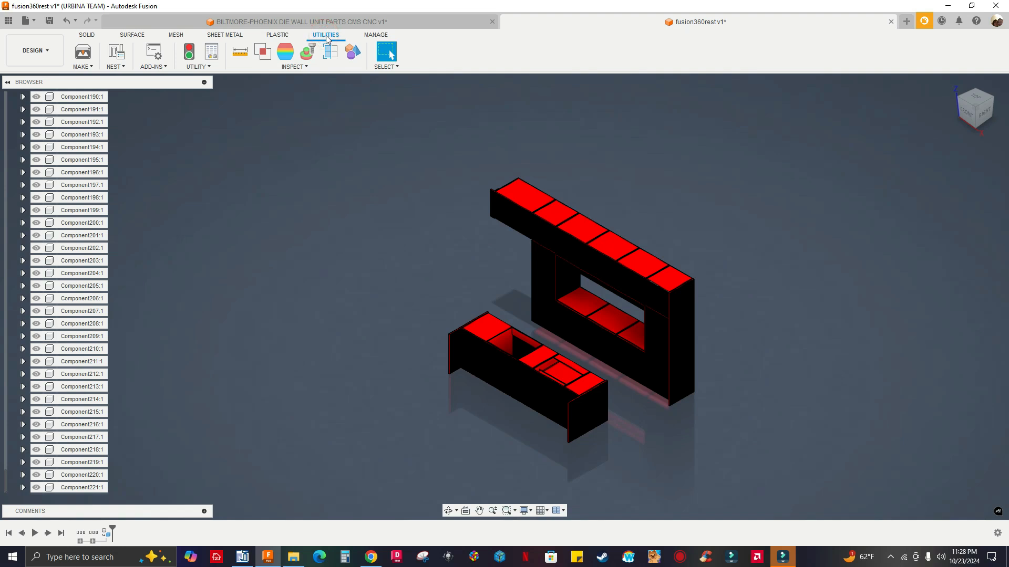
left_click(118, 53)
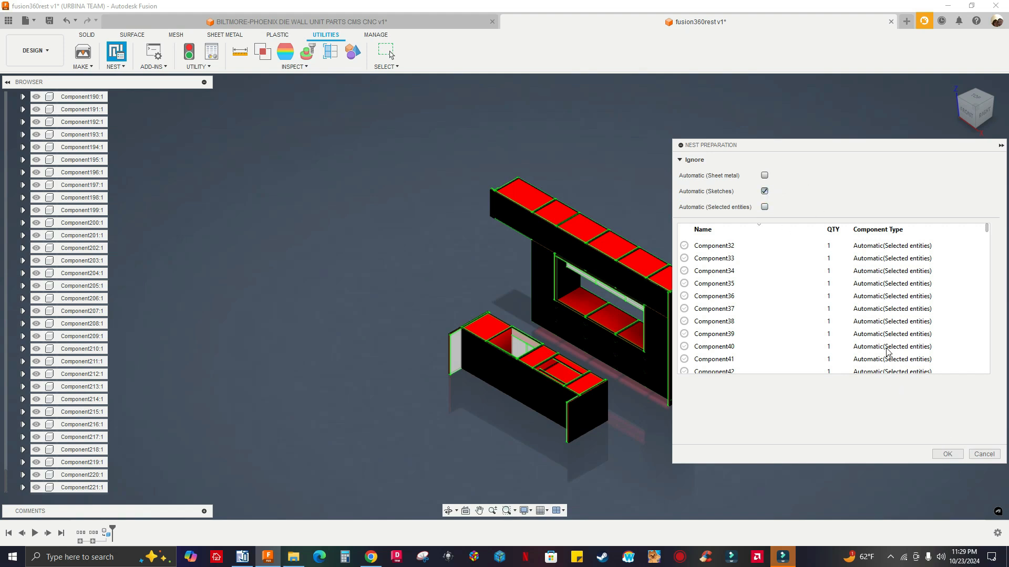
scroll(941, 268, "down", 5)
scroll(943, 284, "up", 5)
left_click(950, 453)
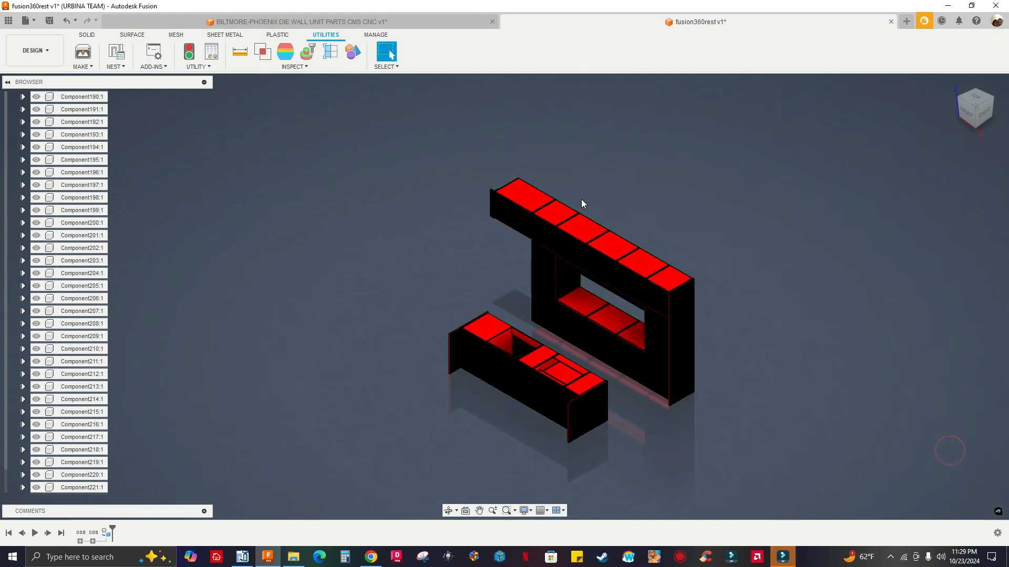
Step: Switch to the Manufacture workspace and bring up its fabrication tools
left_click(34, 52)
left_click(35, 168)
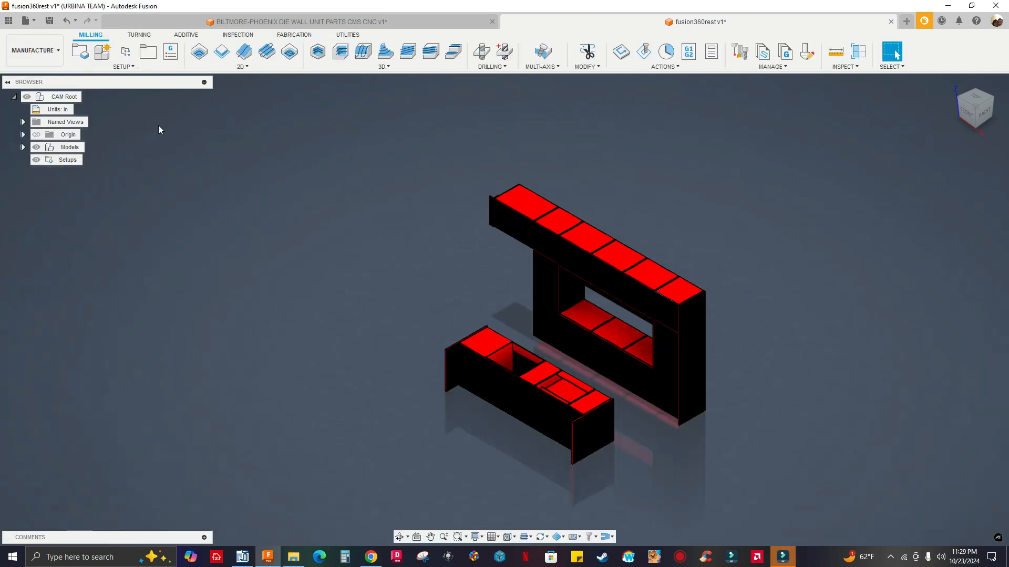
left_click(294, 35)
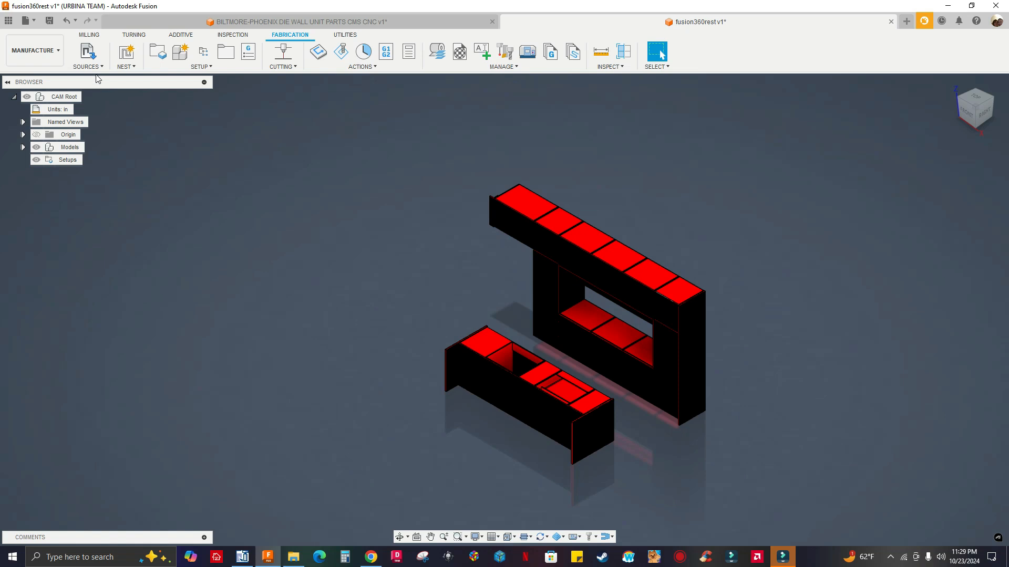
Step: Review the materials, thicknesses and sizes in the component sources and Component32's nest settings, leaving them unedited
left_click(89, 52)
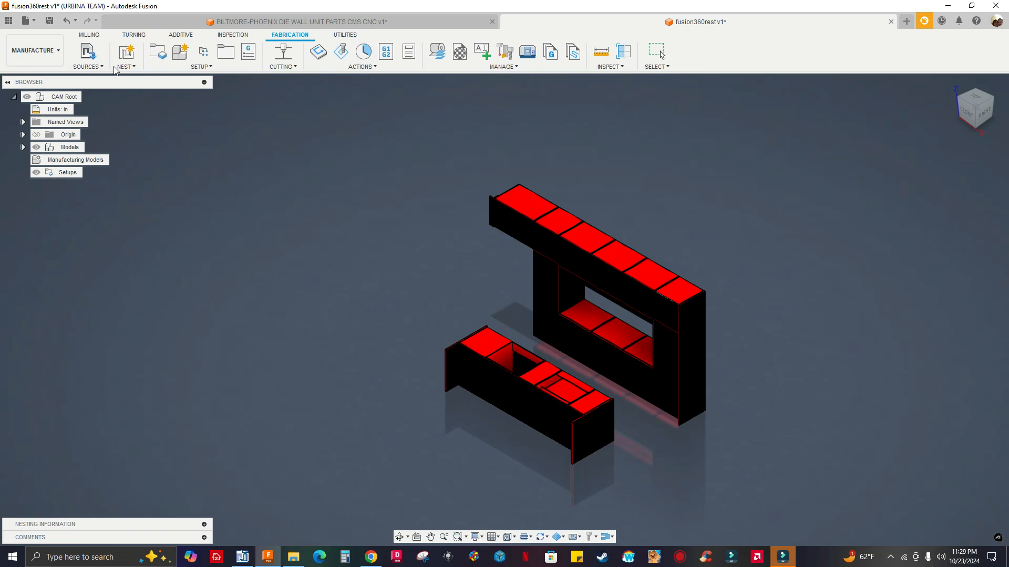
left_click(87, 51)
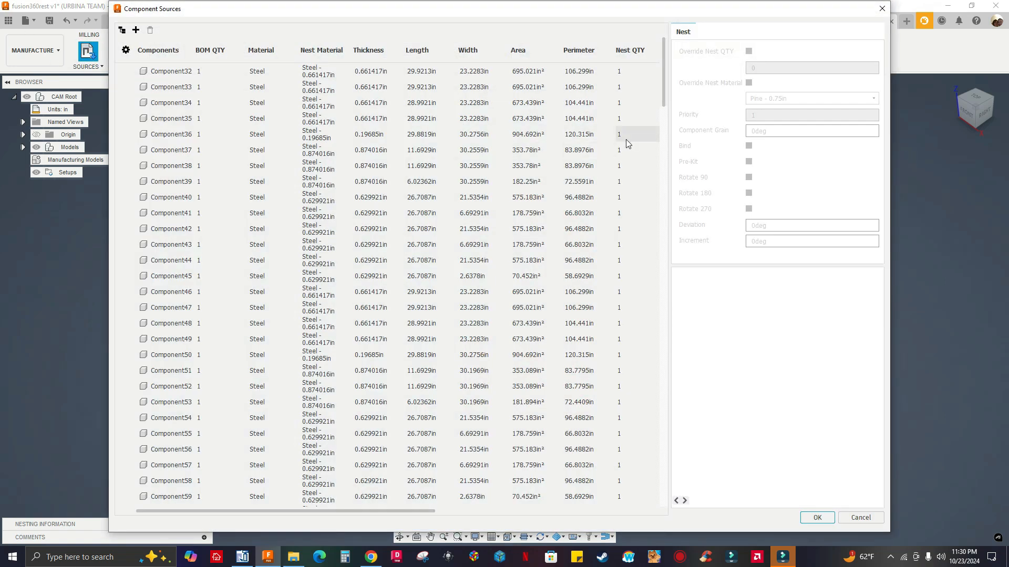
left_click(663, 94)
mouse_move(663, 94)
left_mouse_down()
mouse_move(682, 427)
mouse_move(671, 505)
mouse_move(651, 298)
mouse_move(665, 87)
left_mouse_up()
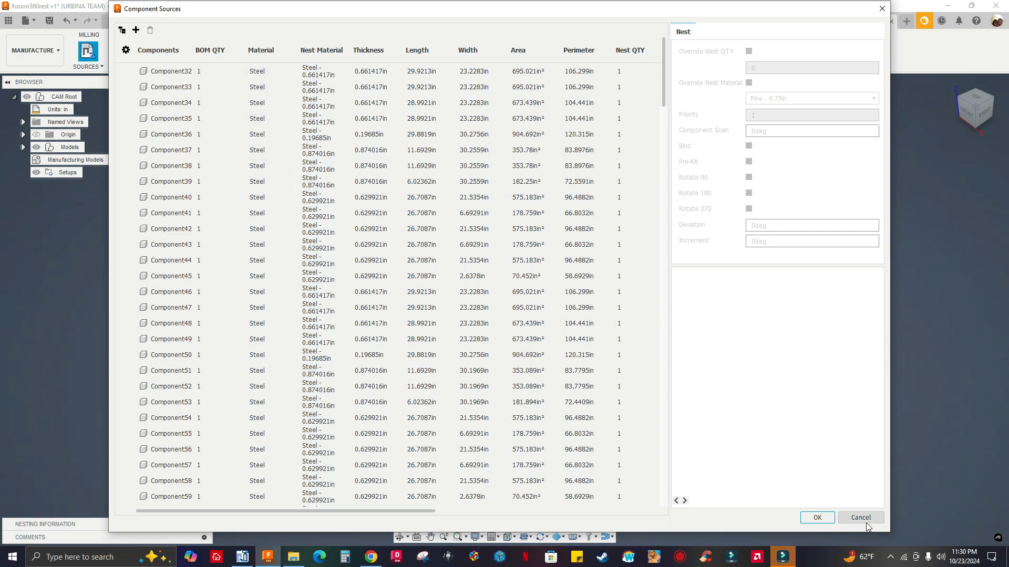
left_click(199, 72)
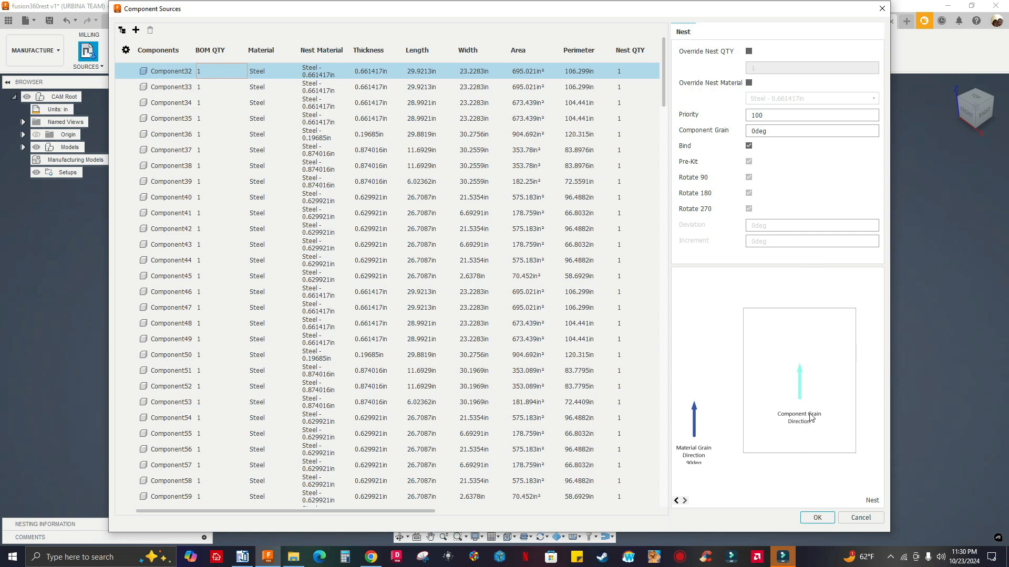
left_click(864, 519)
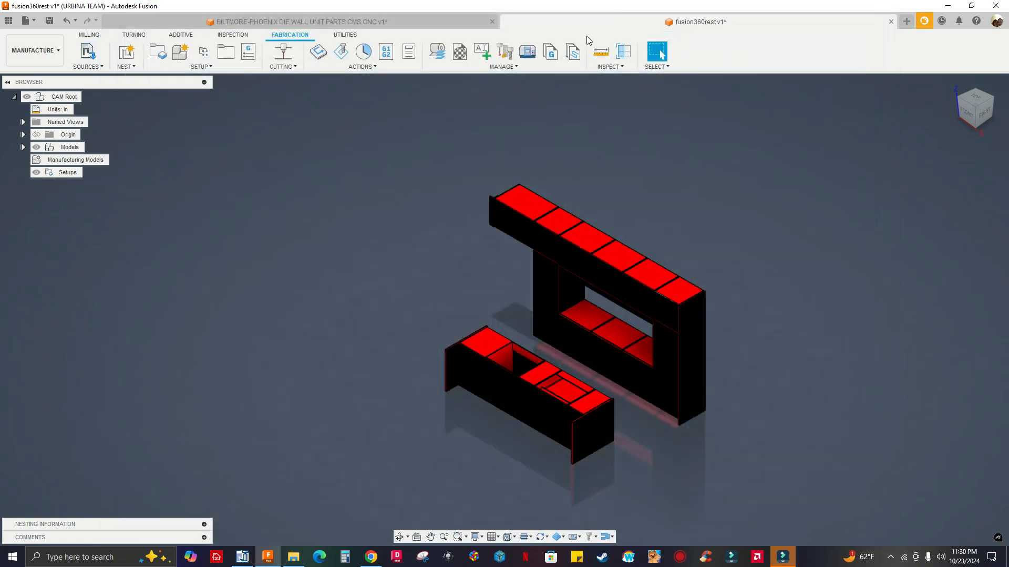
Step: Check the process material library and change the active manufacturing units to millimetres
left_click(436, 51)
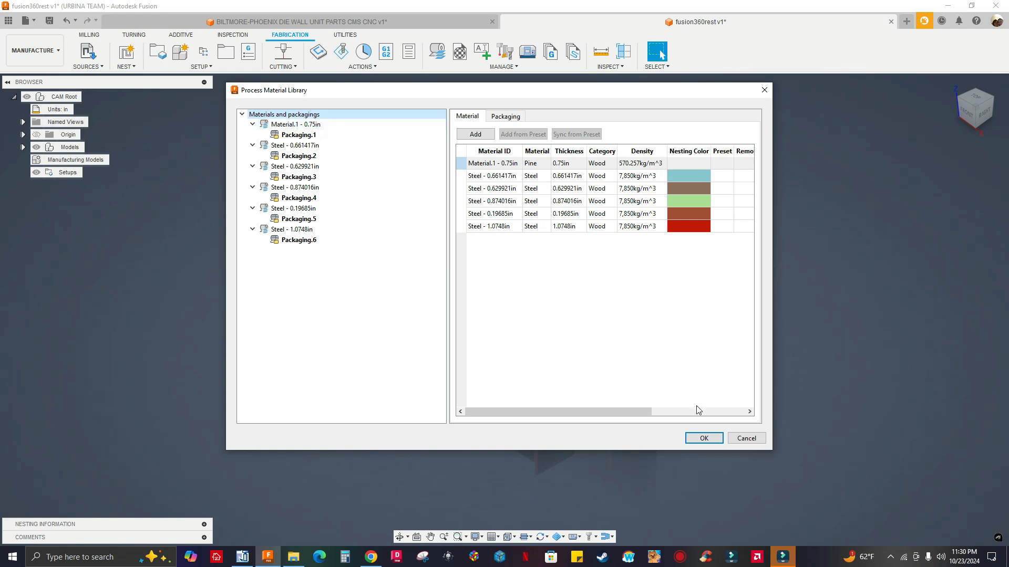
left_click(746, 438)
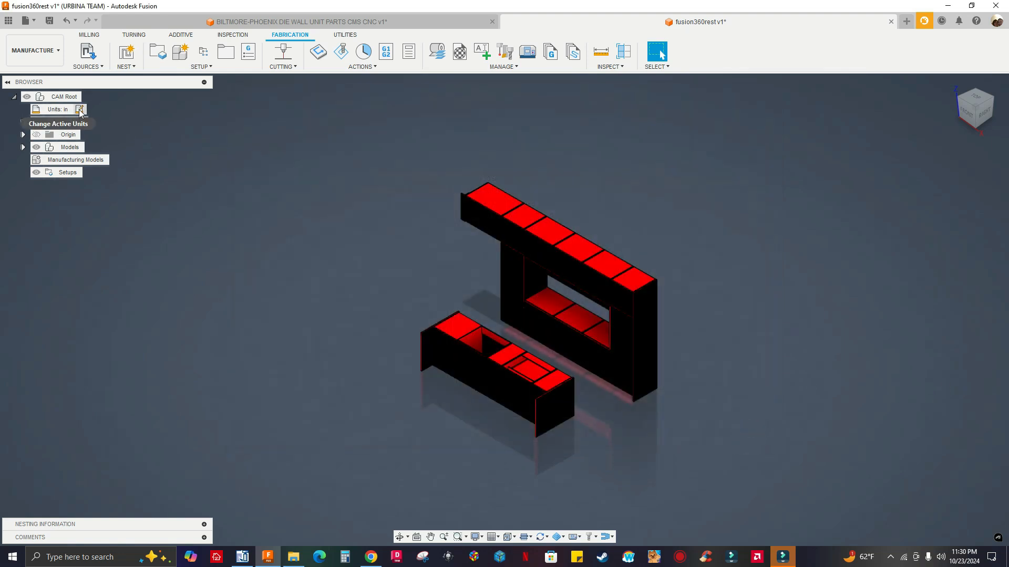
left_click(80, 109)
left_click(957, 160)
left_click(948, 174)
left_click(948, 193)
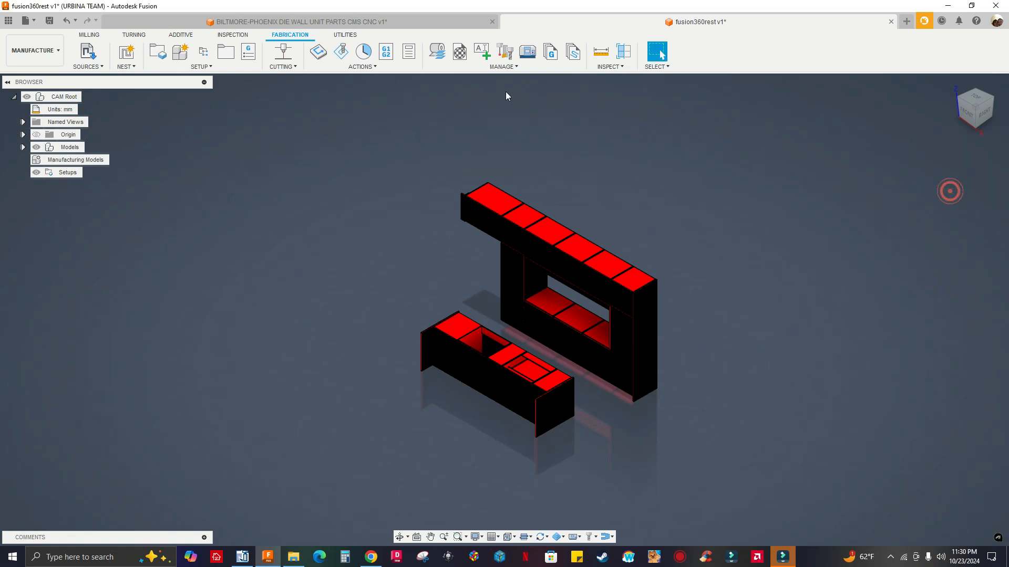
Step: Review the general, nesting and packaging settings of the pine Material.1 in the process material library
left_click(439, 52)
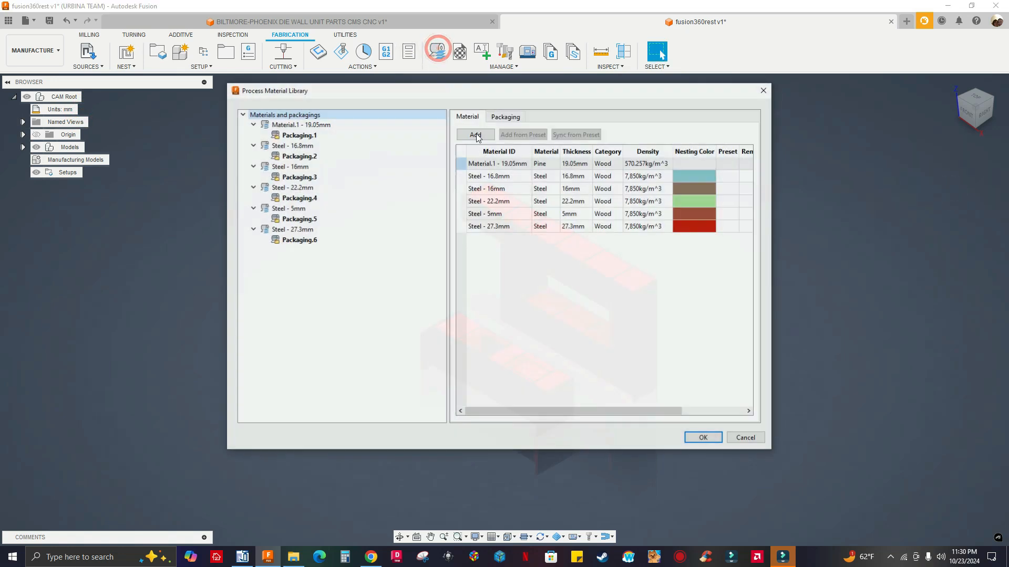
left_click(313, 127)
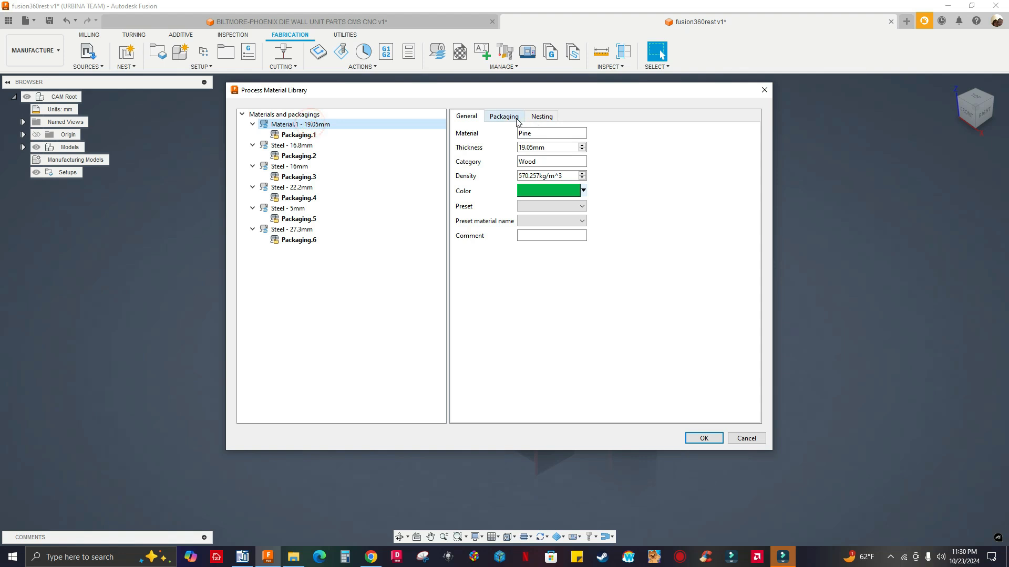
left_click(554, 118)
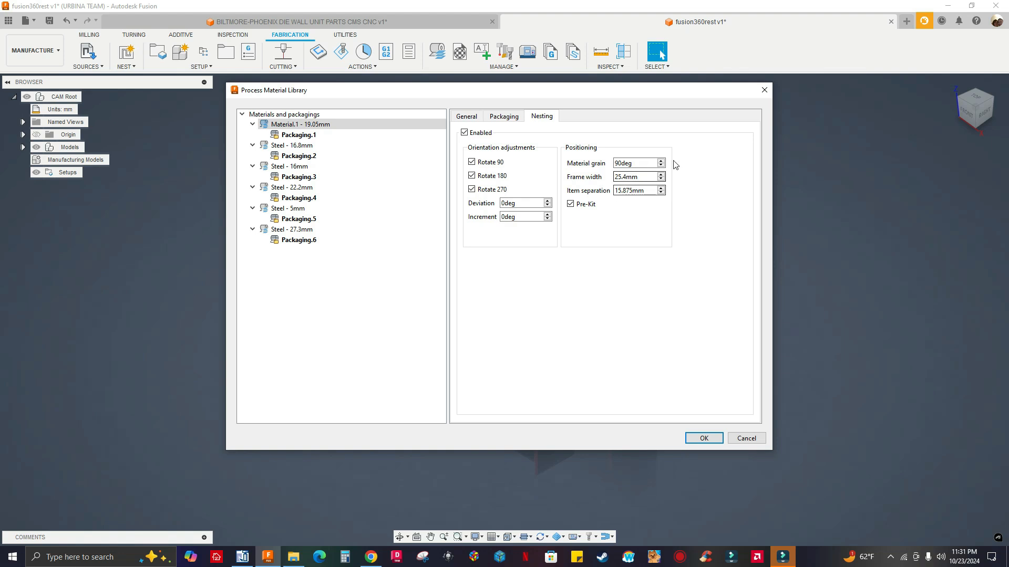
left_click(504, 117)
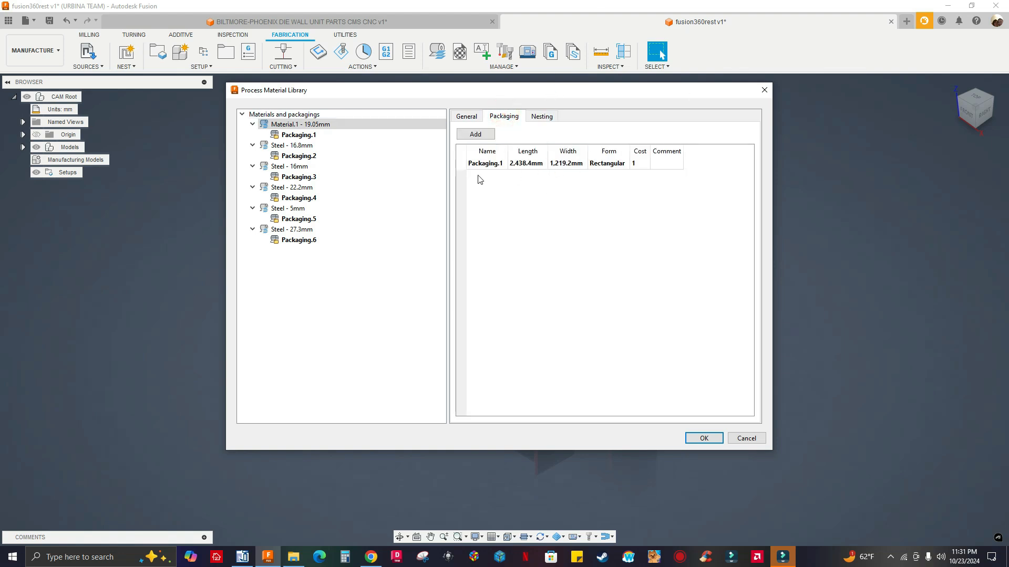
Step: Review the 16 mm steel material's nesting settings and the 16.8 mm steel's packaging, and accept the material library
left_click(298, 155)
left_click(301, 167)
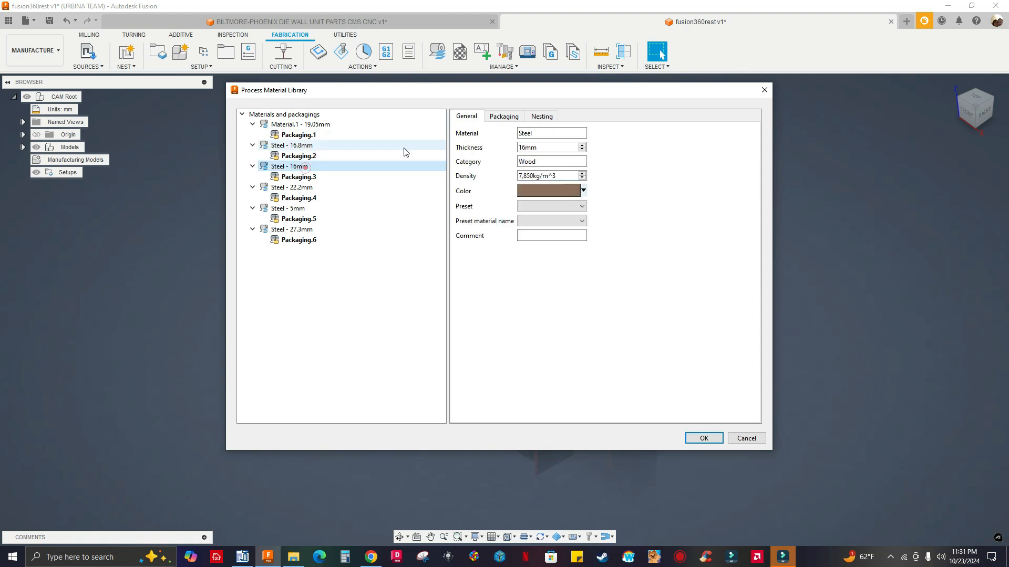
left_click(544, 120)
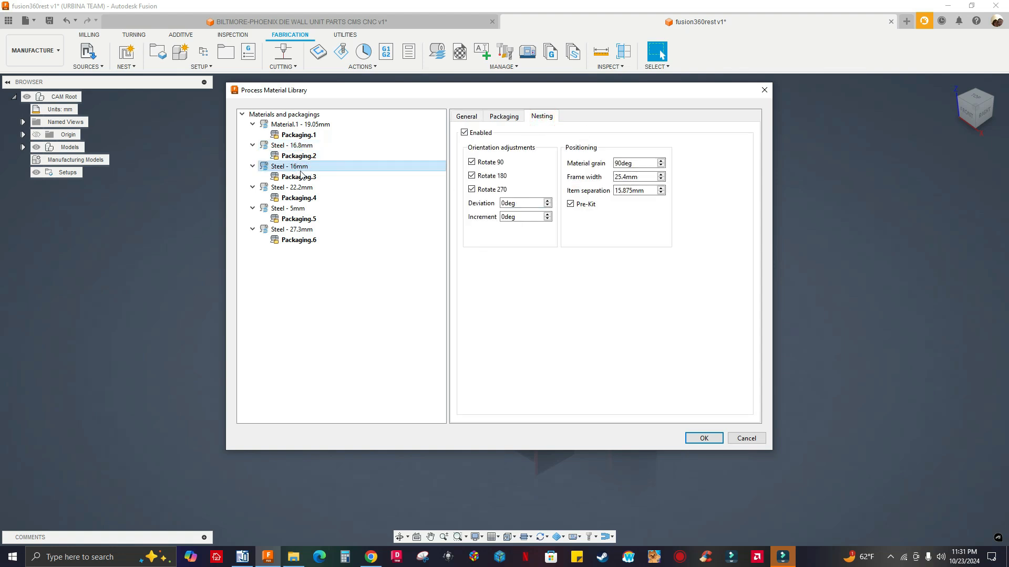
left_click(294, 187)
left_click(297, 156)
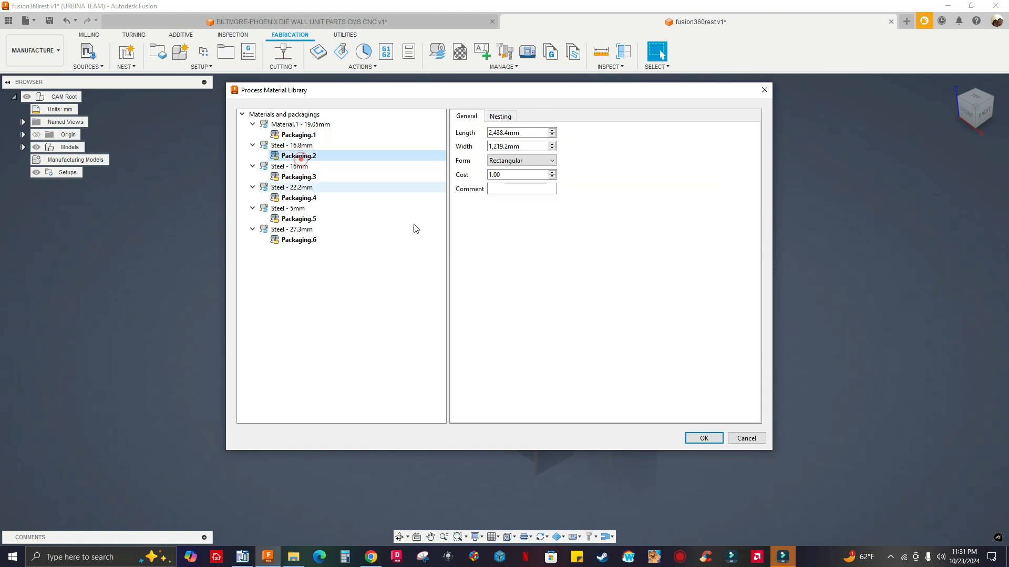
left_click(703, 441)
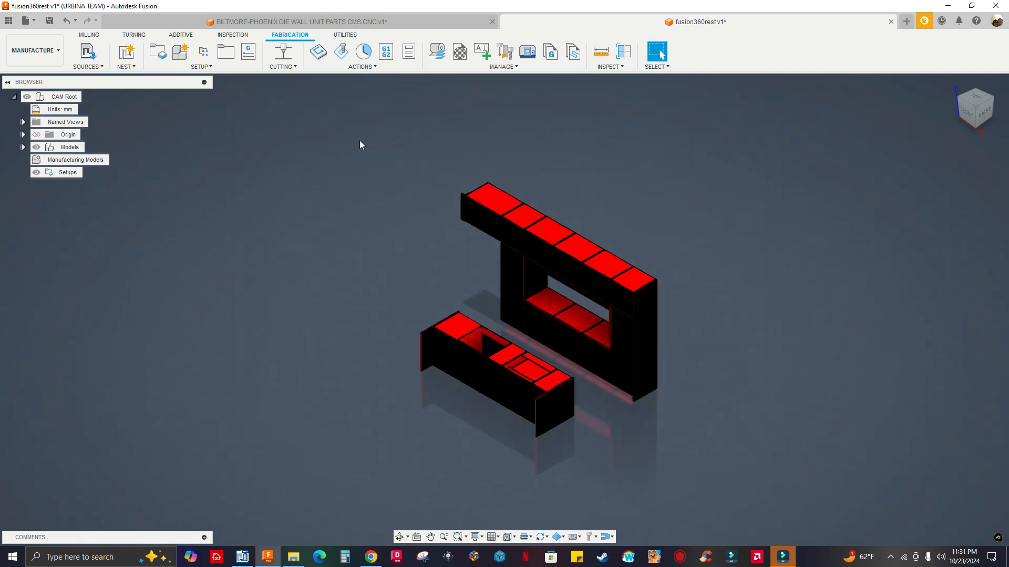
Step: Create a nest study from all shapes, keeping the listed steel packagings, default global parameters, and output of manufacturing models with stock
left_click(126, 55)
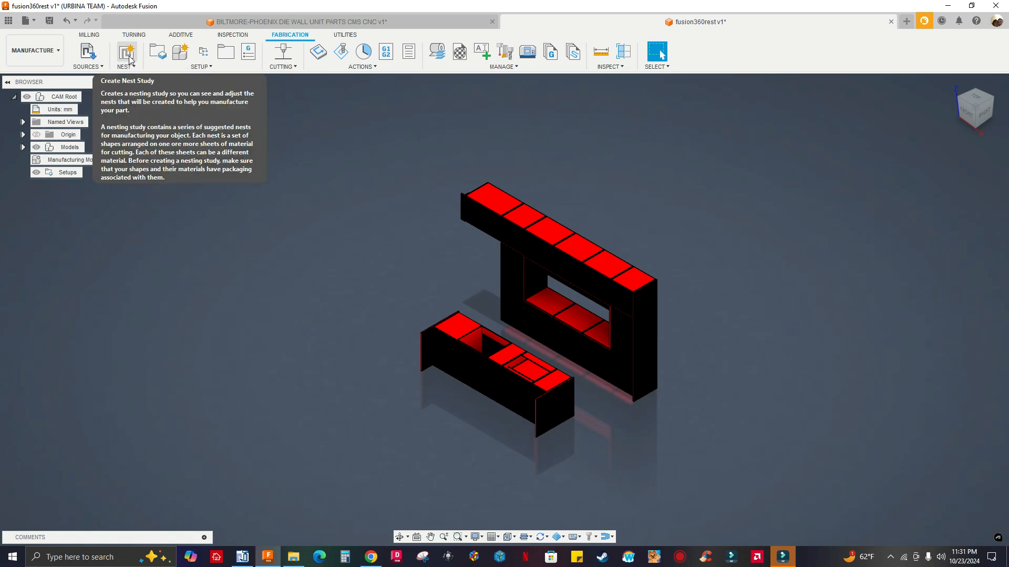
left_click(129, 56)
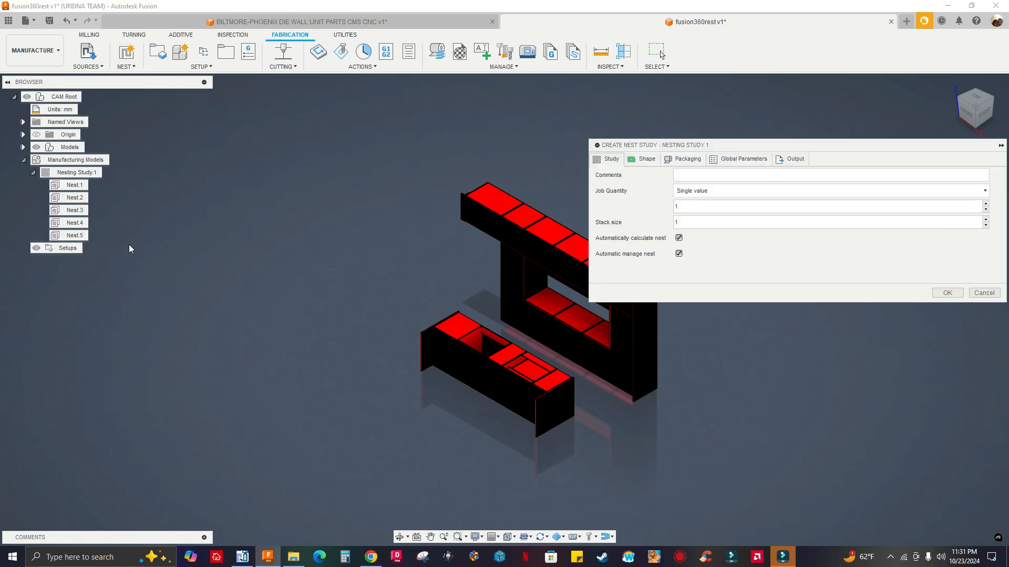
left_click(651, 160)
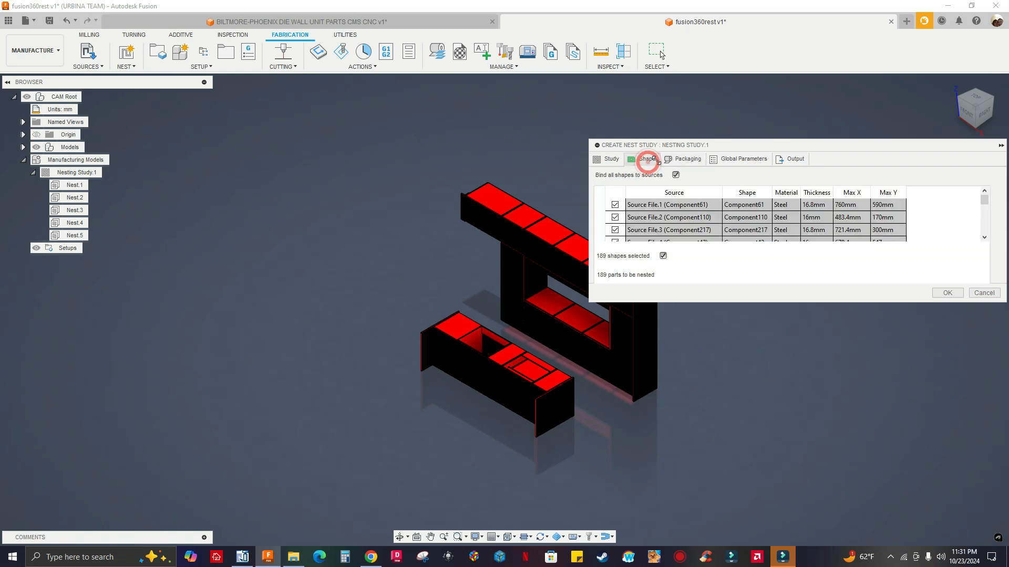
left_click(679, 159)
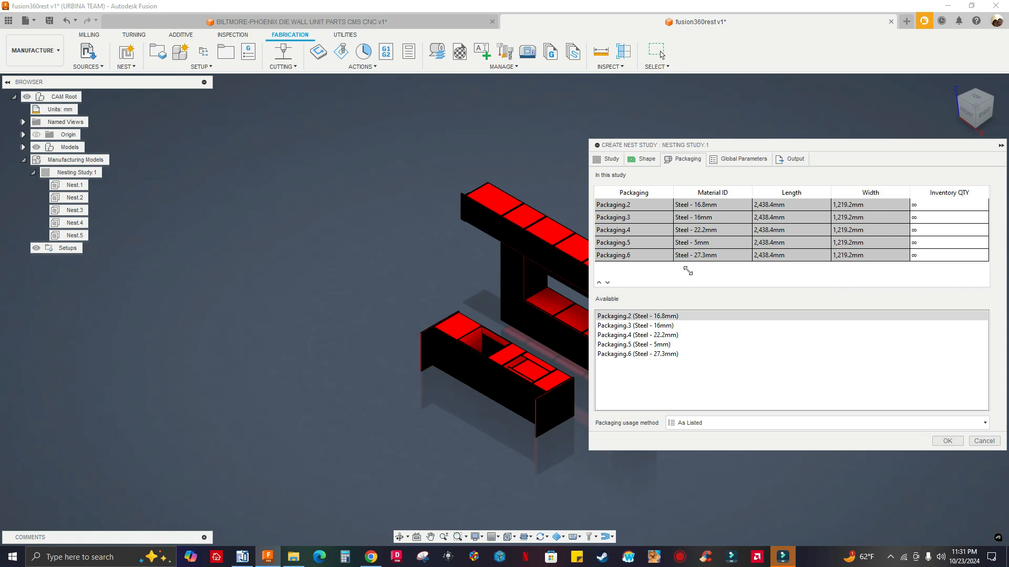
left_click(743, 159)
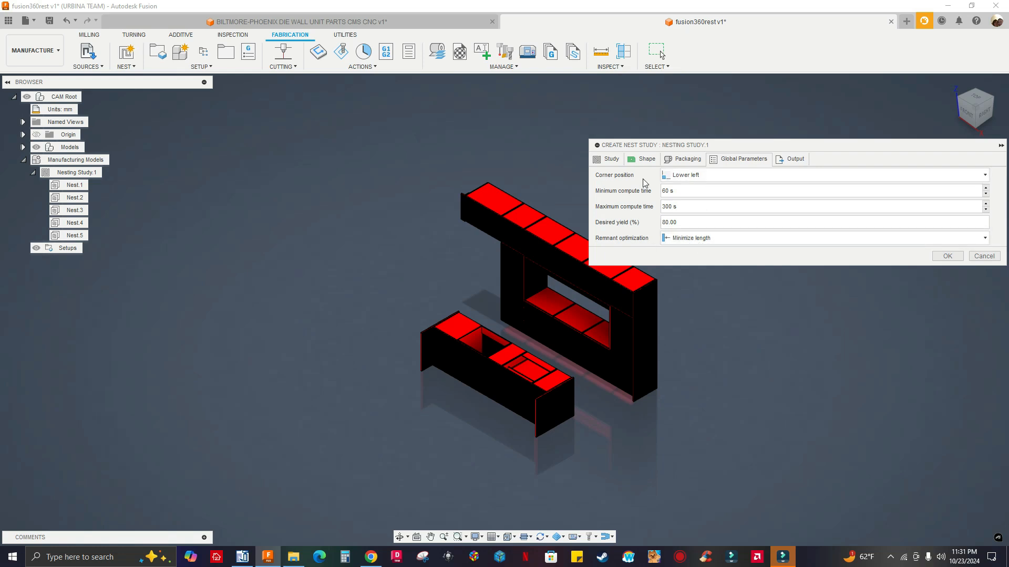
left_click(792, 159)
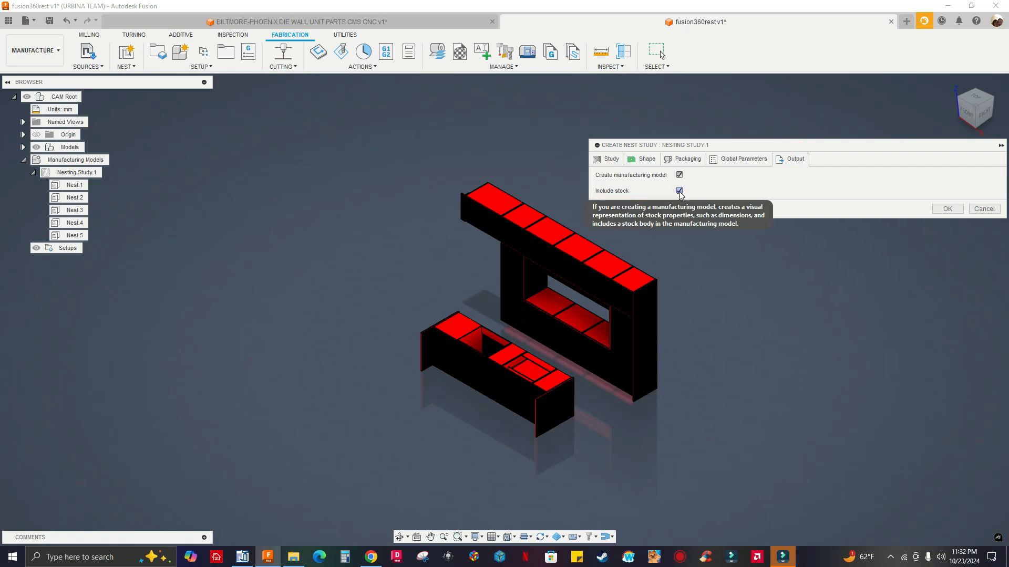
left_click(941, 208)
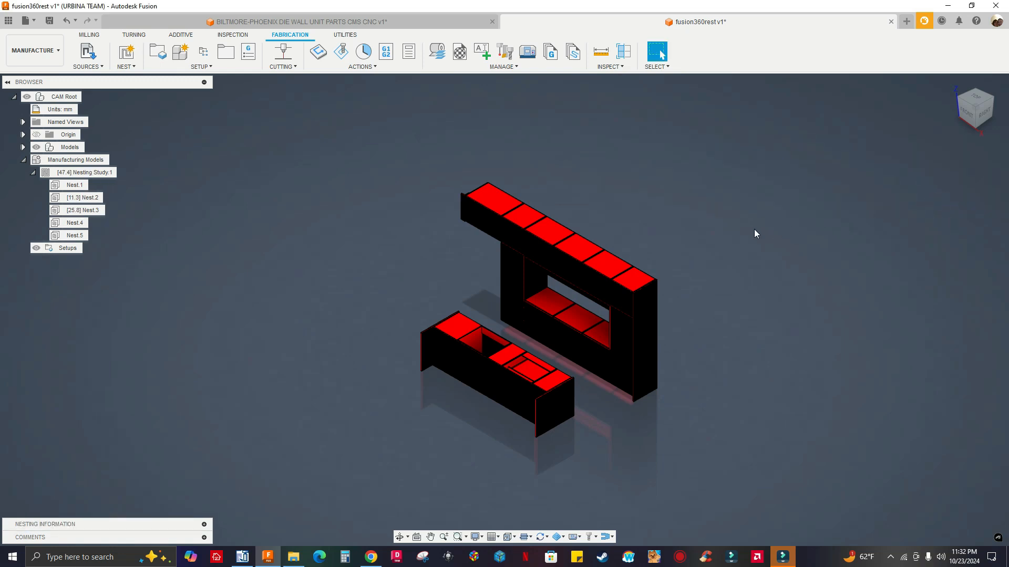
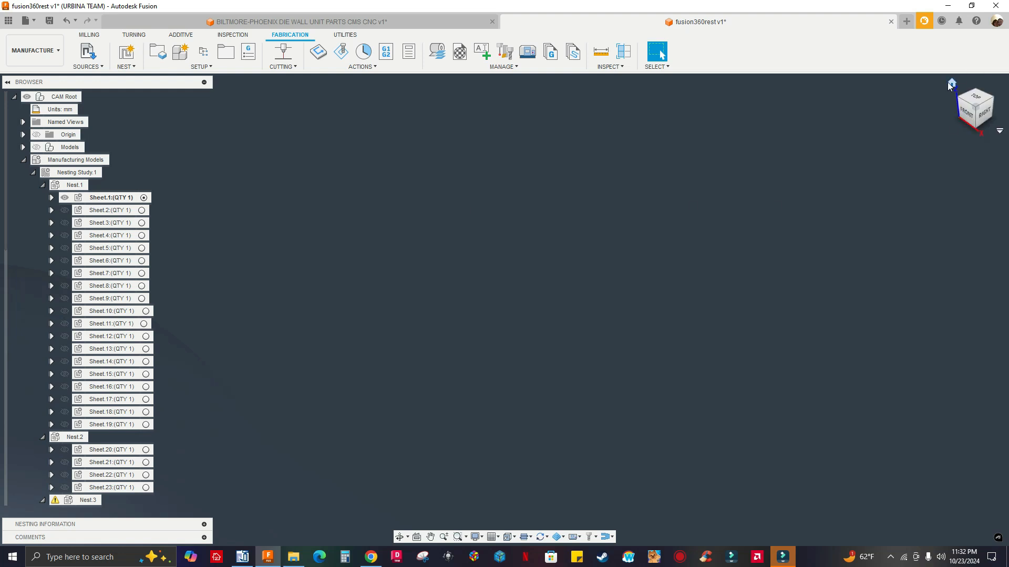
Step: Examine the part layout on Sheet.1 from the home view and look through the sheets listed under each nest of the study
left_click(950, 82)
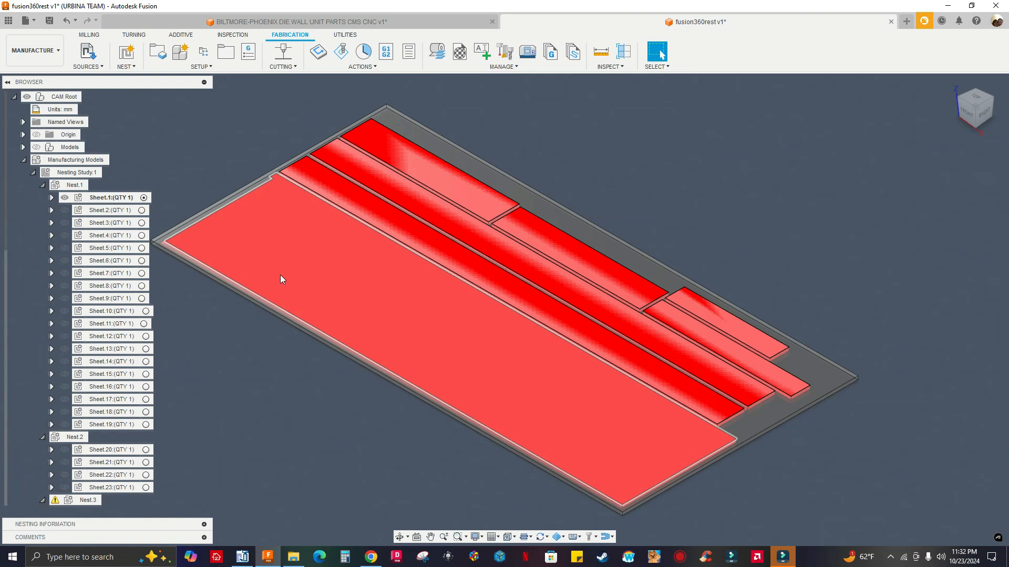
mouse_move(279, 275)
middle_mouse_down("shift")
mouse_move(369, 222)
mouse_move(485, 225)
mouse_move(387, 286)
mouse_move(447, 293)
mouse_move(487, 324)
mouse_move(371, 242)
mouse_move(432, 334)
middle_mouse_up("shift")
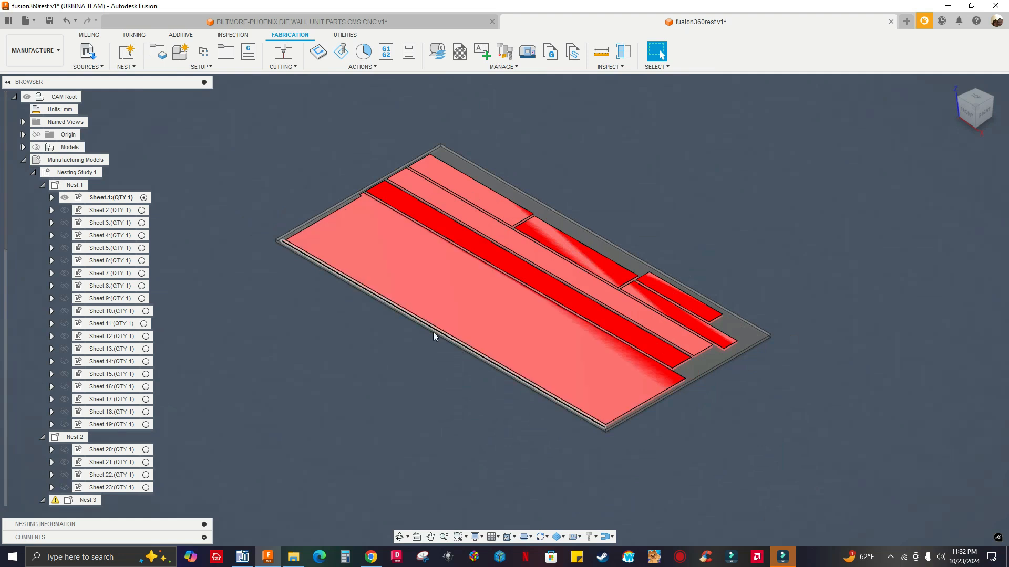
mouse_move(237, 237)
middle_mouse_down("shift")
mouse_move(504, 235)
mouse_move(425, 114)
middle_mouse_up("shift")
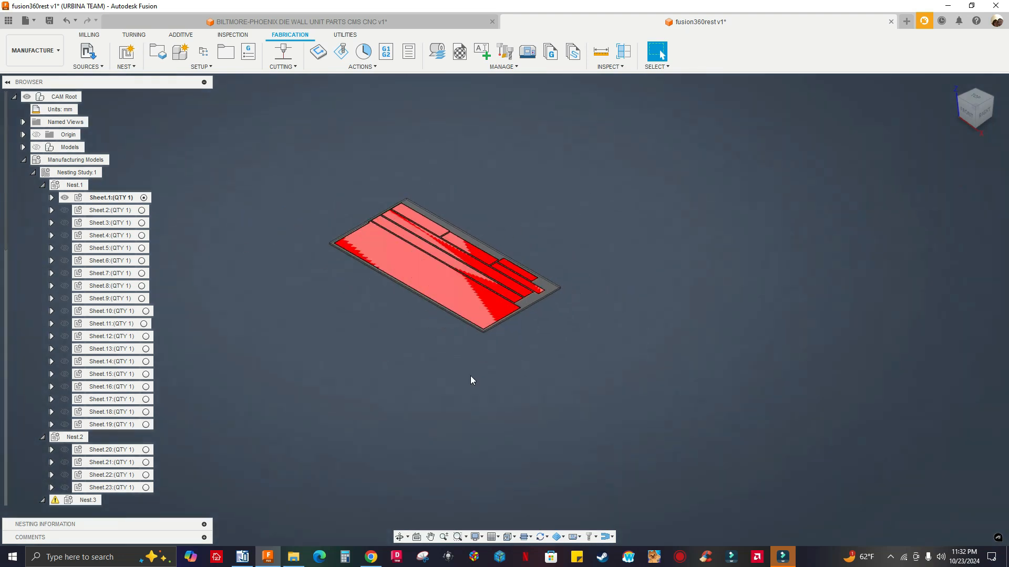
middle_click_drag(564, 224, 514, 272)
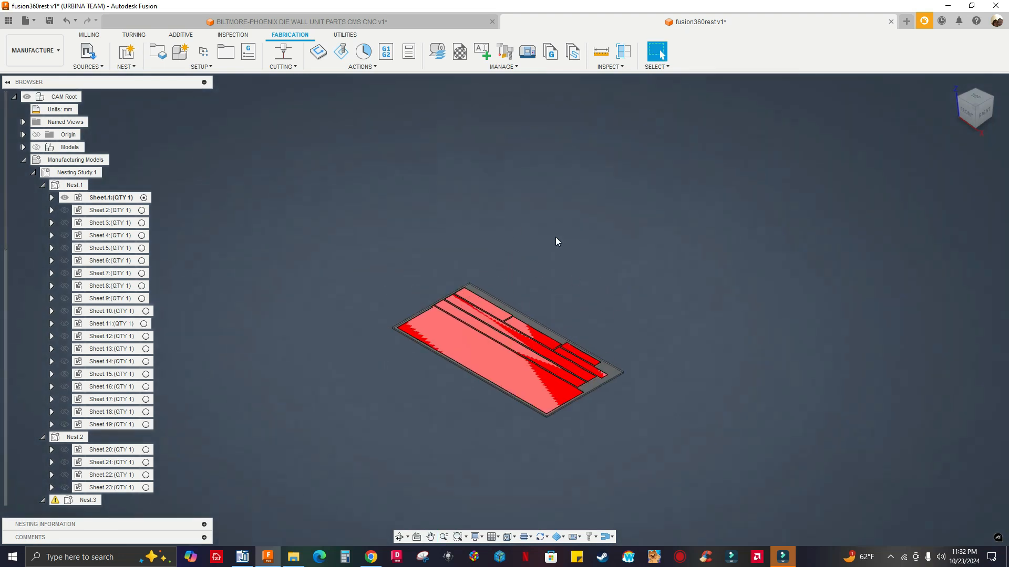
scroll(565, 308, "up", 2)
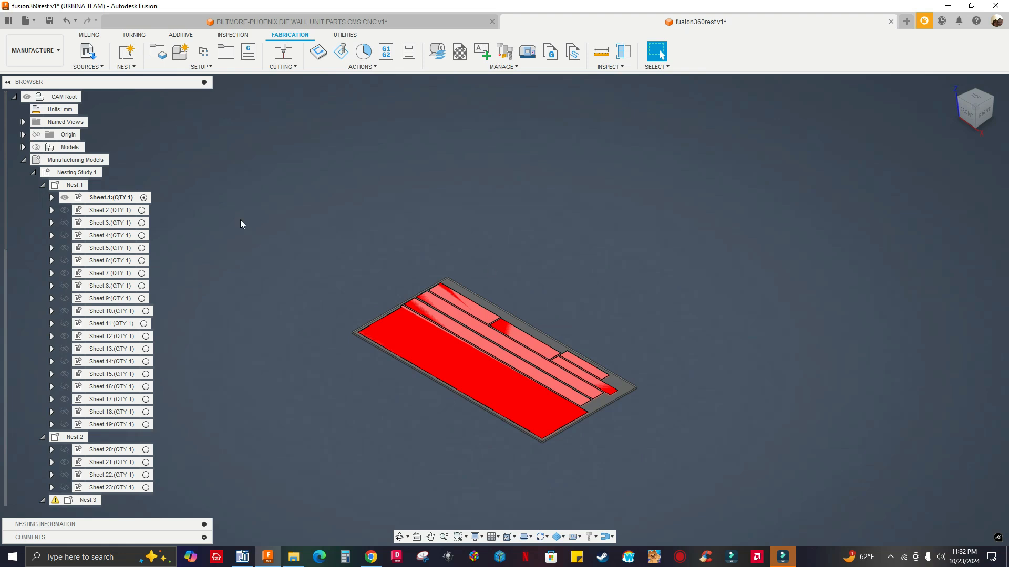
scroll(206, 221, "down", 1)
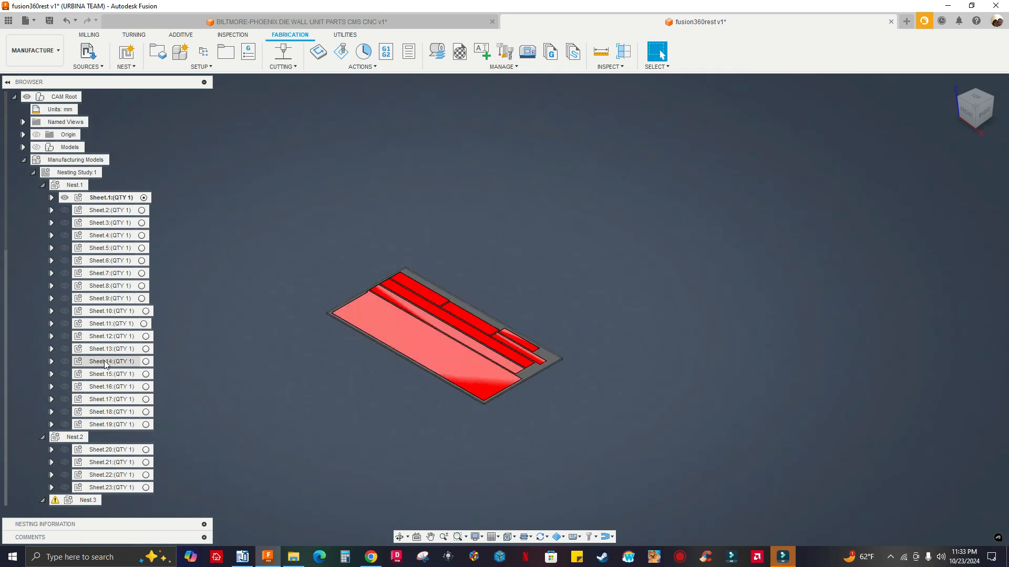
left_click(43, 501)
scroll(55, 494, "down", 3)
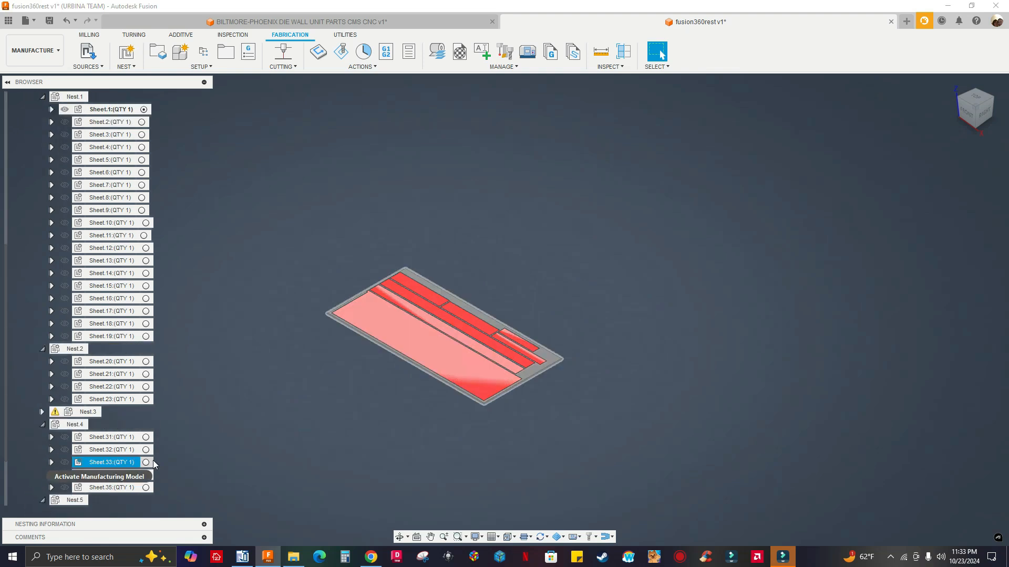
scroll(157, 467, "down", 1)
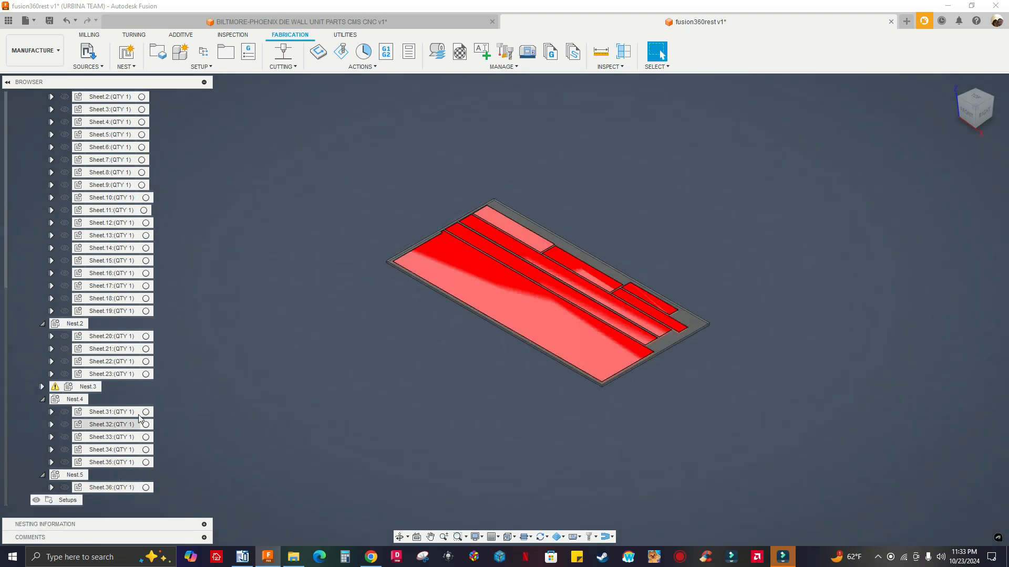
scroll(163, 347, "up", 2)
scroll(173, 283, "up", 3)
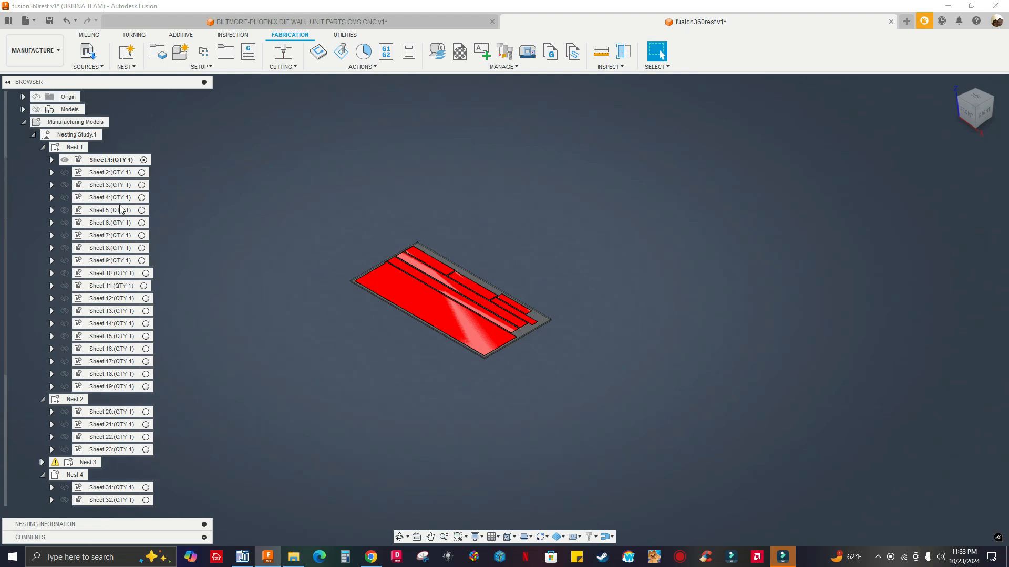
Step: Activate Sheet.2 through Sheet.8 of Nest.1 one after another to inspect their part layouts
left_click(141, 172)
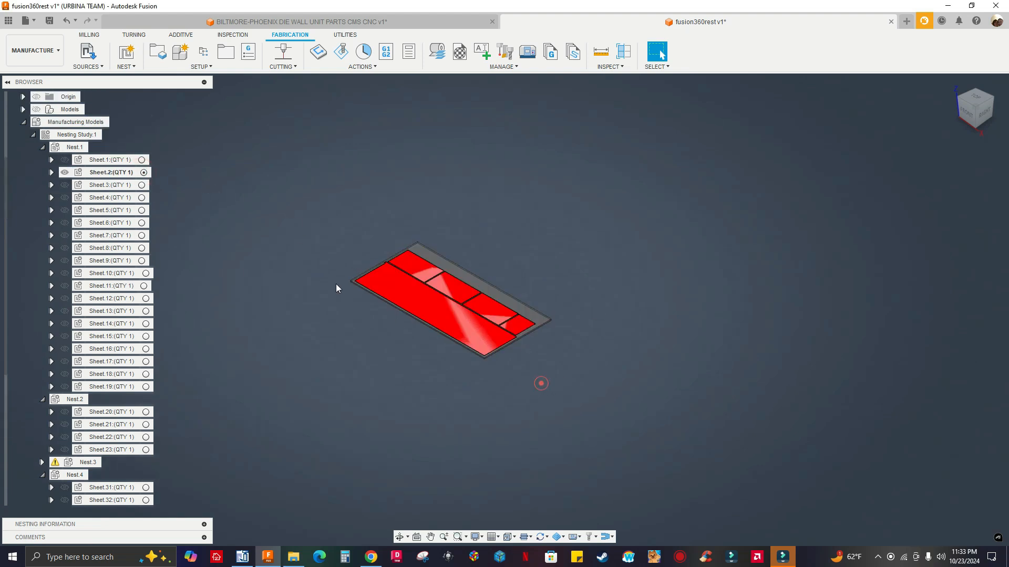
left_click(143, 185)
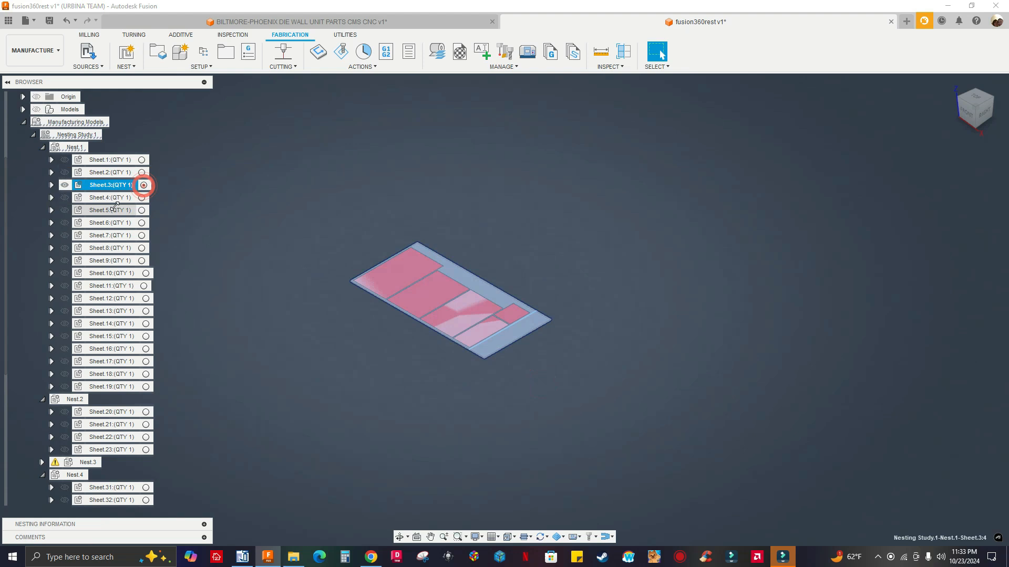
left_click(141, 197)
left_click(142, 210)
left_click(142, 223)
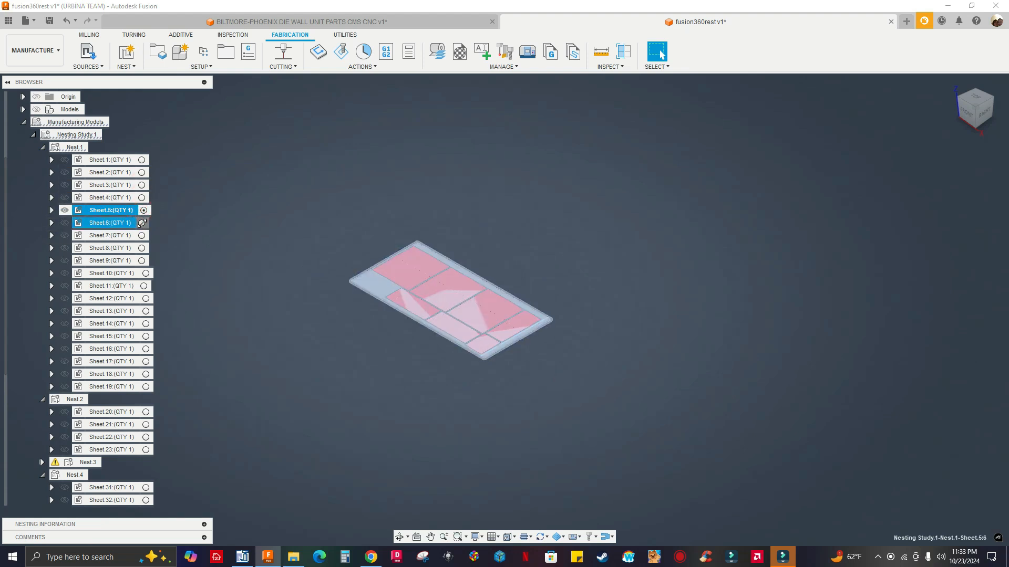
left_click(142, 235)
left_click(143, 248)
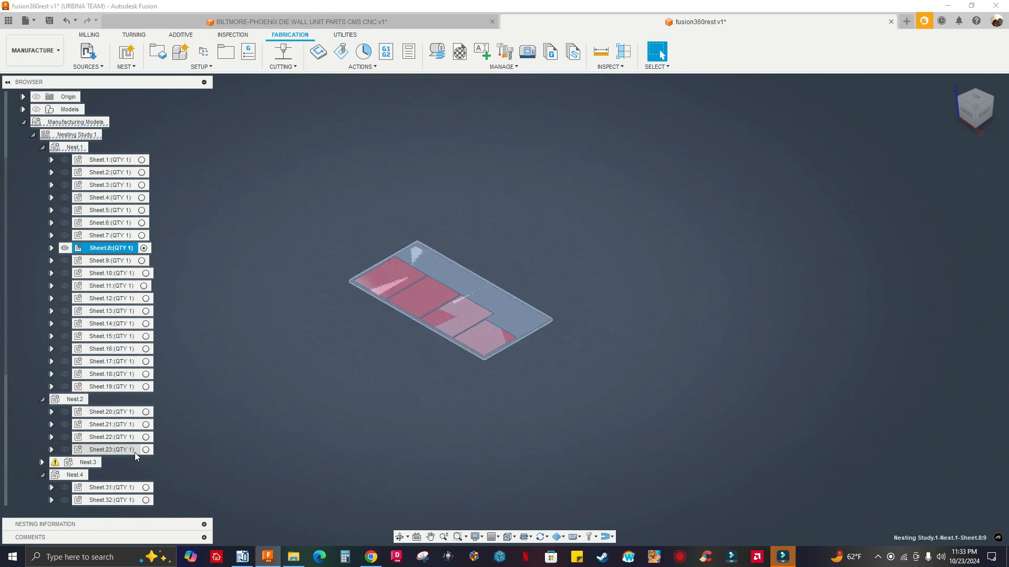
Step: Activate Sheet.20 through Sheet.23 of Nest.2 in turn to inspect how their parts are arranged
left_click(148, 412)
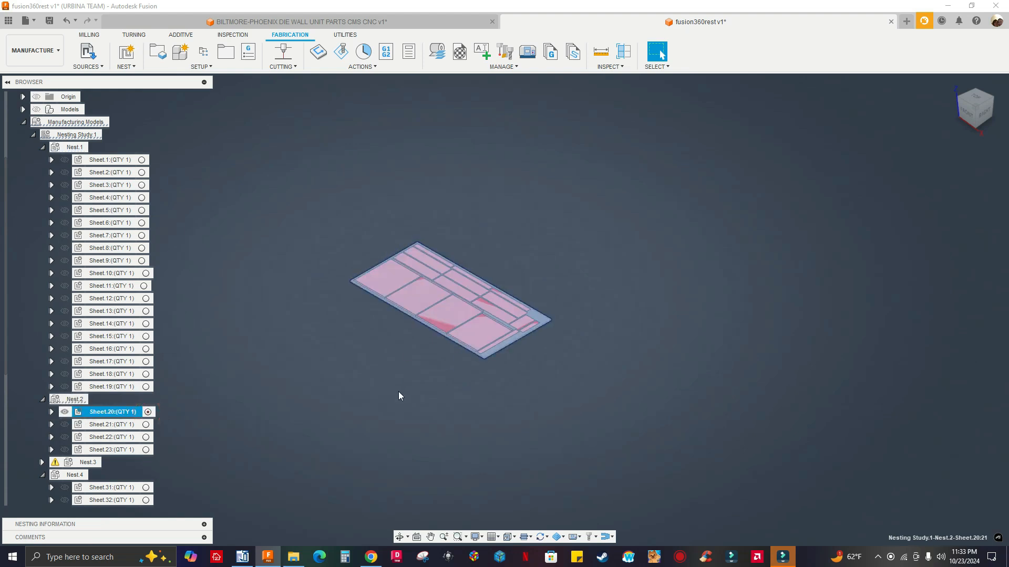
left_click(147, 425)
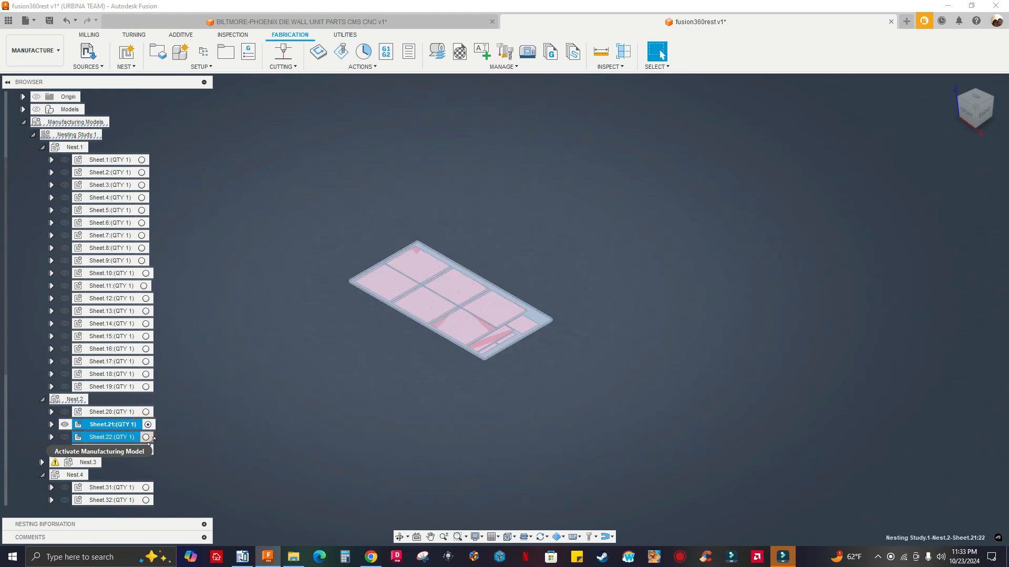
left_click(146, 437)
left_click(147, 450)
Step: Expand Nest.3, check its warning, and activate Sheet.24 through Sheet.30 in turn to inspect their layouts
scroll(147, 449, "down", 1)
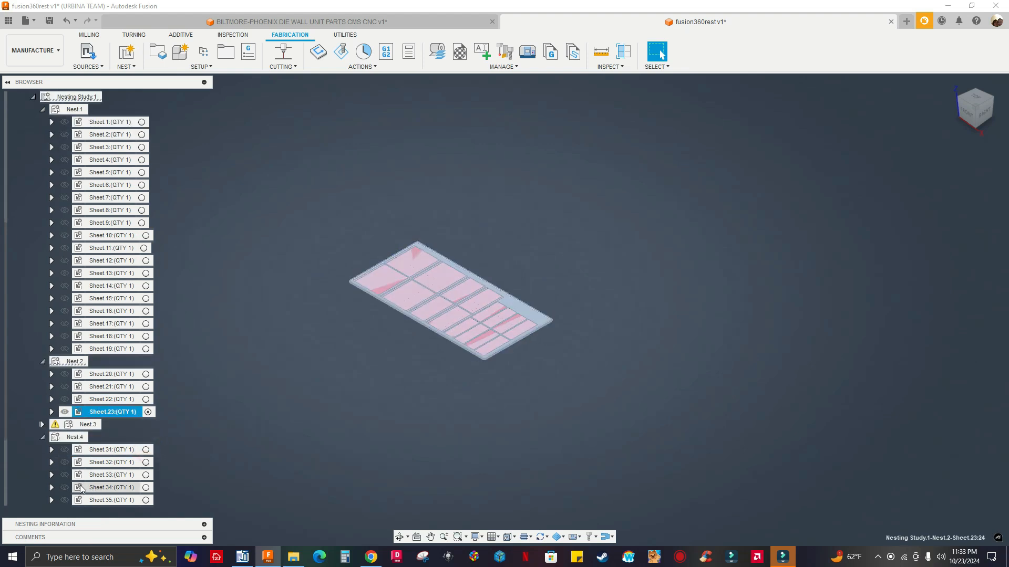
scroll(81, 489, "down", 1)
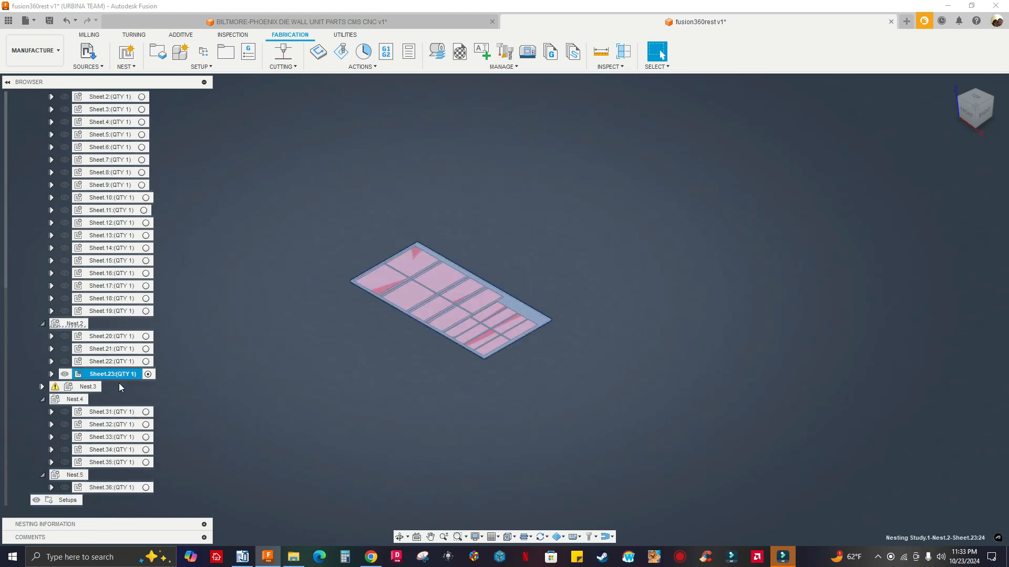
scroll(74, 397, "up", 1)
scroll(74, 398, "down", 1)
left_click(42, 386)
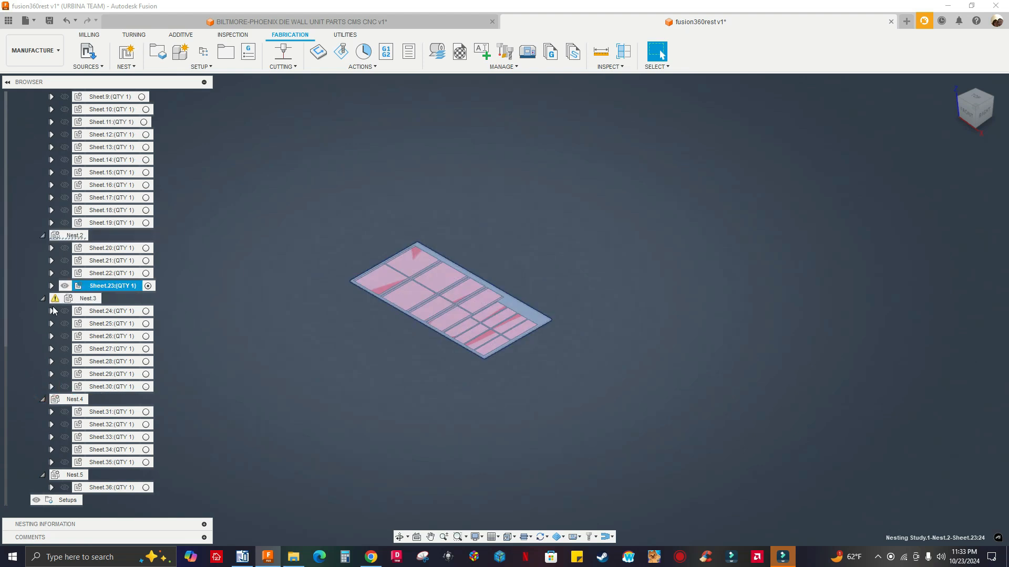
mouse_move(56, 304)
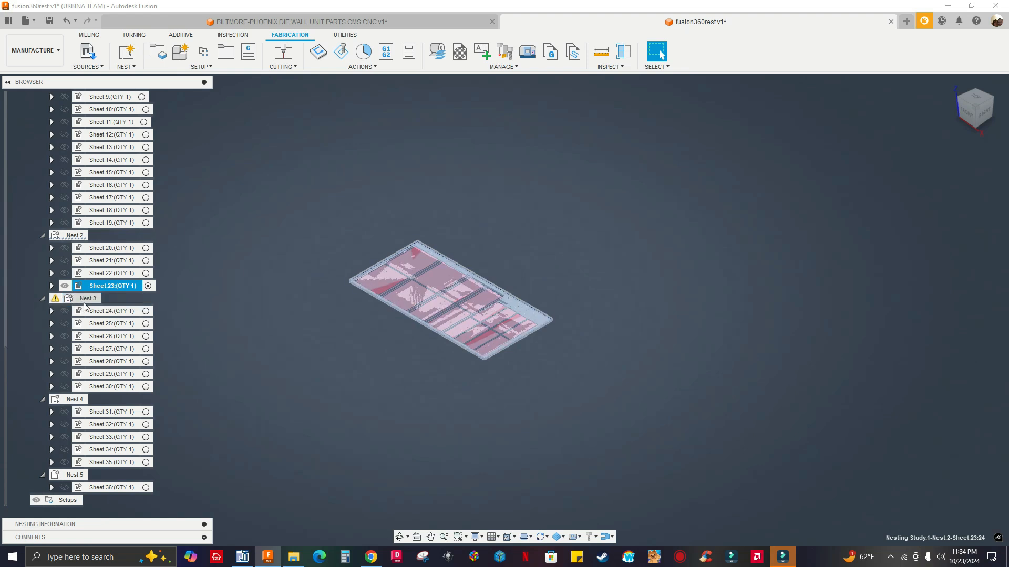
left_click(148, 311)
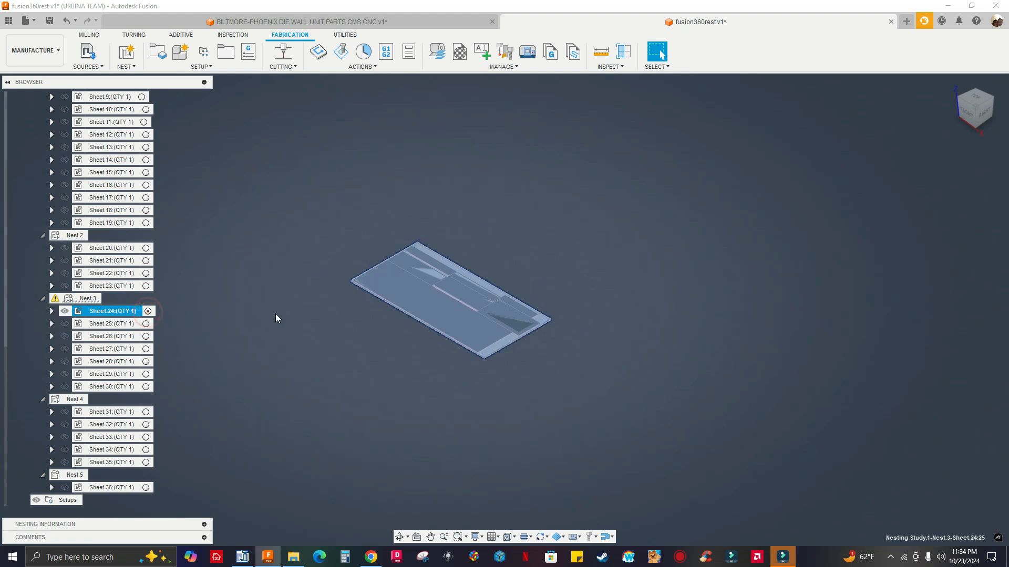
scroll(473, 368, "up", 5)
left_click(146, 324)
left_click(147, 336)
left_click(146, 349)
left_click(146, 361)
left_click(147, 374)
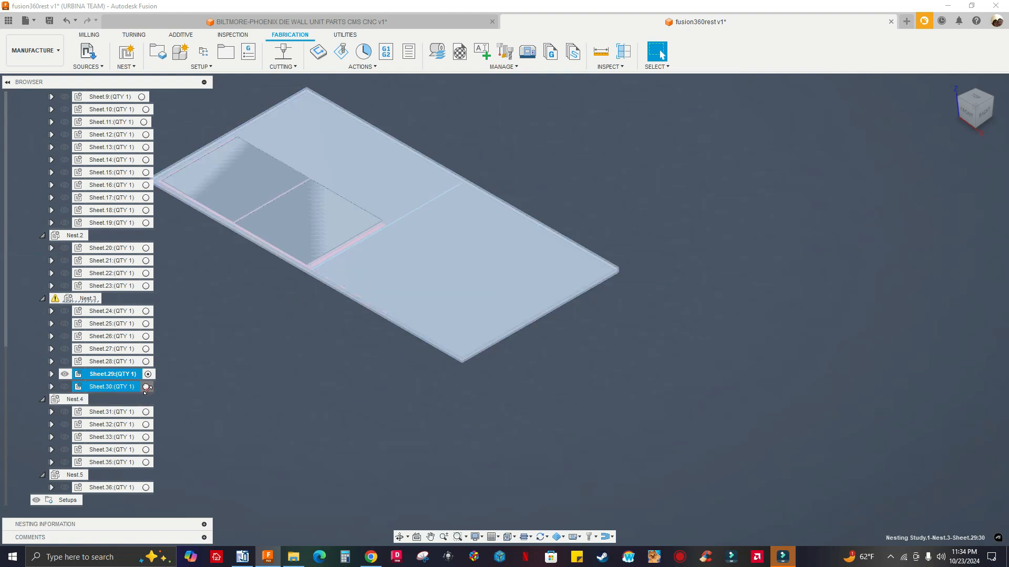
left_click(146, 386)
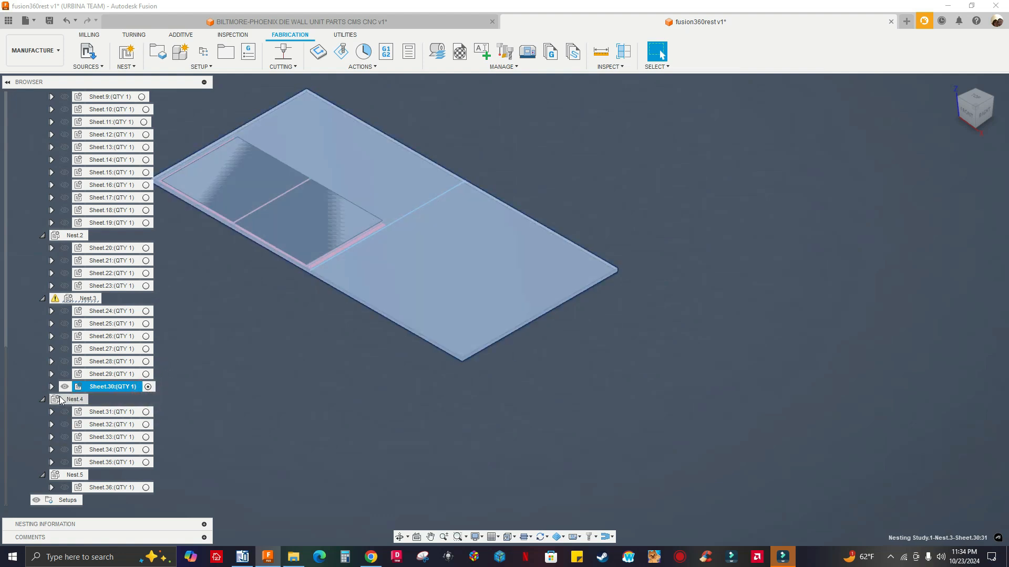
Step: Activate Sheet.31 through Sheet.34 of Nest.4 in turn to inspect their nested parts
left_click(146, 412)
left_click(147, 425)
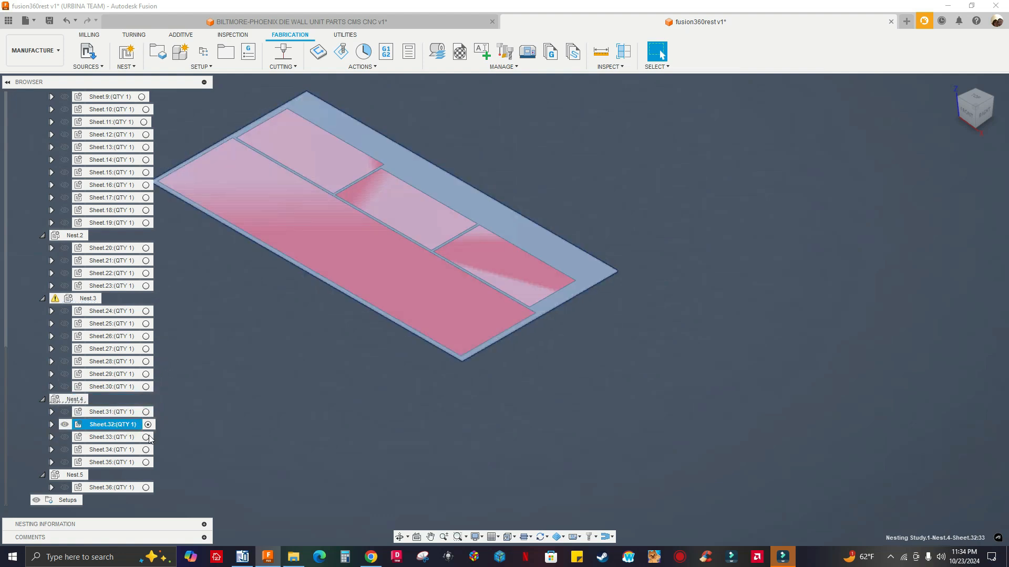
left_click(147, 437)
left_click(148, 450)
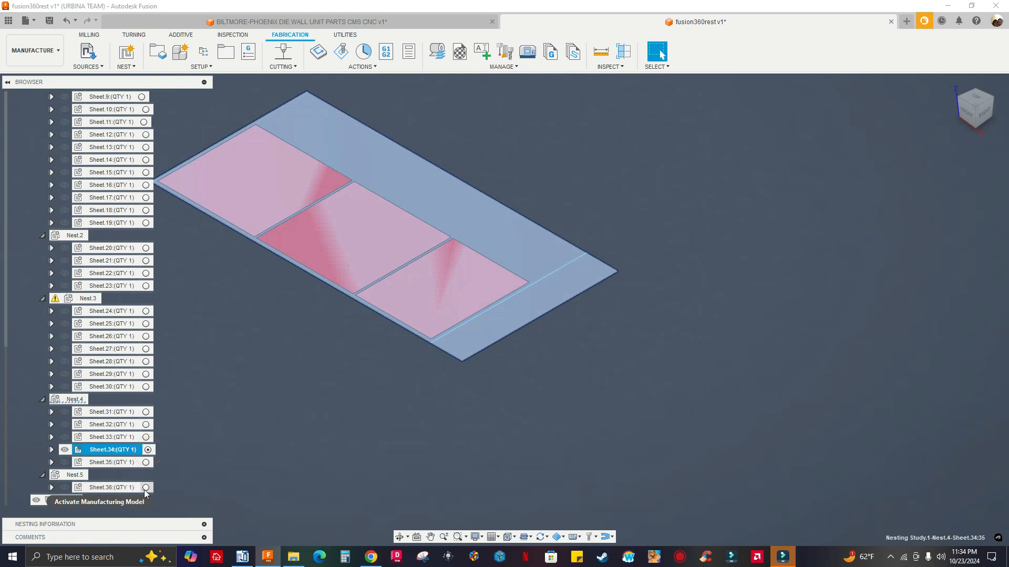
Step: Activate Sheet.36 of Nest.5 and examine its narrow nested strips up close
left_click(147, 489)
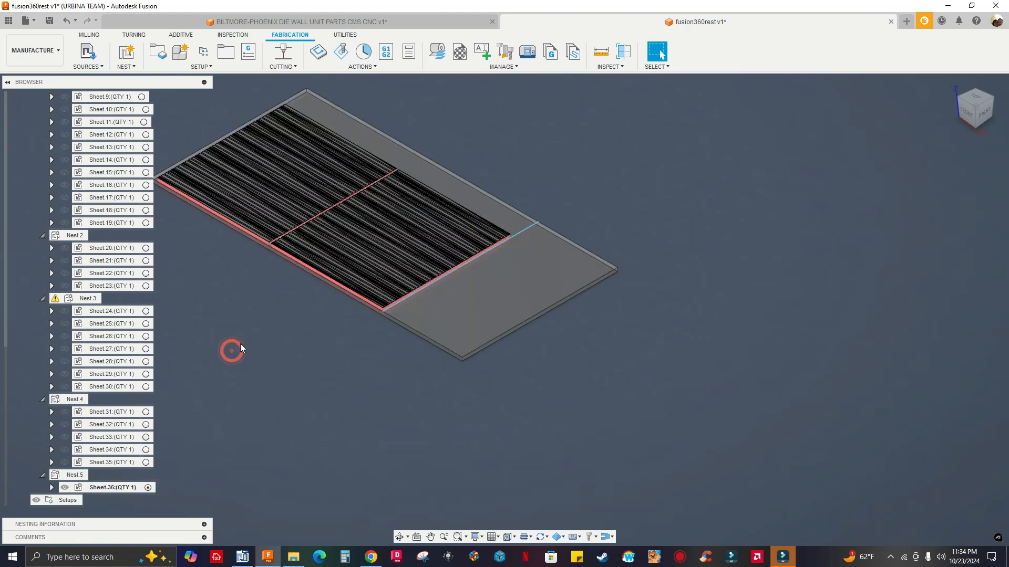
scroll(322, 291, "up", 3)
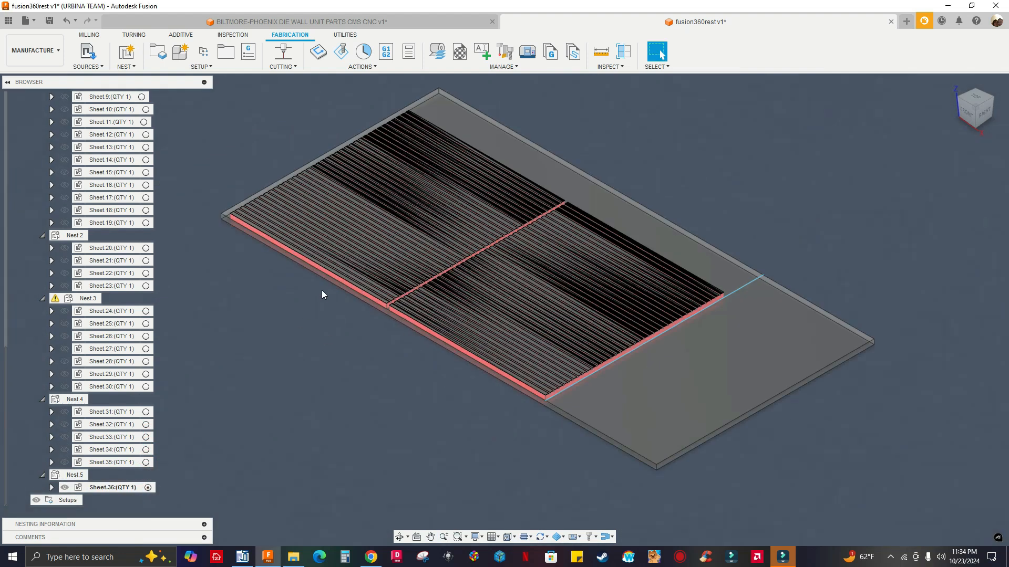
scroll(322, 294, "up", 4)
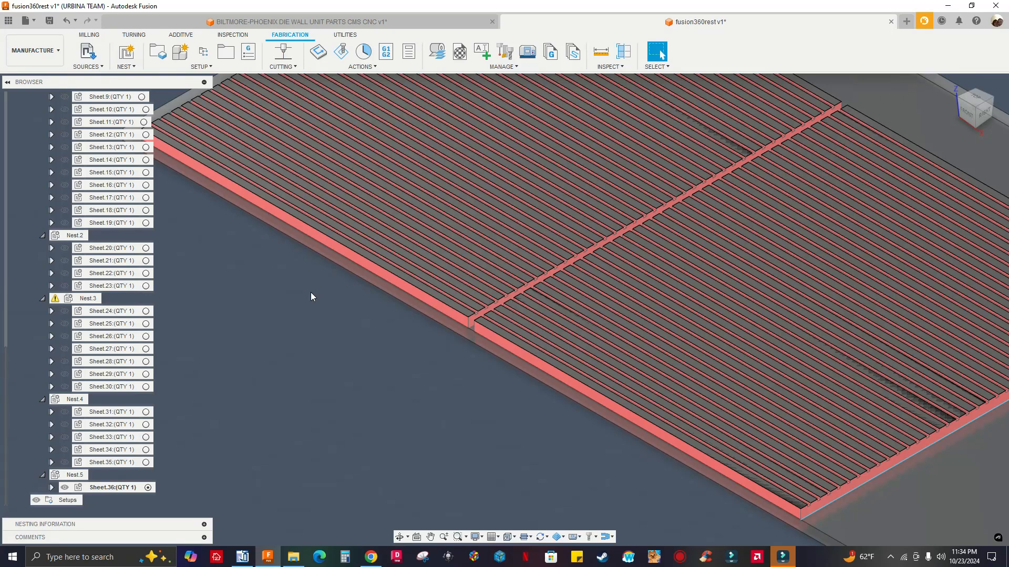
Step: In the Process Material Library, set the Packaging.1 sheet size to 2500 mm long by 1300 mm wide
scroll(311, 297, "down", 5)
scroll(93, 342, "up", 1)
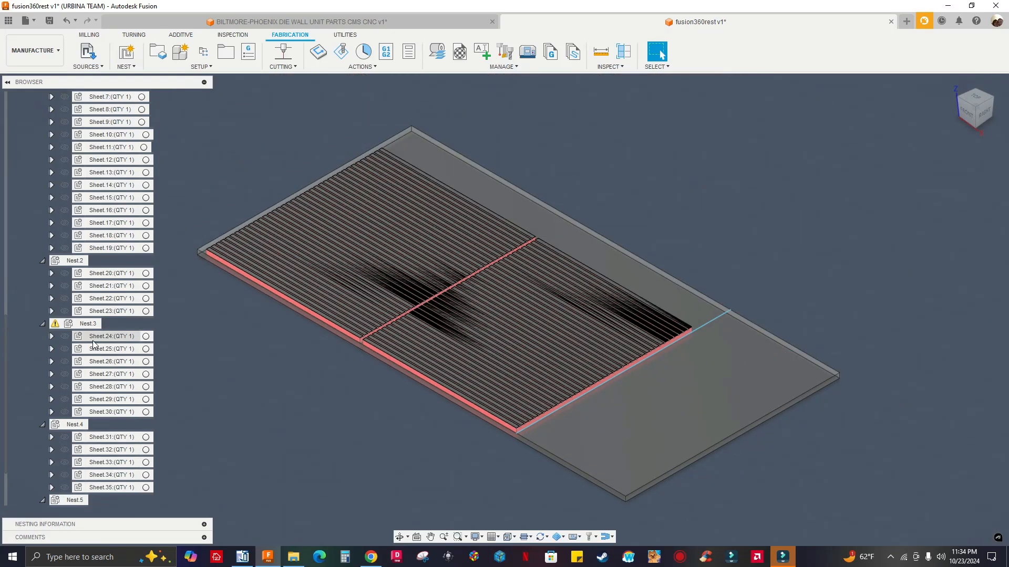
scroll(94, 344, "up", 4)
scroll(171, 270, "down", 3)
middle_click_drag(416, 141, 504, 154)
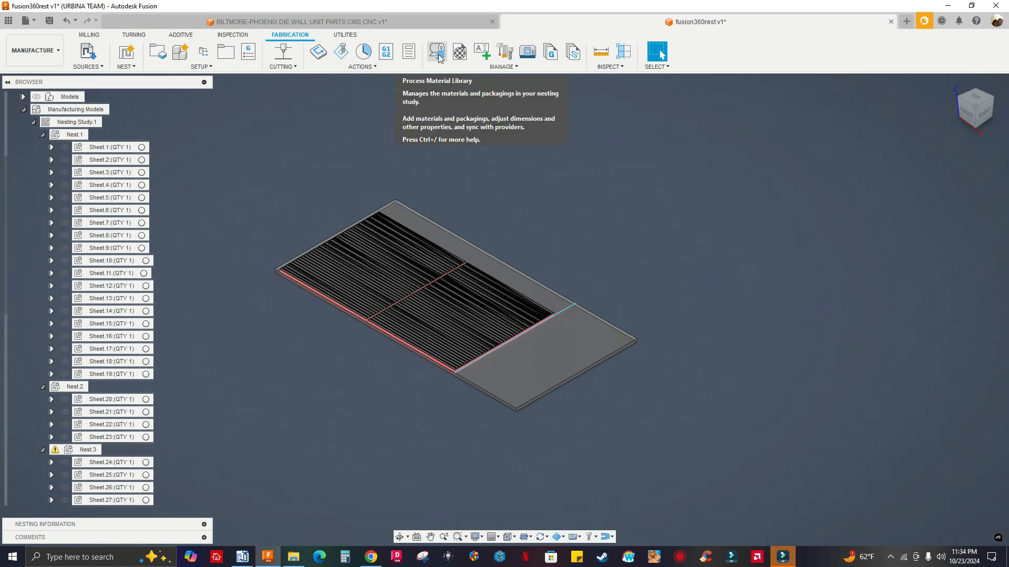
left_click(440, 51)
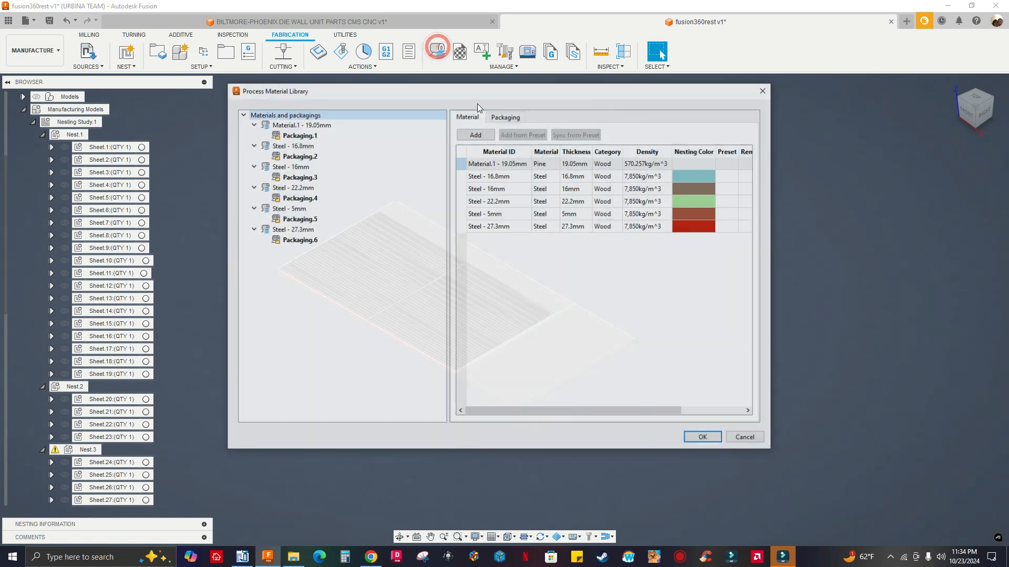
left_click(502, 117)
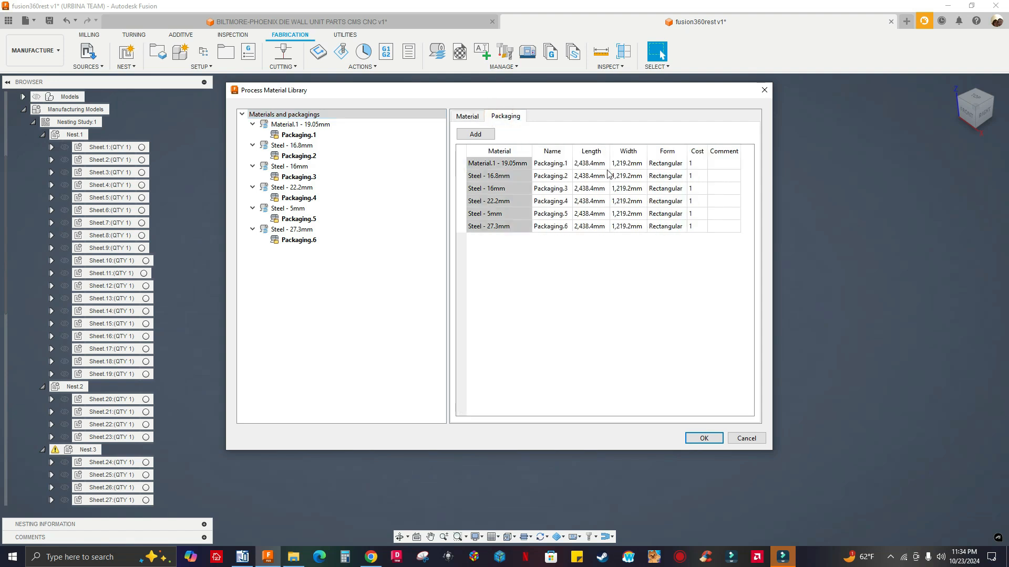
double_click(604, 165)
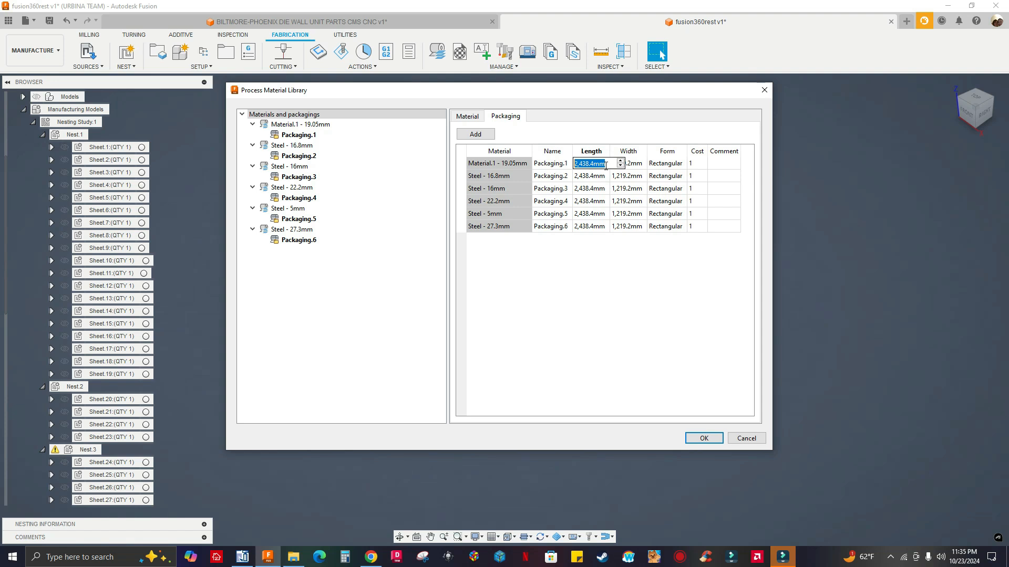
type("2500")
double_click(631, 164)
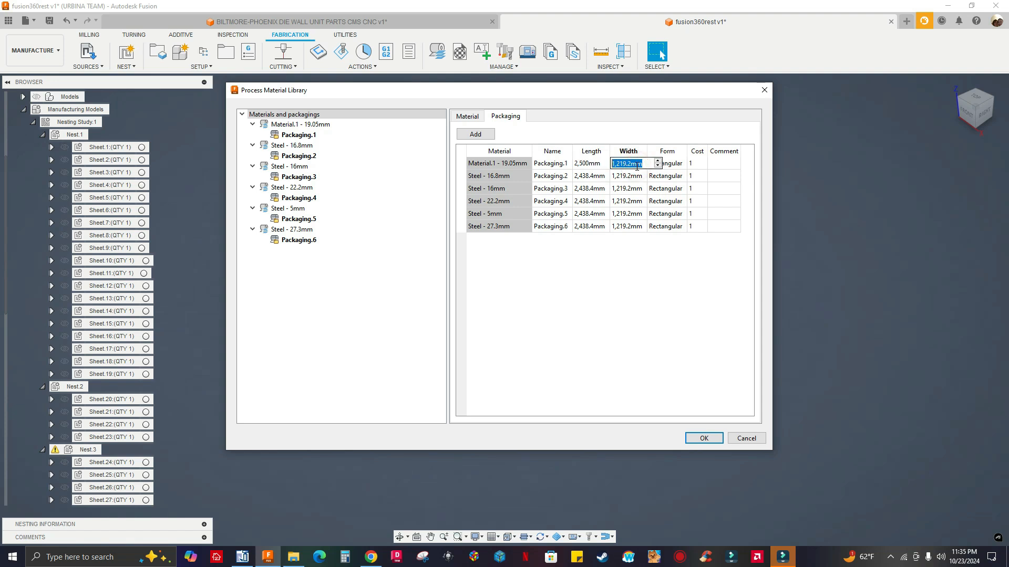
type("1,")
type("300")
Step: Set the Packaging.2 sheet of the 16.8 mm material to 2500 mm long by 1300 mm wide
double_click(579, 180)
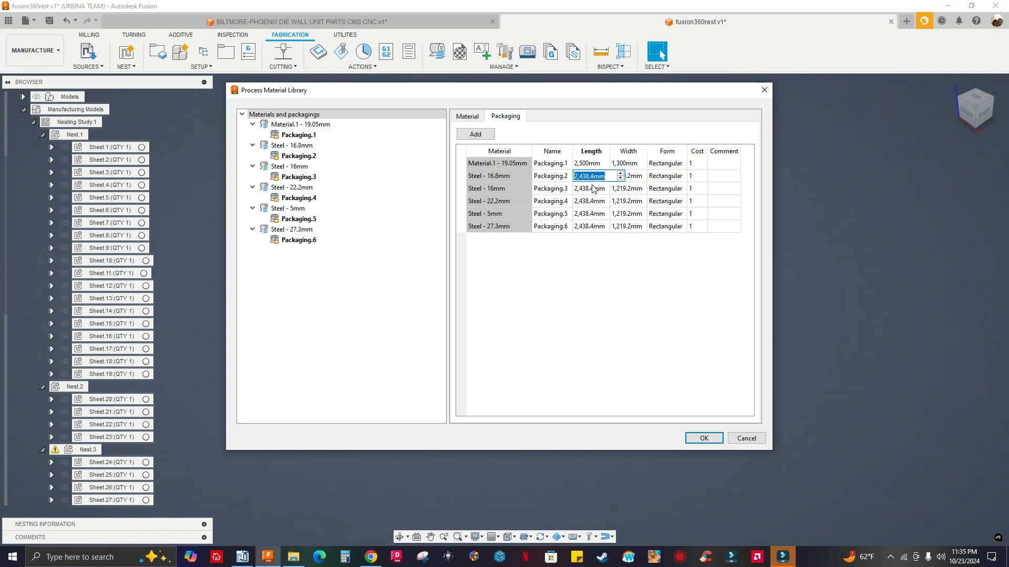
type("2500")
left_click(641, 176)
type("1300")
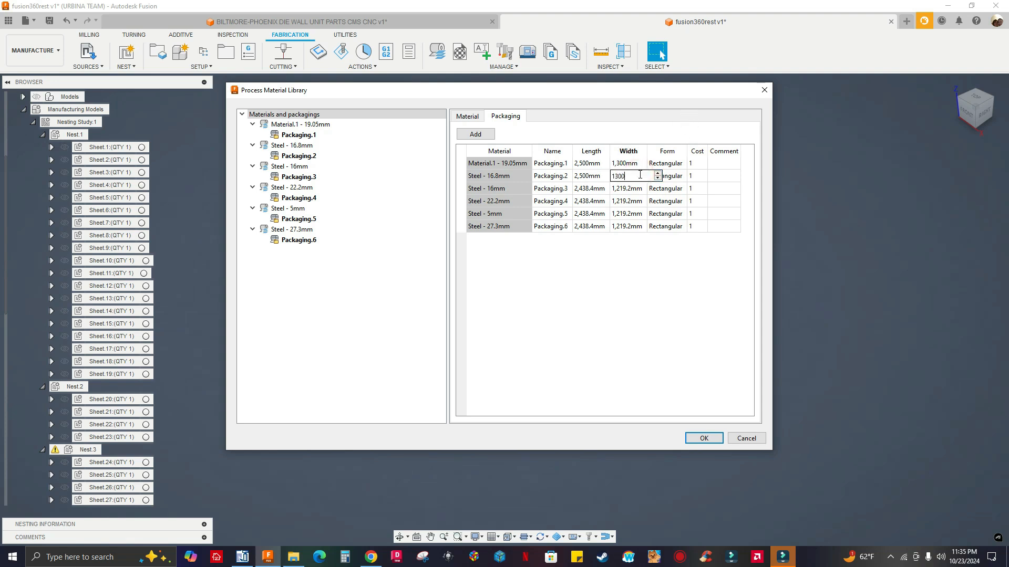
Step: Set the Packaging.3 sheet of the 16 mm material to 2500 mm long by 1300 mm wide
left_click(614, 189)
left_click(599, 189)
type("2500")
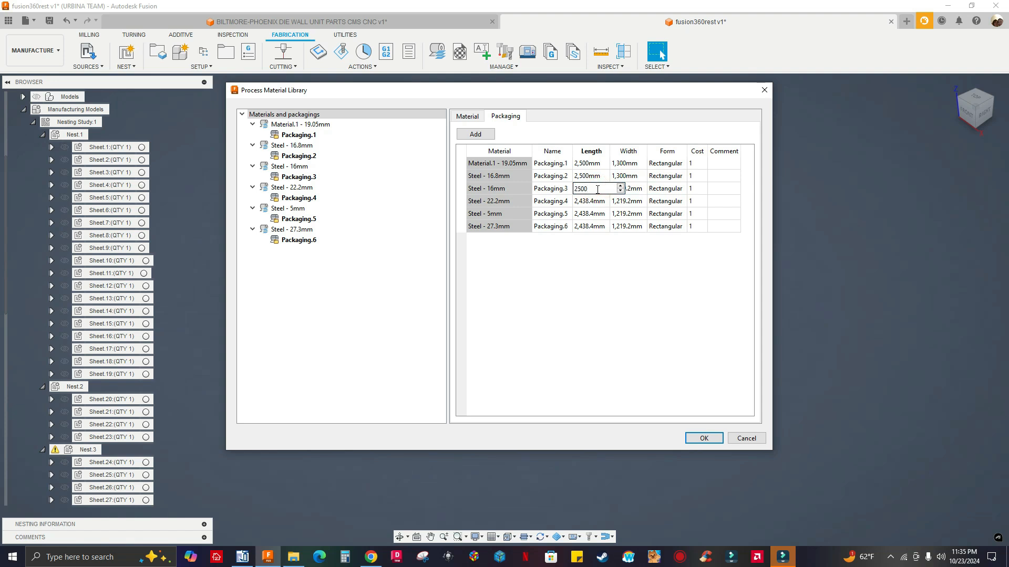
key("Tab")
type("1")
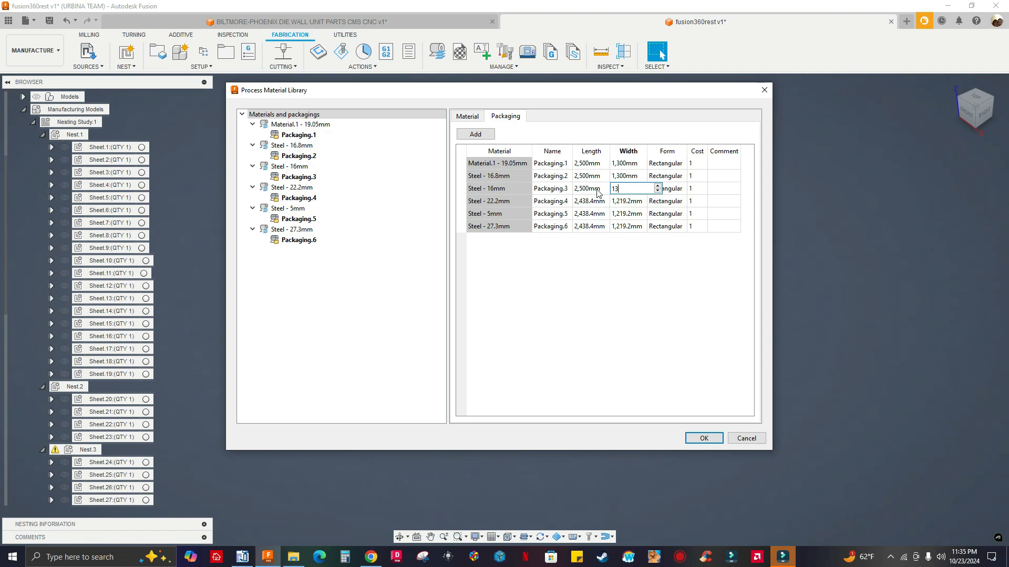
key("Tab")
key("Tab")
key("Tab")
key("Tab")
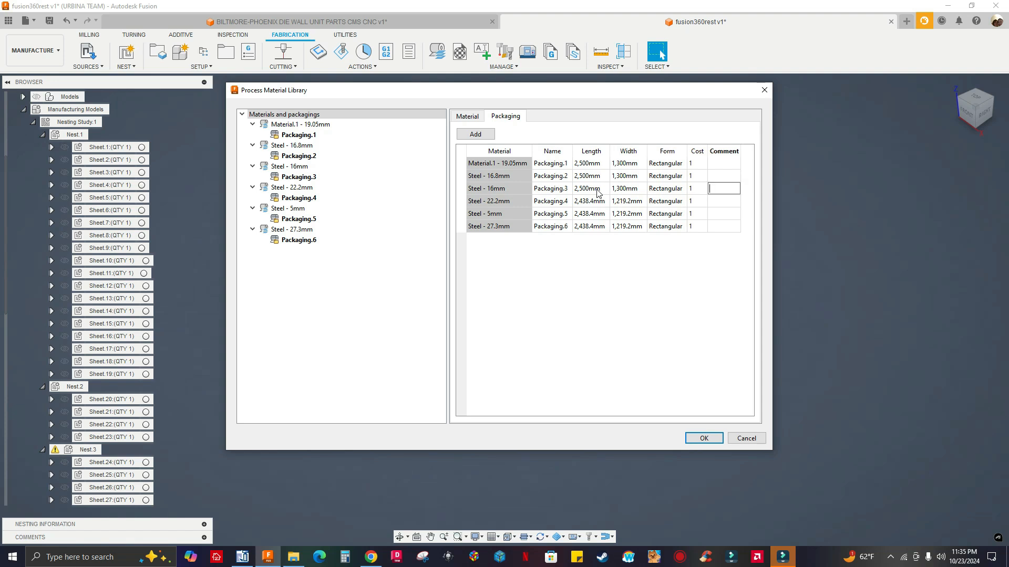
Step: Set the length to 2500 mm and the width to 1300 mm for Packaging.4 and Packaging.5
key("Tab")
type("250")
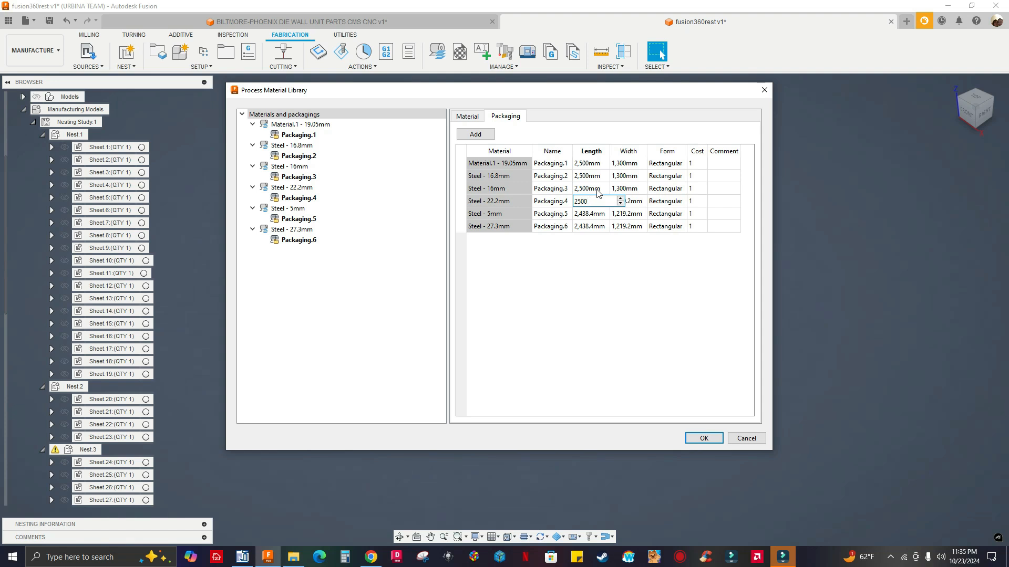
key("Tab")
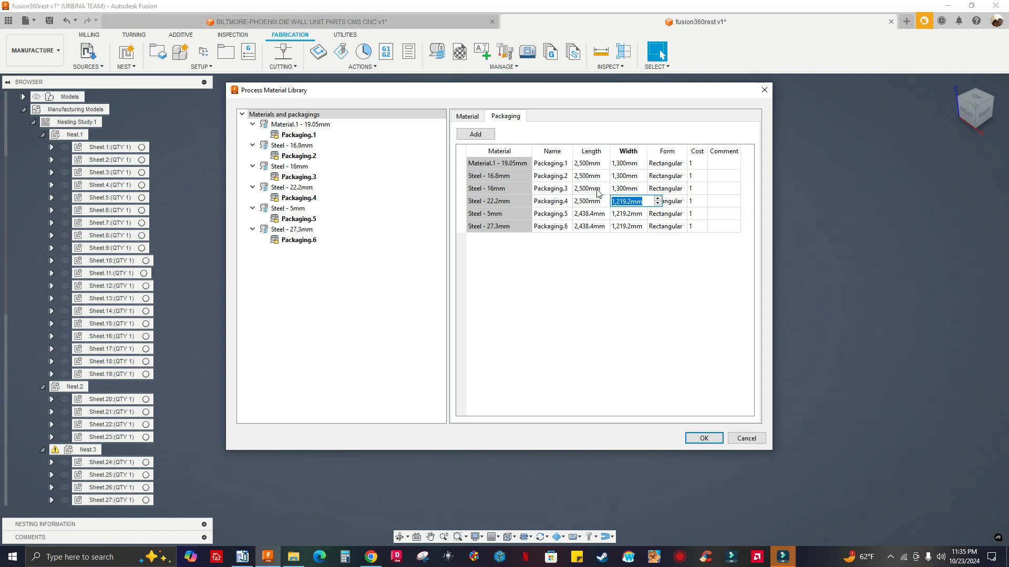
type("1300")
double_click(591, 215)
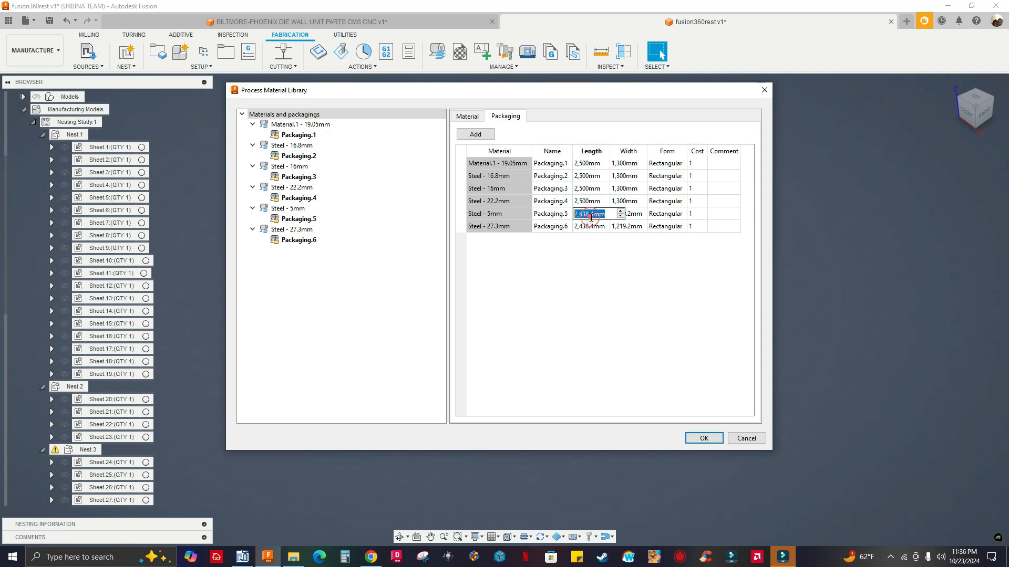
type("2500")
key("Tab")
type("13")
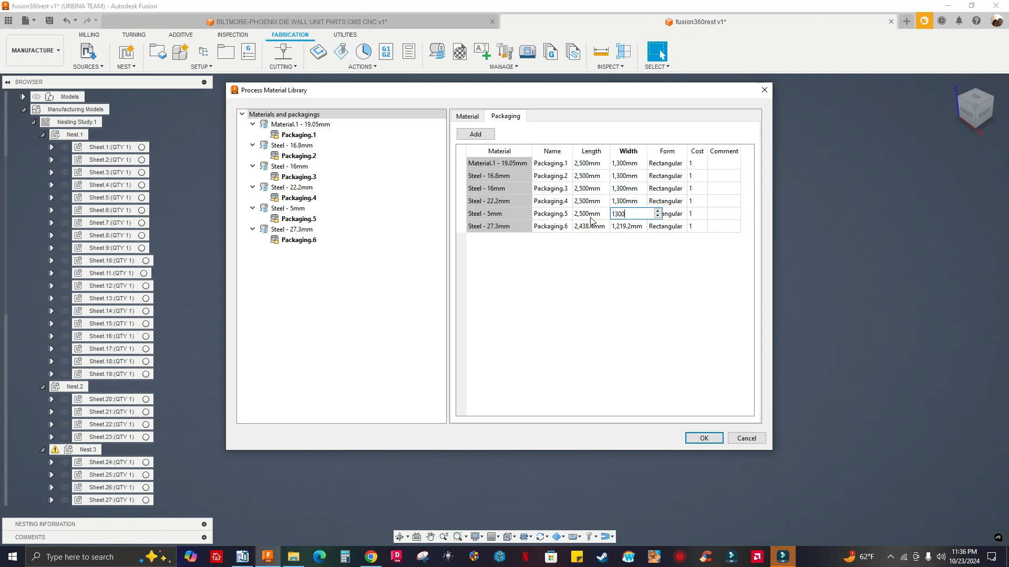
Step: Set the Packaging.6 sheet of the 27.3 mm material to 2500 mm long by 1300 mm wide
left_click(592, 227)
double_click(592, 228)
type("2500")
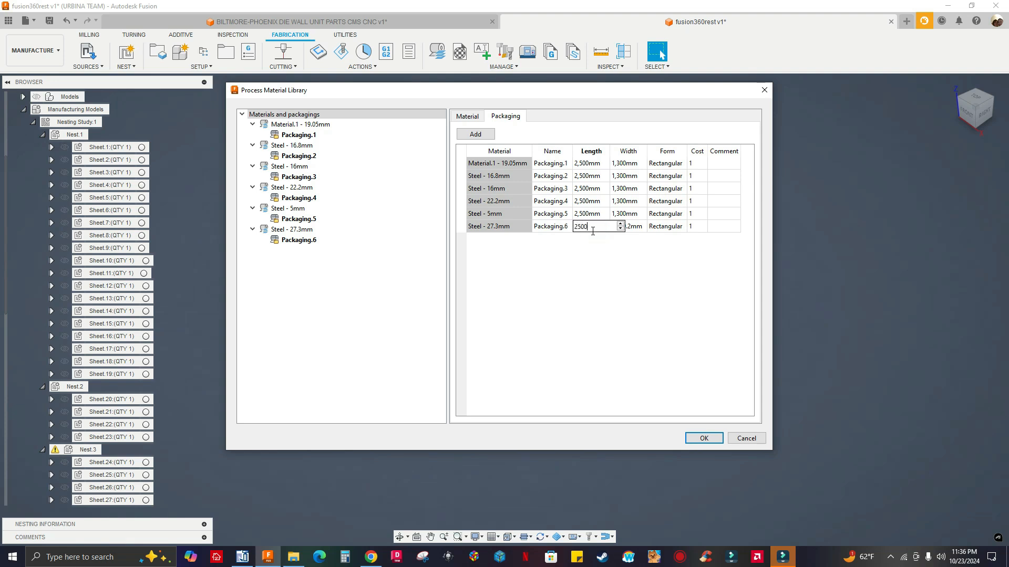
left_click(642, 226)
double_click(643, 227)
type("1,3")
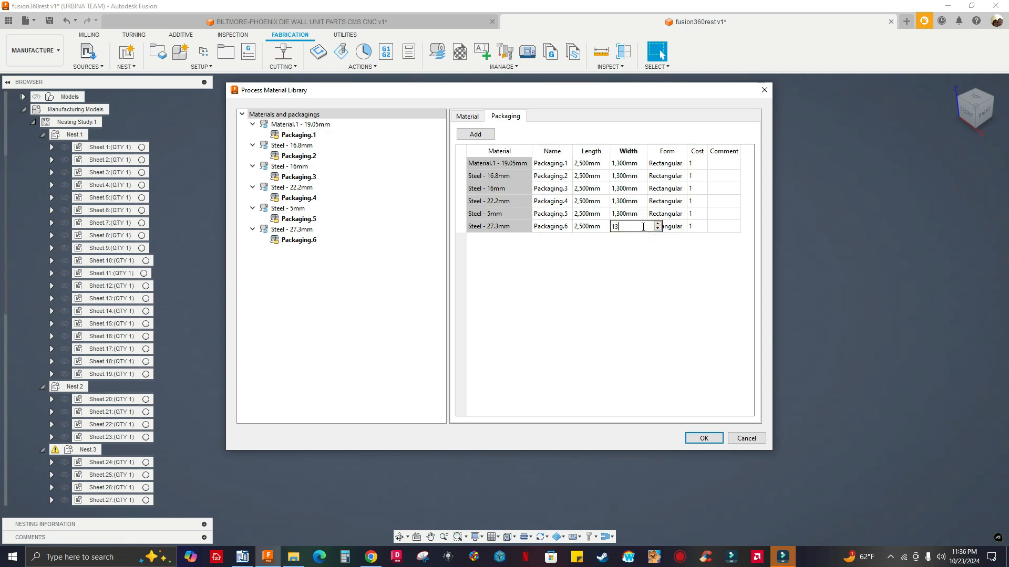
type("00")
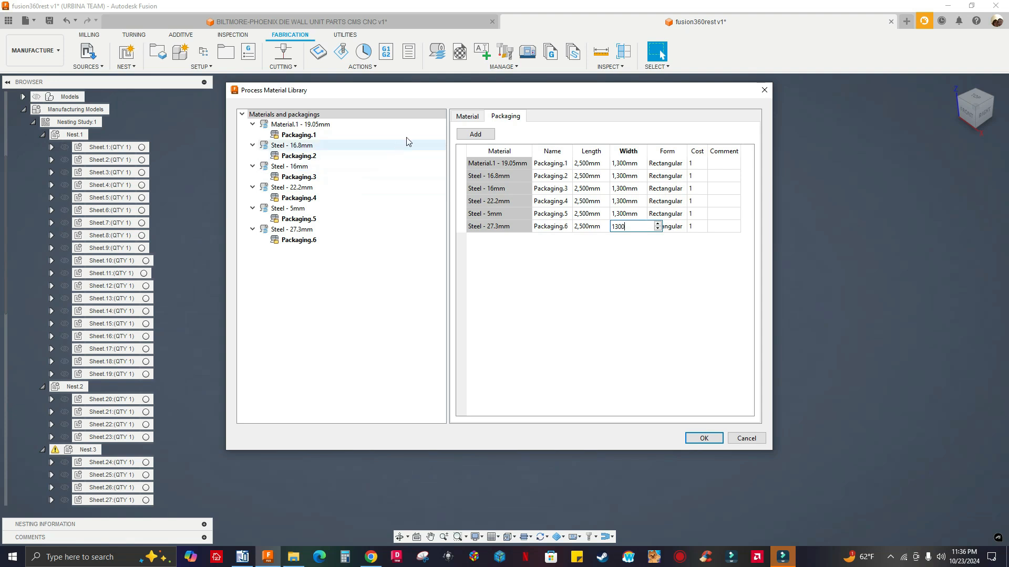
Step: Check the individual packaging and material entries, and review the sheet sizes of all packagings in the overview table
left_click(315, 135)
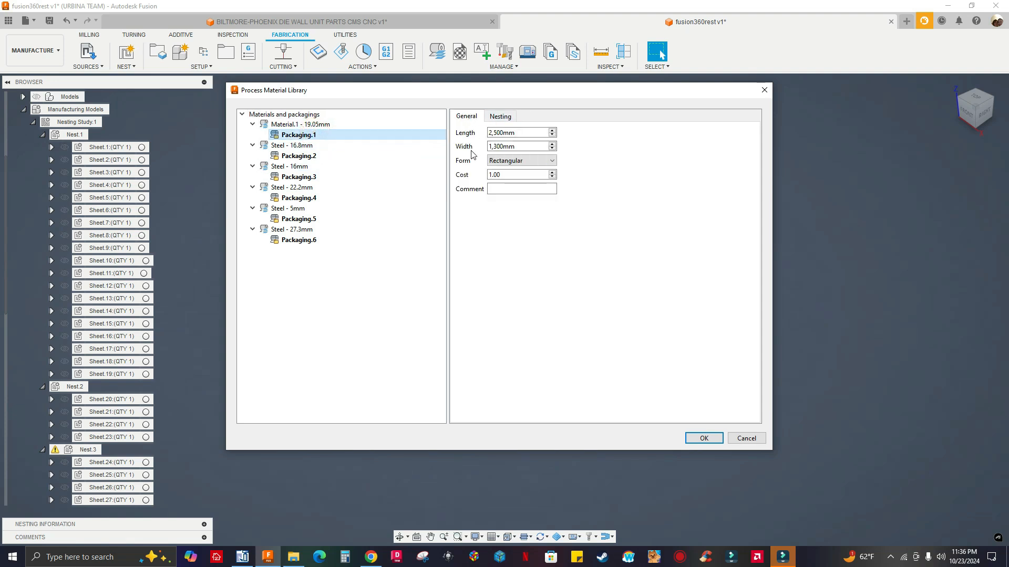
left_click(300, 156)
left_click(299, 177)
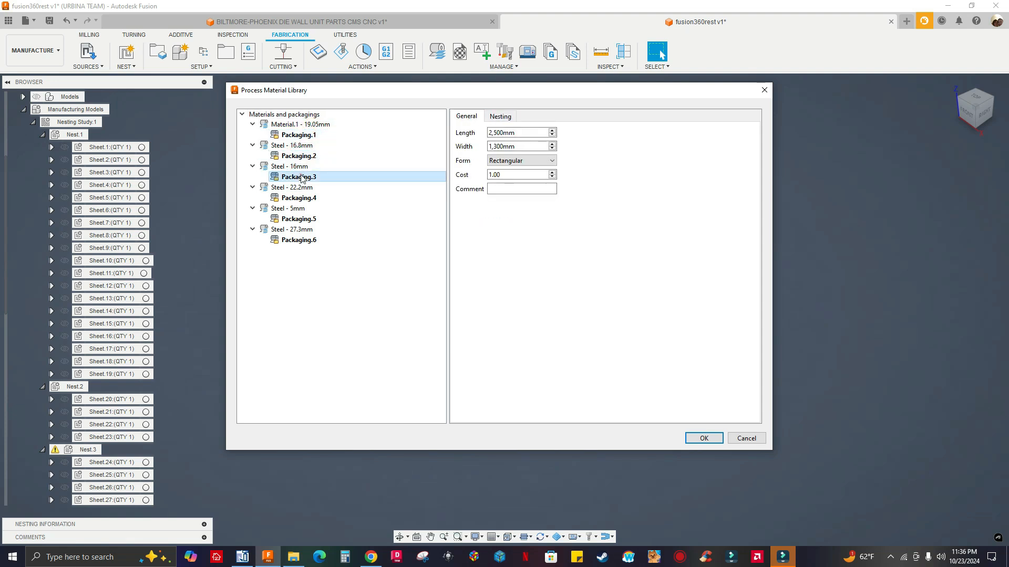
left_click(307, 188)
left_click(302, 146)
left_click(304, 125)
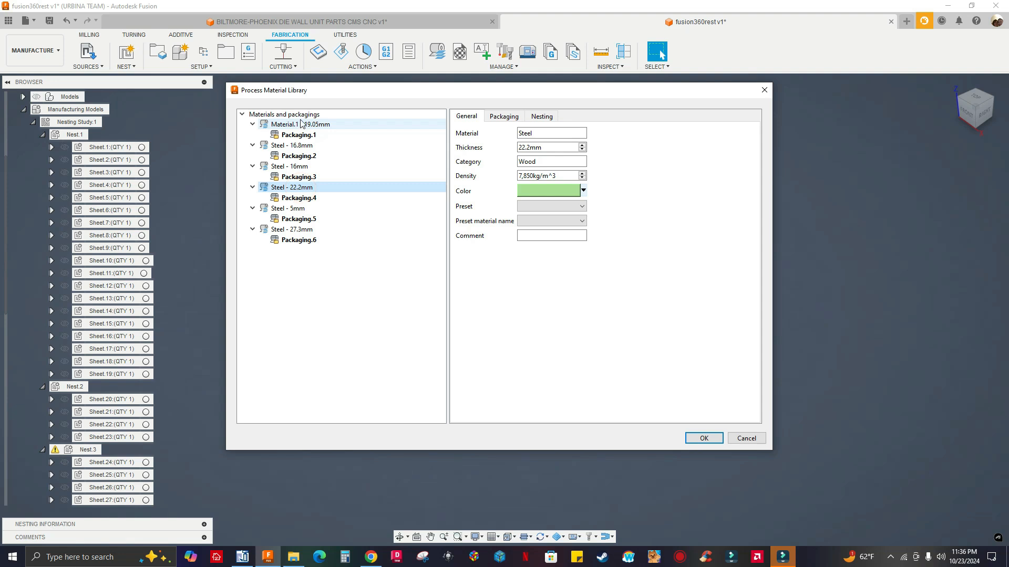
left_click(302, 114)
left_click(513, 117)
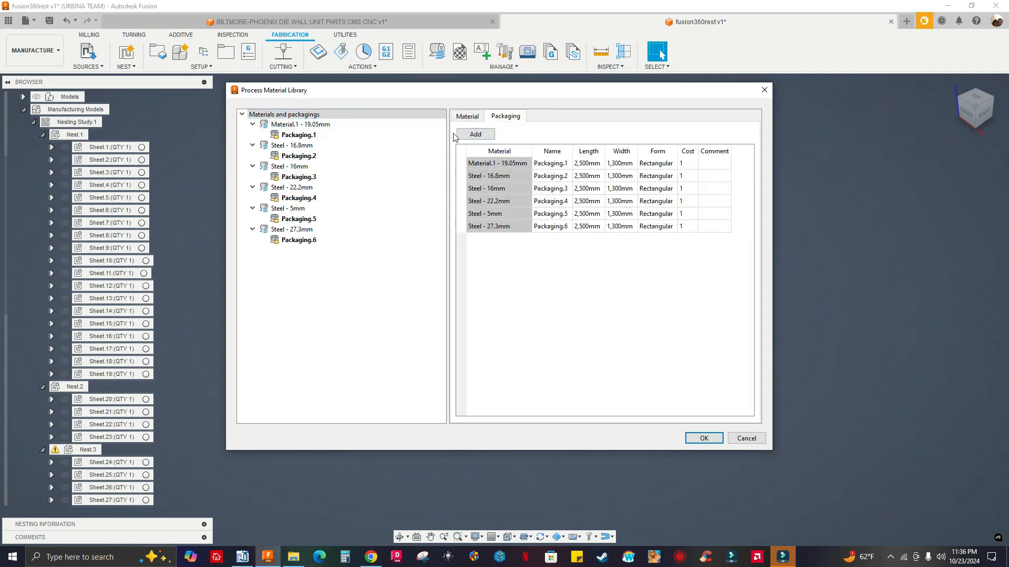
Step: Go through the entries from Packaging.1 to Packaging.6 once more and accept the material library changes
left_click(294, 146)
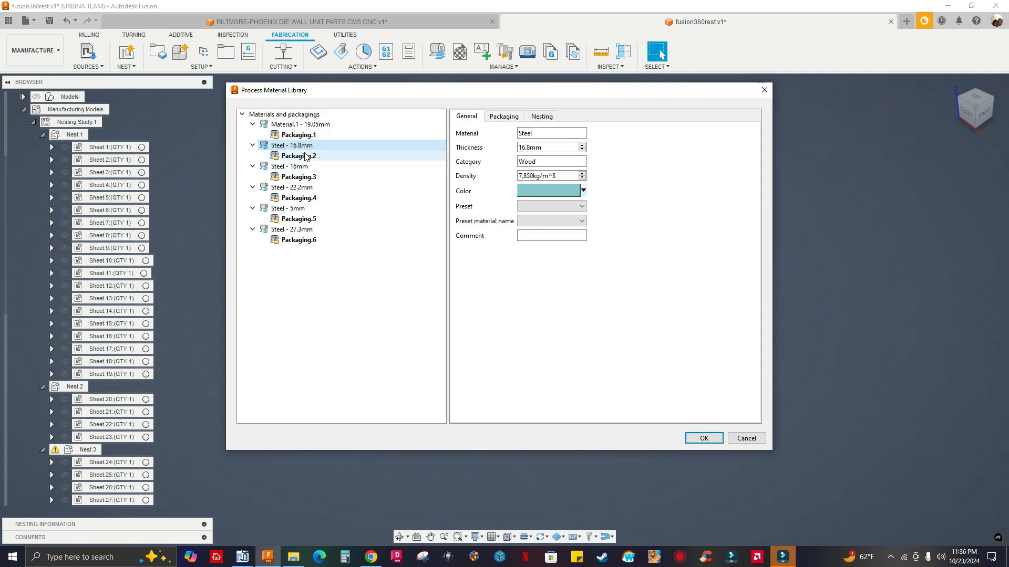
left_click(299, 135)
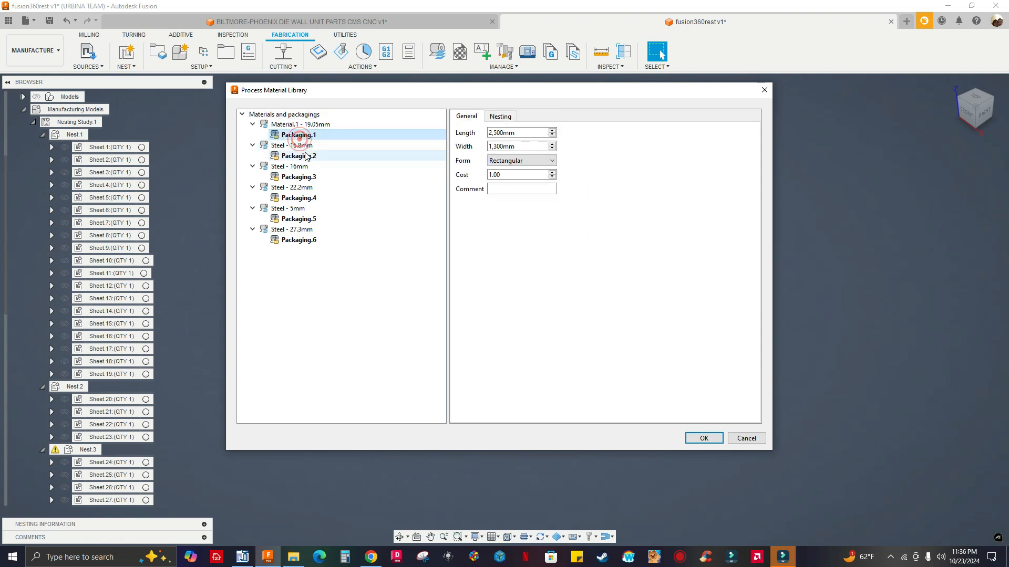
left_click(302, 156)
left_click(301, 177)
left_click(301, 198)
left_click(294, 209)
left_click(300, 230)
left_click(301, 240)
left_click(300, 229)
left_click(304, 209)
left_click(704, 439)
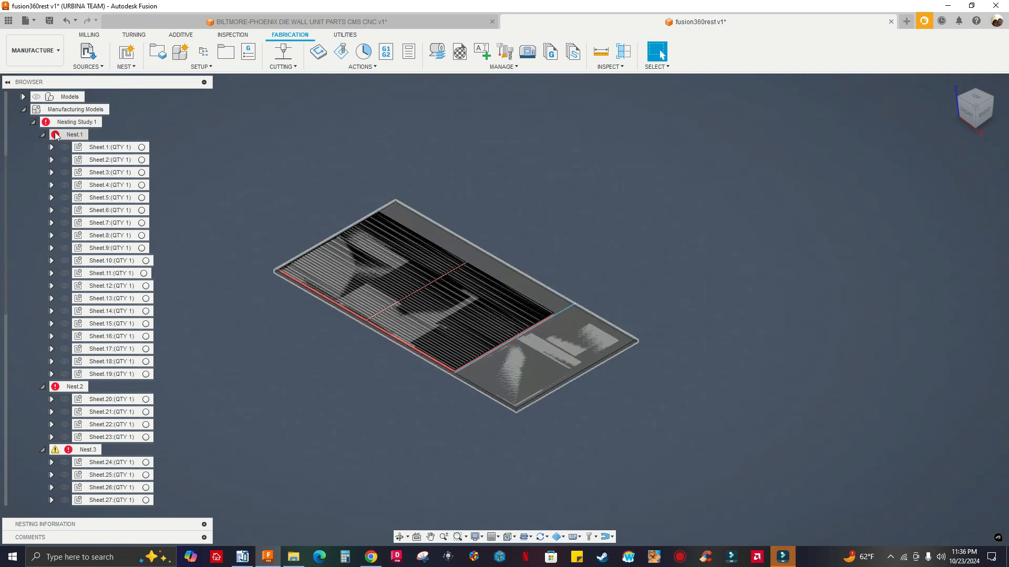
Step: Check the out-of-date status of Nest.1 and regenerate the whole Nesting Study.1
mouse_move(73, 137)
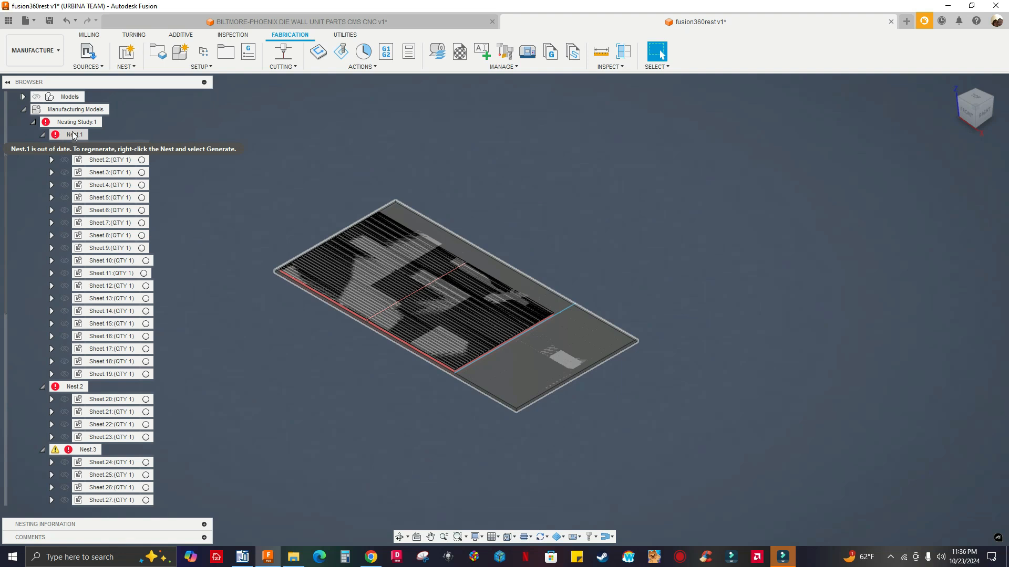
left_click(77, 123)
right_click(76, 125)
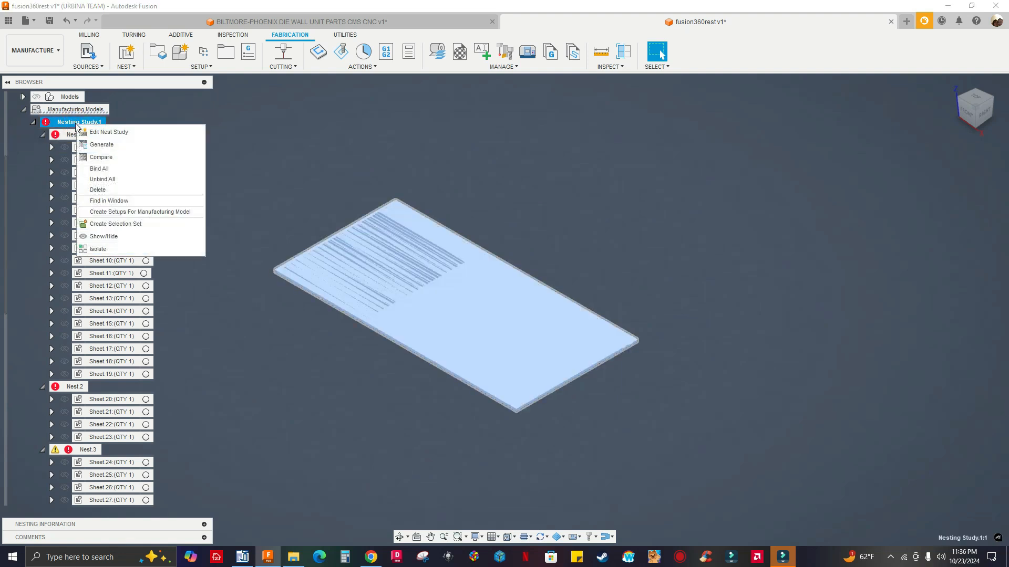
left_click(104, 145)
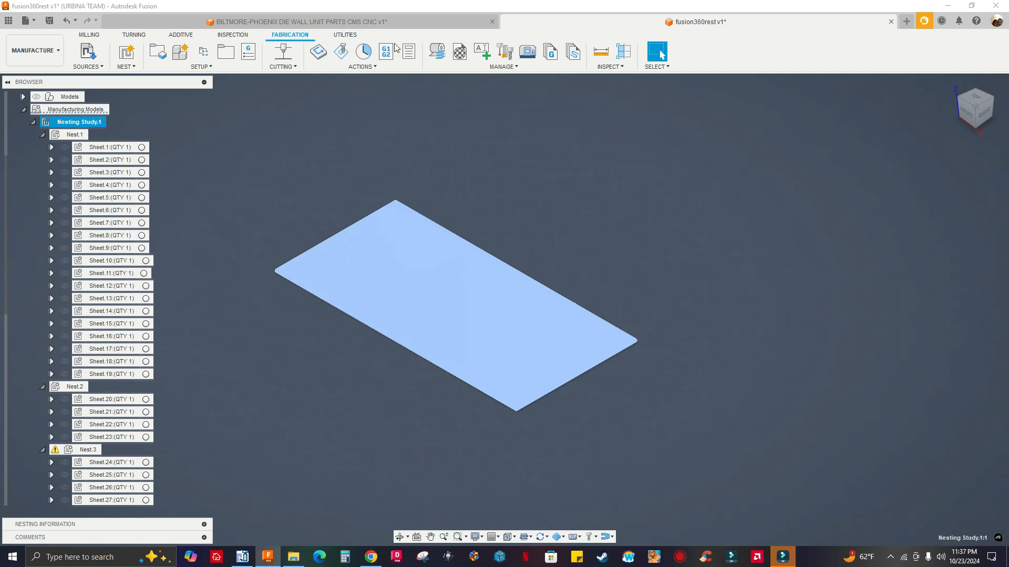
Step: View the nested sheets in the BILTMORE-PHOENIX DIE WALL UNIT PARTS document and return to the fusion360rest document
left_click(415, 24)
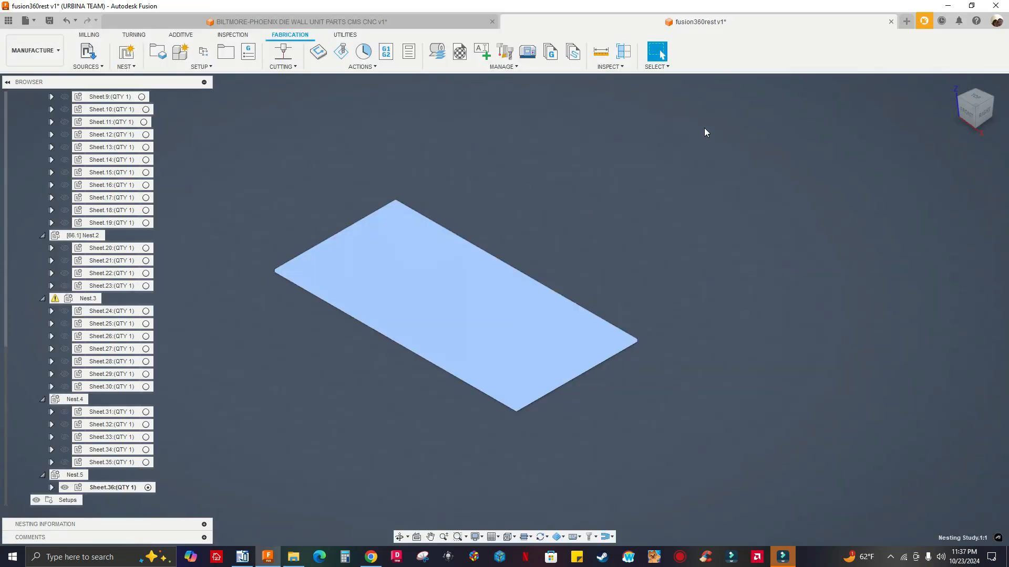
left_click(996, 5)
scroll(315, 304, "down", 3)
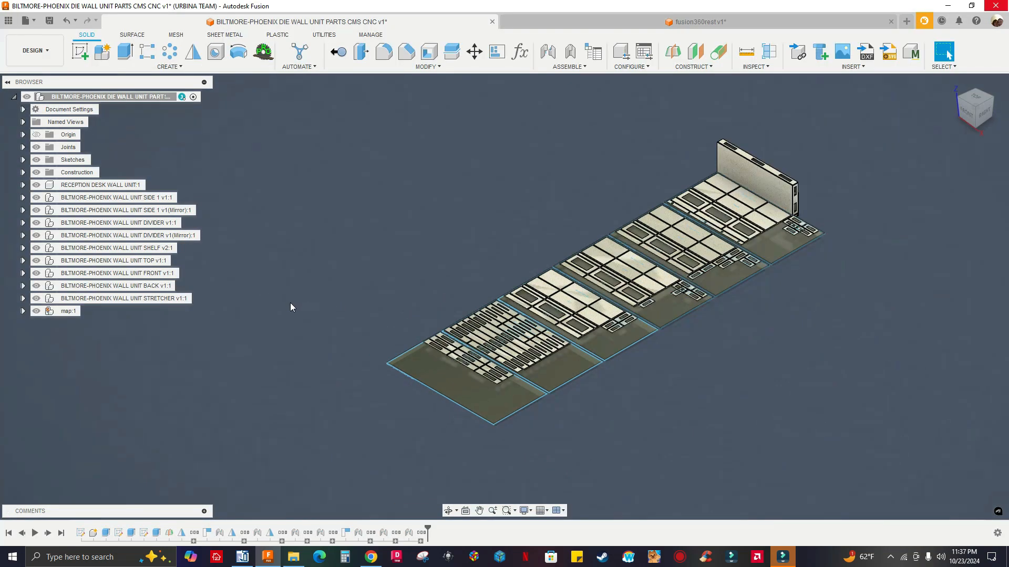
left_click(566, 17)
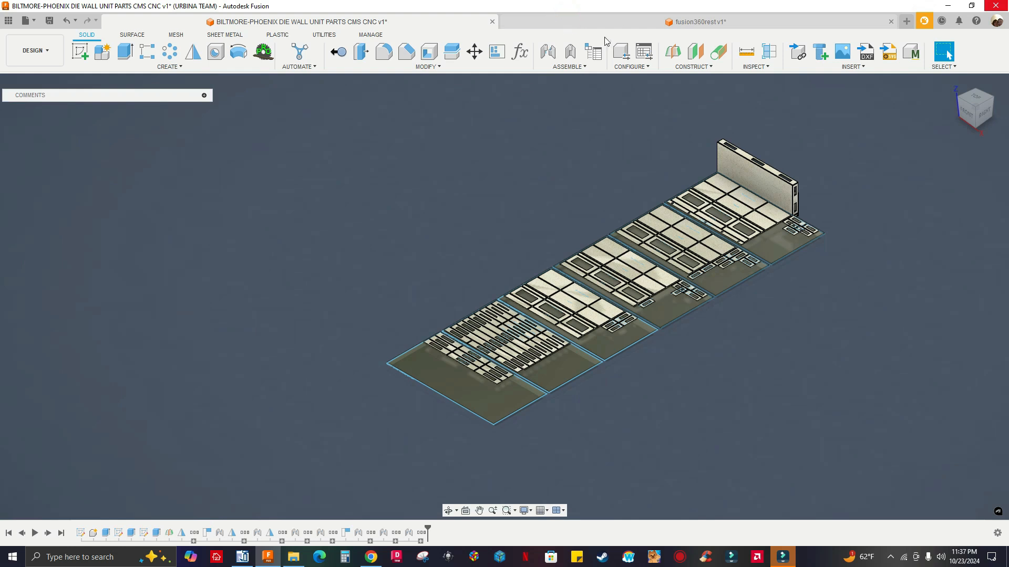
left_click(689, 27)
Step: Examine the regenerated layout of narrow strips on Sheet.36 up close
scroll(323, 295, "down", 2)
scroll(483, 415, "up", 4)
scroll(486, 446, "up", 4)
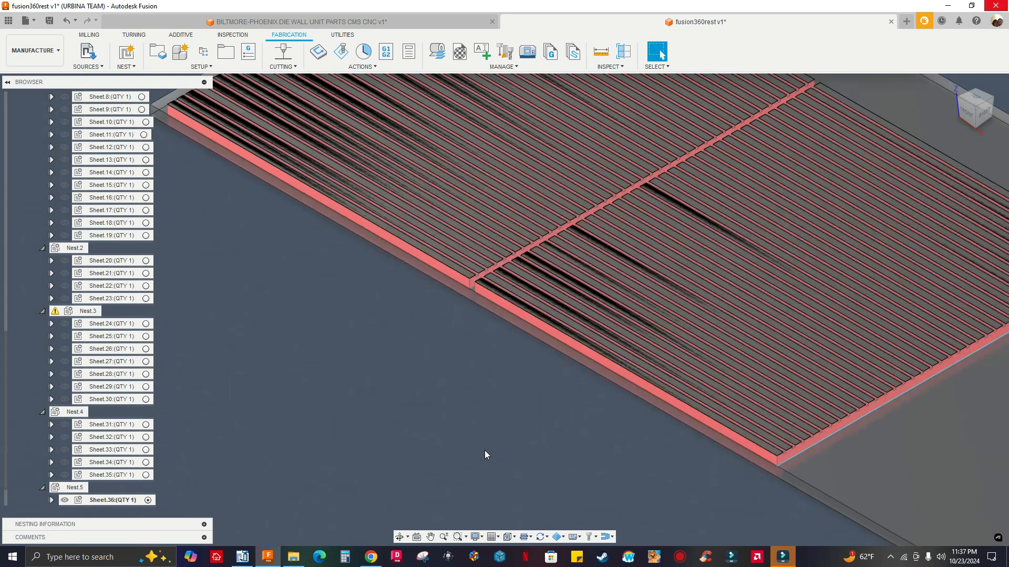
scroll(420, 377, "down", 3)
scroll(231, 332, "down", 2)
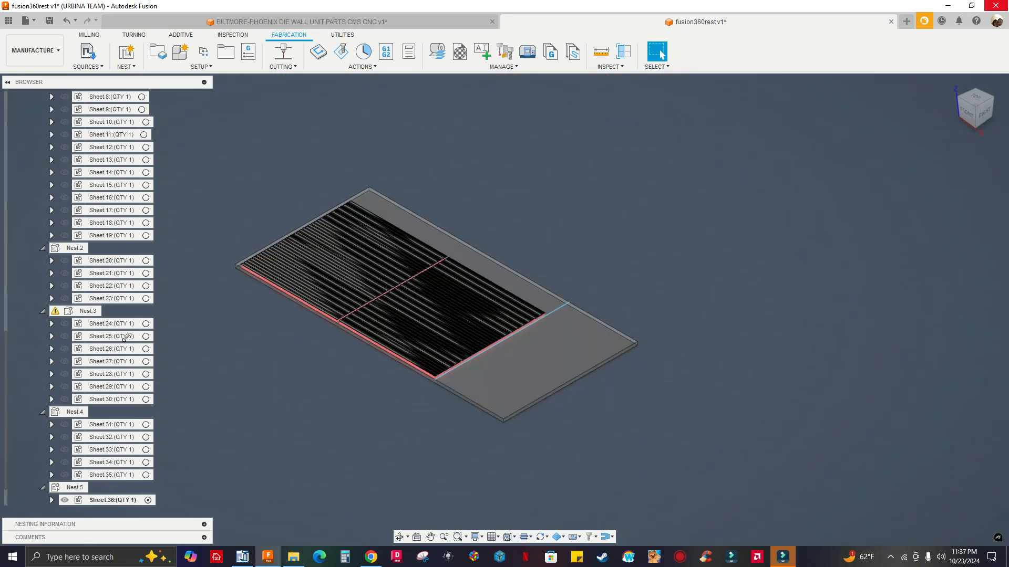
Step: Review the nested layouts of Sheet.31 to Sheet.35 in Nest.4 by activating each sheet in turn
scroll(127, 233, "up", 2)
scroll(128, 233, "down", 2)
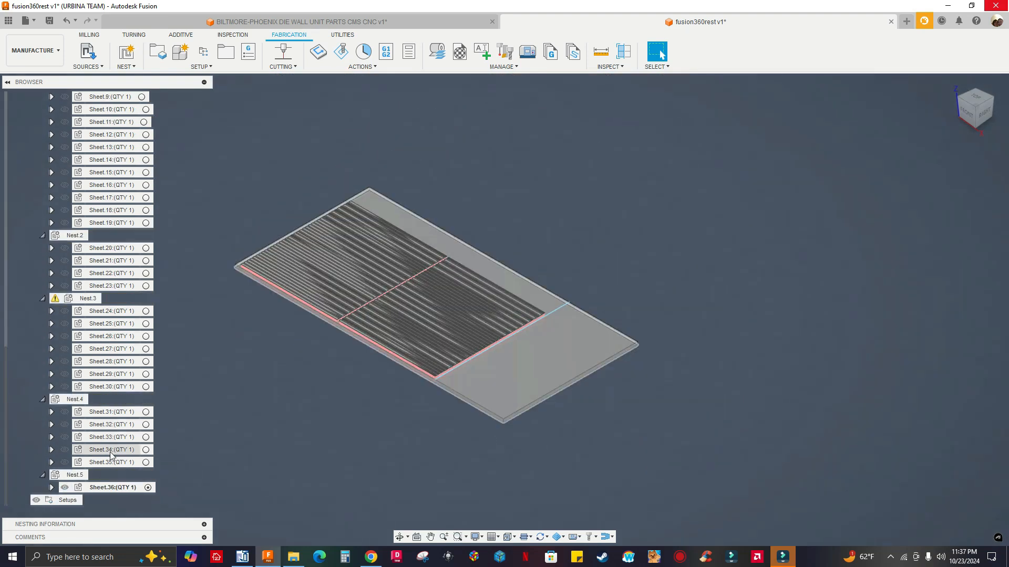
left_click(148, 411)
left_click(146, 424)
left_click(146, 437)
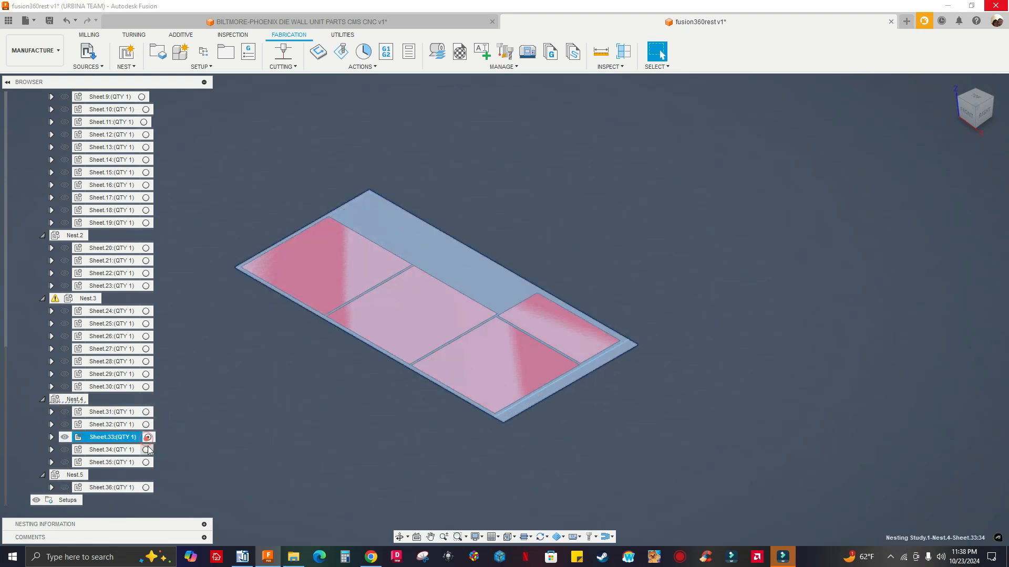
left_click(147, 450)
left_click(146, 463)
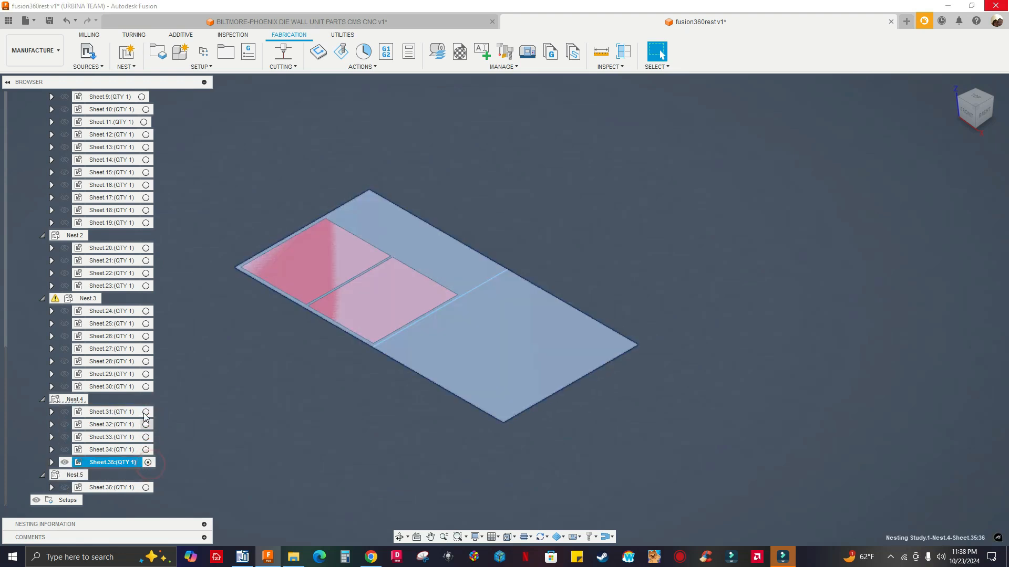
Step: Inspect the part layouts of Nest.3 one by one, activating Sheet.24 to Sheet.30
left_click(146, 311)
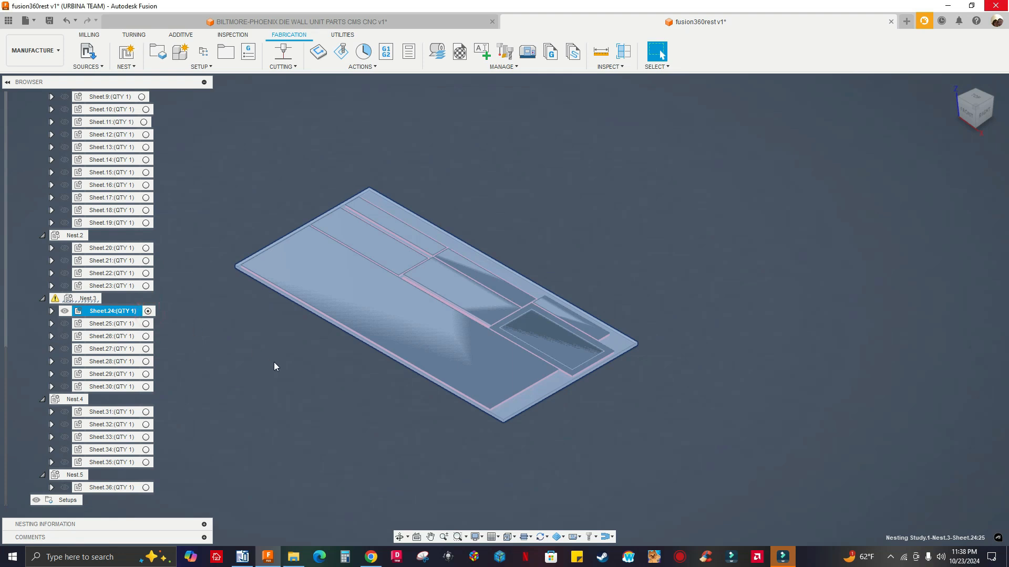
scroll(275, 363, "up", 3)
scroll(298, 429, "down", 3)
left_click(148, 323)
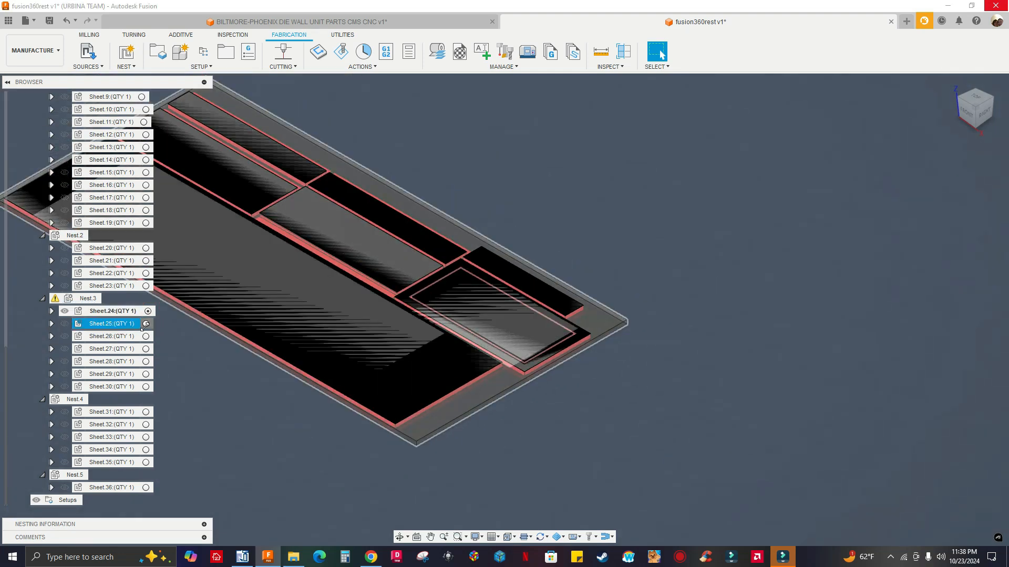
left_click(146, 337)
left_click(146, 349)
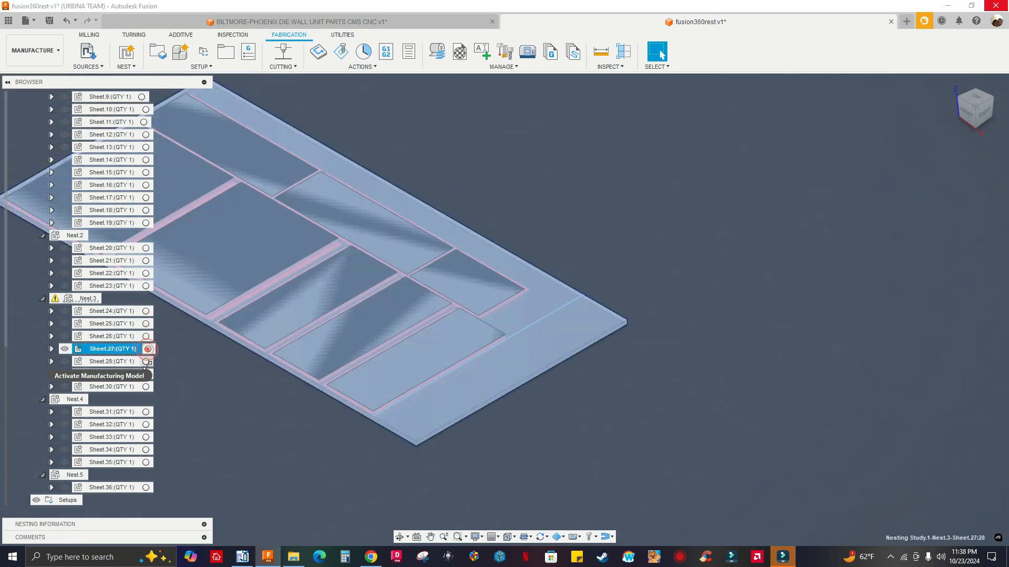
left_click(146, 361)
left_click(147, 374)
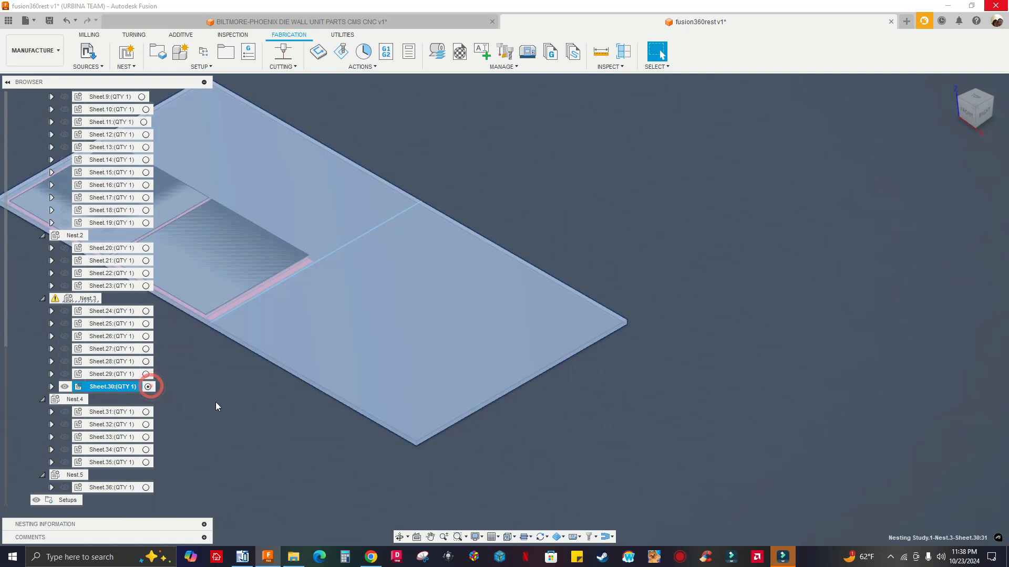
left_click(147, 386)
Step: Activate Sheet.1 to Sheet.7 of Nest.1 in sequence to check how their parts are arranged
scroll(97, 301, "up", 5)
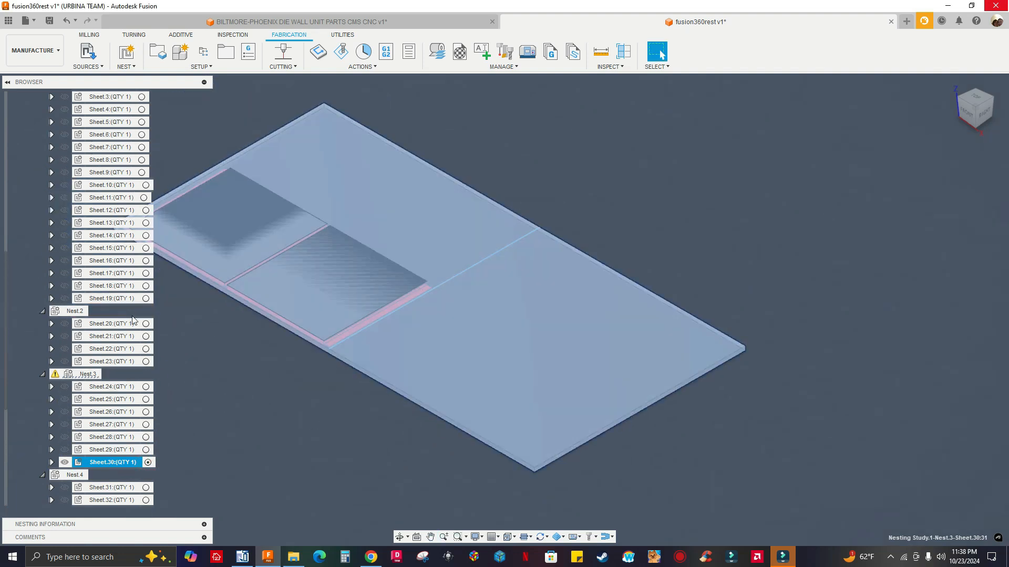
scroll(152, 254, "up", 2)
left_click(143, 172)
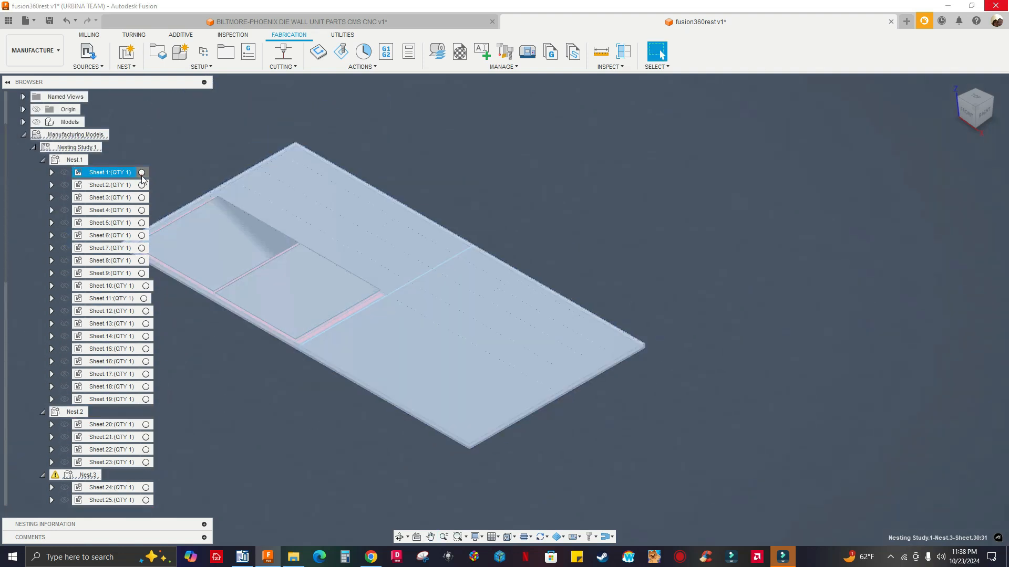
left_click(141, 185)
left_click(141, 197)
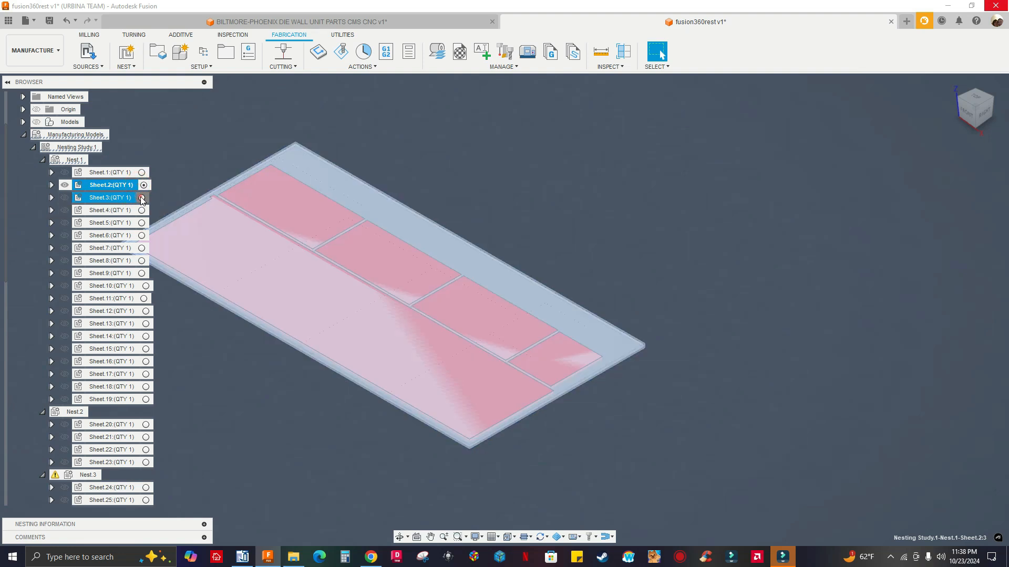
left_click(141, 210)
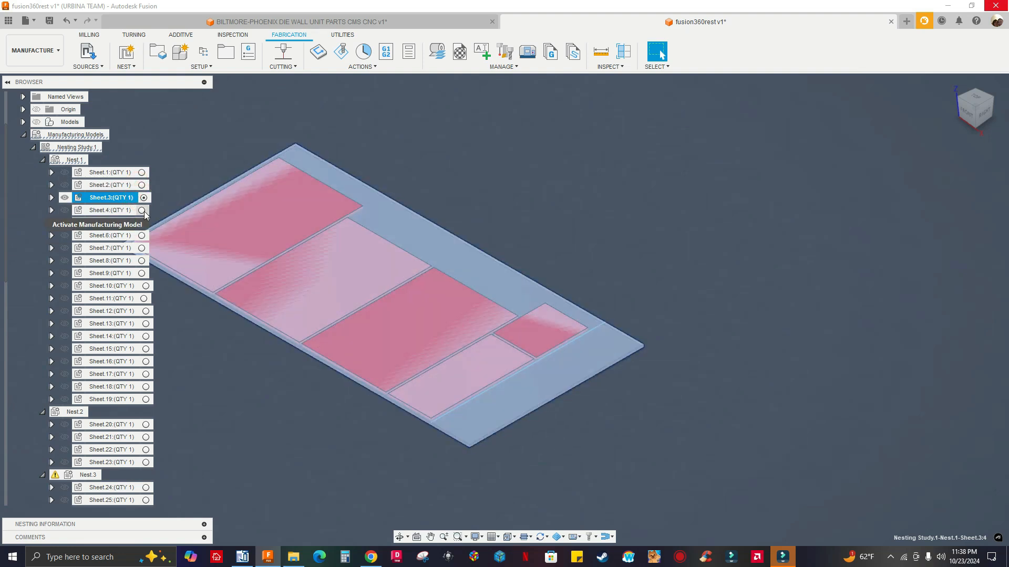
left_click(141, 223)
left_click(141, 236)
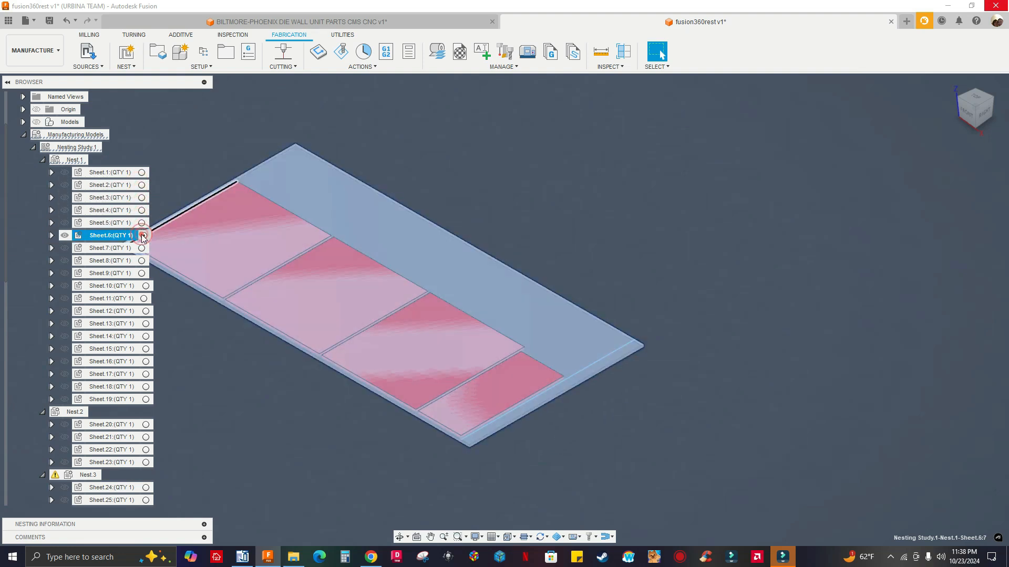
left_click(143, 248)
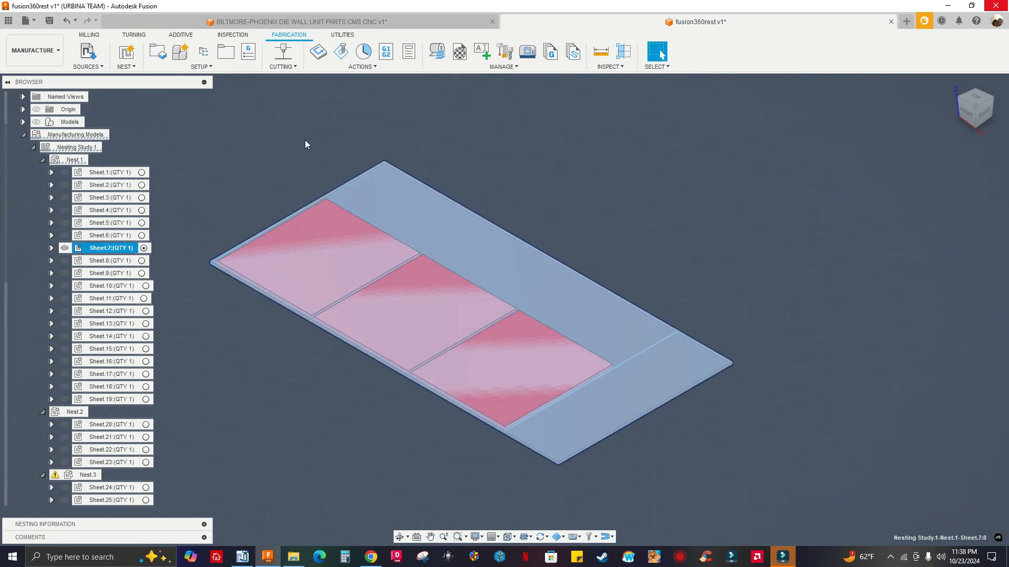
Step: Check the remaining Nest.1 layouts by activating Sheet.8 to Sheet.19 in order
left_click(143, 261)
left_click(142, 273)
left_click(146, 286)
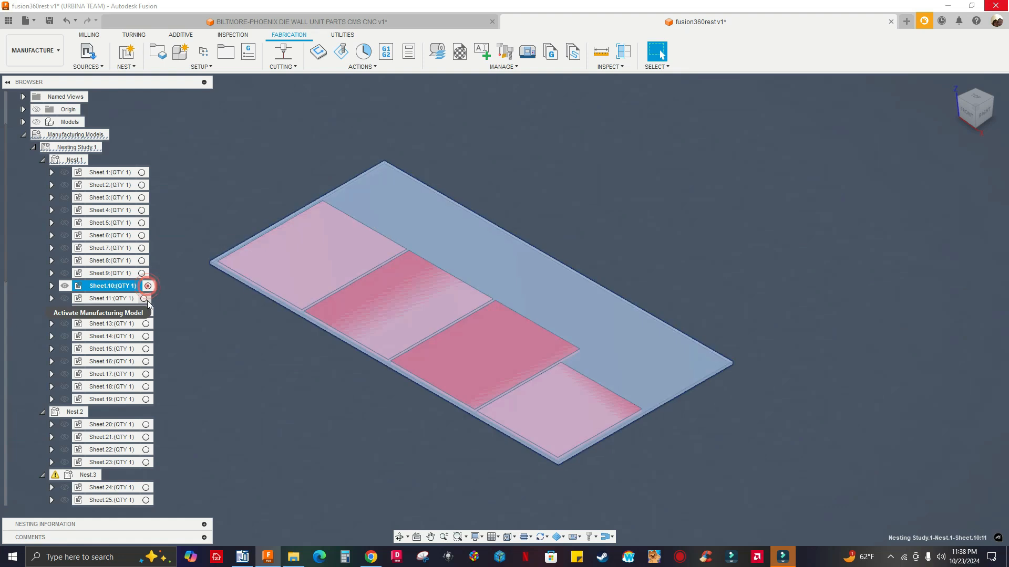
left_click(146, 299)
left_click(146, 311)
left_click(146, 324)
left_click(146, 337)
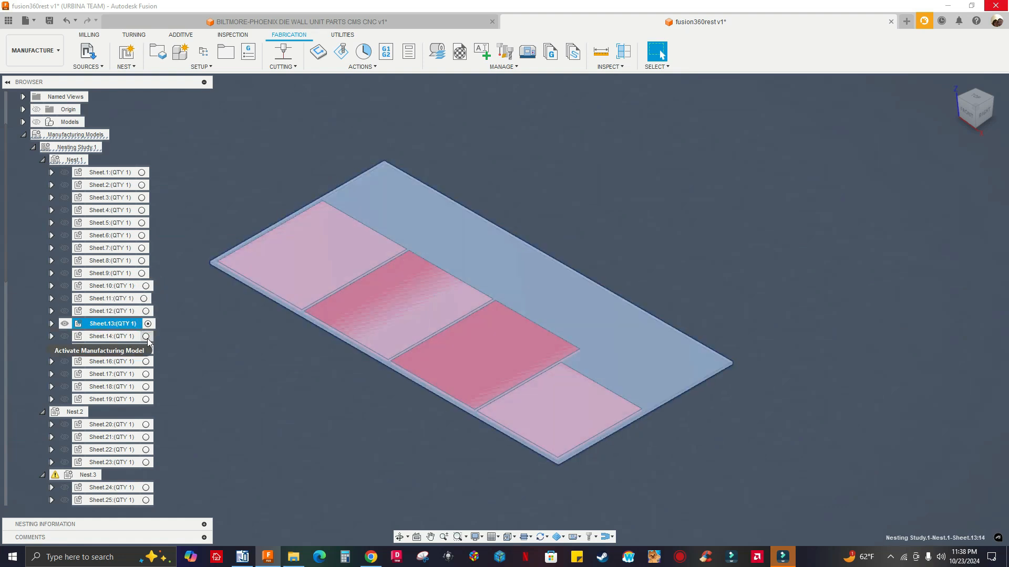
left_click(146, 349)
left_click(146, 362)
left_click(147, 374)
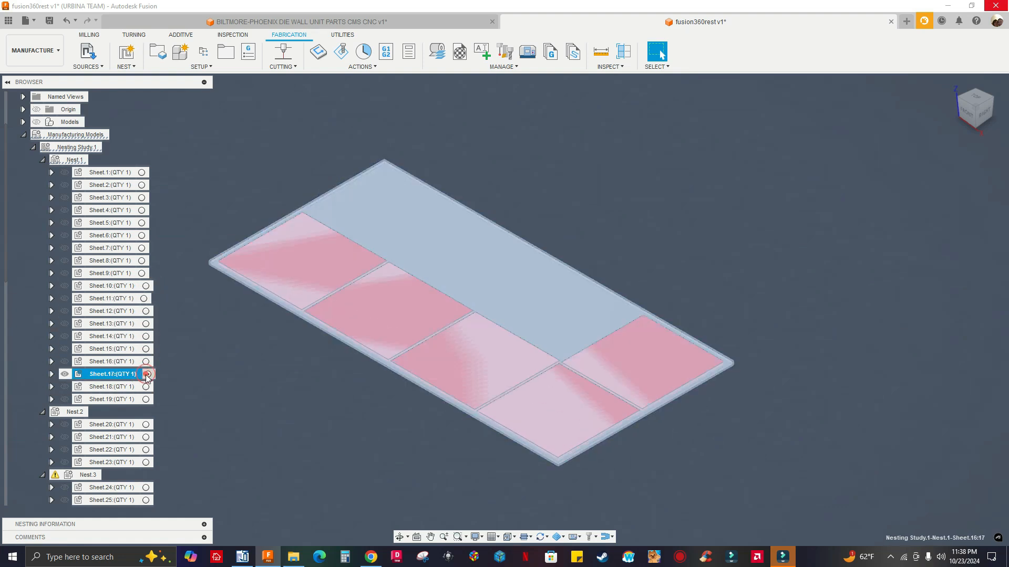
left_click(146, 386)
left_click(147, 399)
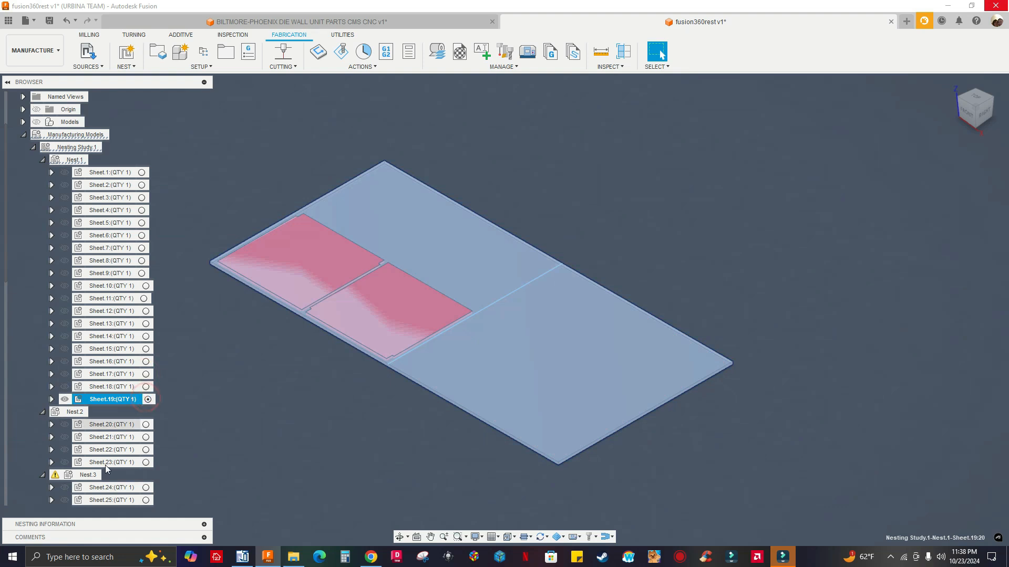
Step: Activate Sheet.36 in Nest.5 and examine its narrow strip layout again
scroll(120, 460, "down", 3)
scroll(119, 460, "down", 4)
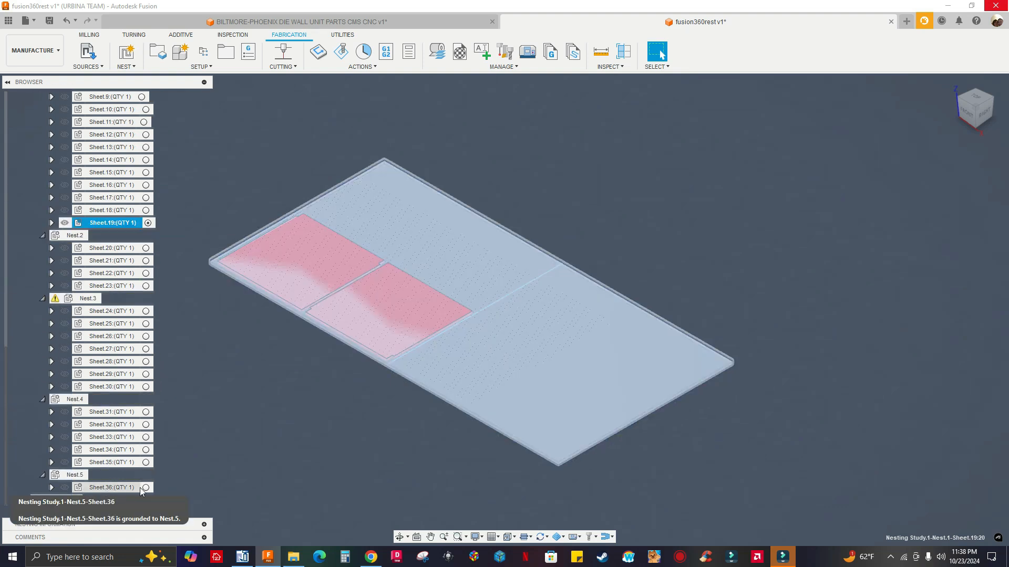
left_click(146, 488)
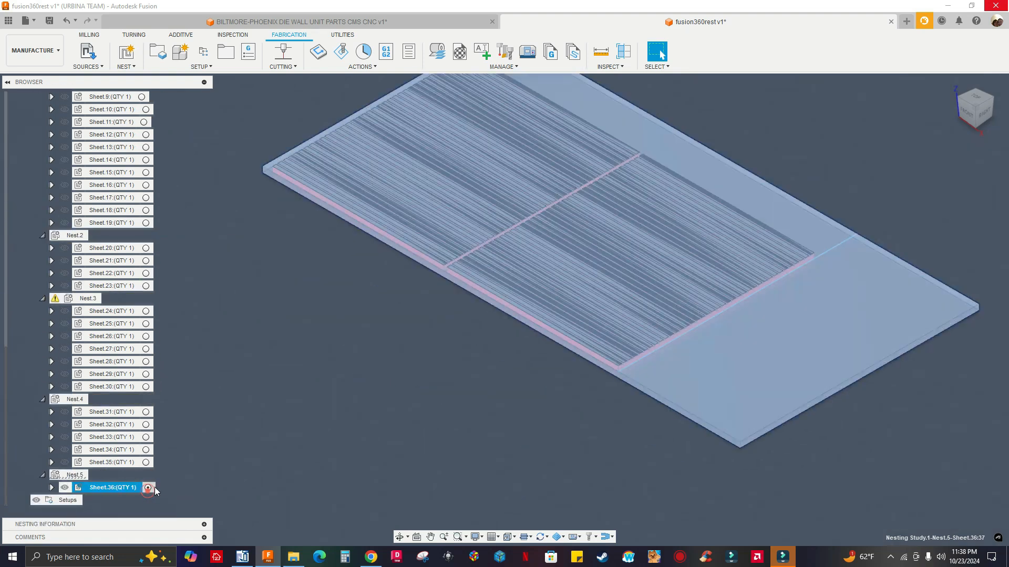
left_click(245, 429)
scroll(245, 429, "down", 3)
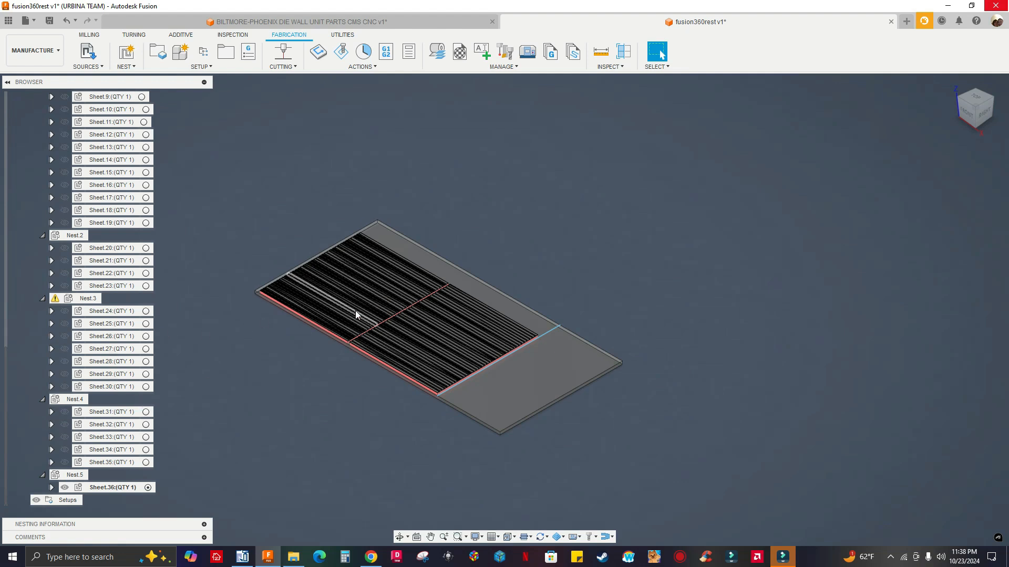
scroll(356, 314, "up", 3)
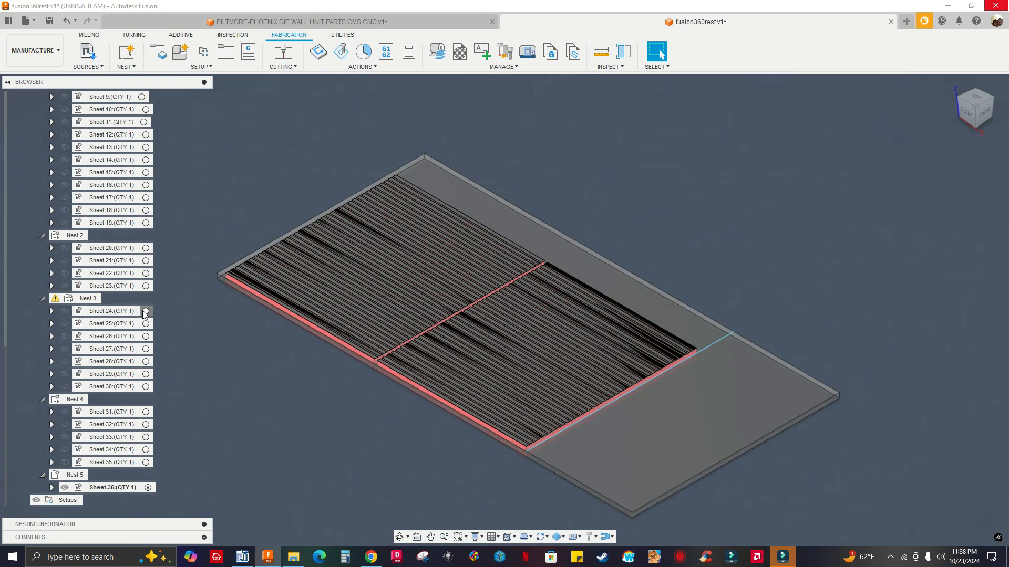
Step: Revisit Sheet.24, Sheet.25 and Sheet.27 in Nest.3, leaving Sheet.28 as the active manufacturing model
left_click(146, 311)
left_click(145, 323)
left_click(148, 349)
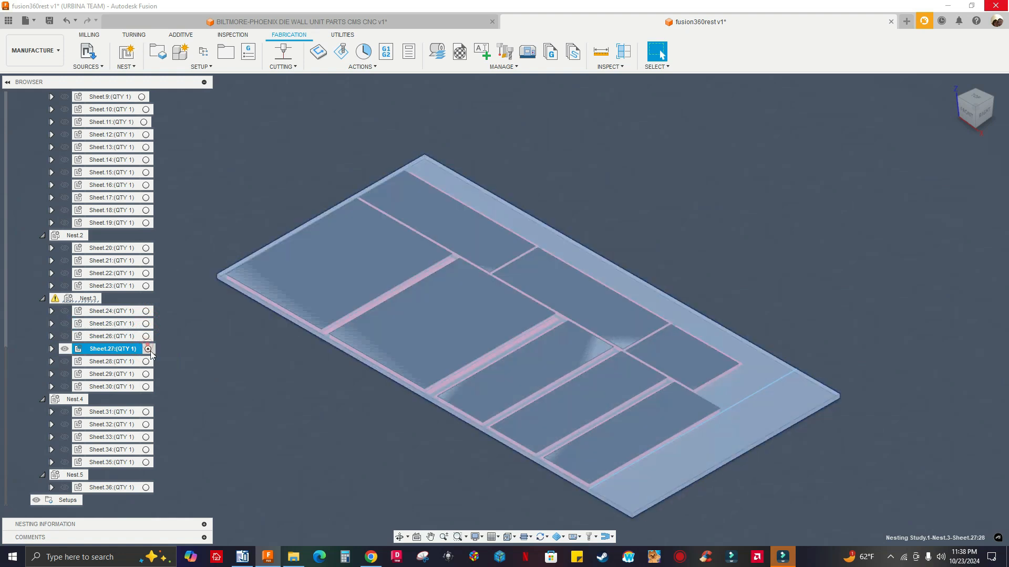
left_click(147, 362)
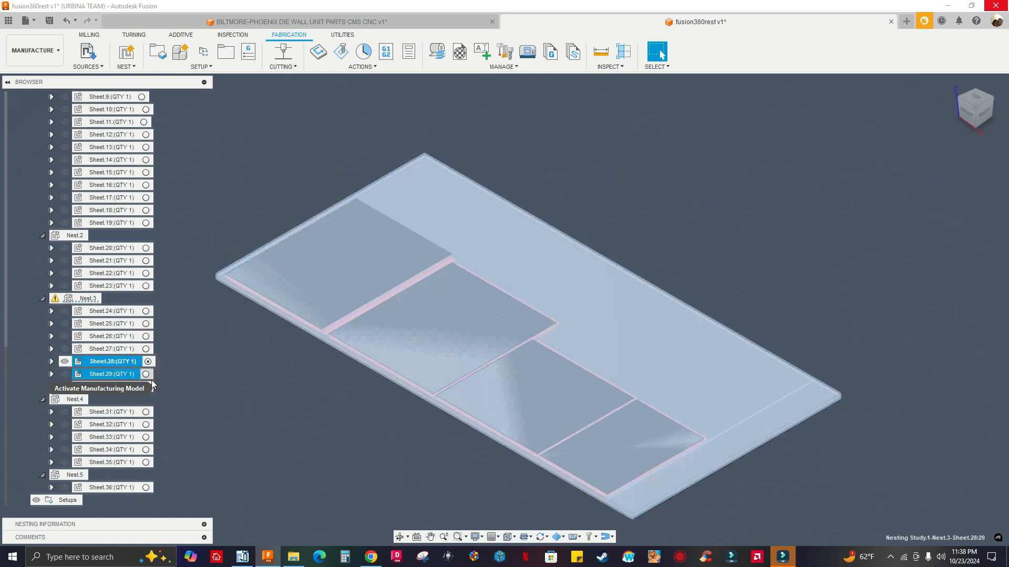
scroll(410, 314, "down", 4)
middle_click_drag(331, 248, 343, 307)
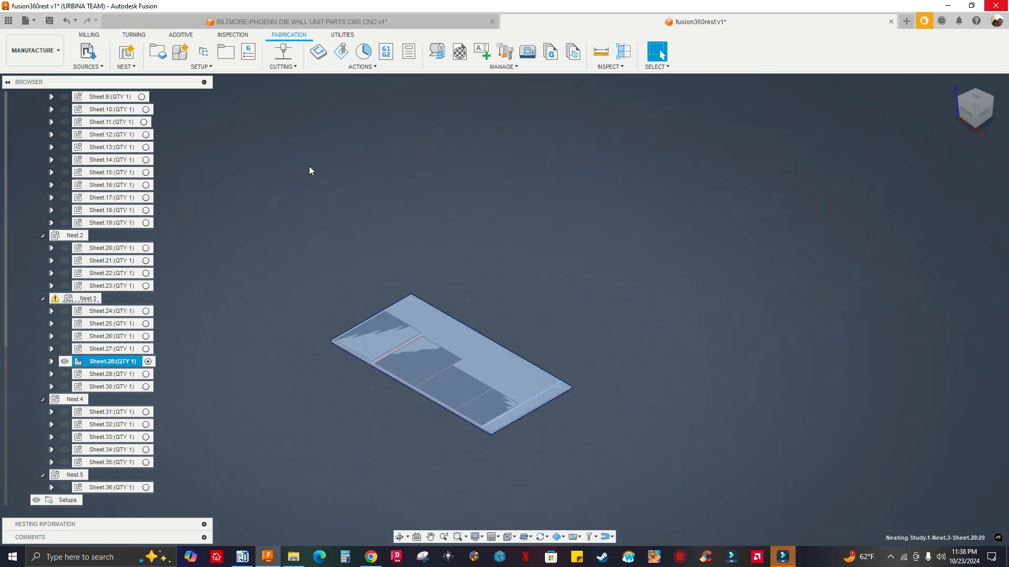
scroll(335, 176, "down", 1)
scroll(296, 162, "up", 3)
scroll(155, 146, "up", 1)
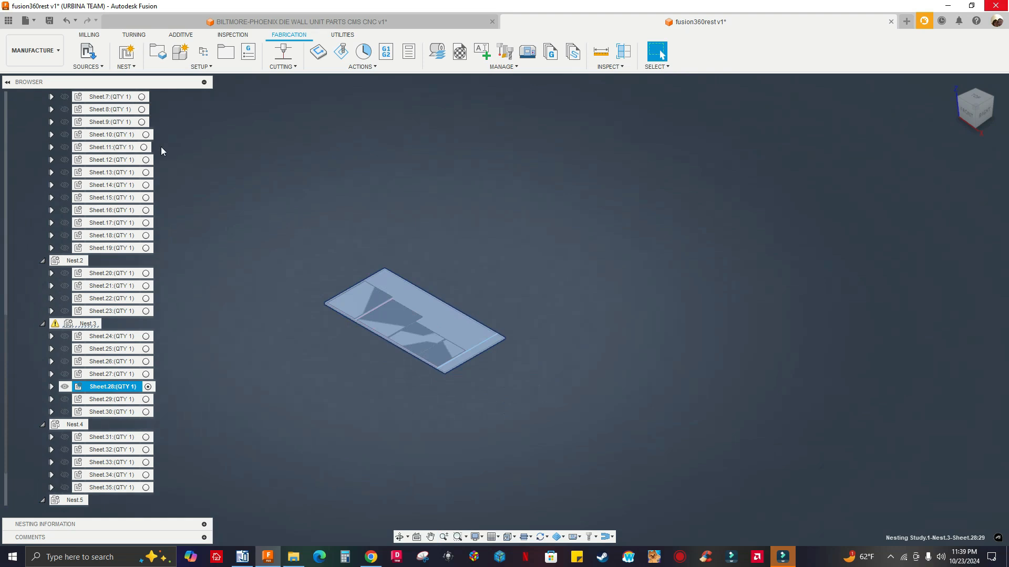
scroll(166, 147, "up", 3)
scroll(169, 161, "down", 2)
scroll(125, 162, "up", 7)
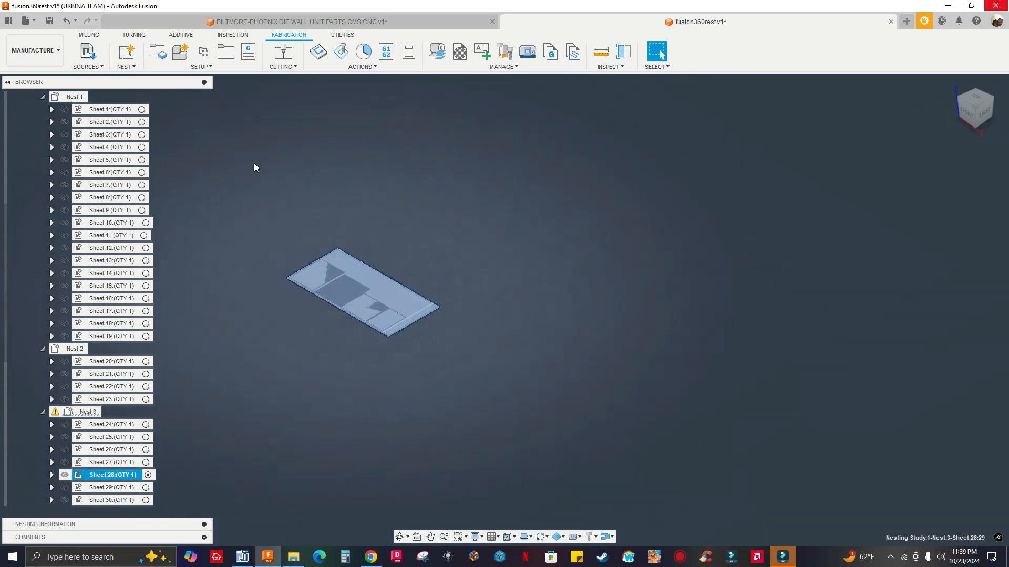
middle_click_drag(278, 165, 371, 207)
scroll(360, 198, "down", 3)
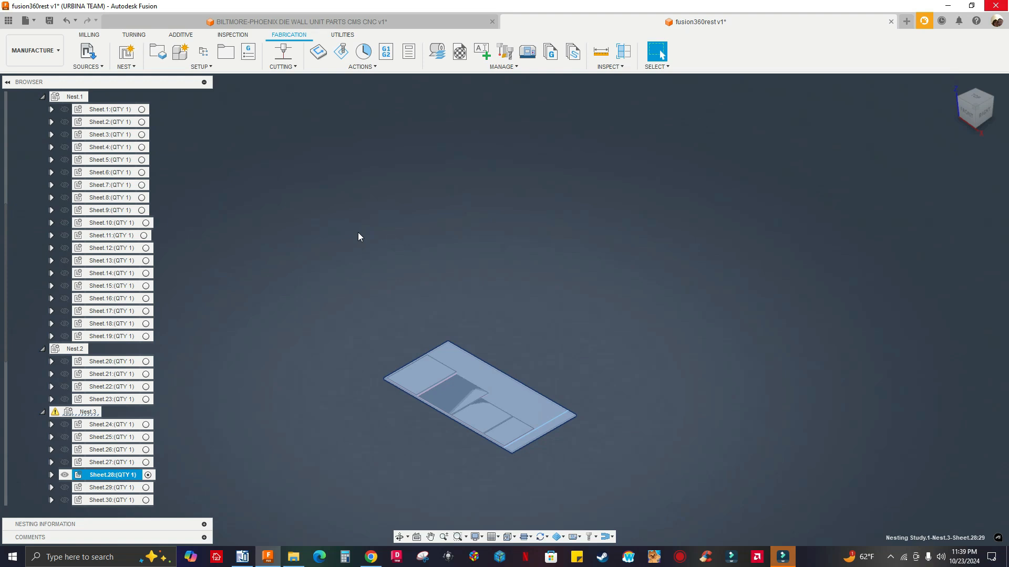
middle_click_drag(213, 213, 284, 193)
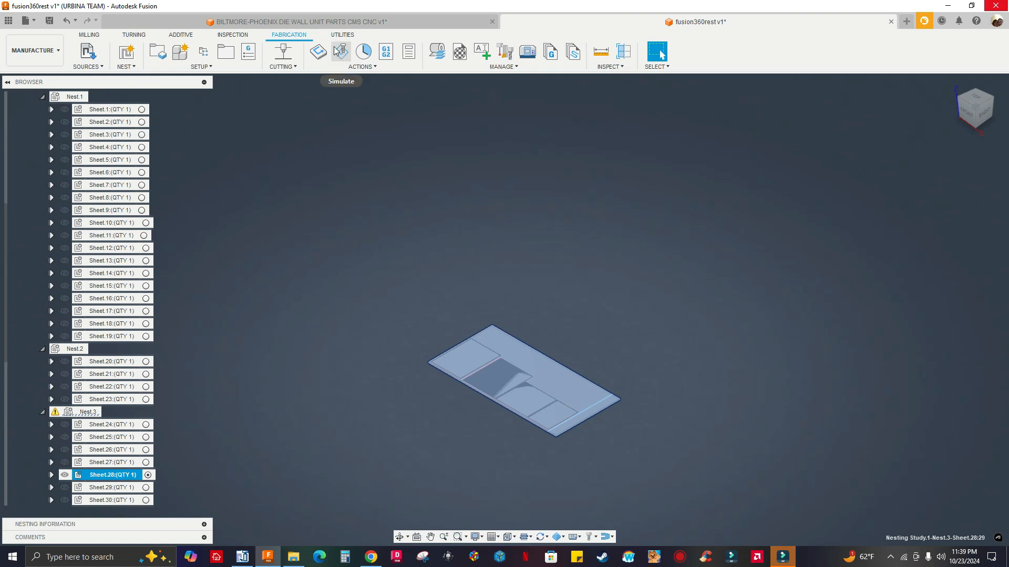
Step: Look through the Milling, Inspection, Additive and Turning toolsets of the Manufacture workspace, returning to the milling commands
left_click(76, 35)
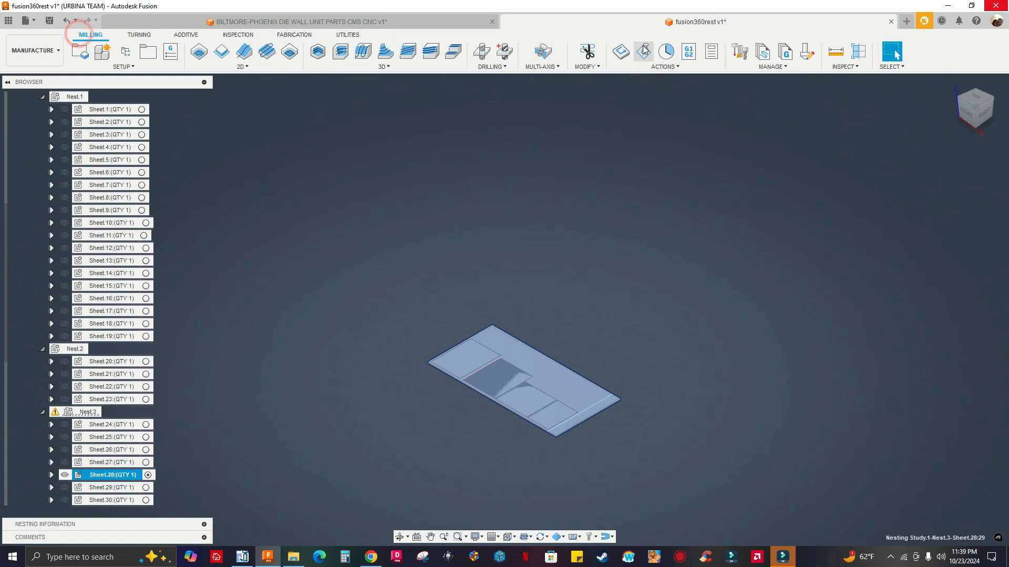
left_click(588, 66)
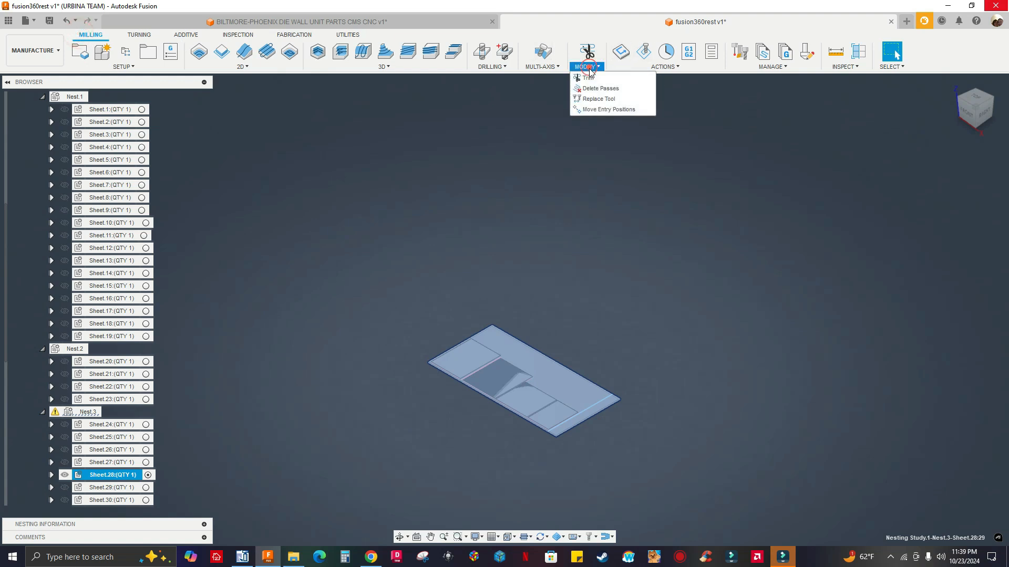
left_click(691, 138)
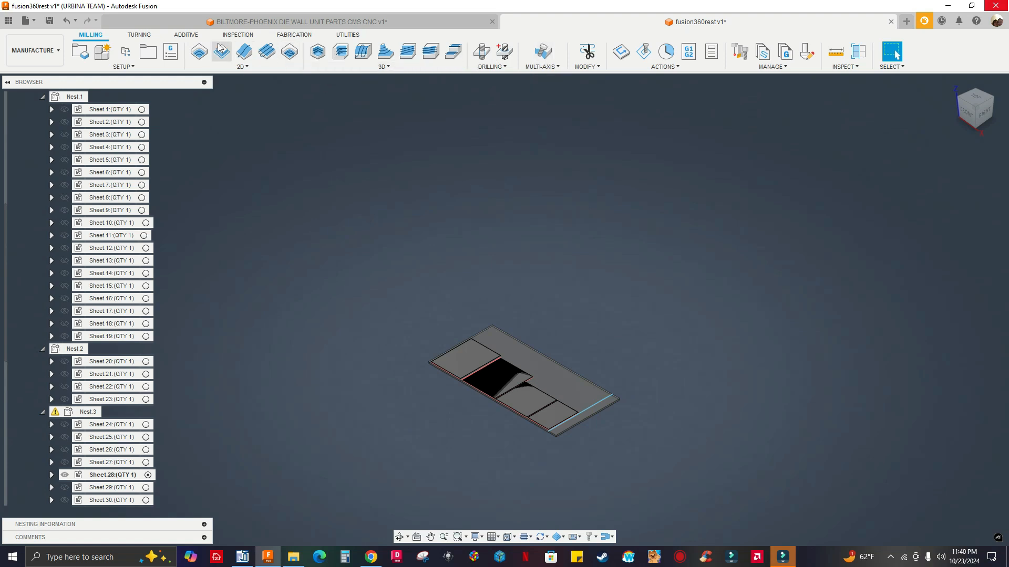
left_click(238, 35)
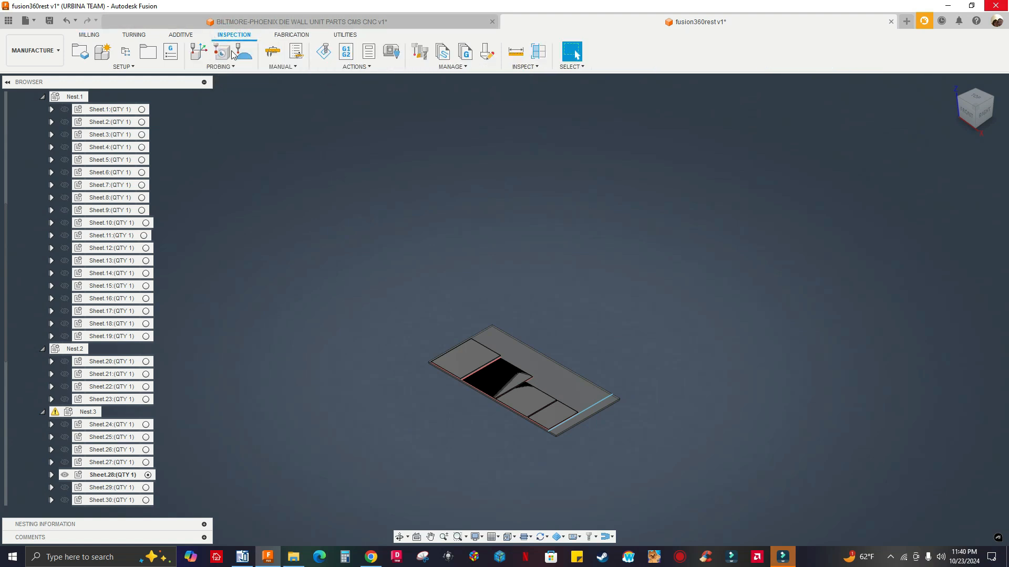
left_click(181, 35)
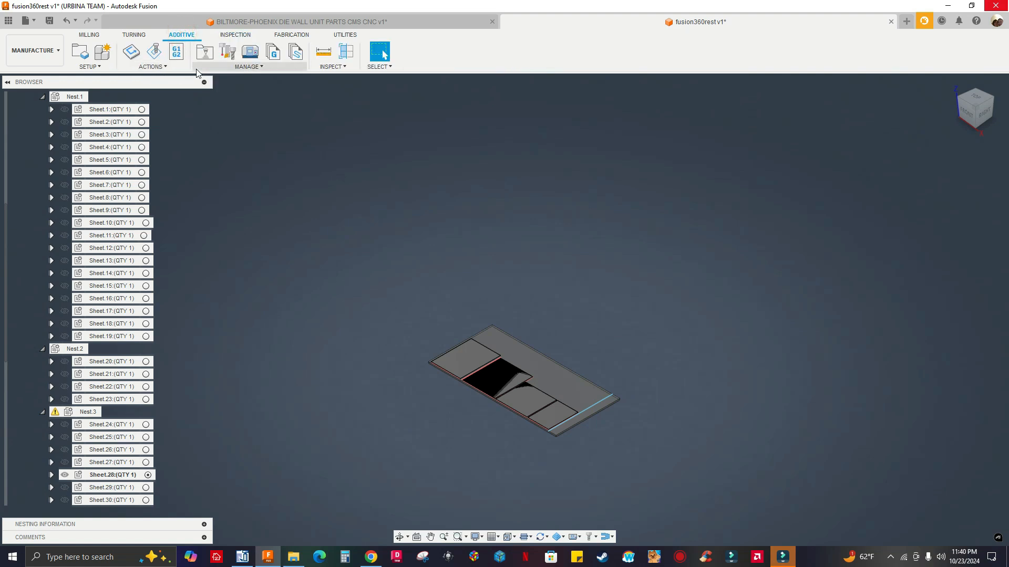
left_click(239, 67)
left_click(164, 66)
left_click(164, 66)
left_click(162, 64)
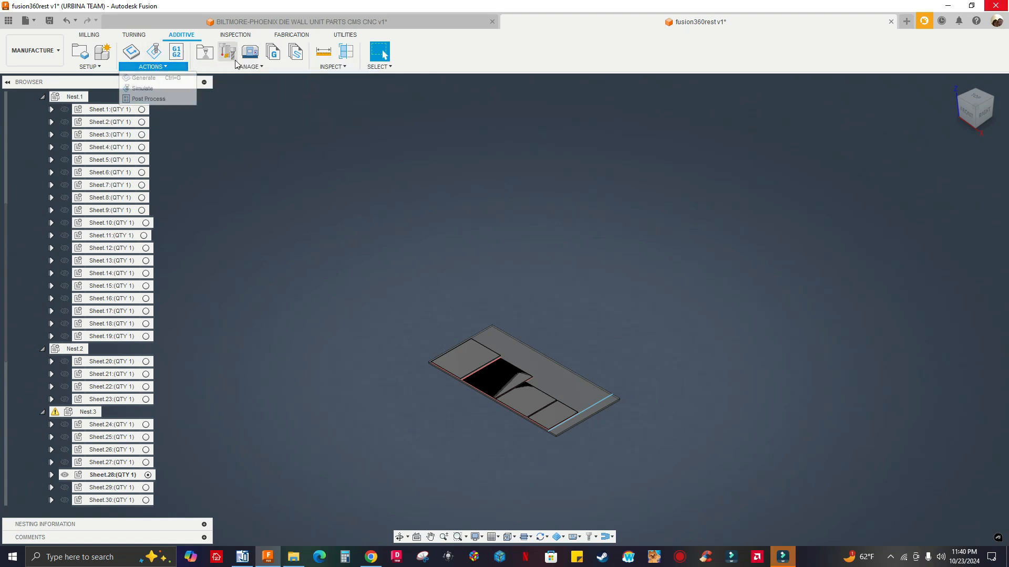
left_click(140, 38)
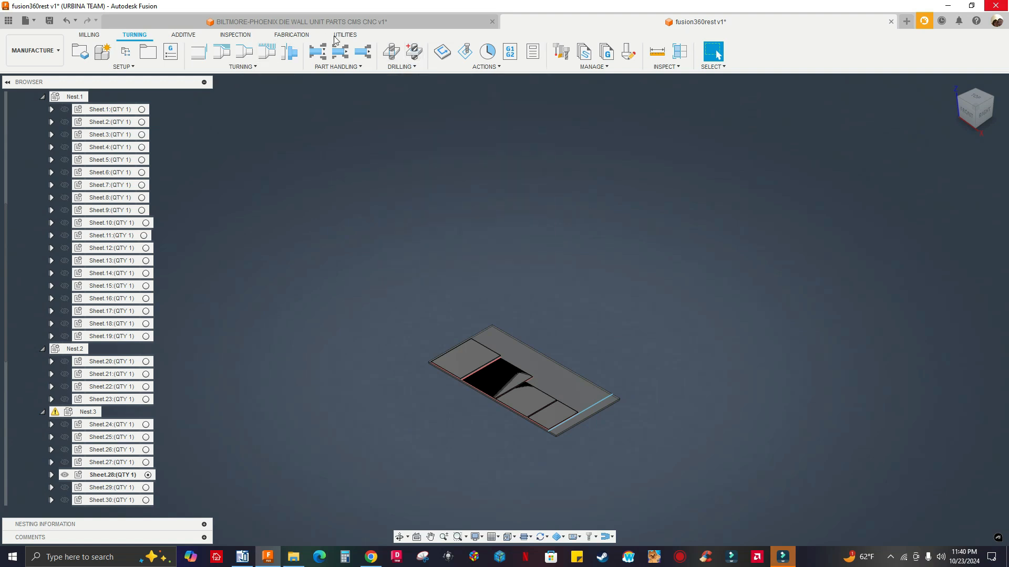
left_click(92, 35)
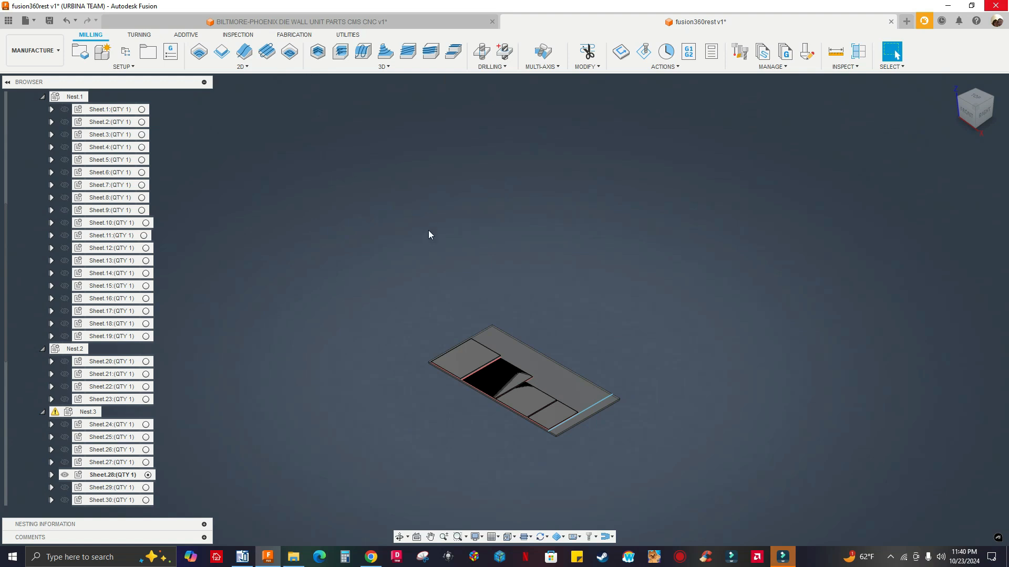
left_click(414, 254)
middle_click_drag(437, 429, 402, 398)
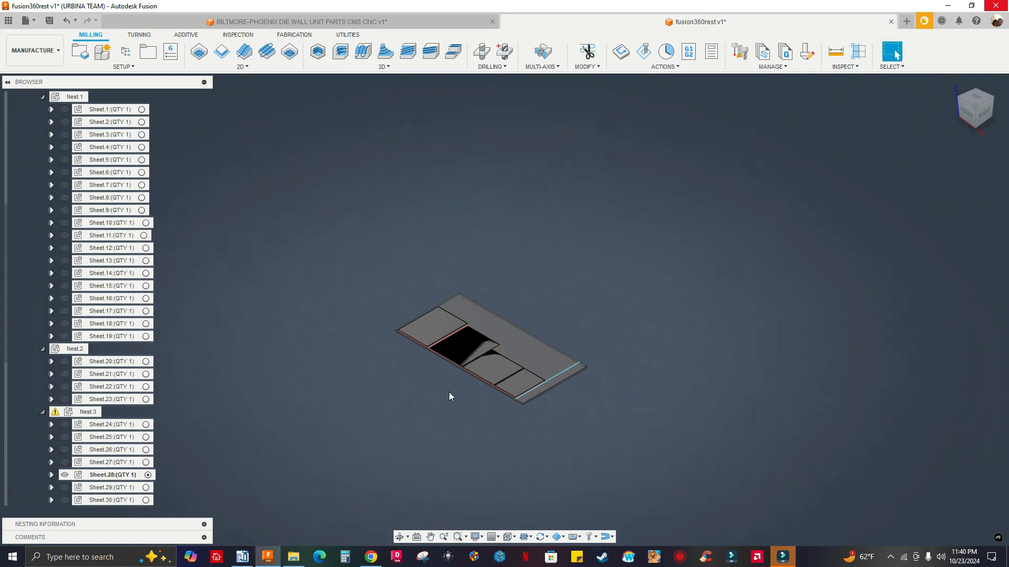
scroll(454, 394, "up", 3)
scroll(392, 392, "down", 2)
scroll(392, 395, "down", 1)
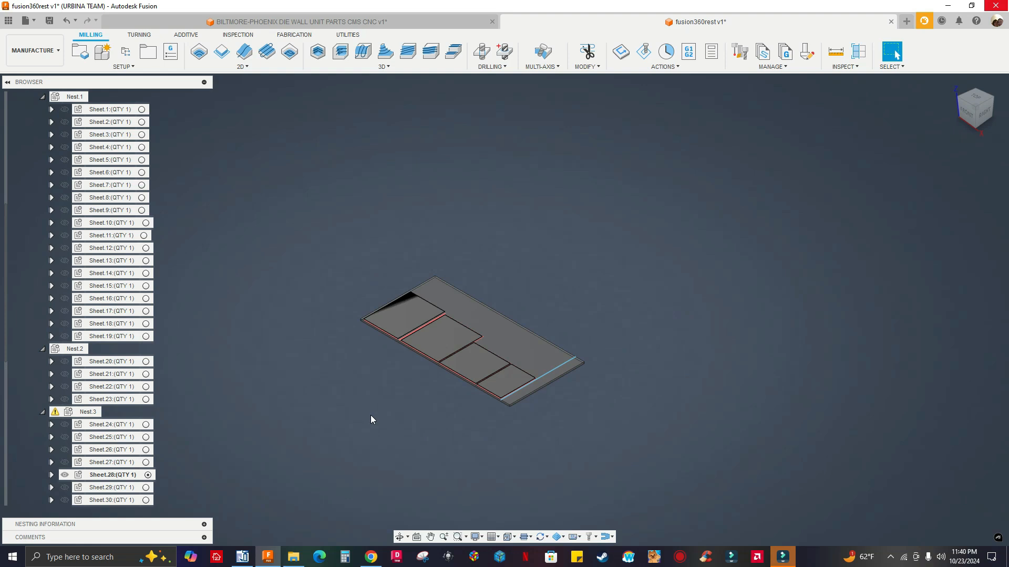